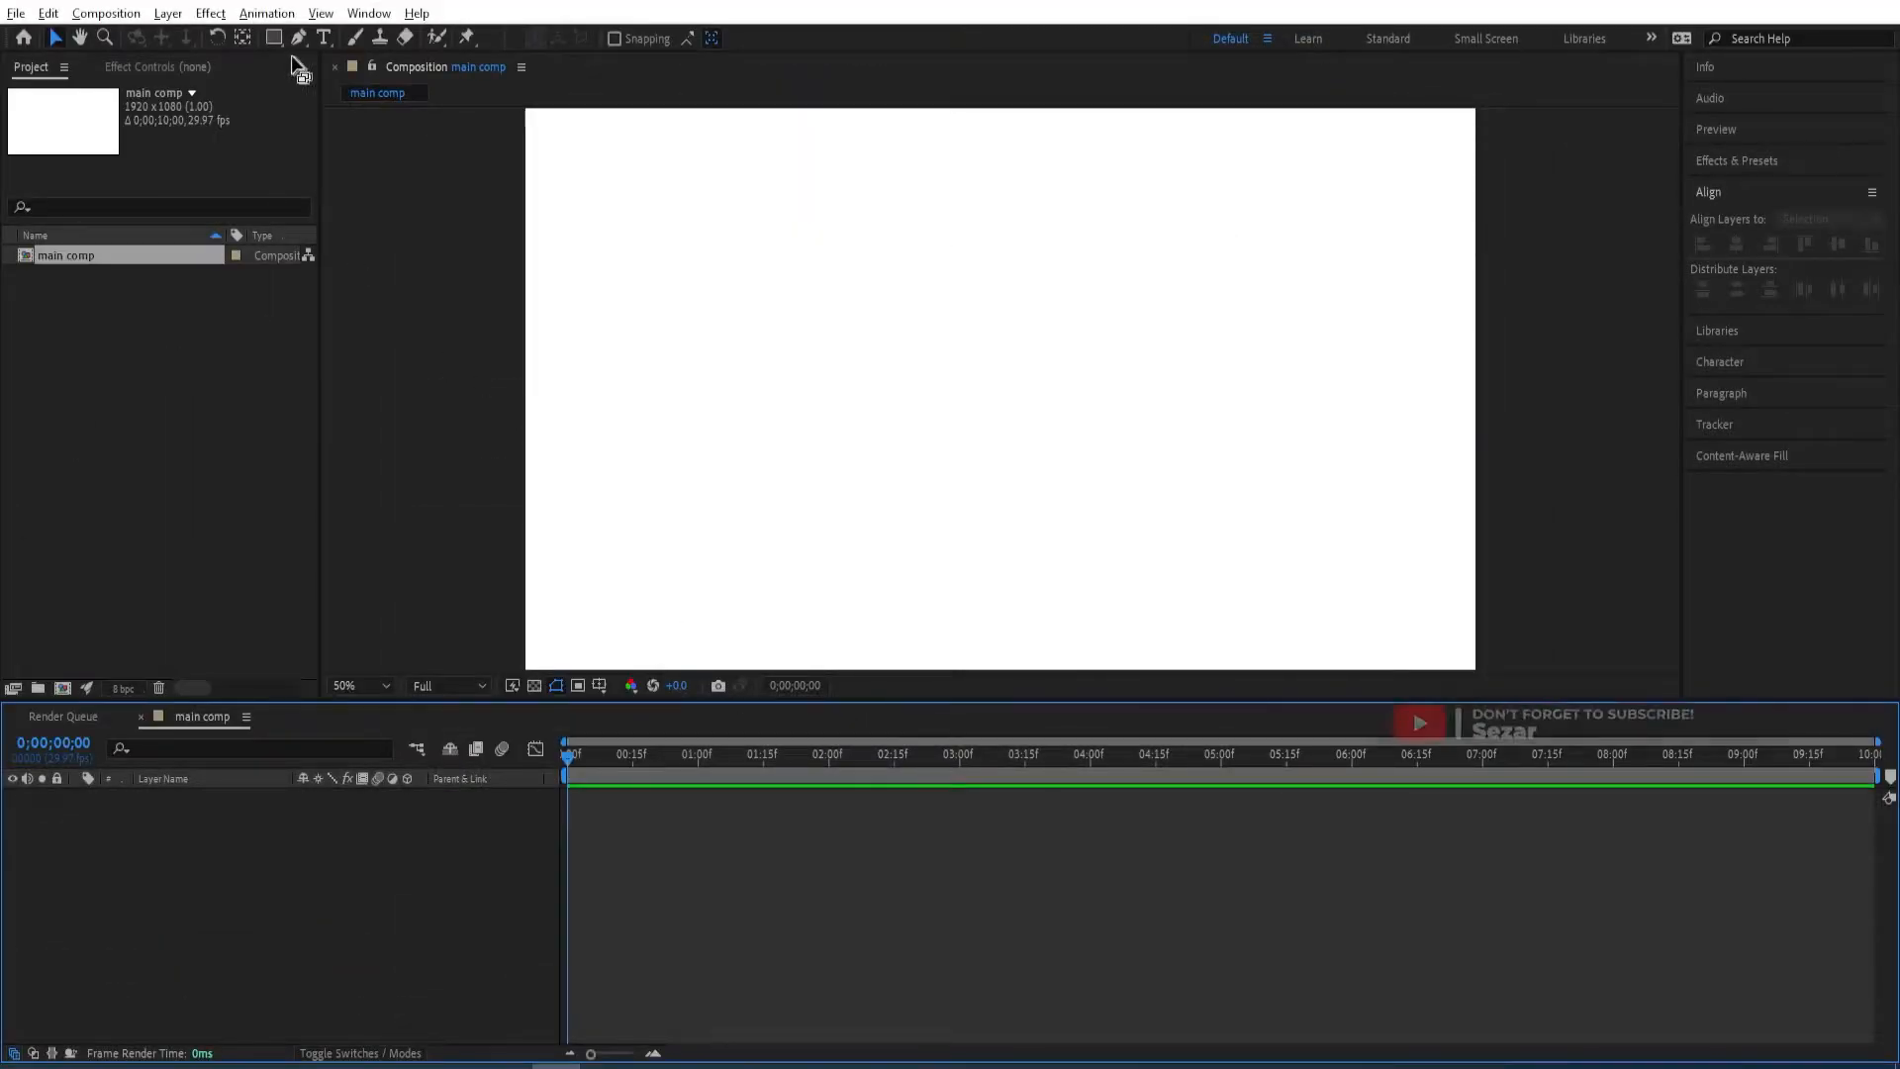
- Draw an upright dark rectangle left of the composition's centre and rename its shape layer box
click(275, 37)
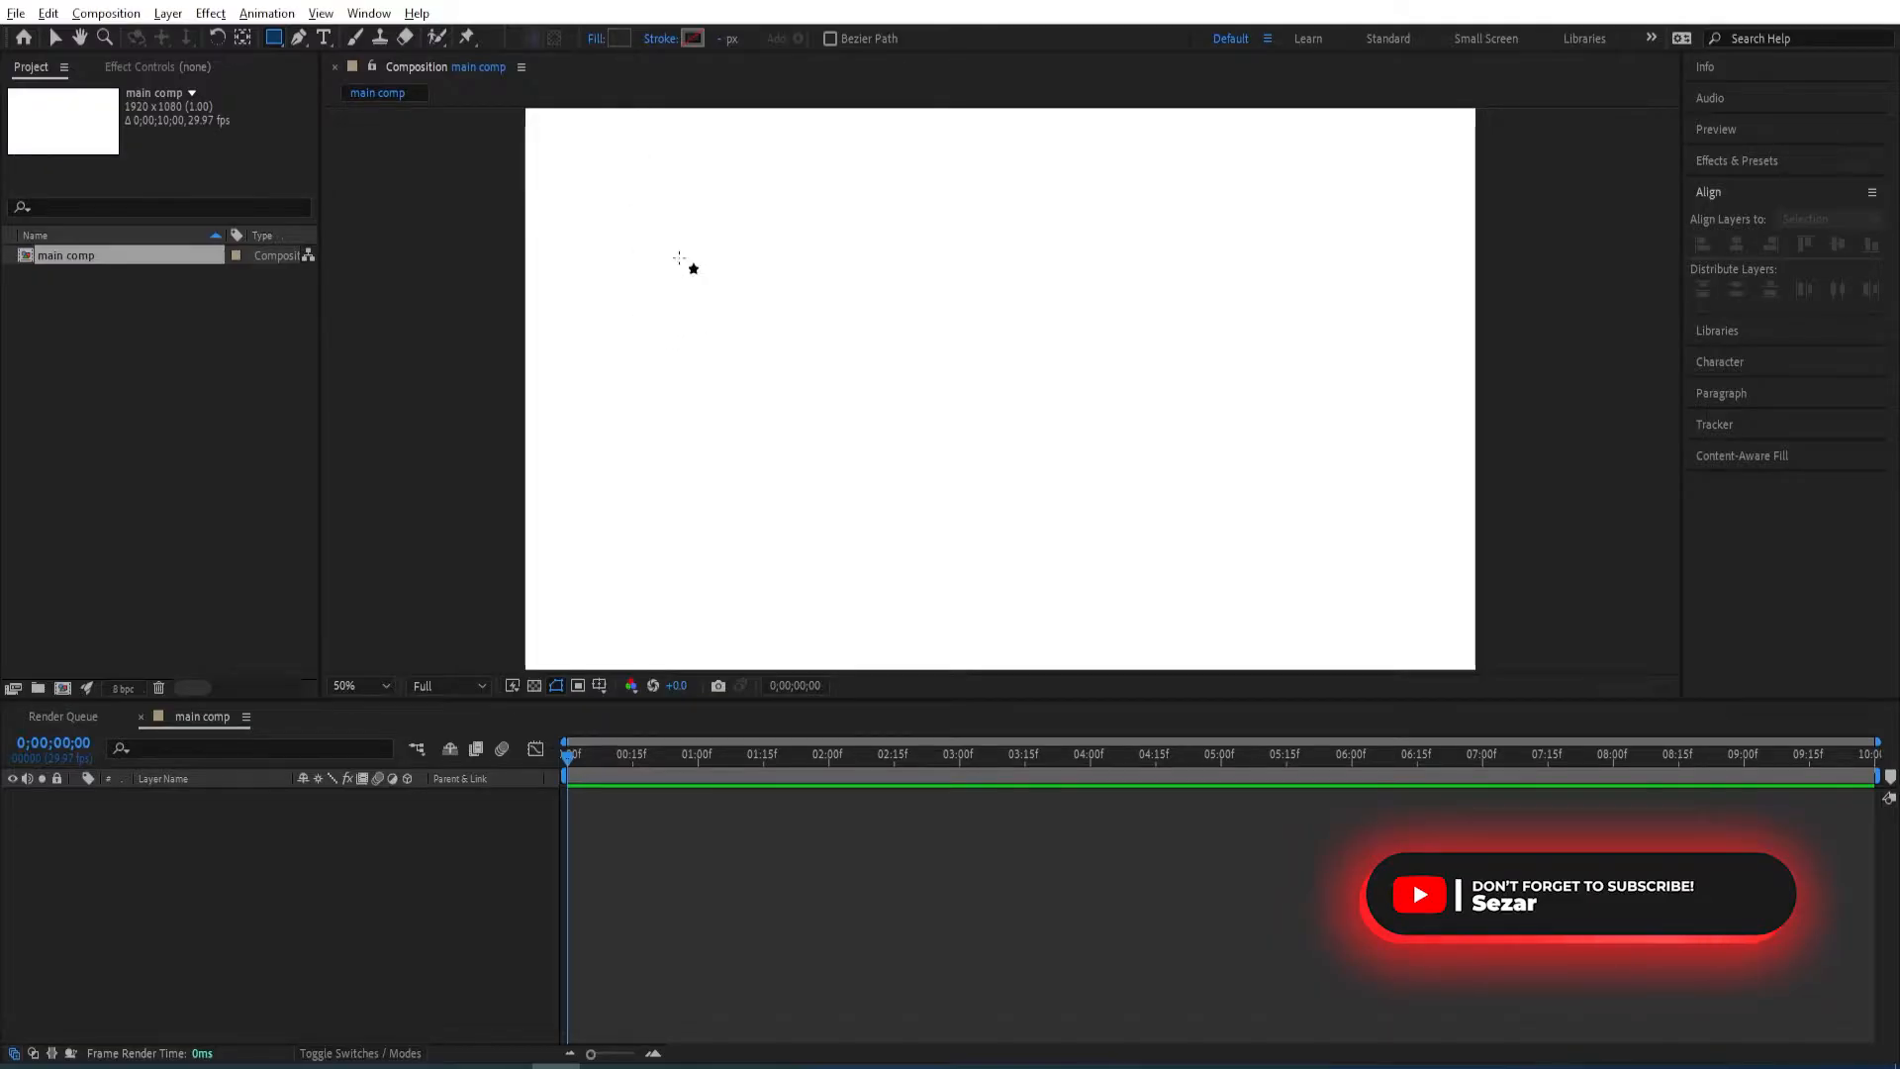
drag(679, 257, 829, 468)
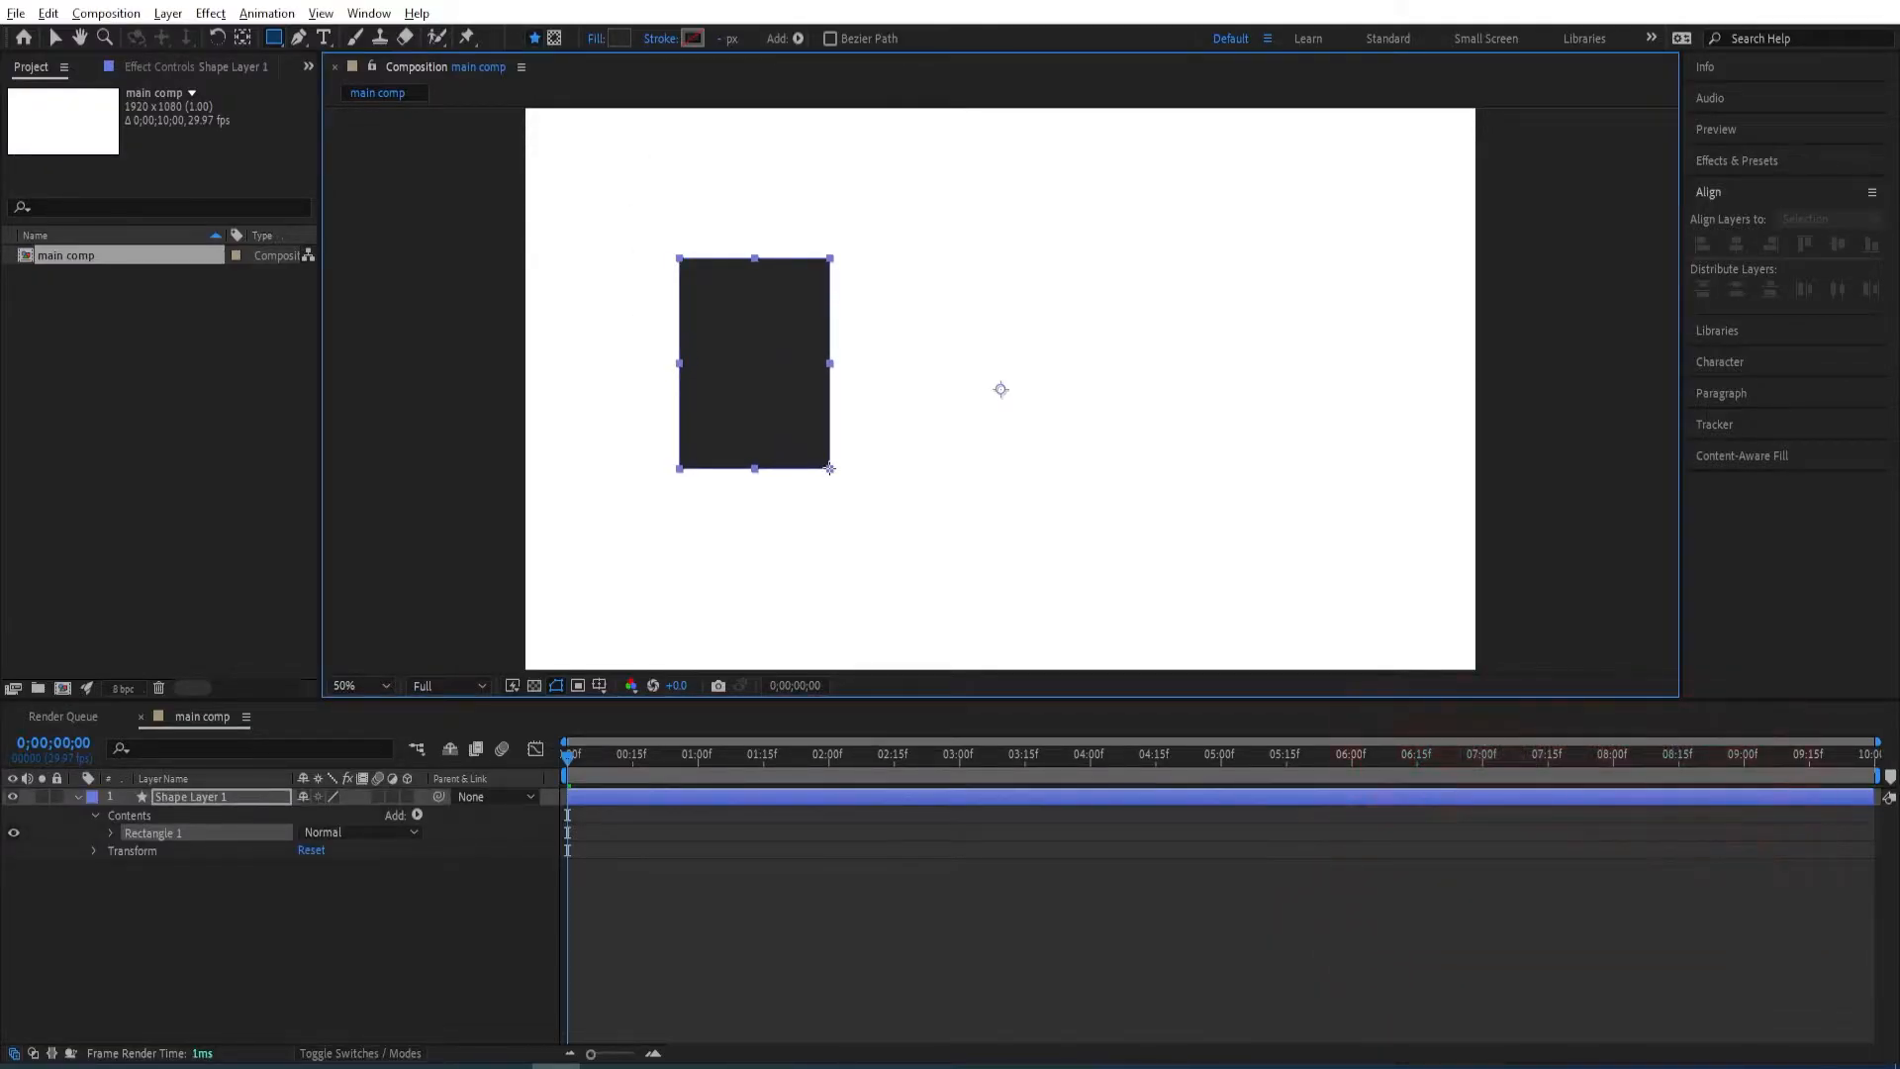
click(219, 797)
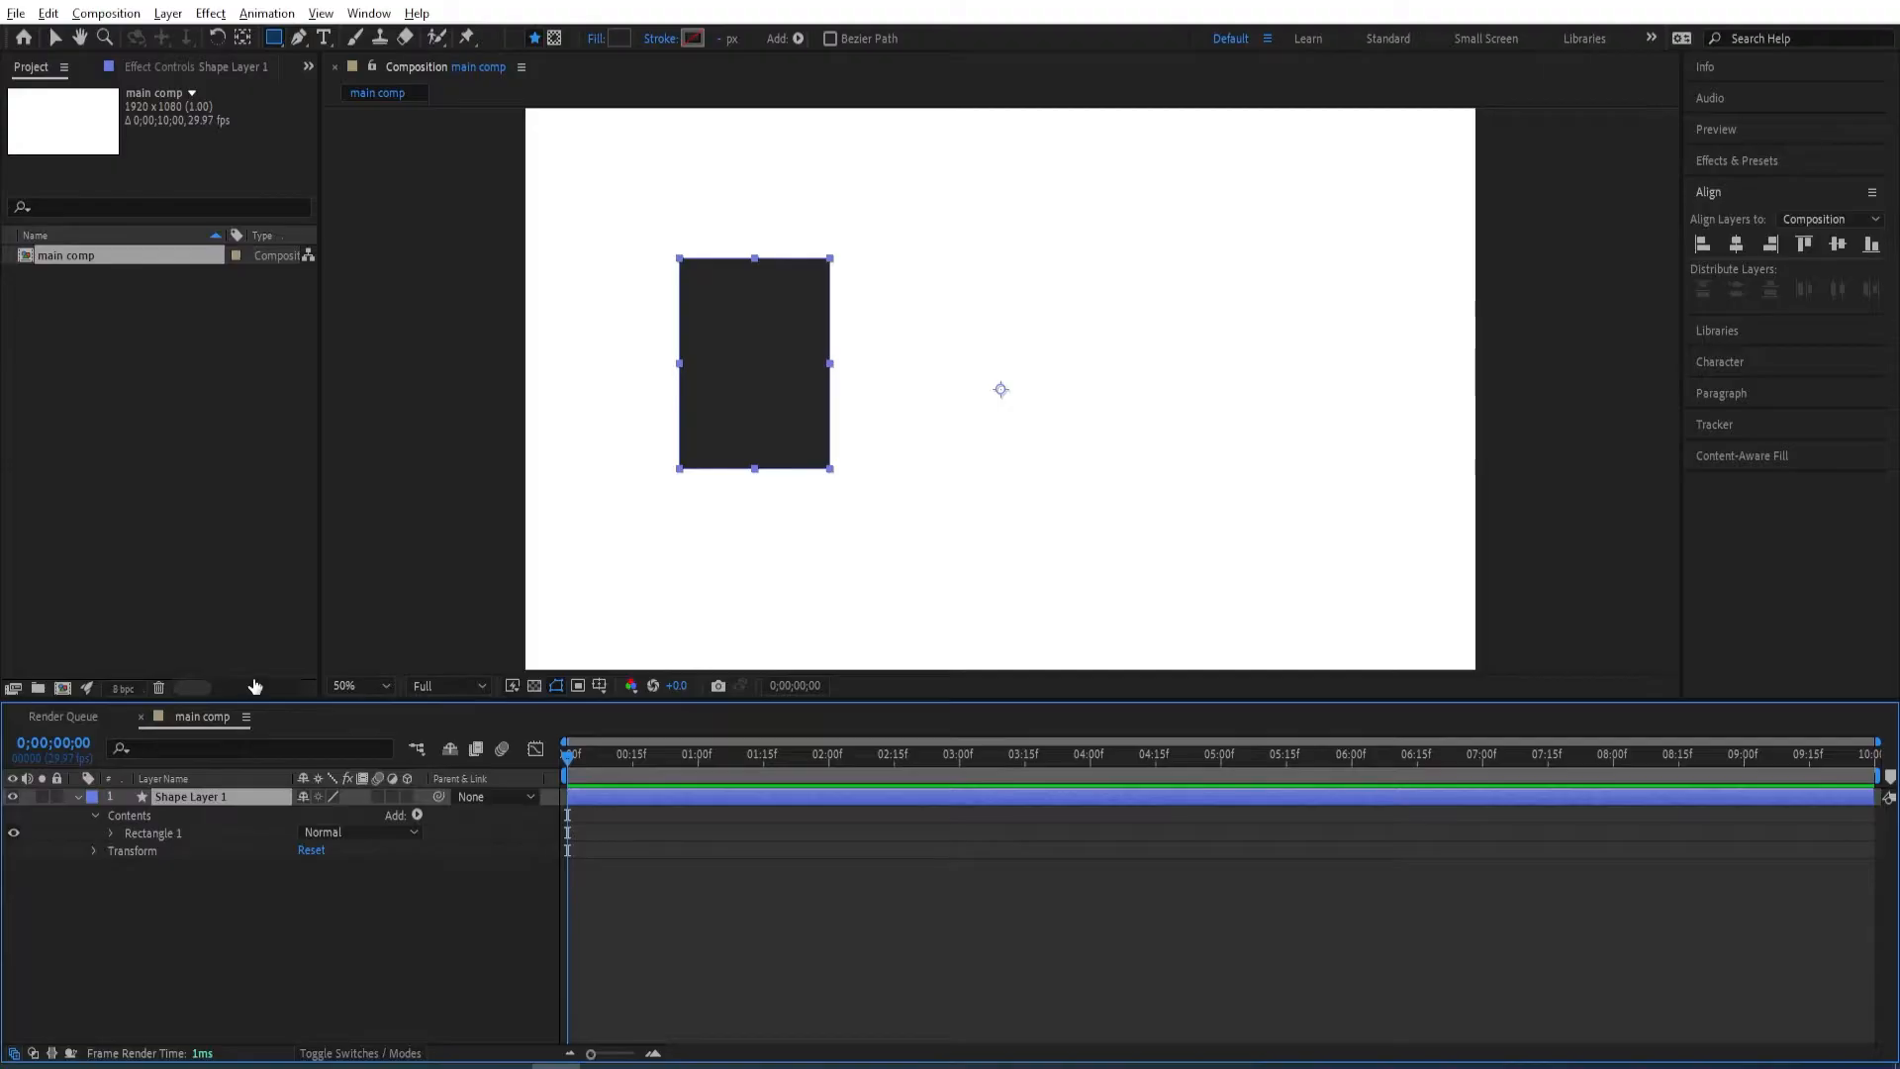
key(Return)
text(box)
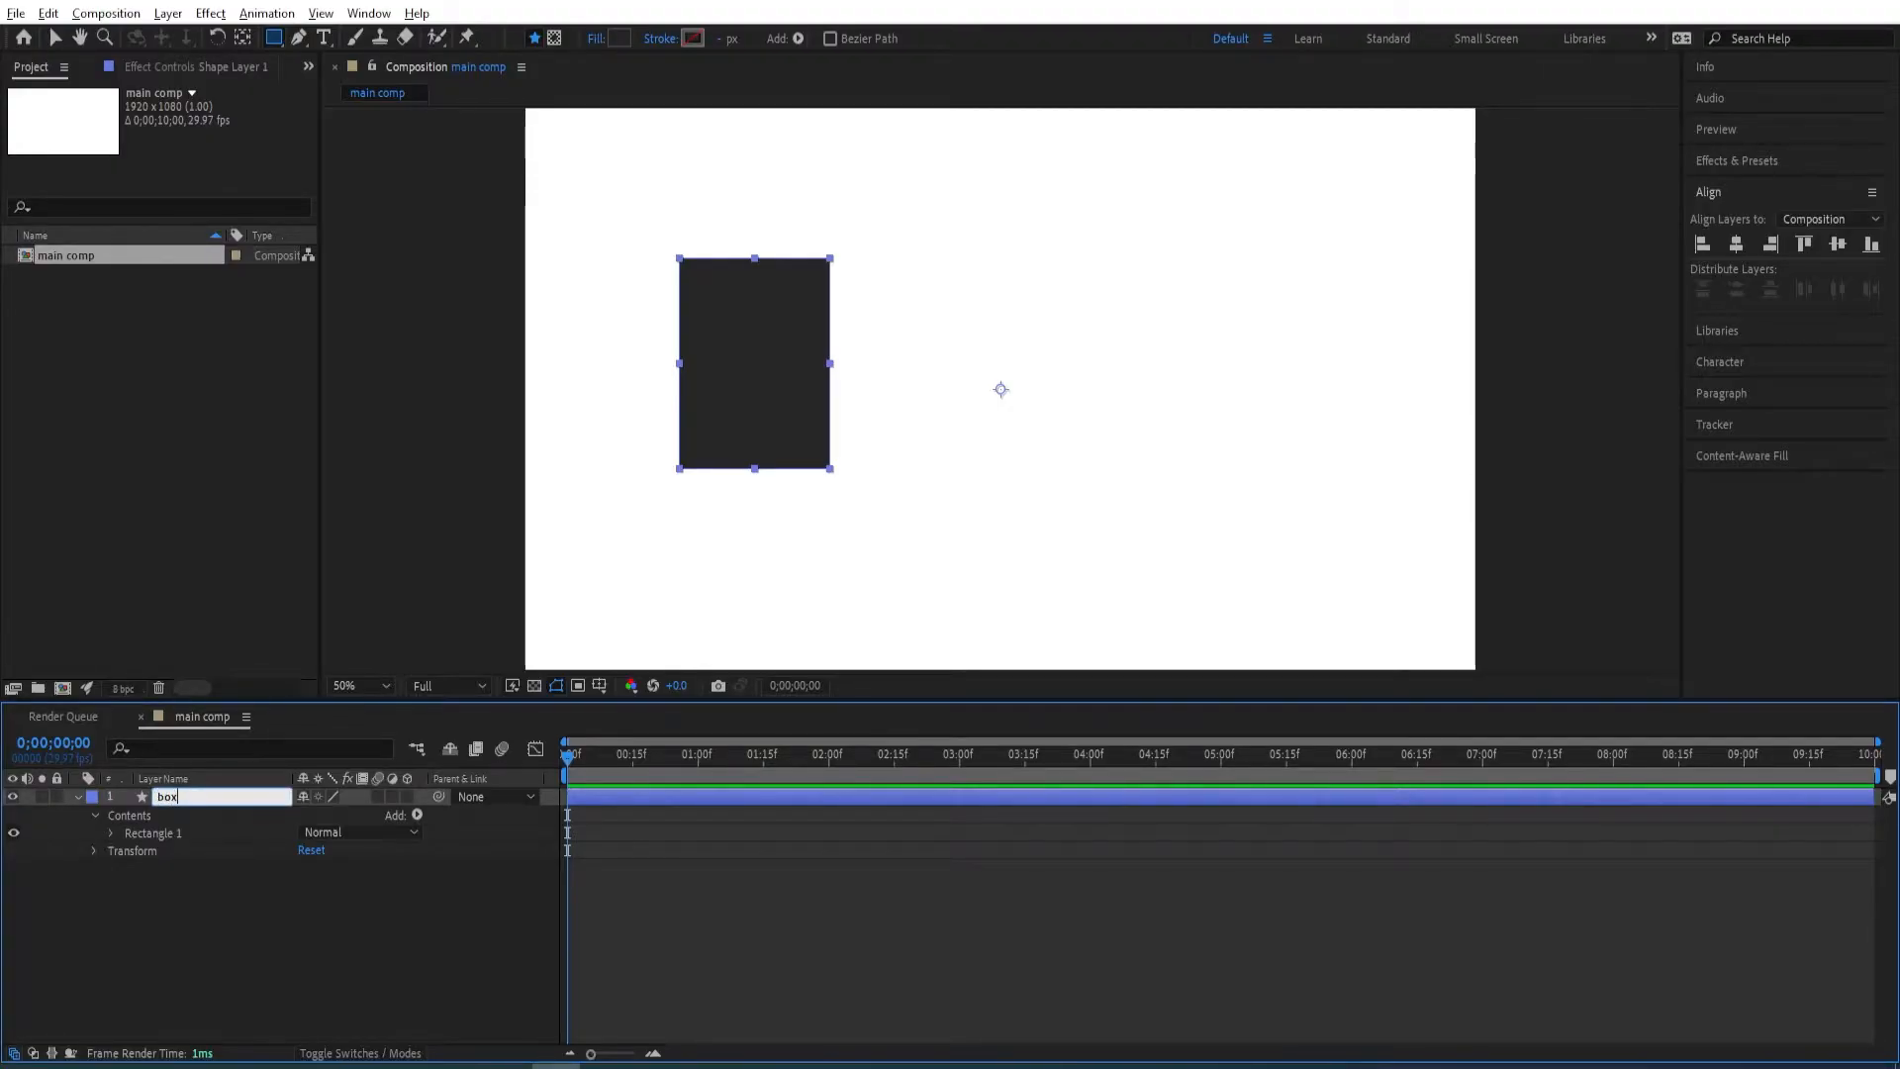
key(Return)
click(77, 796)
- Add a white text layer reading 2 over the box
key(ctrl+t)
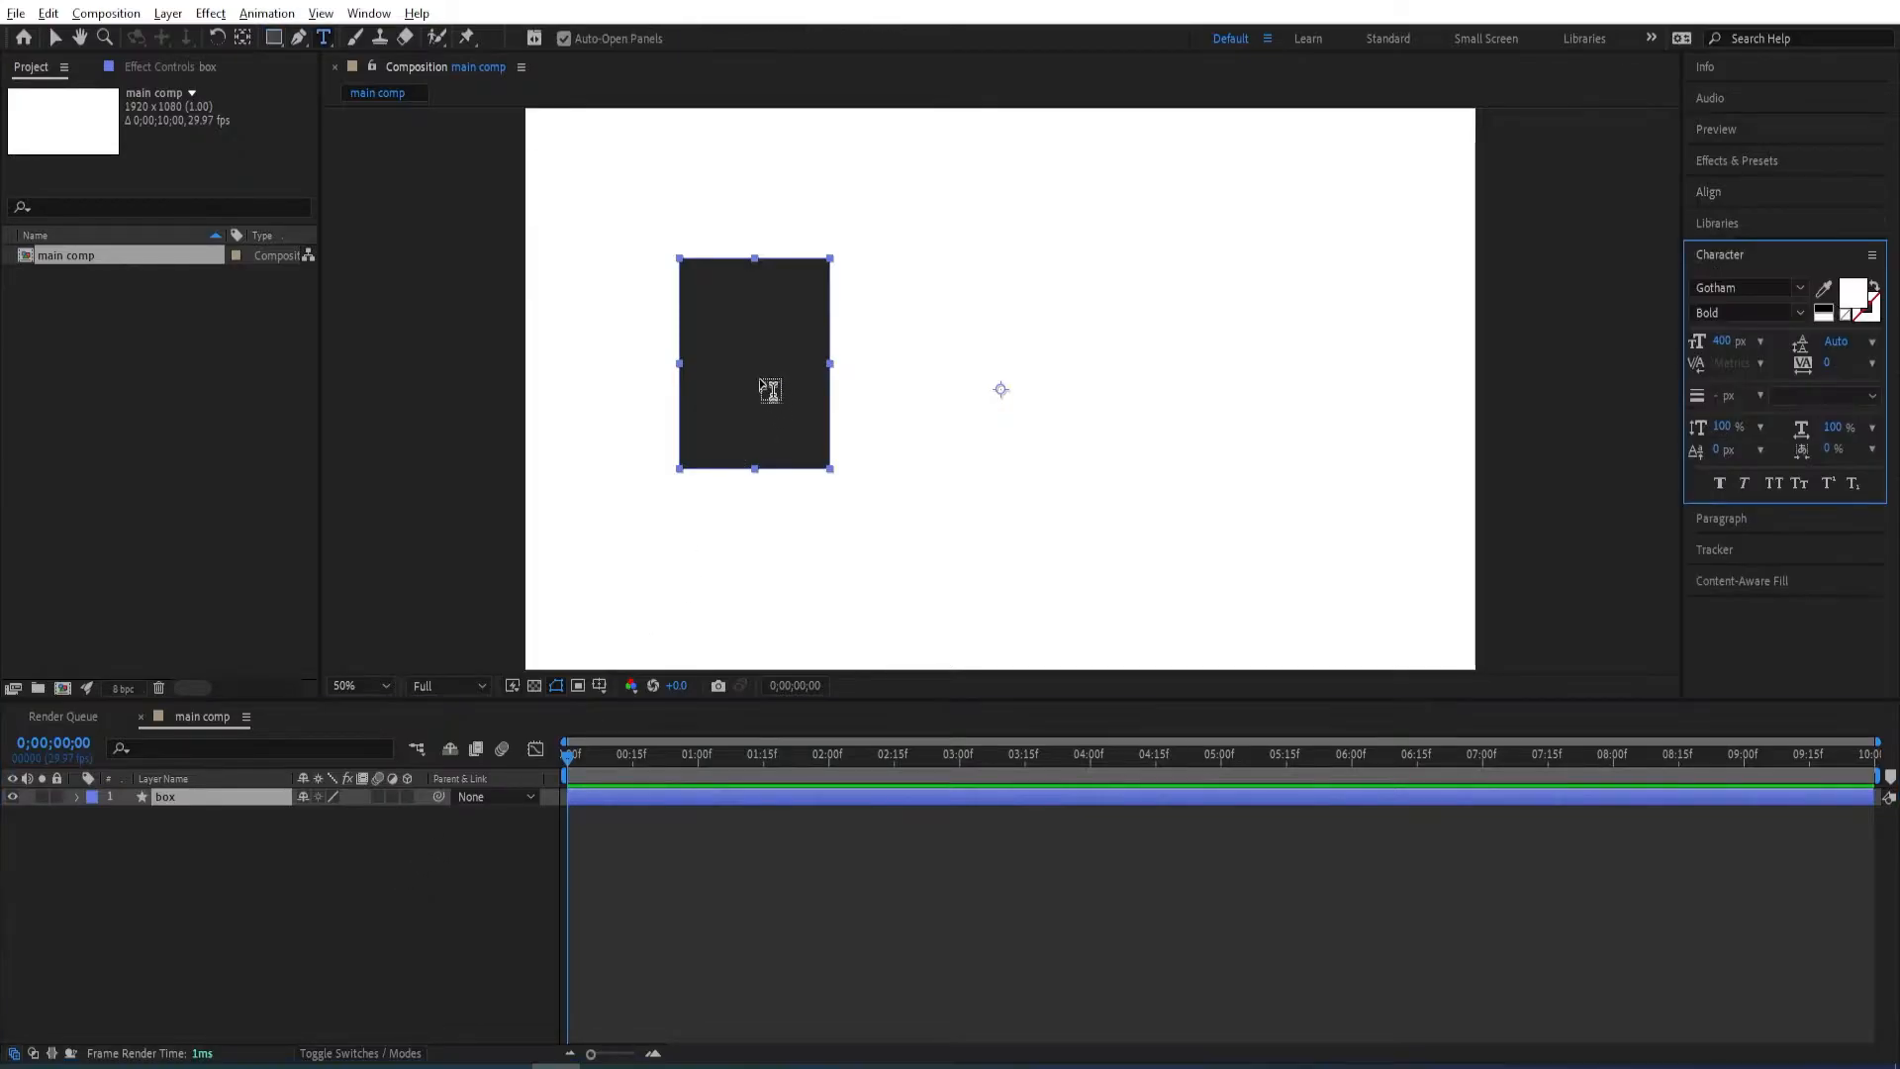
click(748, 394)
text(2)
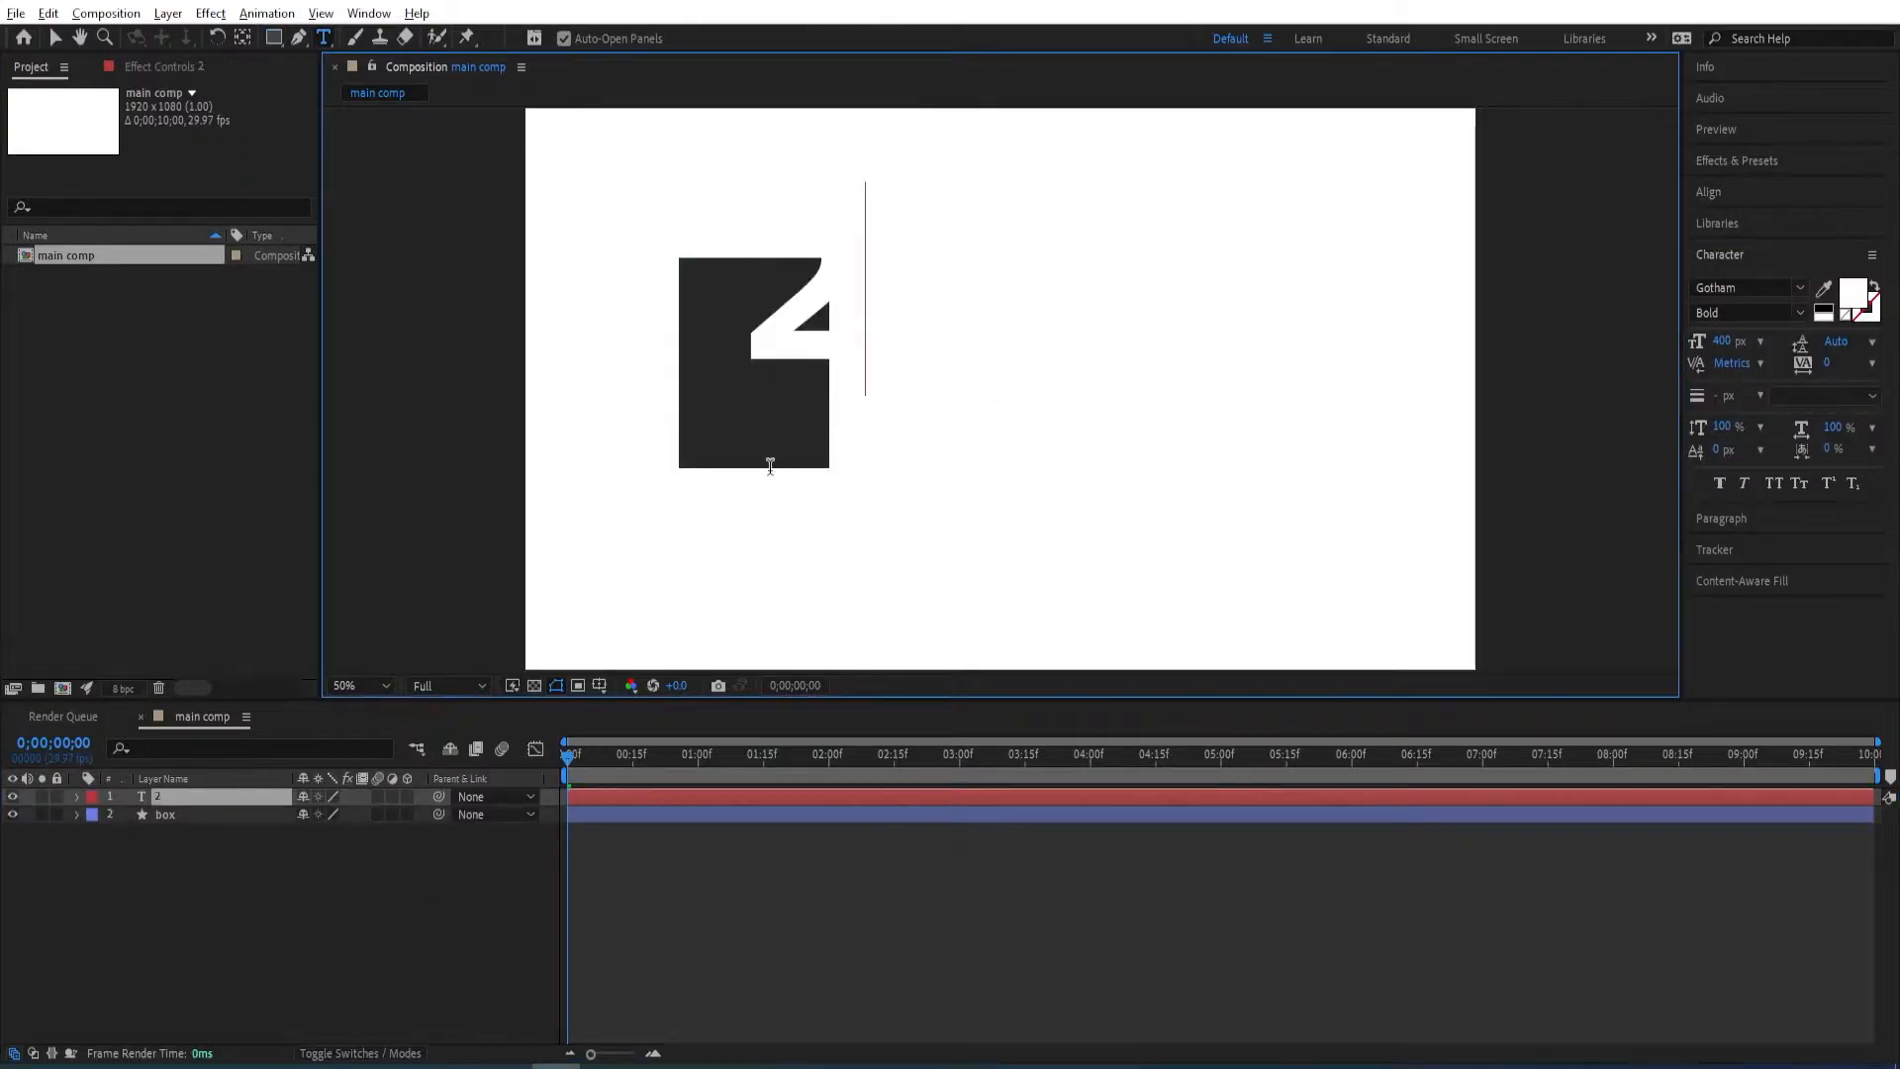
click(54, 42)
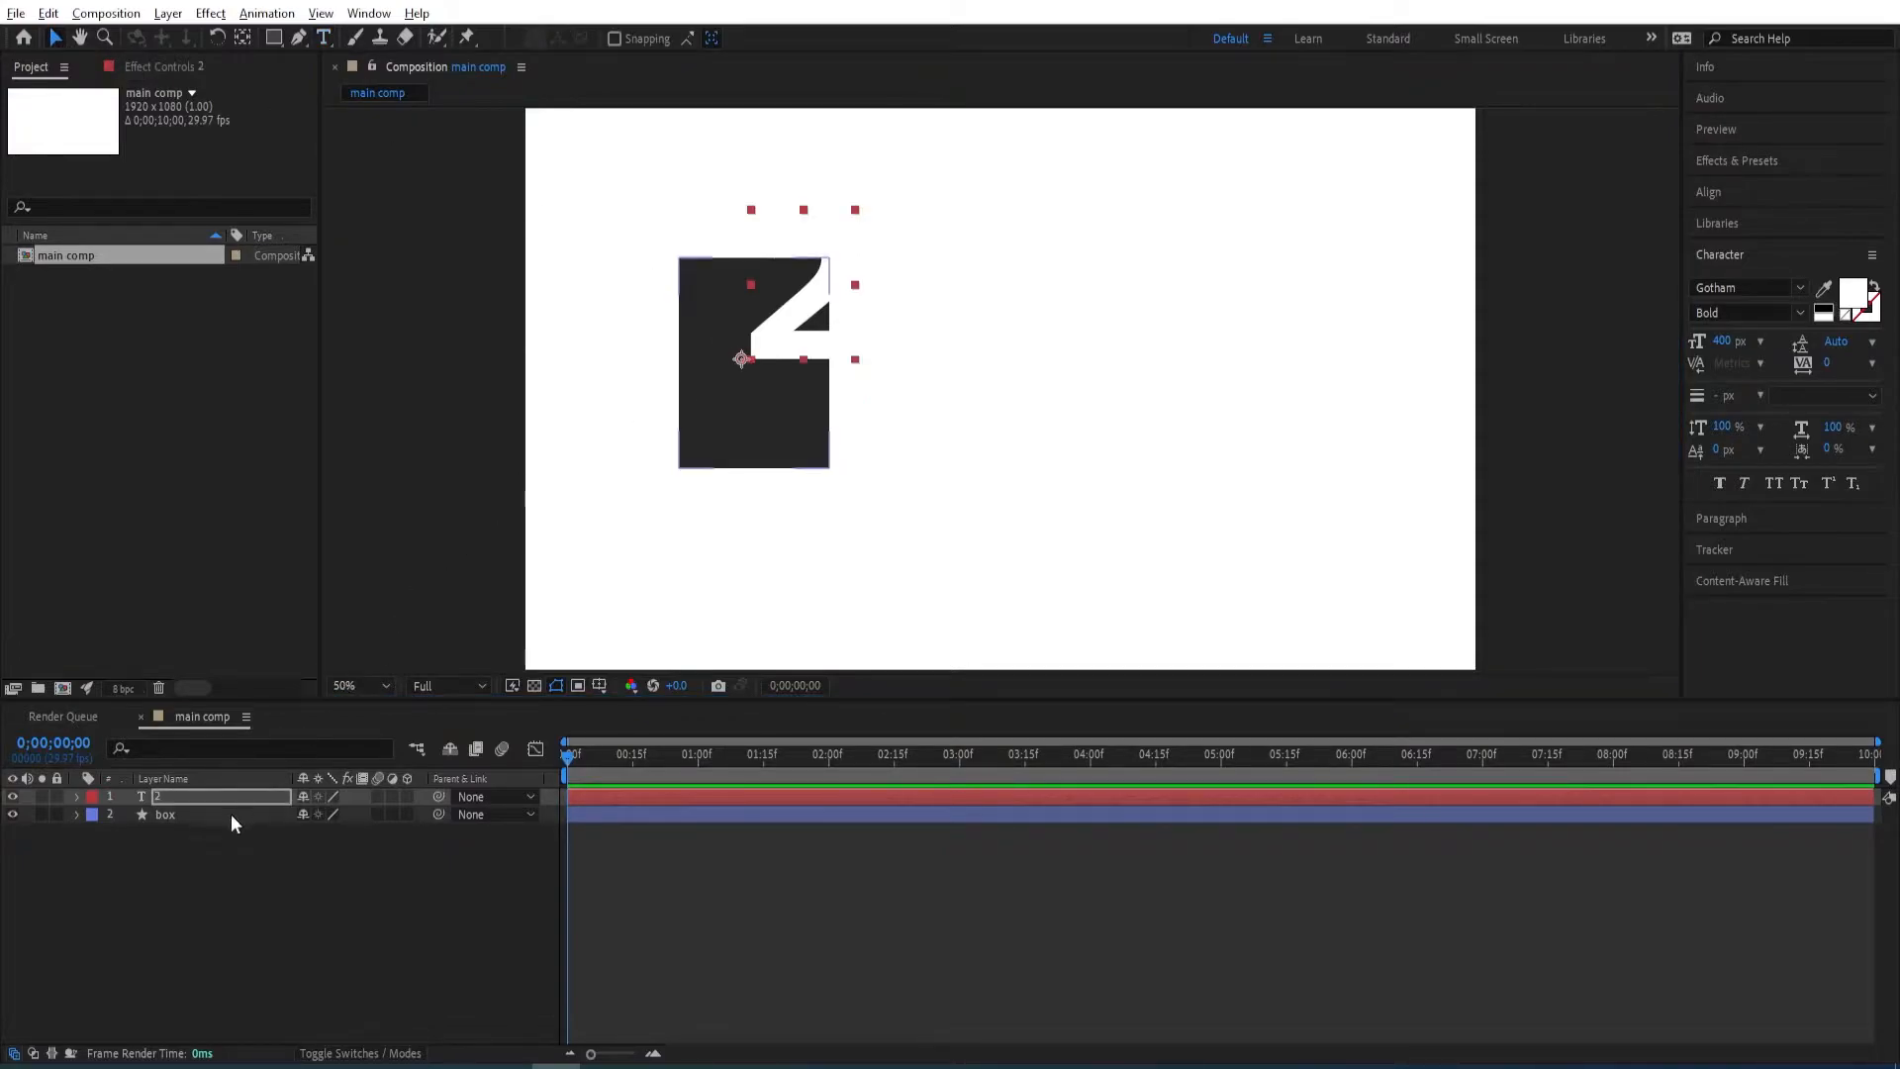
- Centre the 2 and box layers vertically in the composition and move the 2 to the middle of the box
click(1712, 193)
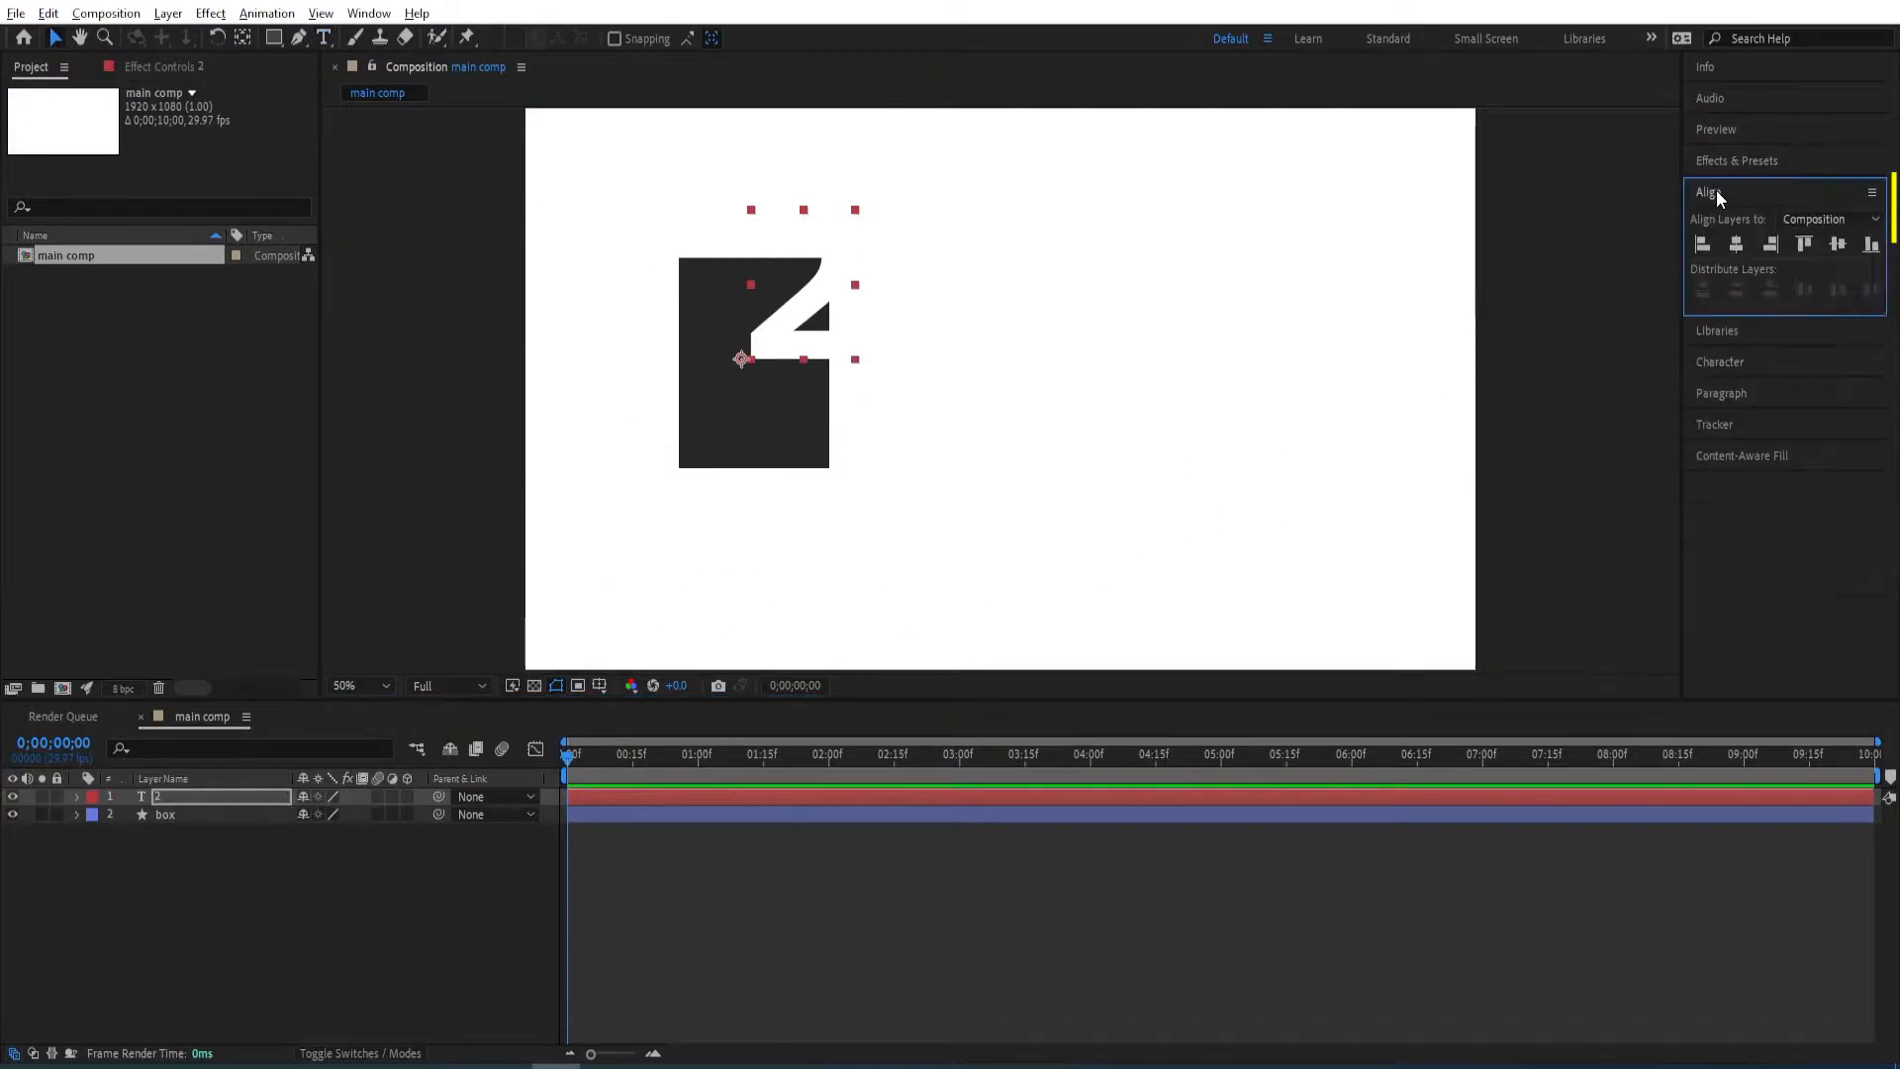
click(1838, 244)
click(165, 814)
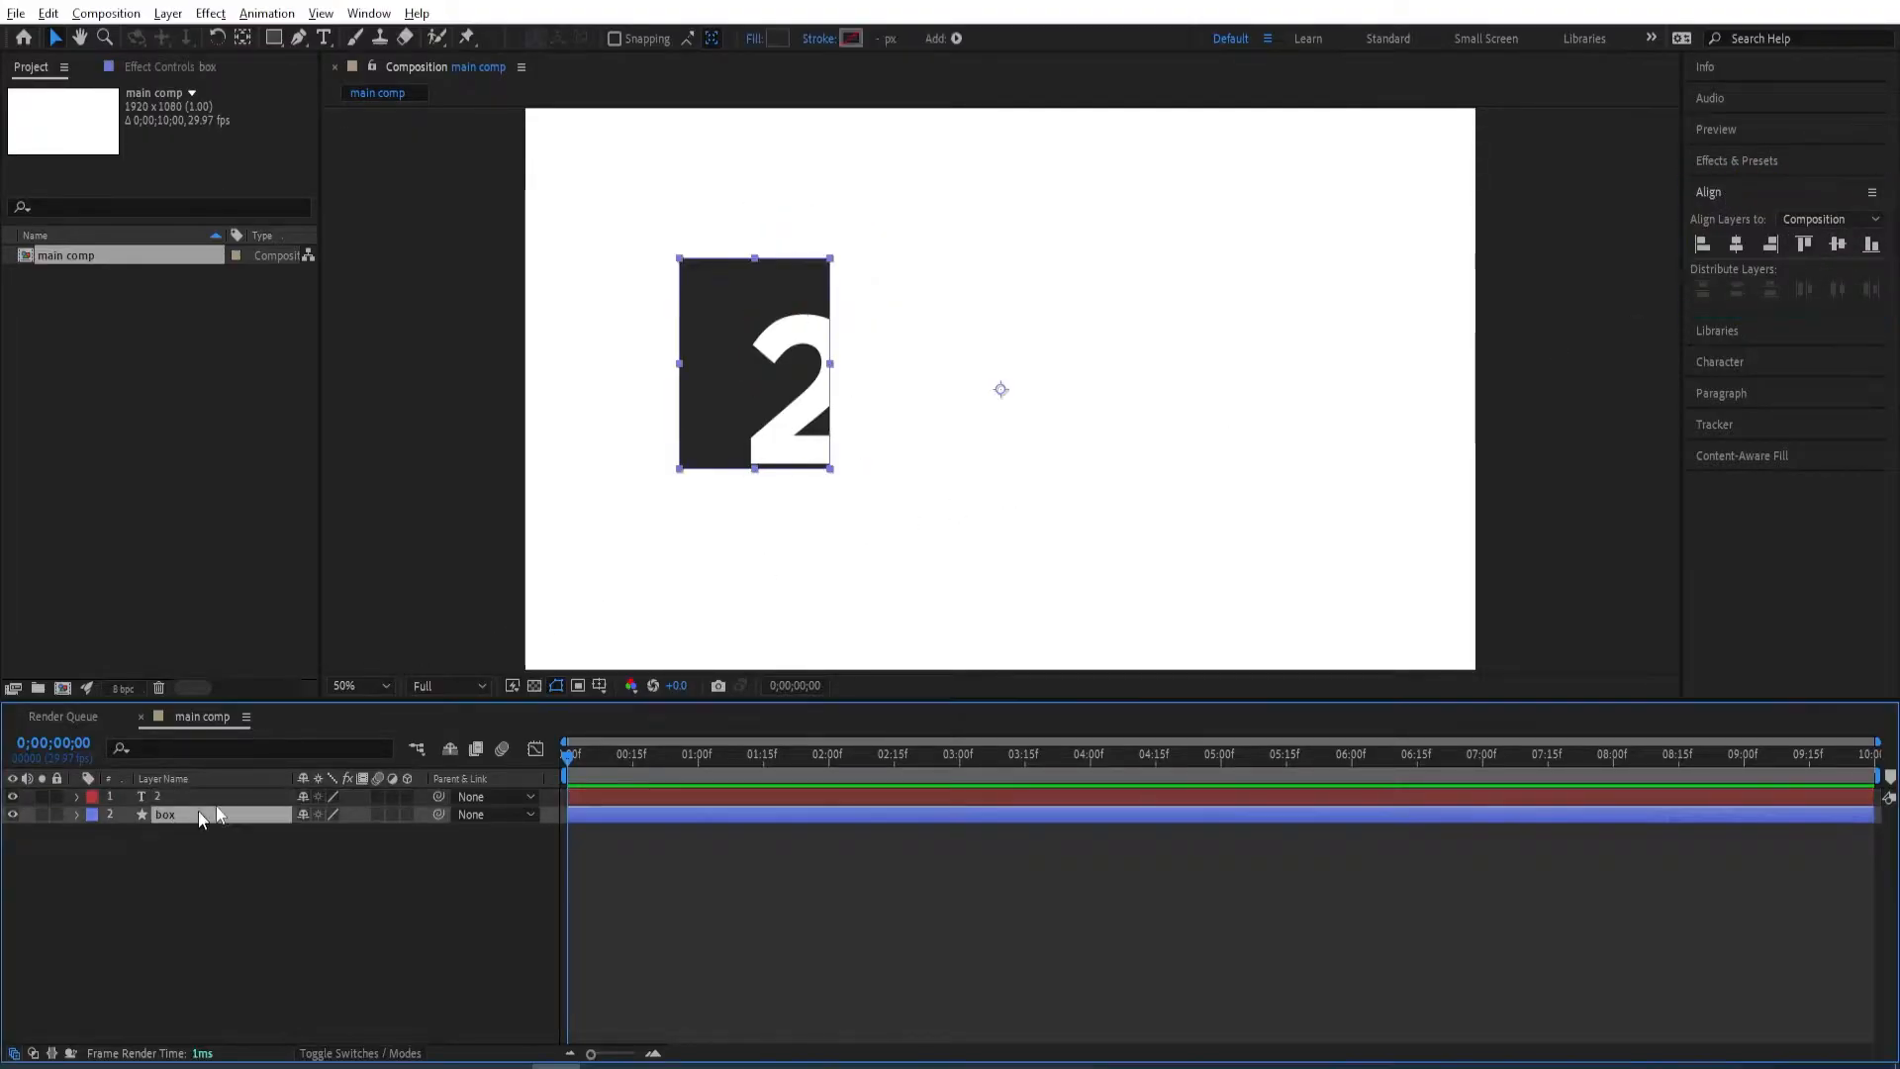
click(1838, 244)
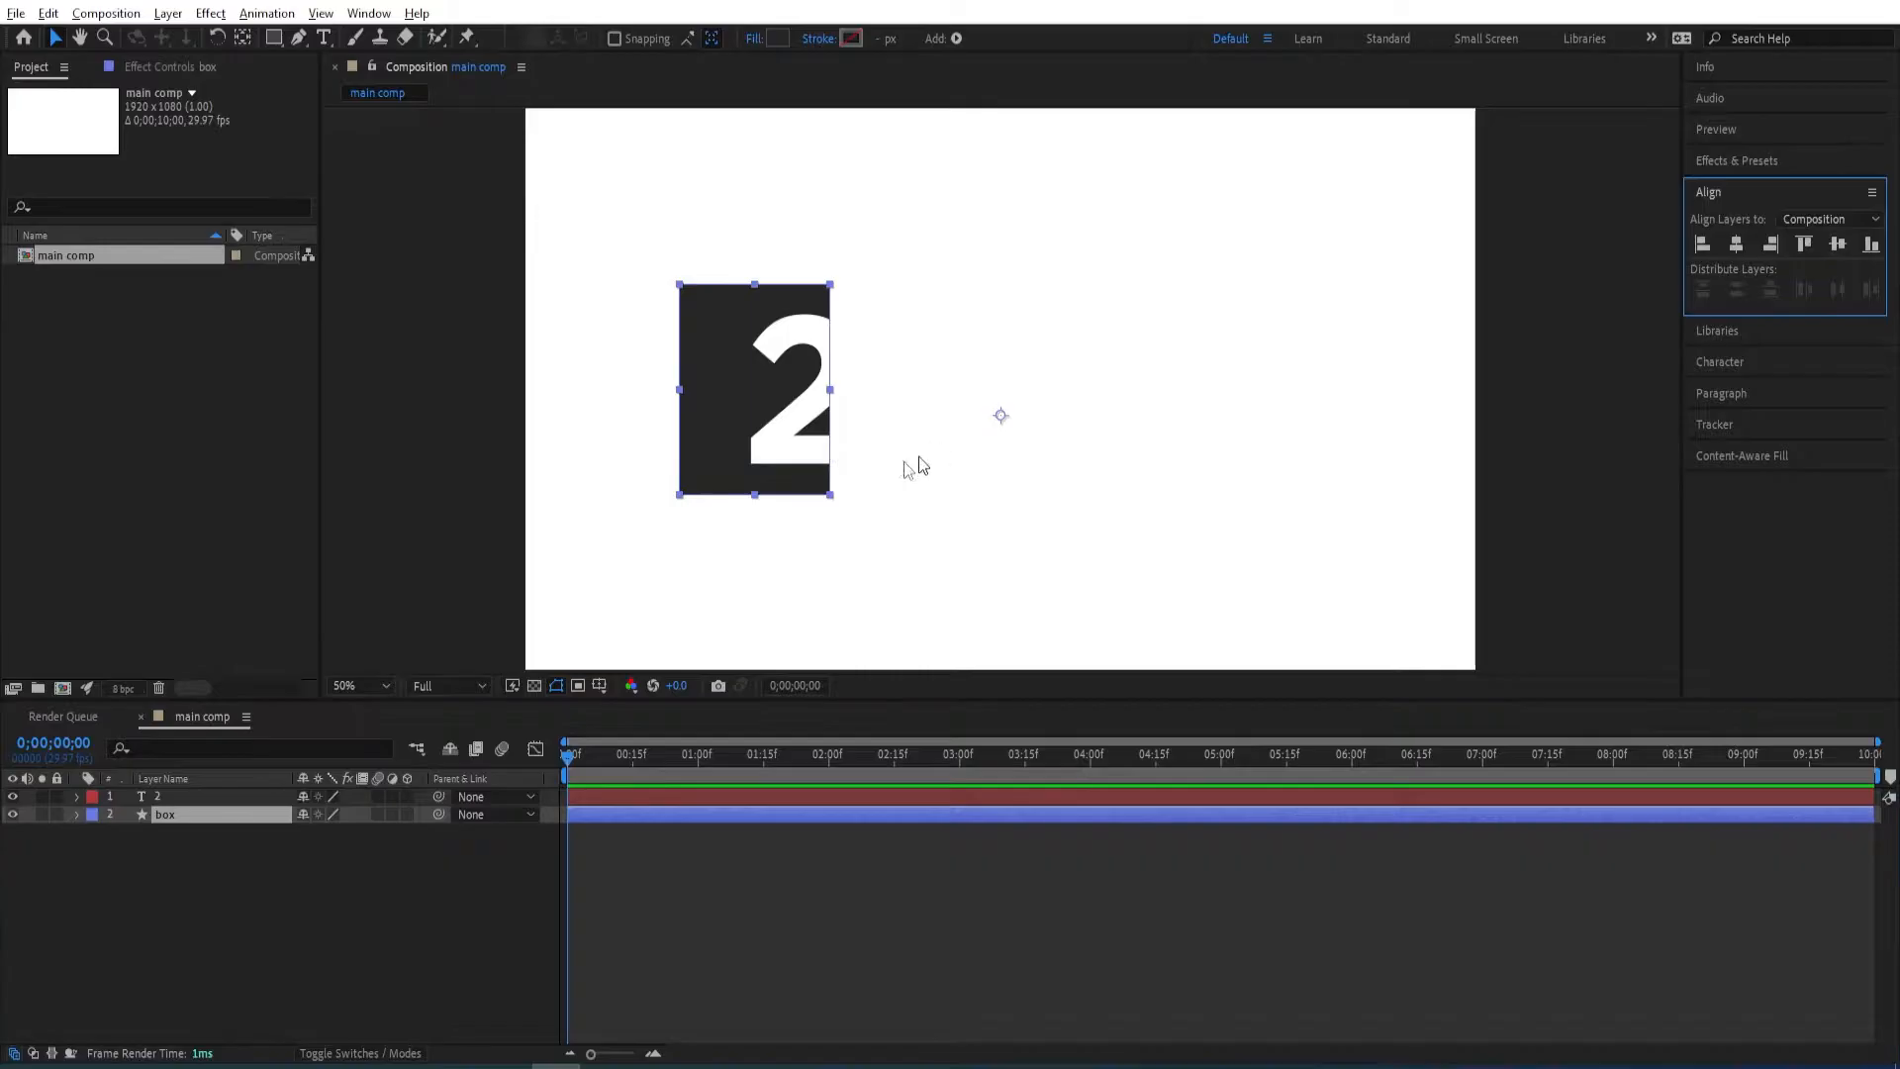
click(154, 796)
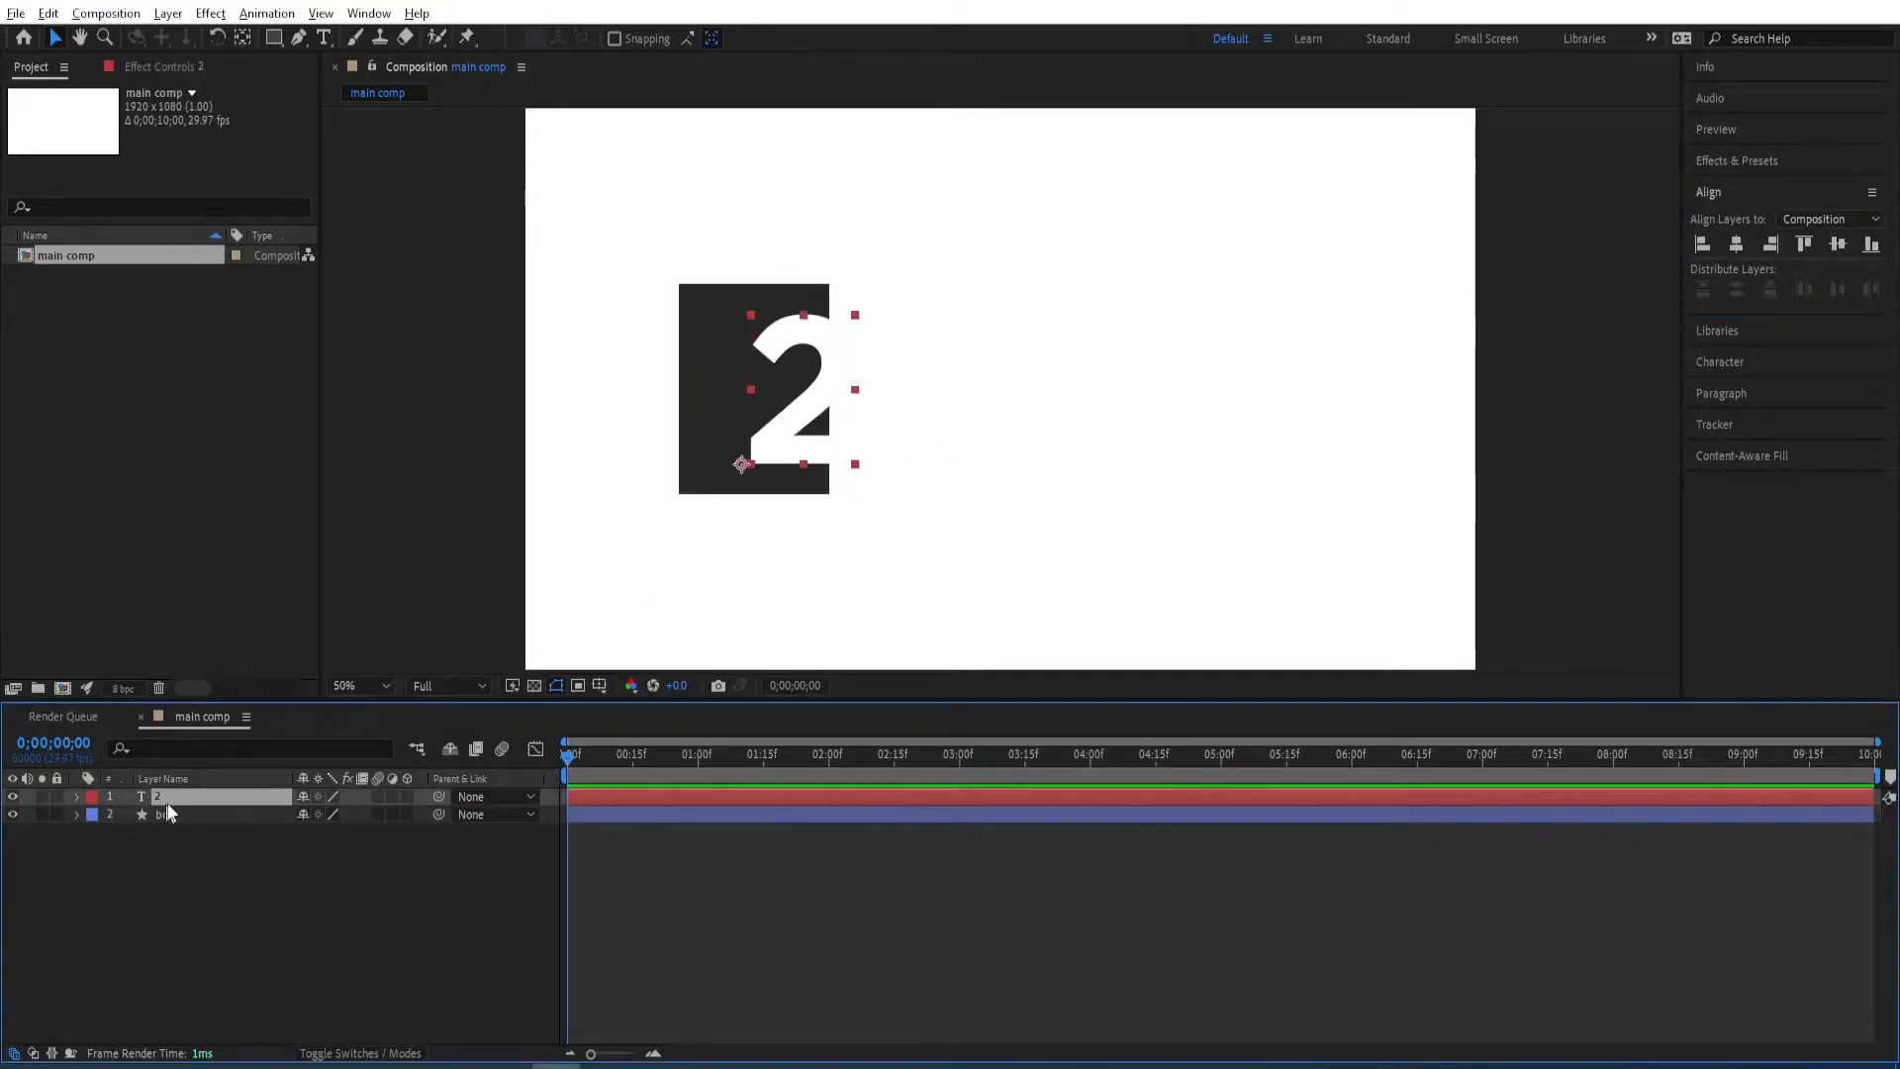
drag(807, 425, 755, 421)
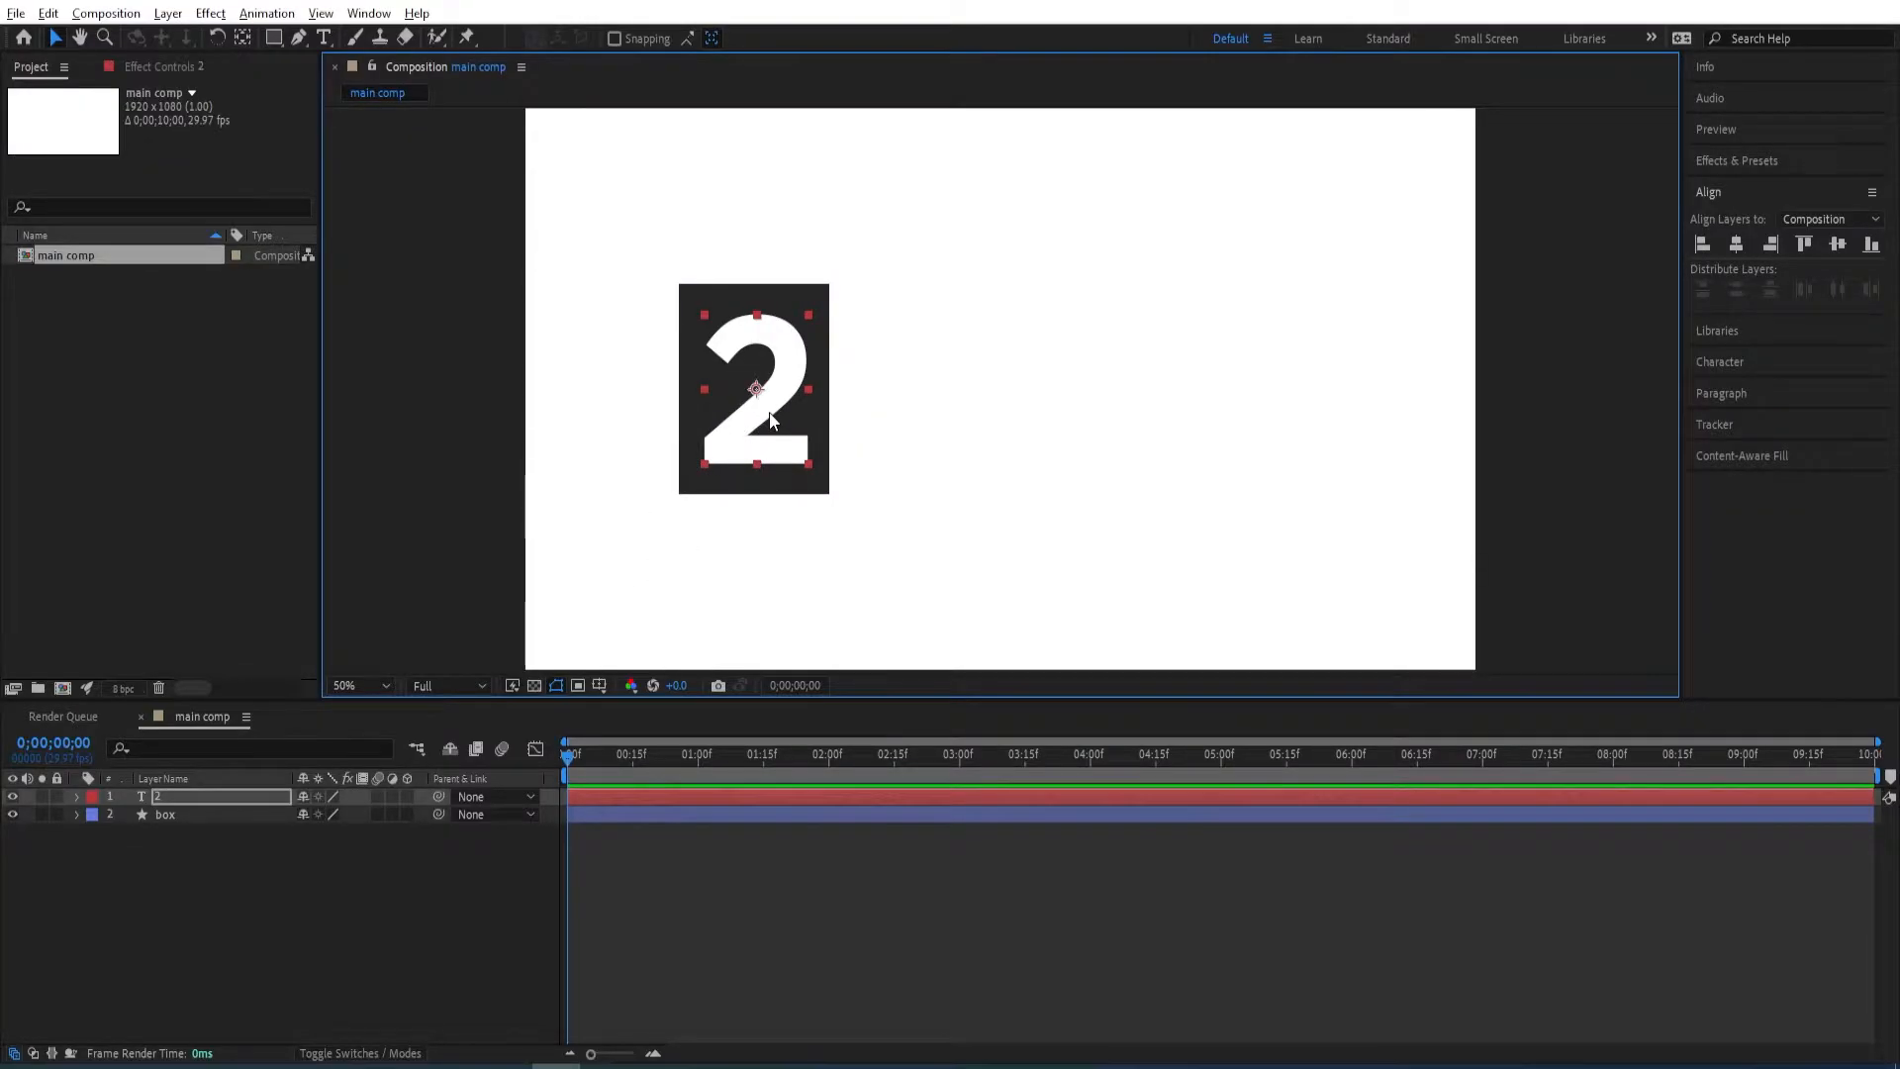
- Duplicate the box layer and pre-compose the duplicate with the 2 text layer as Top 1
click(216, 816)
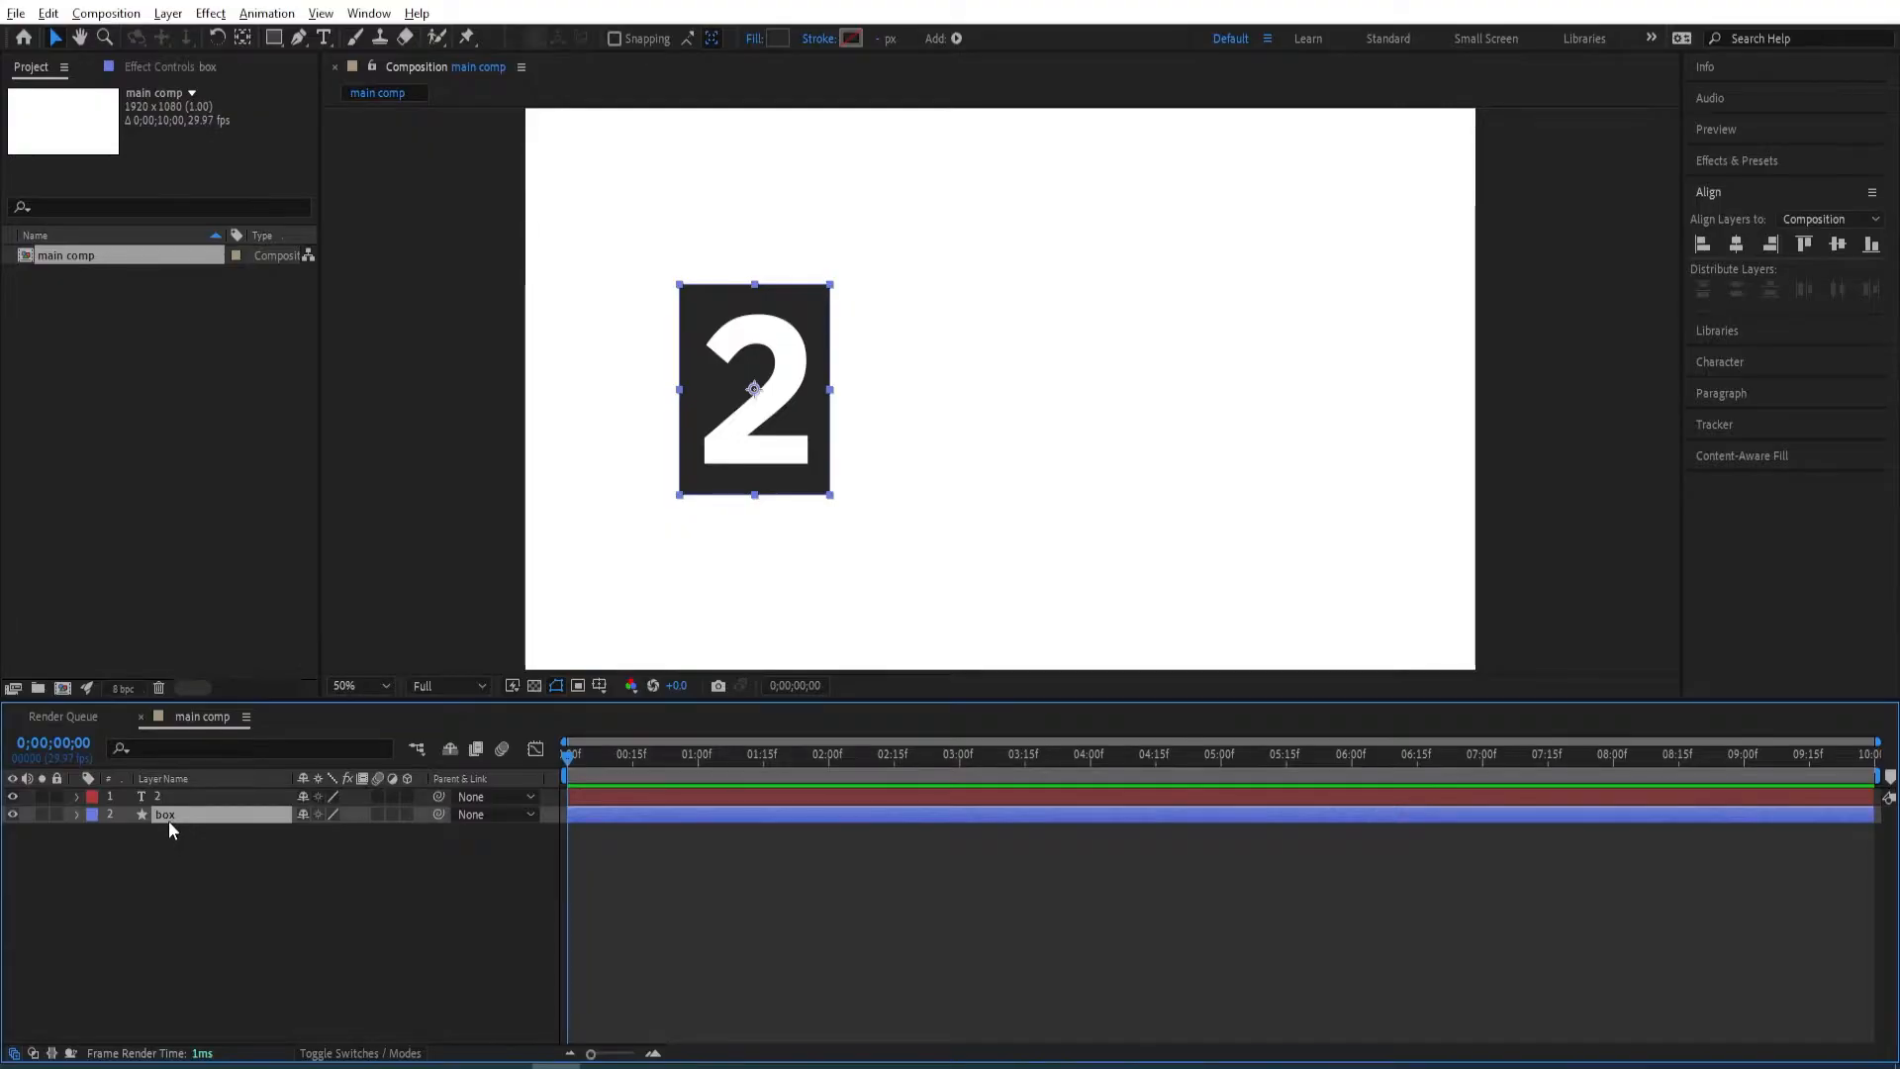
key(ctrl+d)
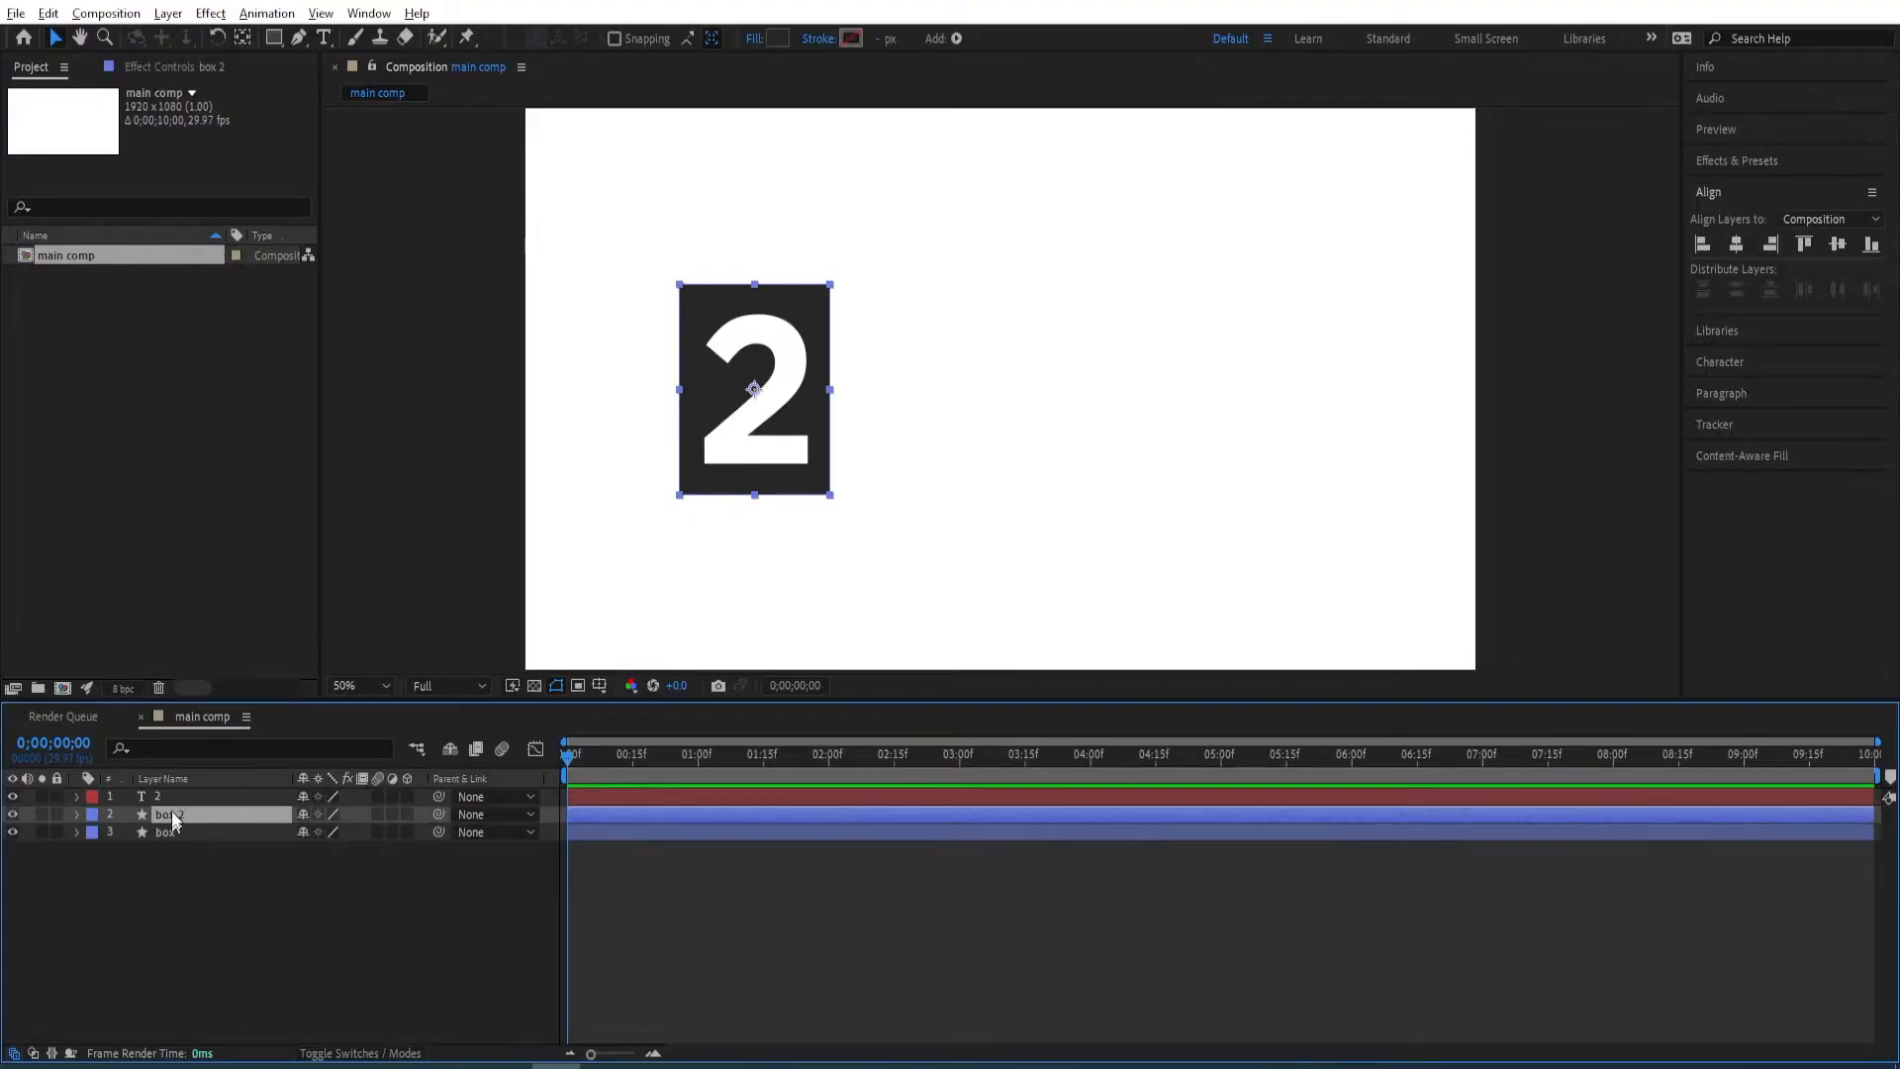
shift+click(170, 798)
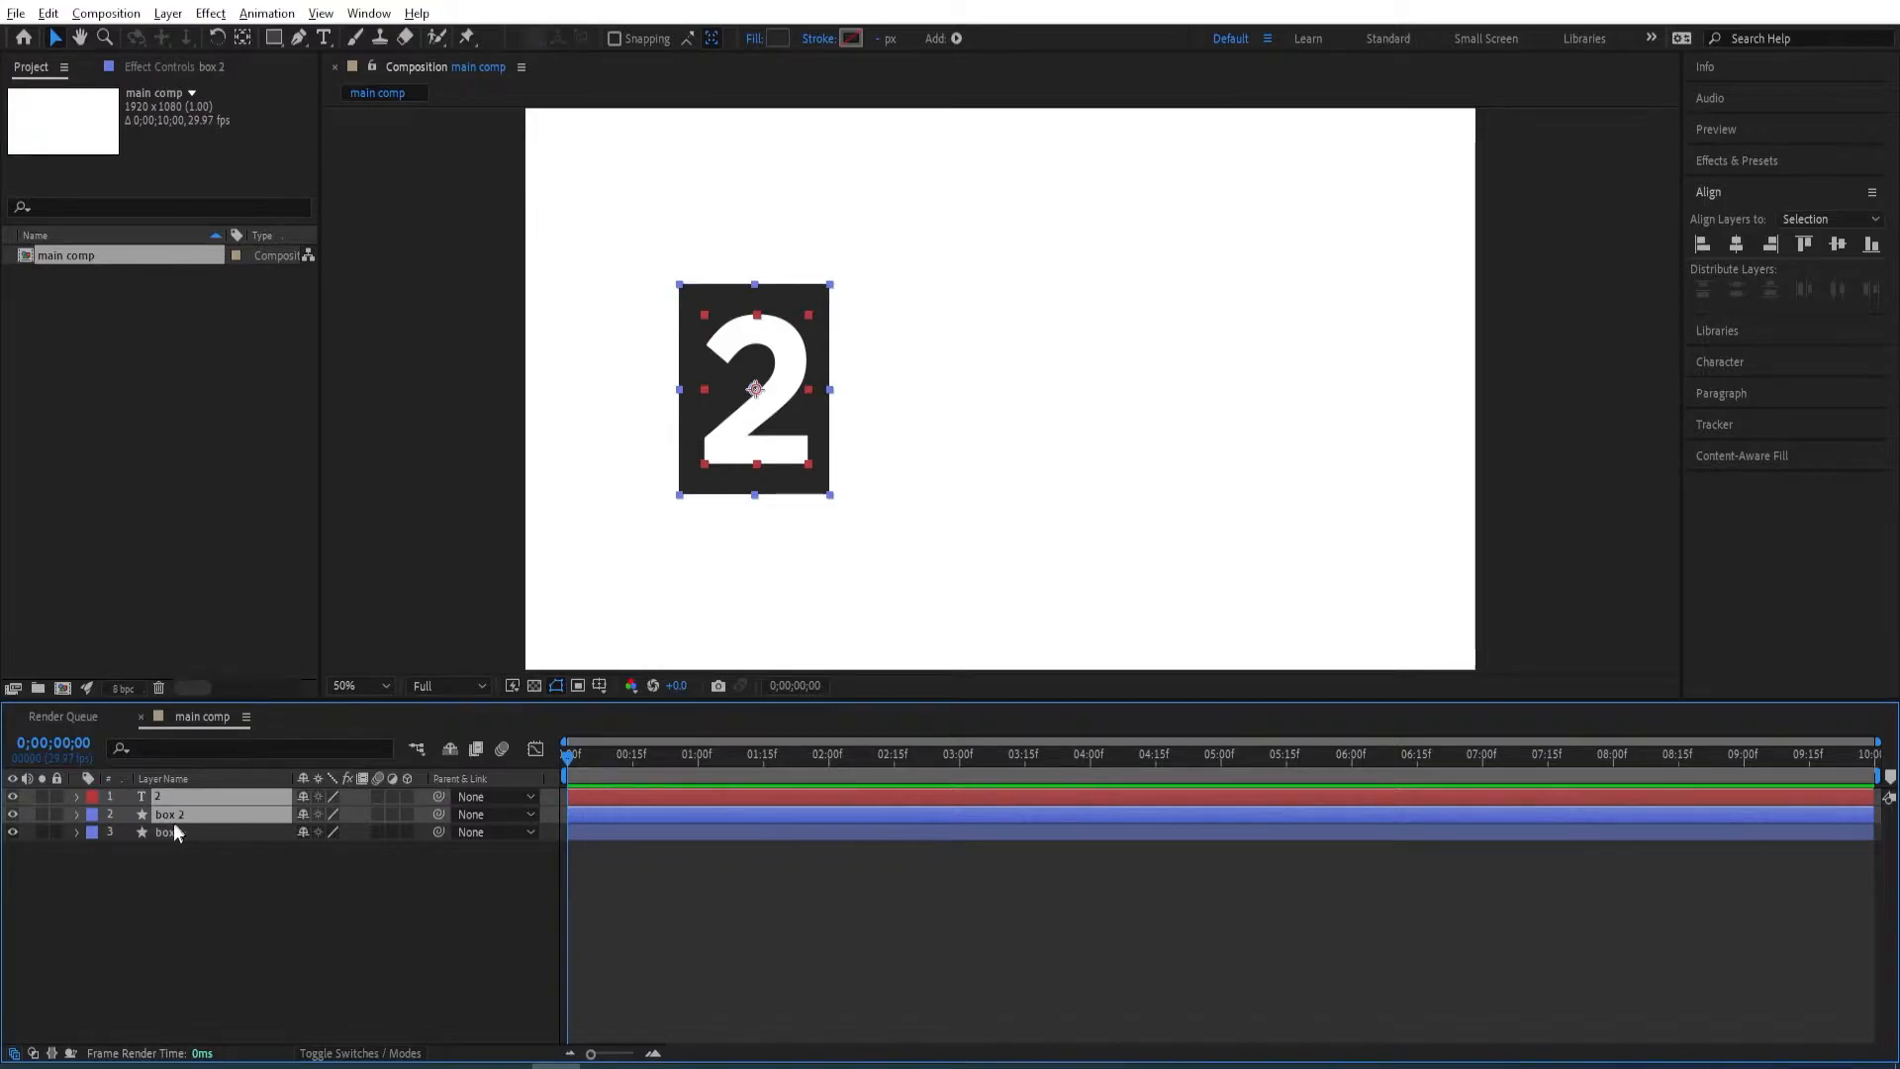
key(ctrl+shift+c)
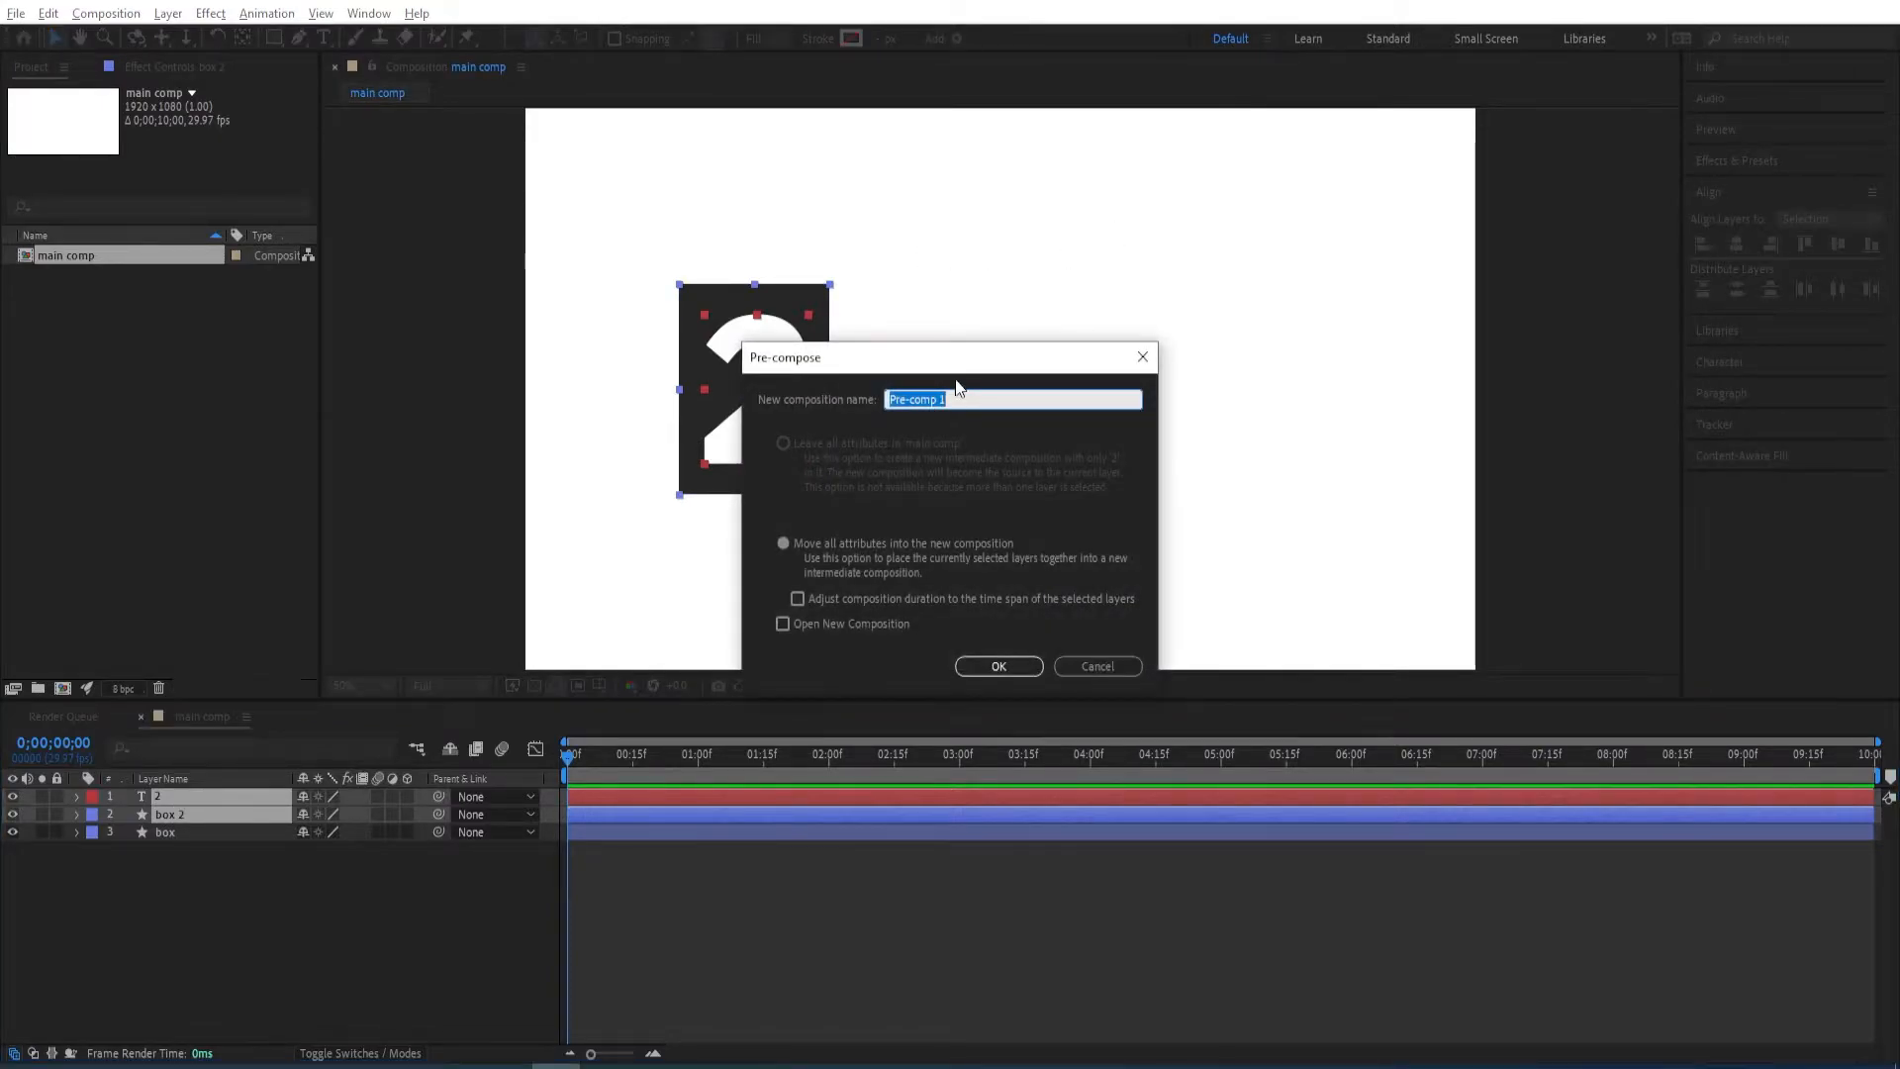
text(Top 1)
key(Return)
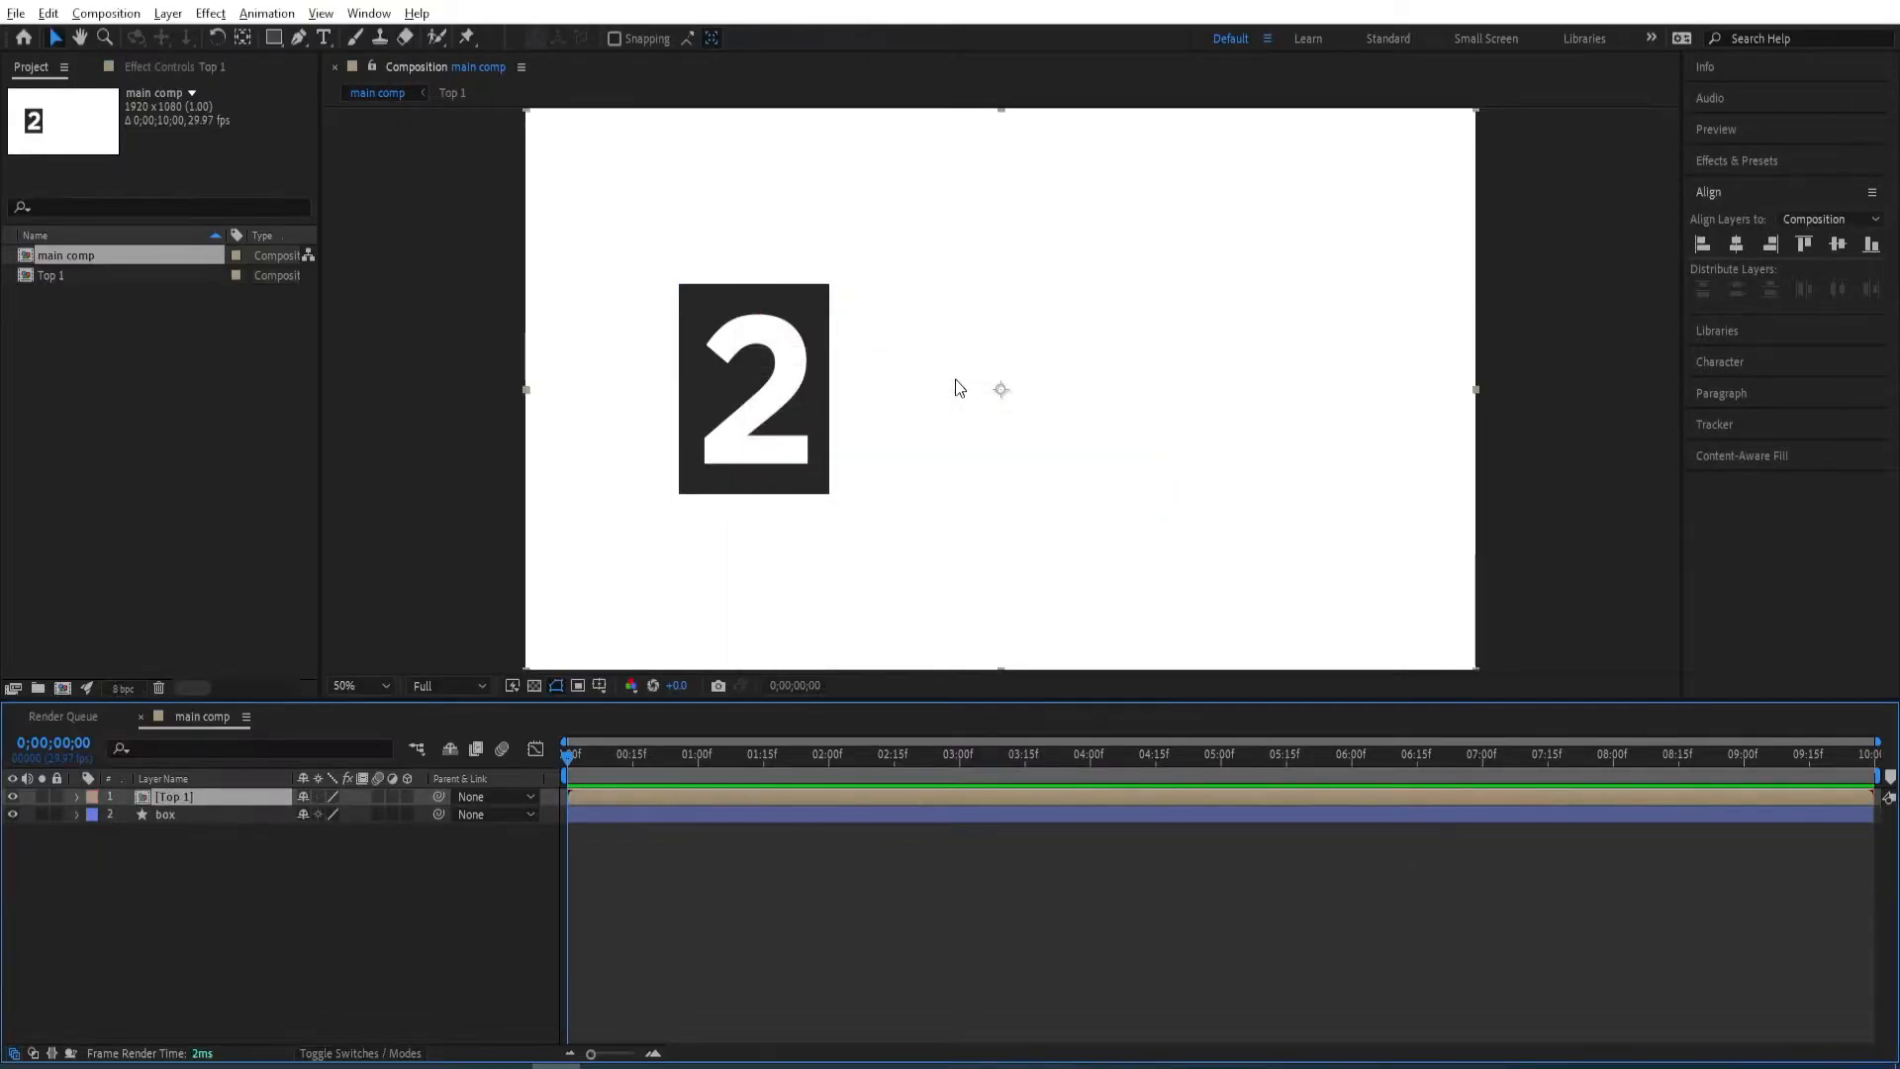
- Duplicate the Top 1 composition in the project and rename the copy Bottom 1
click(51, 277)
key(ctrl+d)
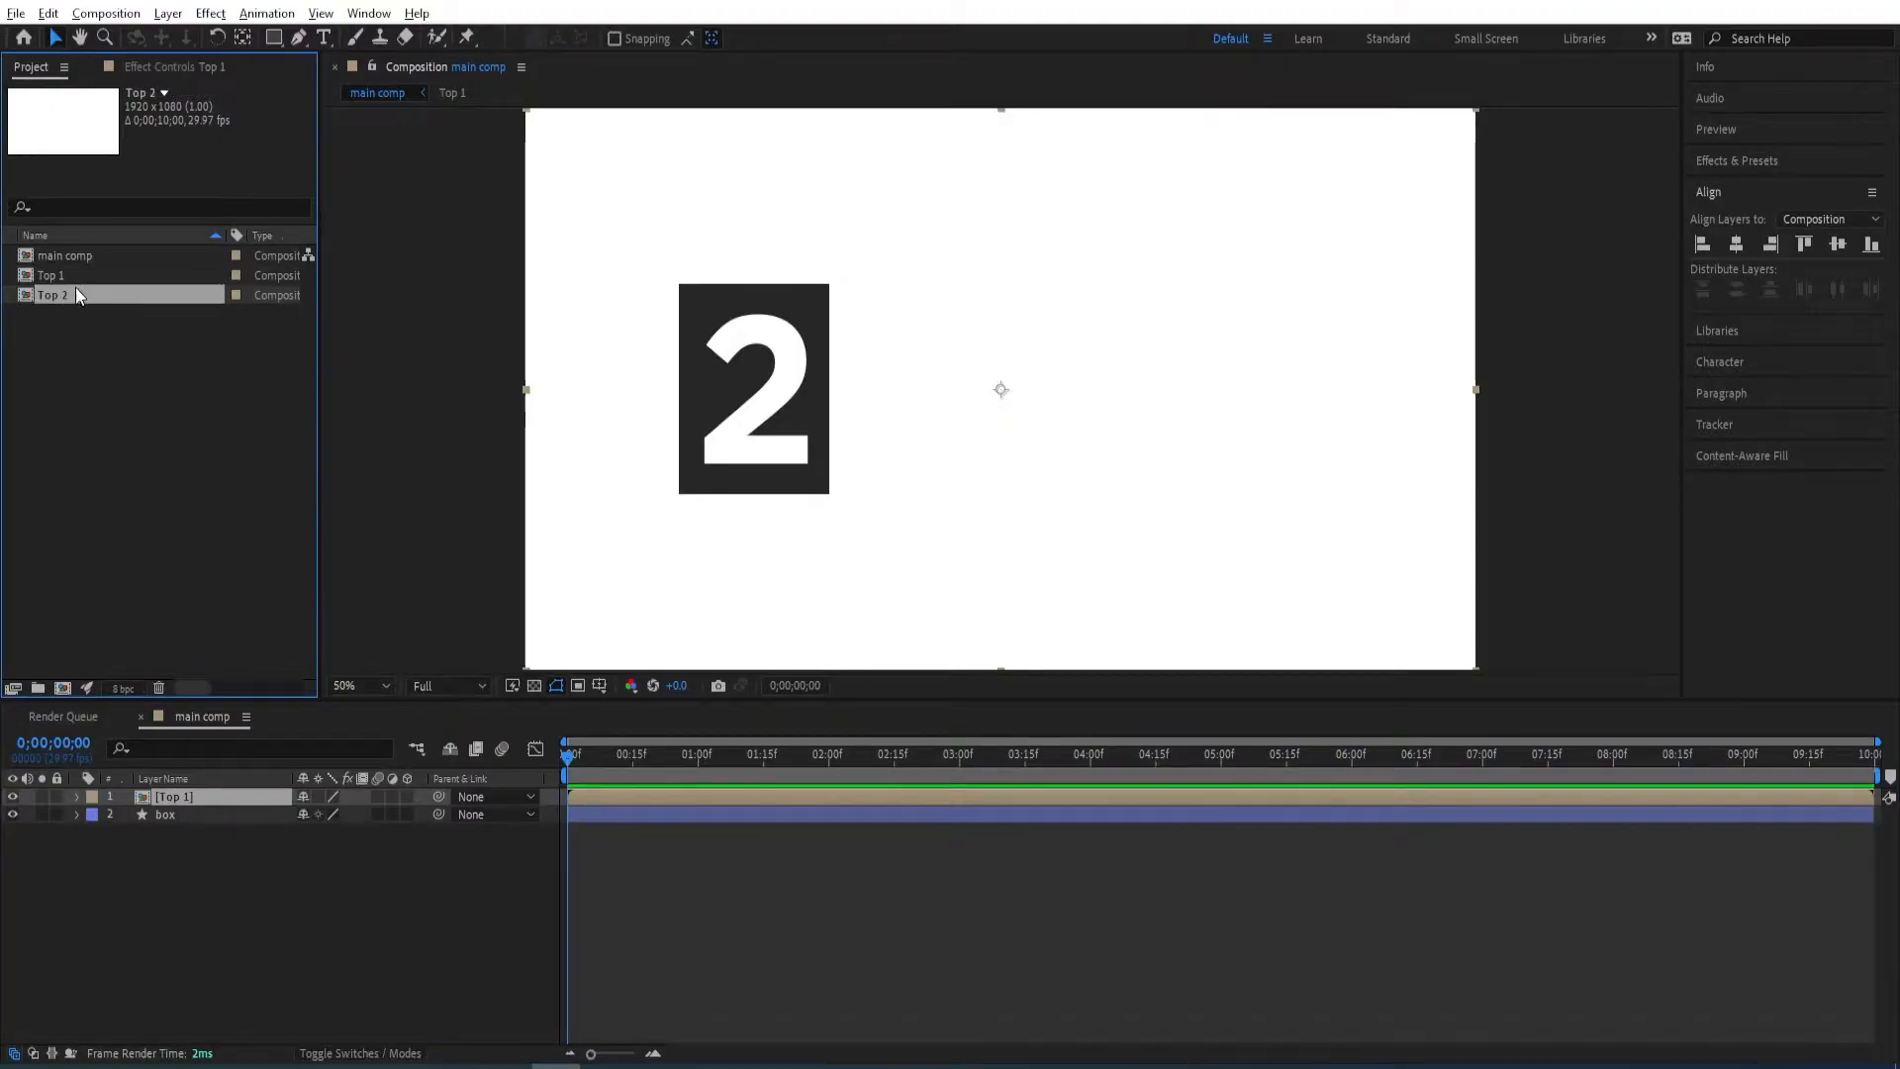
key(Return)
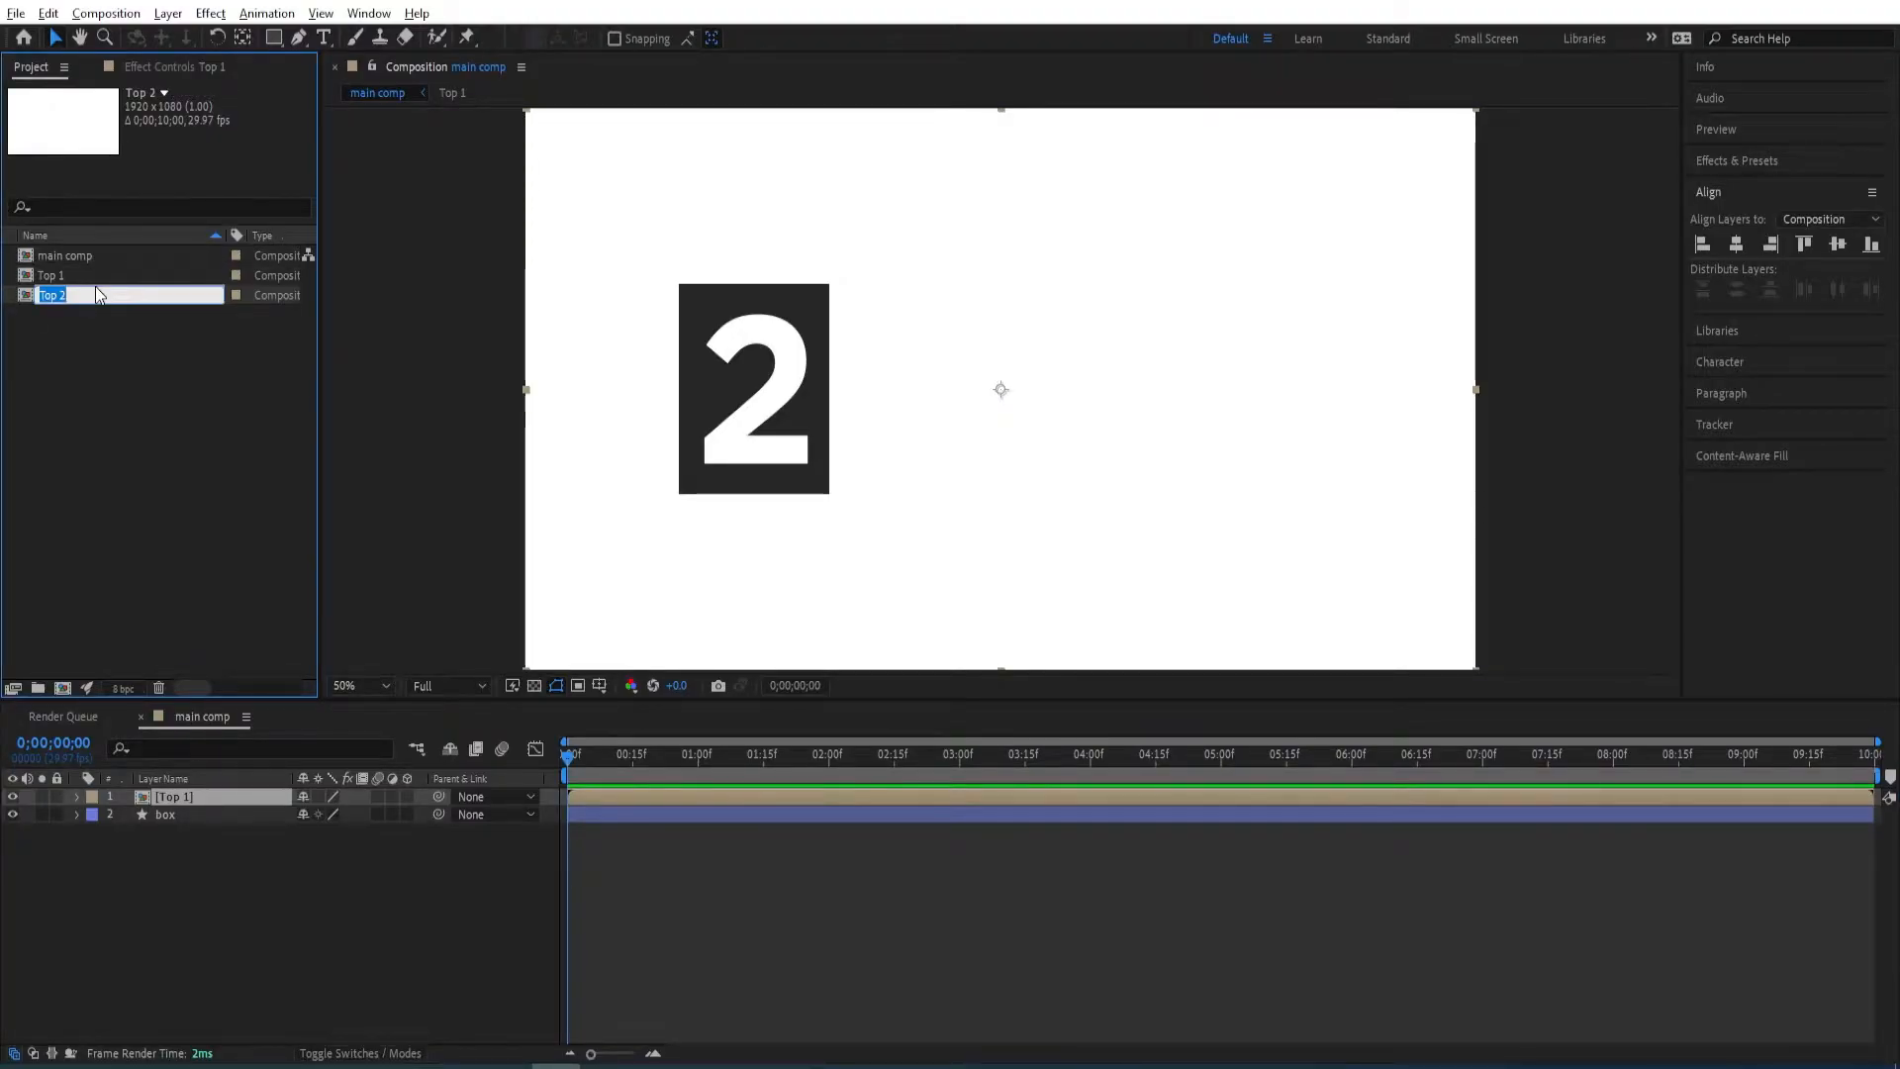
text(Bottom 1)
key(Return)
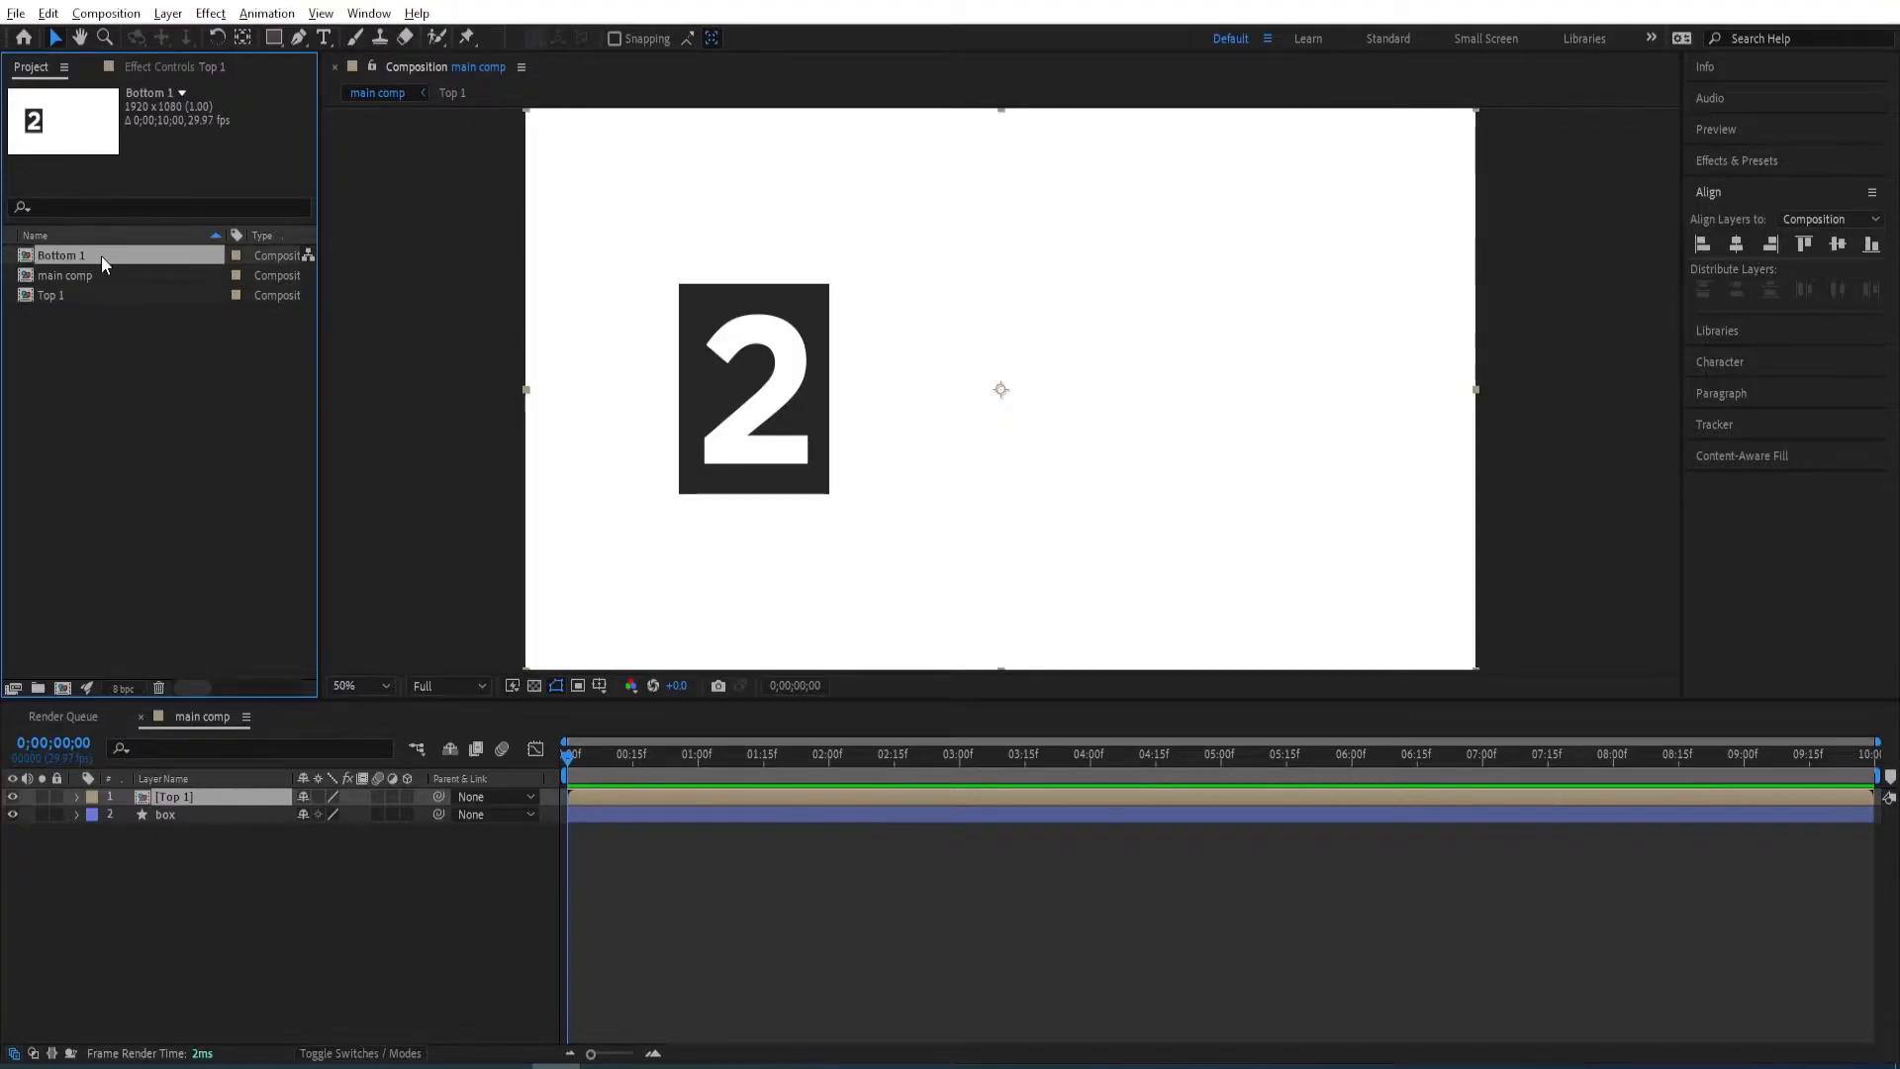
- Flip the 2 text layer vertically inside the Bottom 1 composition
double_click(101, 255)
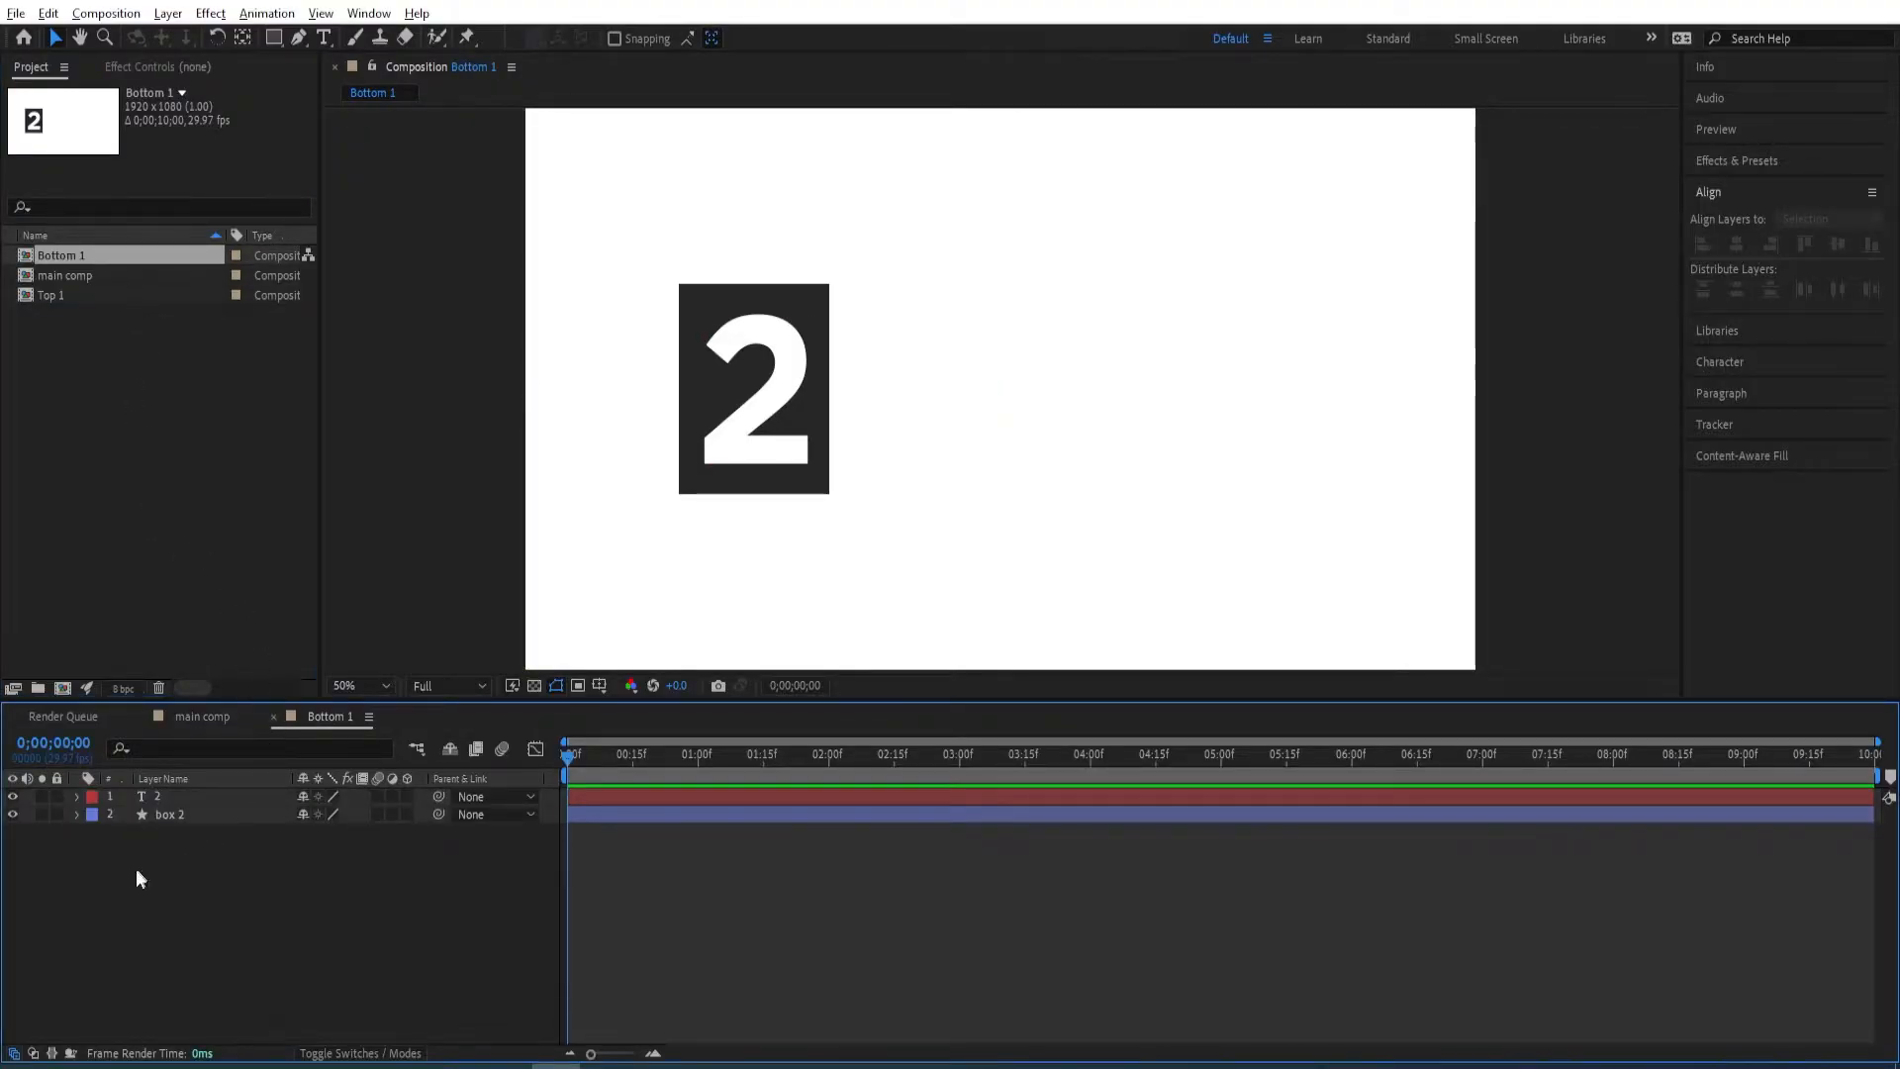
click(178, 798)
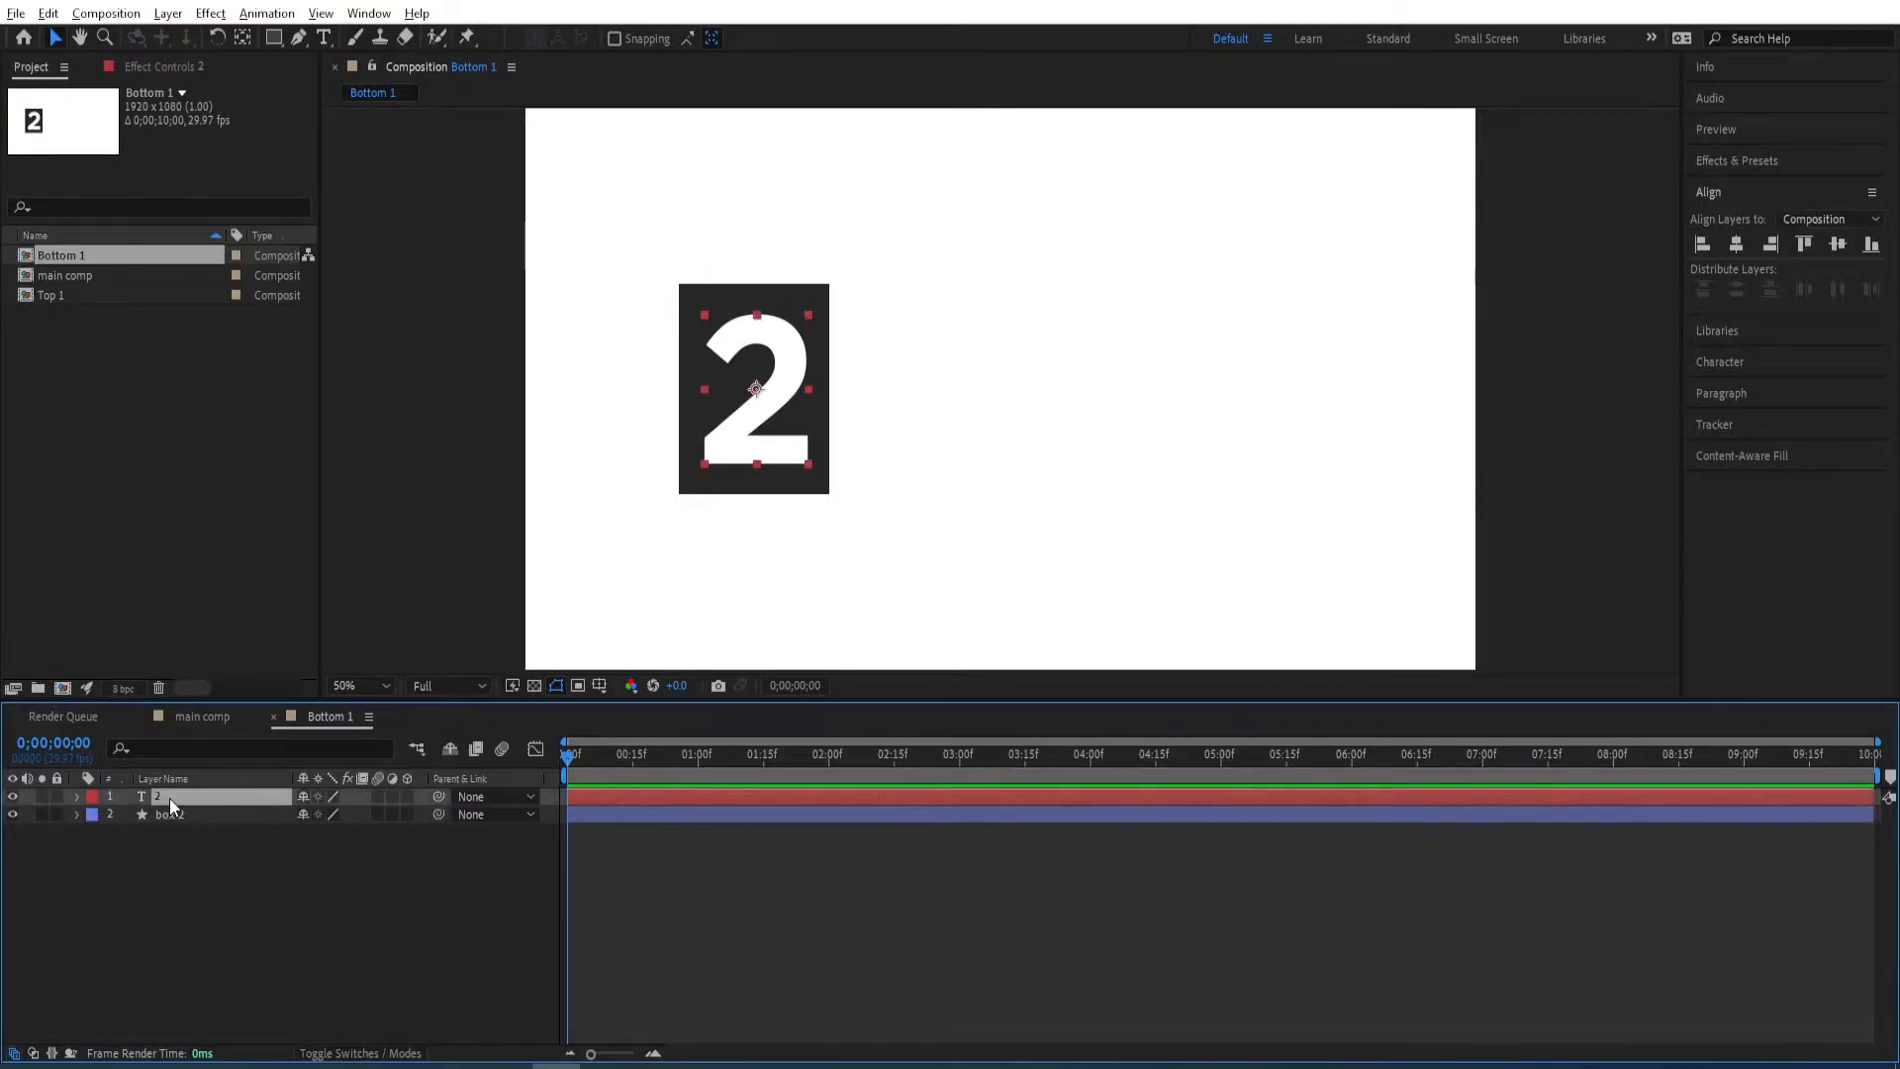
right_click(172, 804)
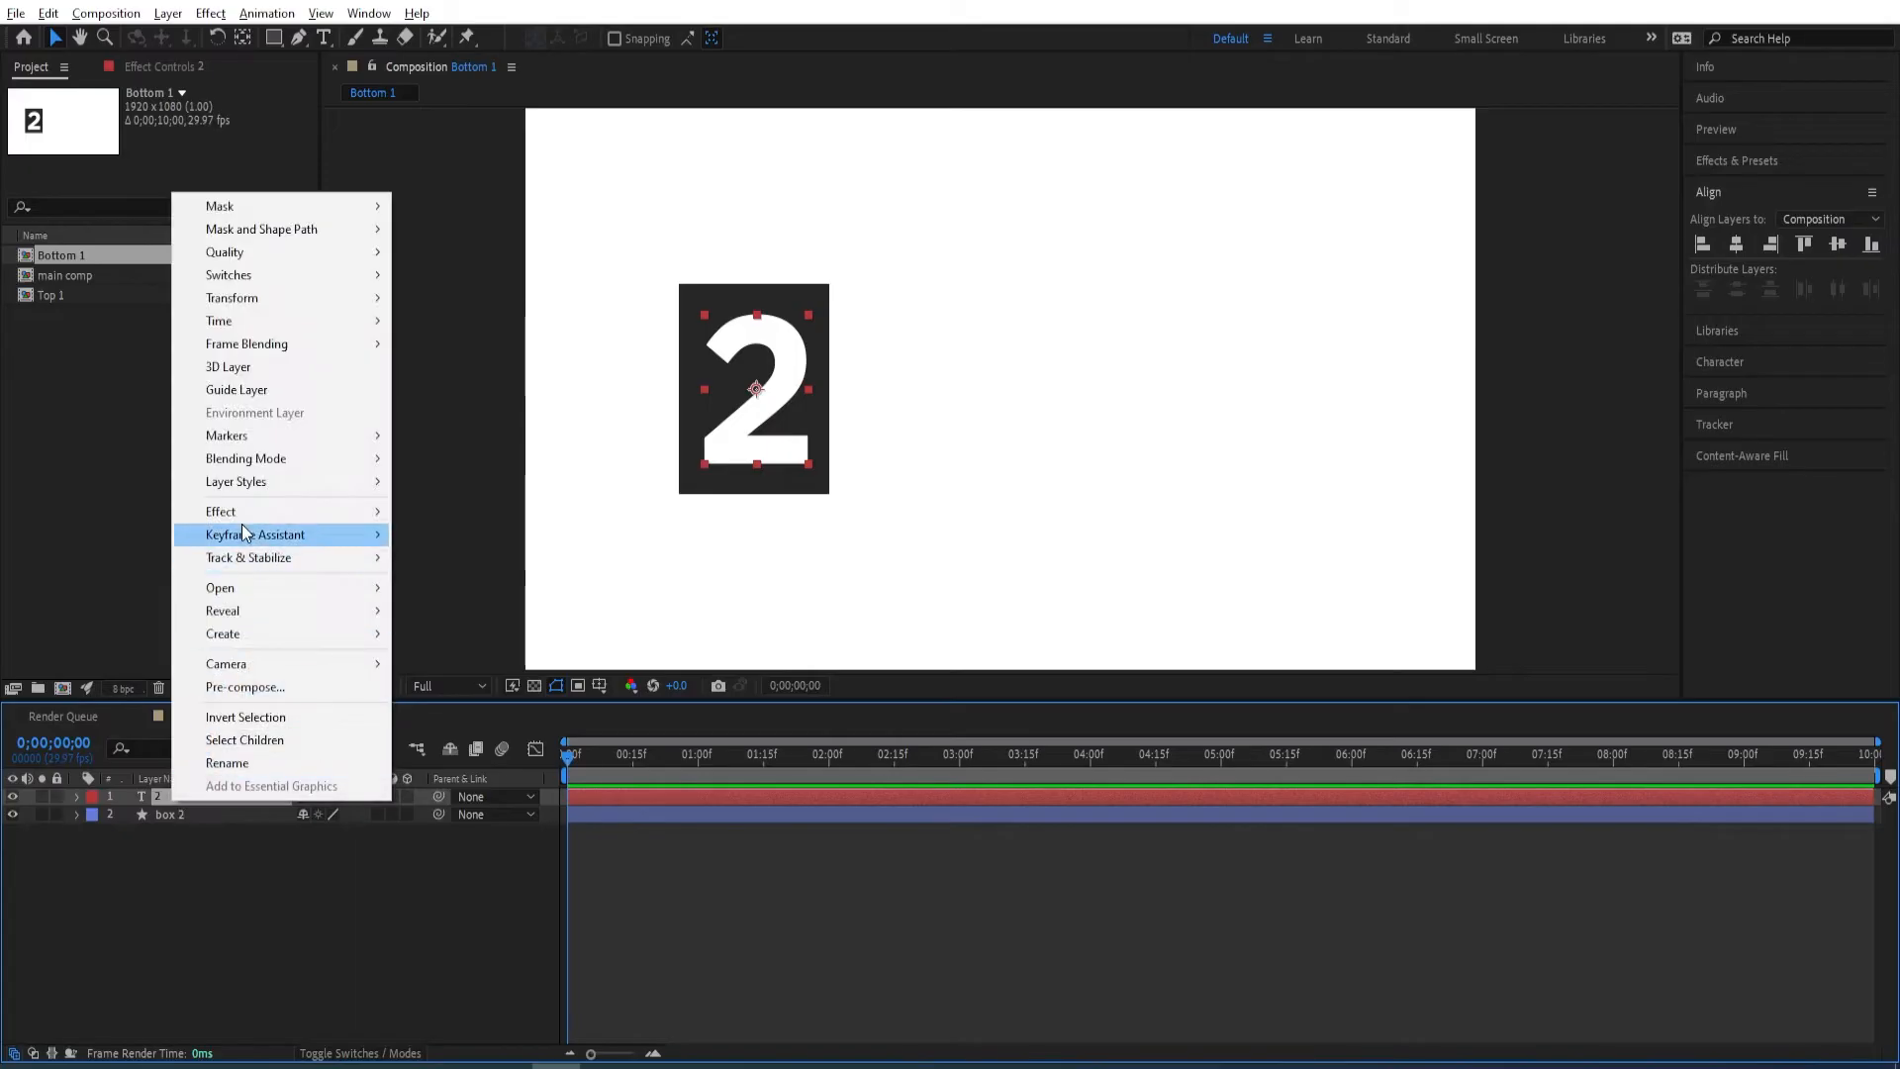
mouse_move(235, 303)
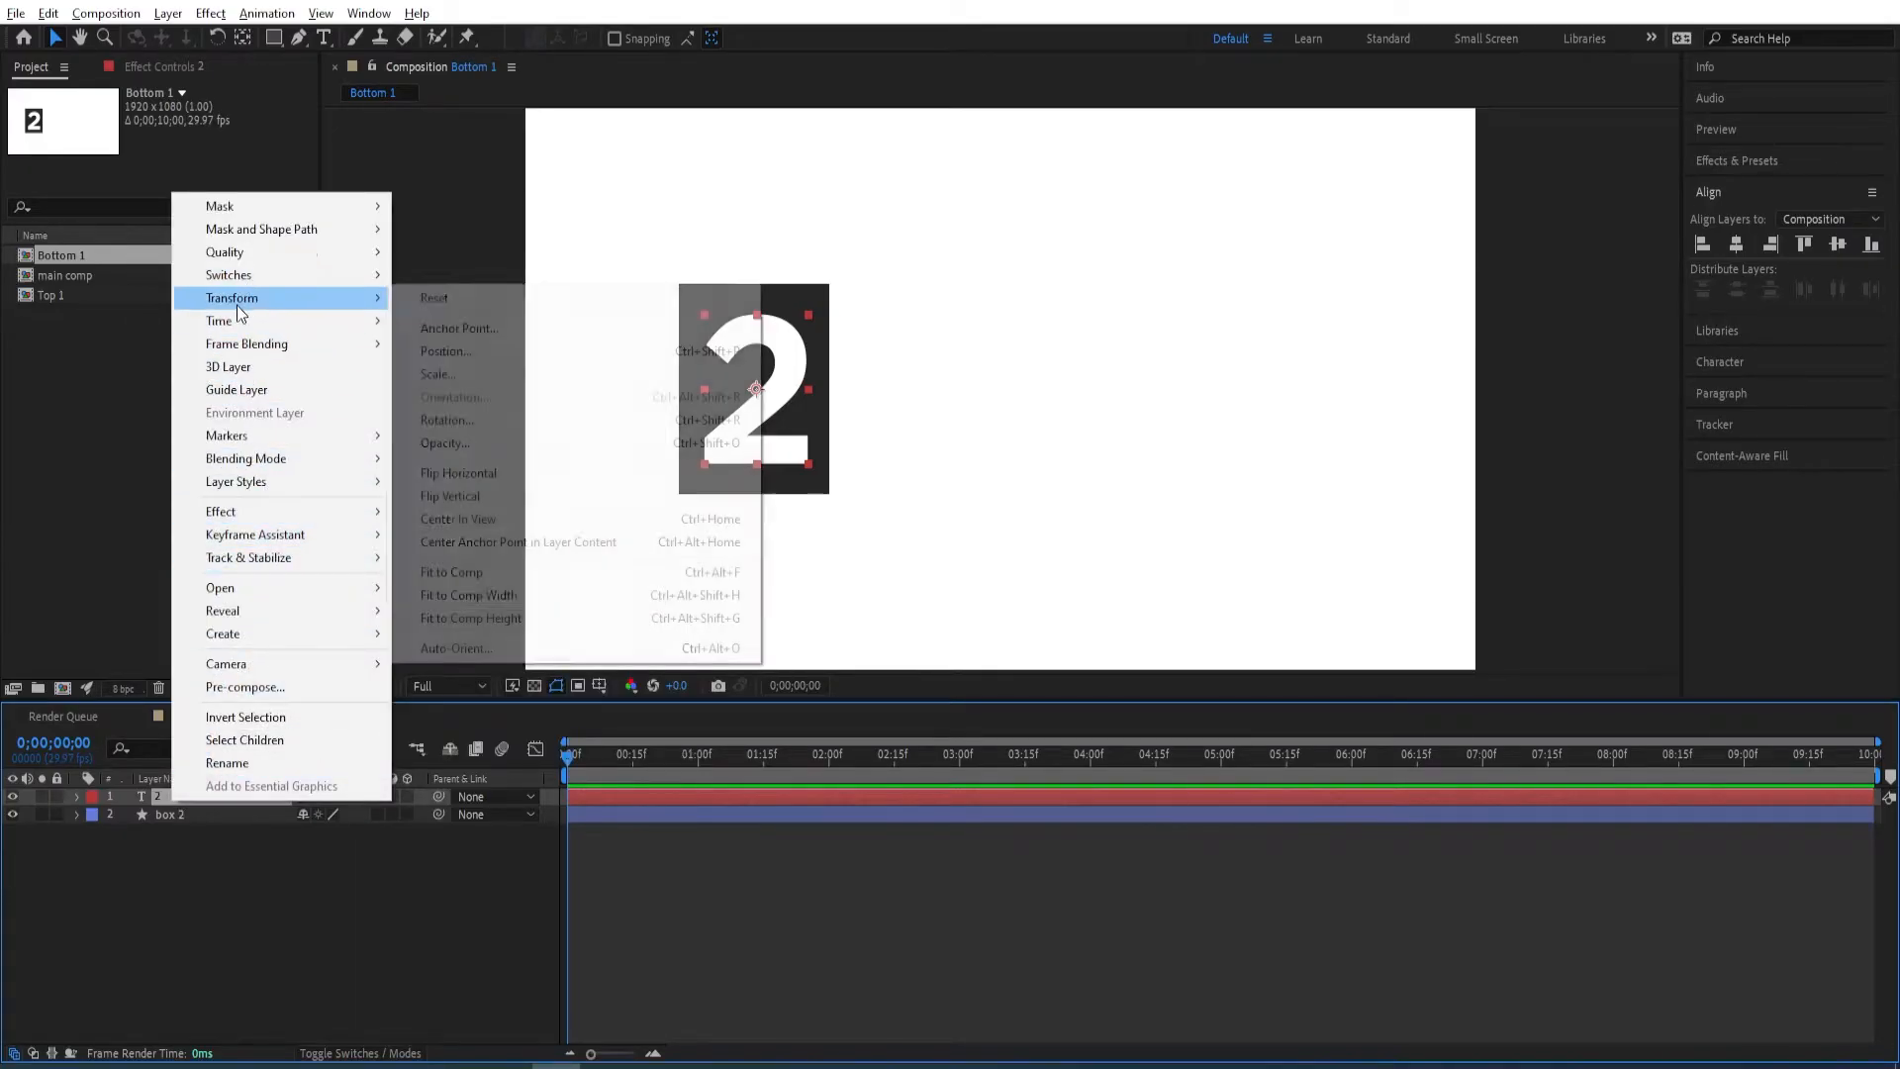
click(472, 495)
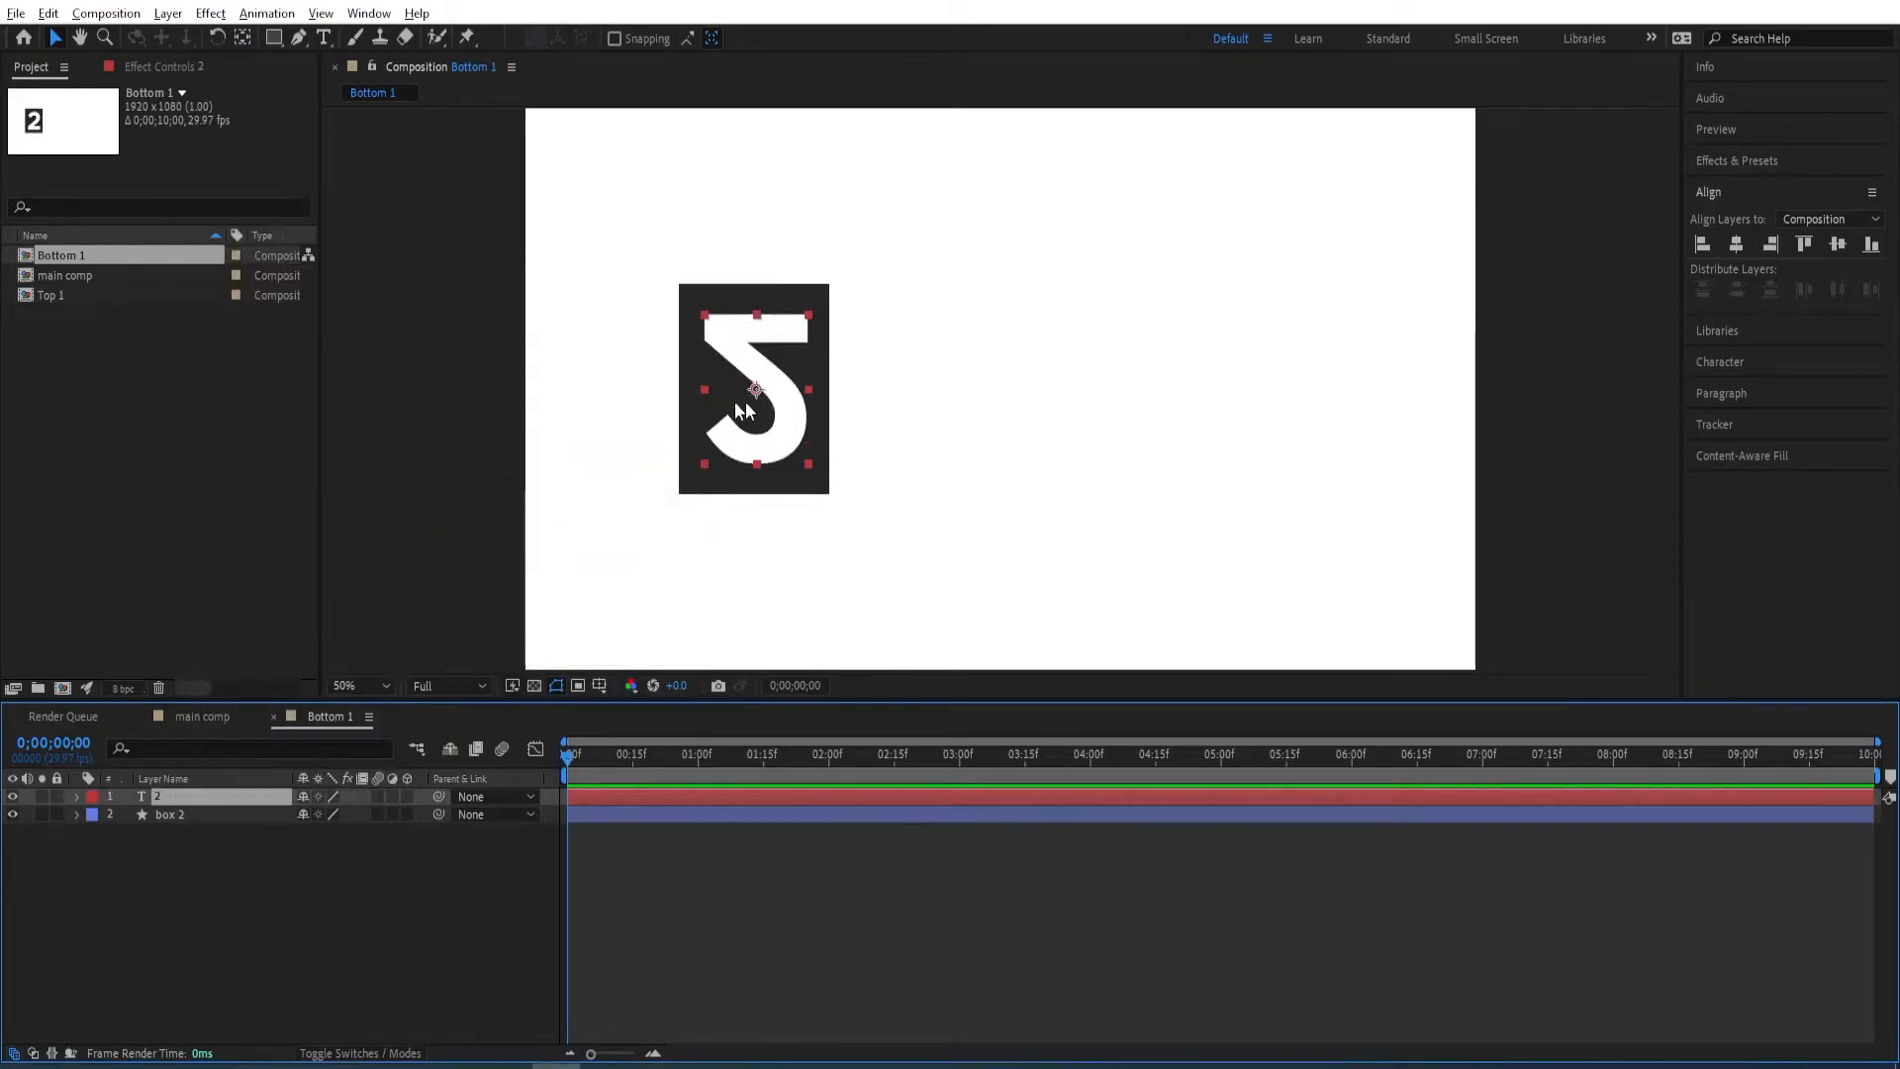
- In main comp, draw a rectangular mask on the Top 1 layer that covers about the upper half of the box
click(182, 717)
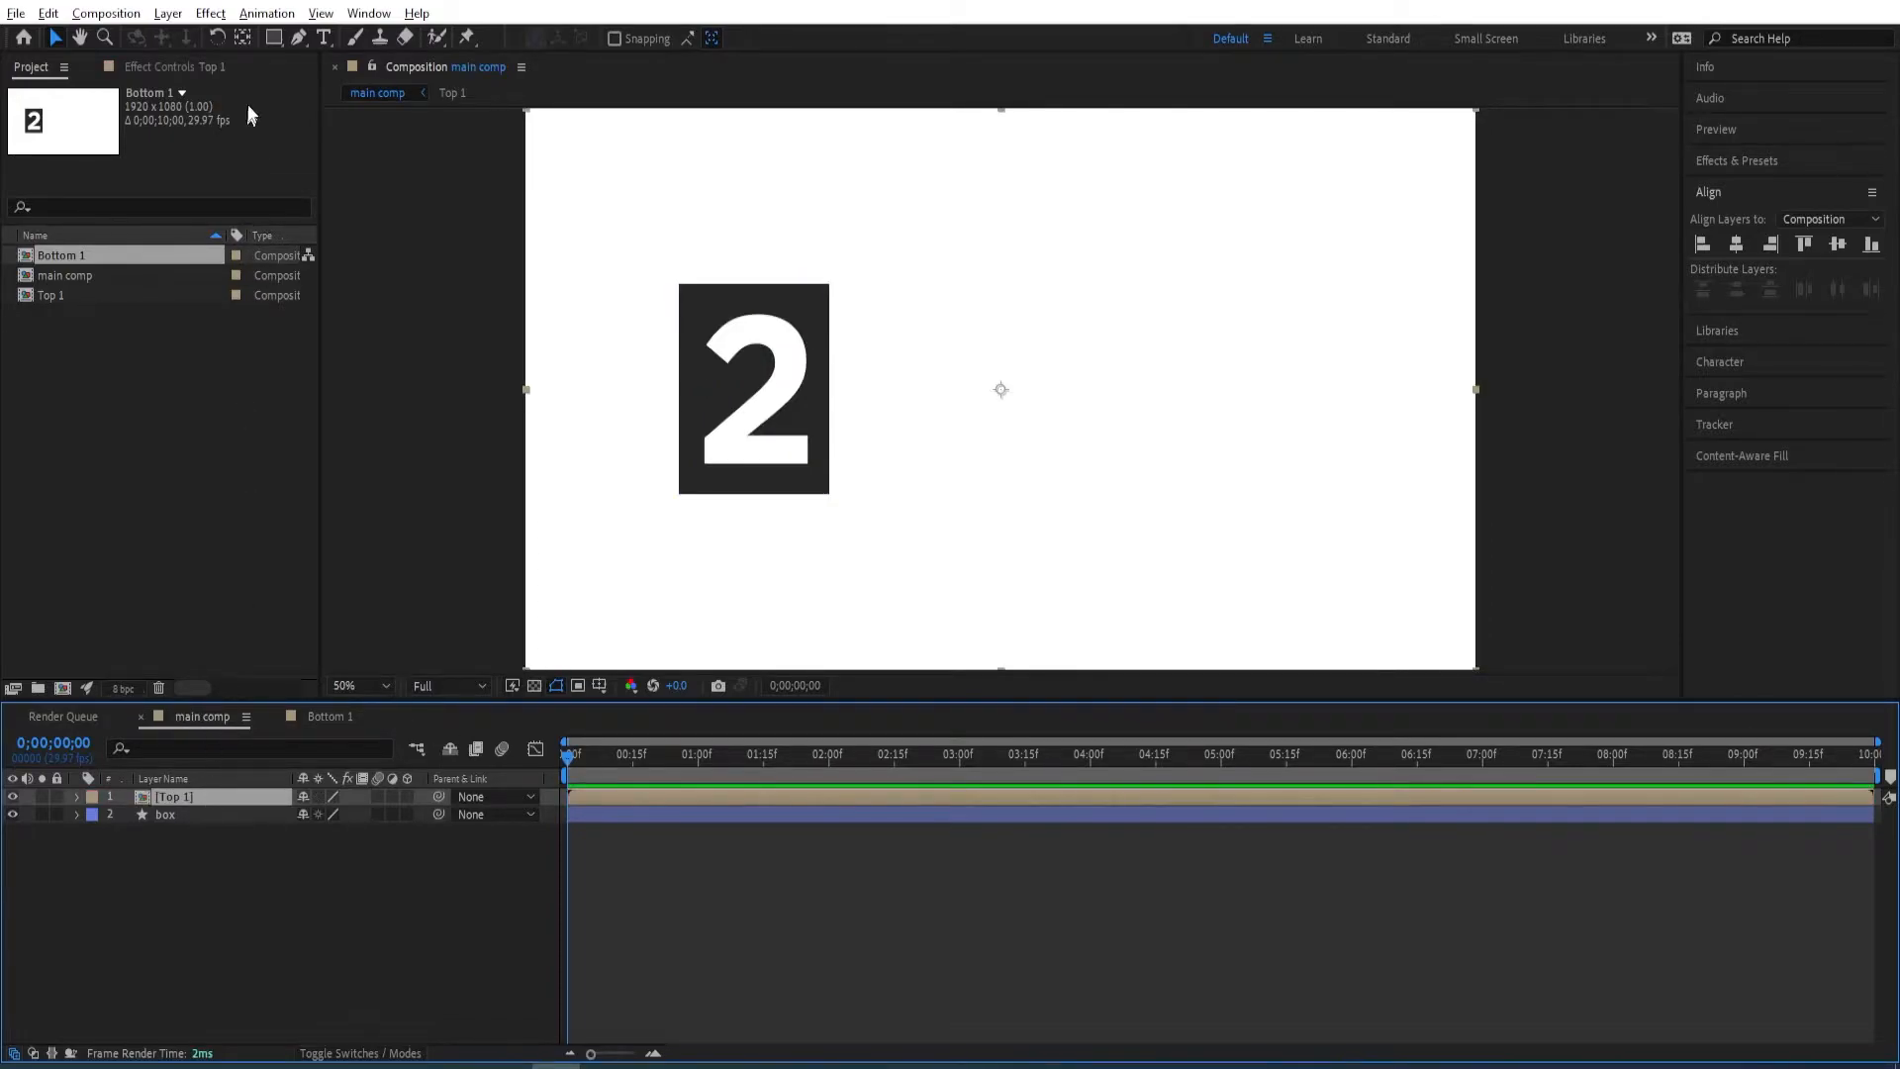
click(275, 38)
drag(618, 262, 898, 403)
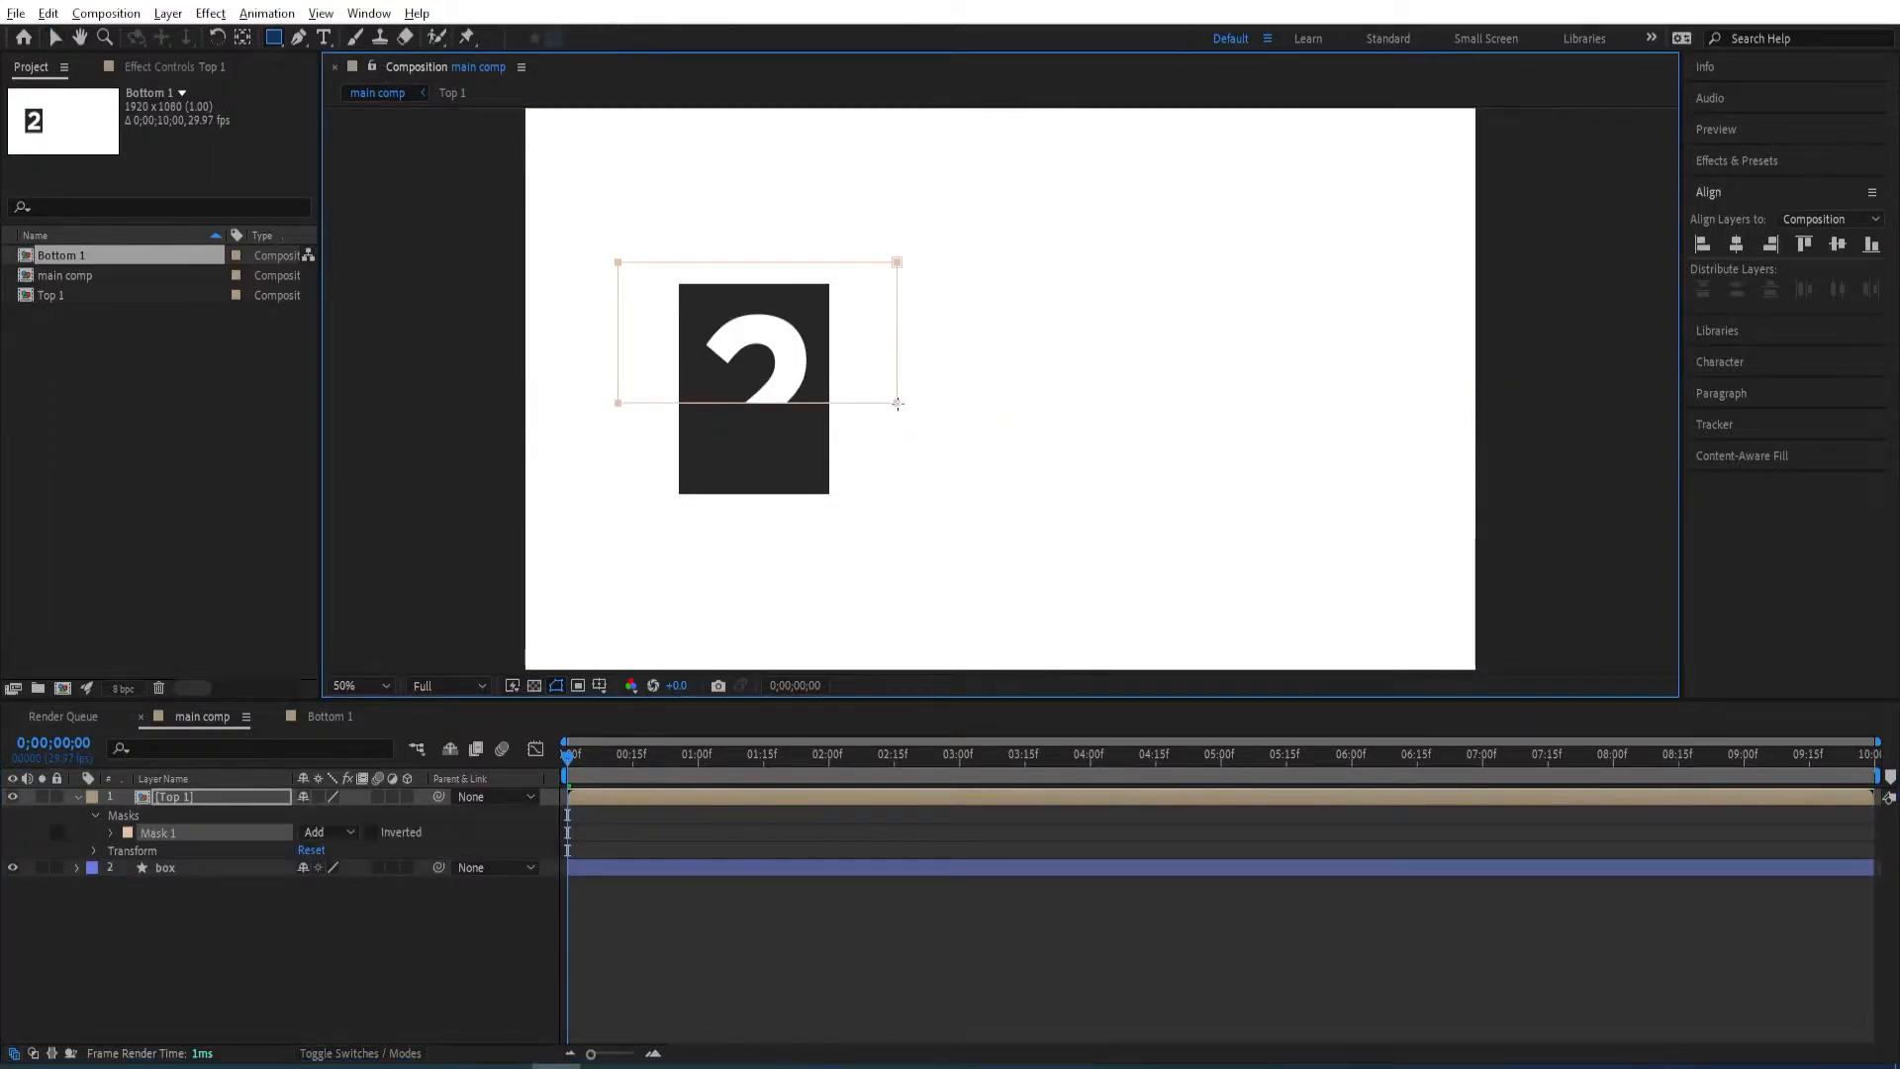
click(78, 797)
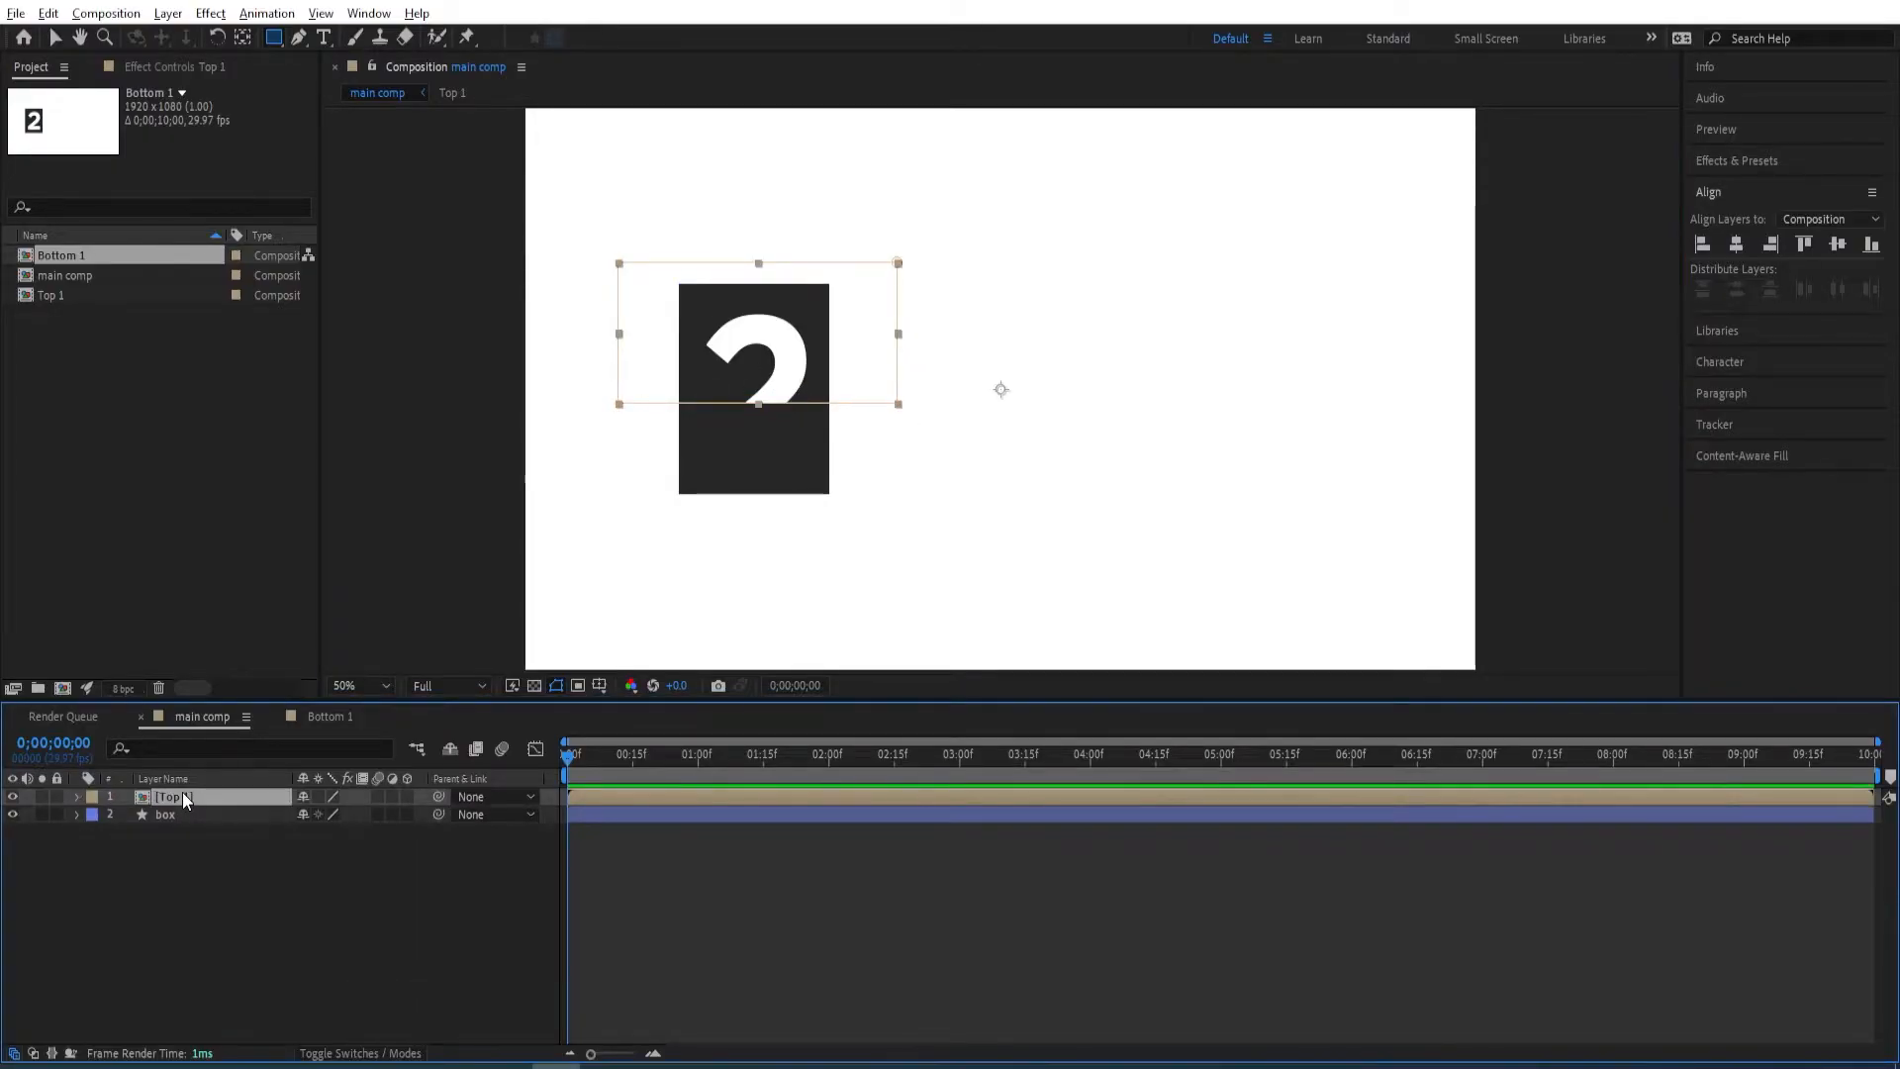
- Duplicate the masked Top 1 layer and replace the upper copy's source with the Bottom 1 composition
key(ctrl+d)
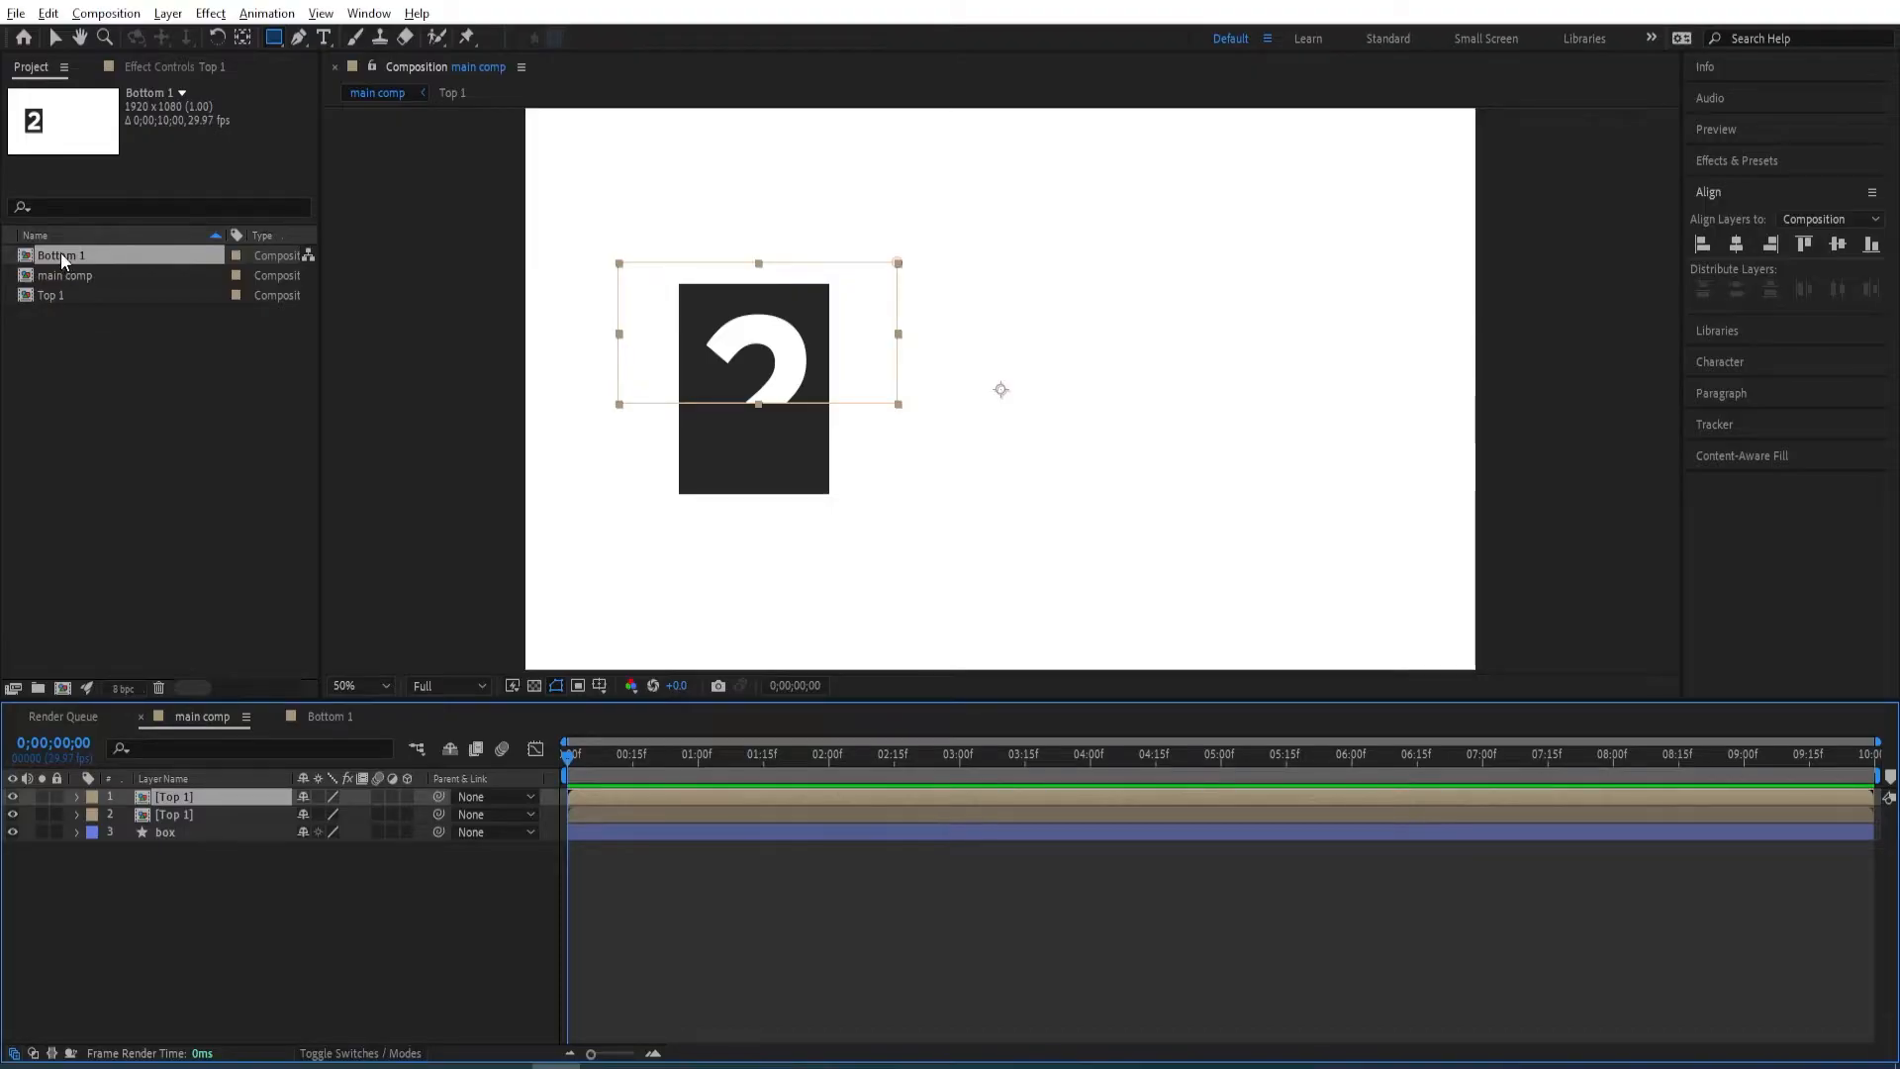
drag(61, 252, 167, 792)
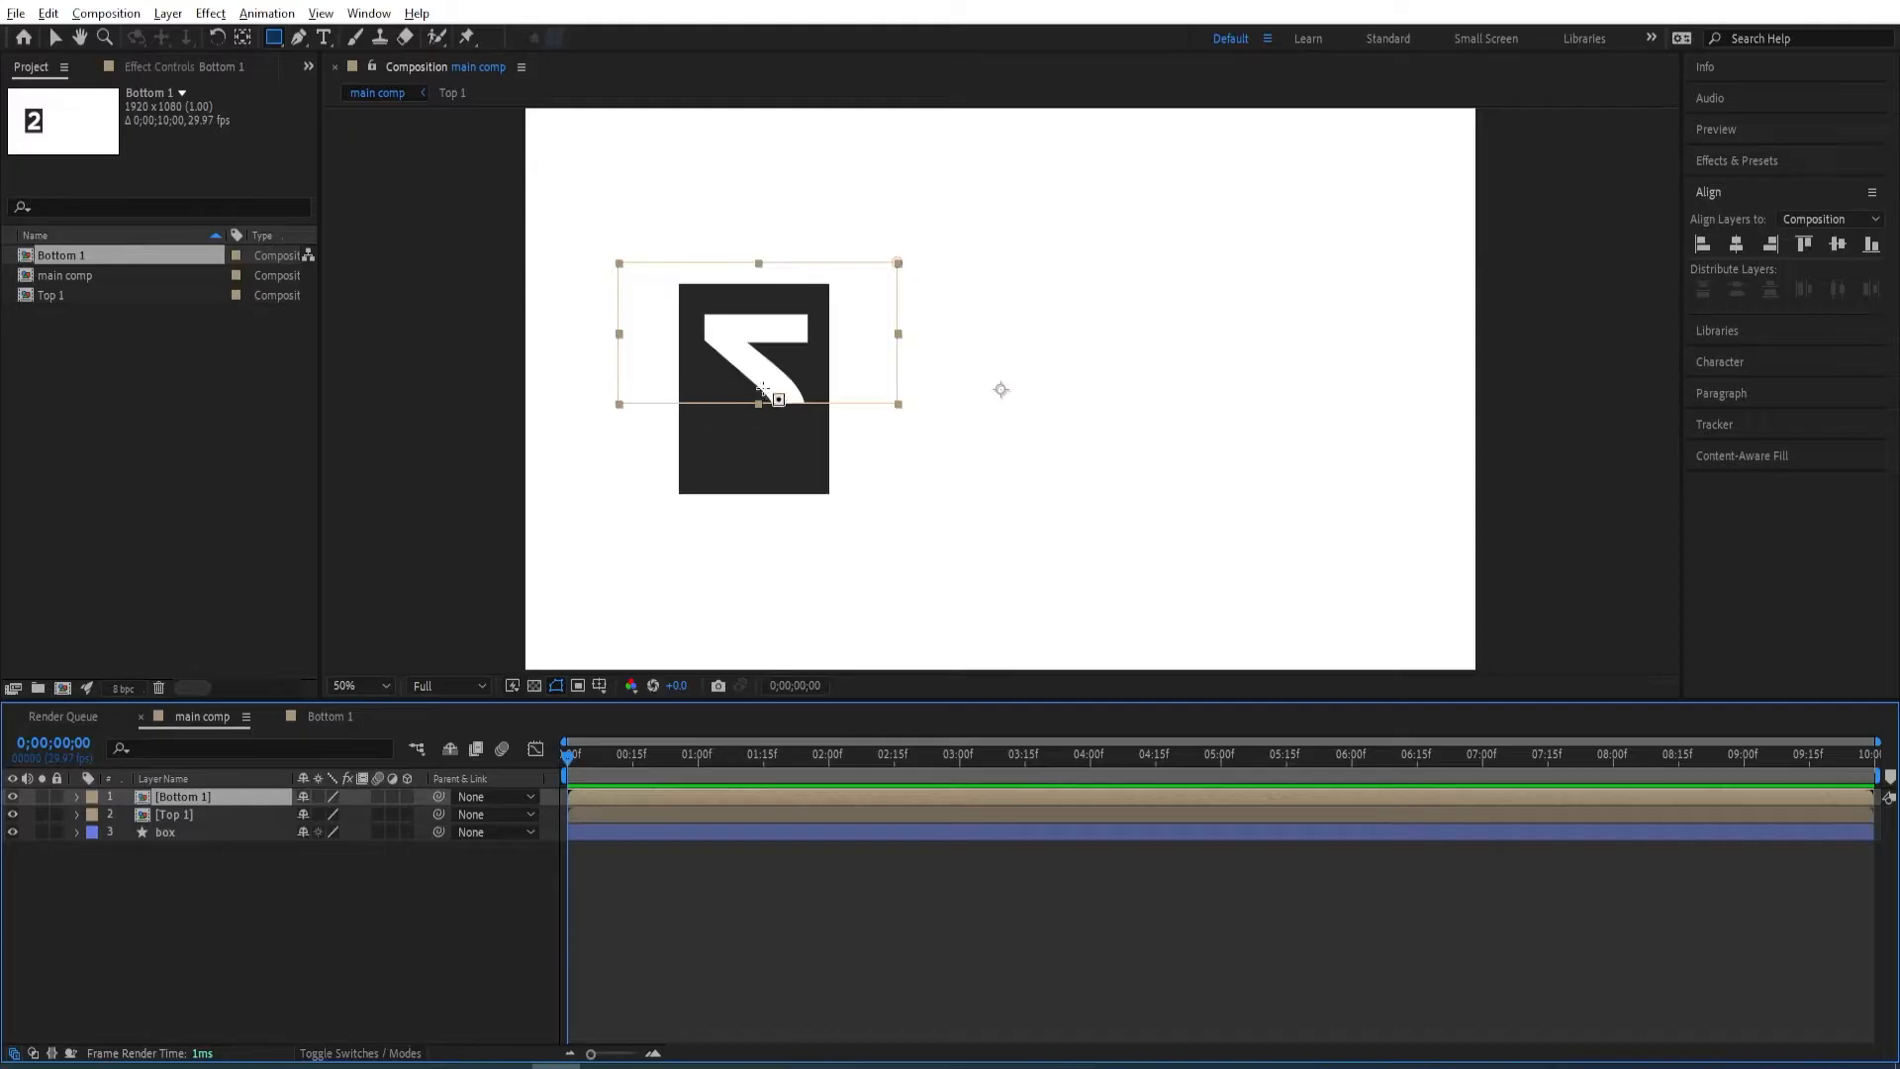
- Make the Bottom 1 layer 3D and set an X Rotation keyframe at the start of the timeline
click(408, 798)
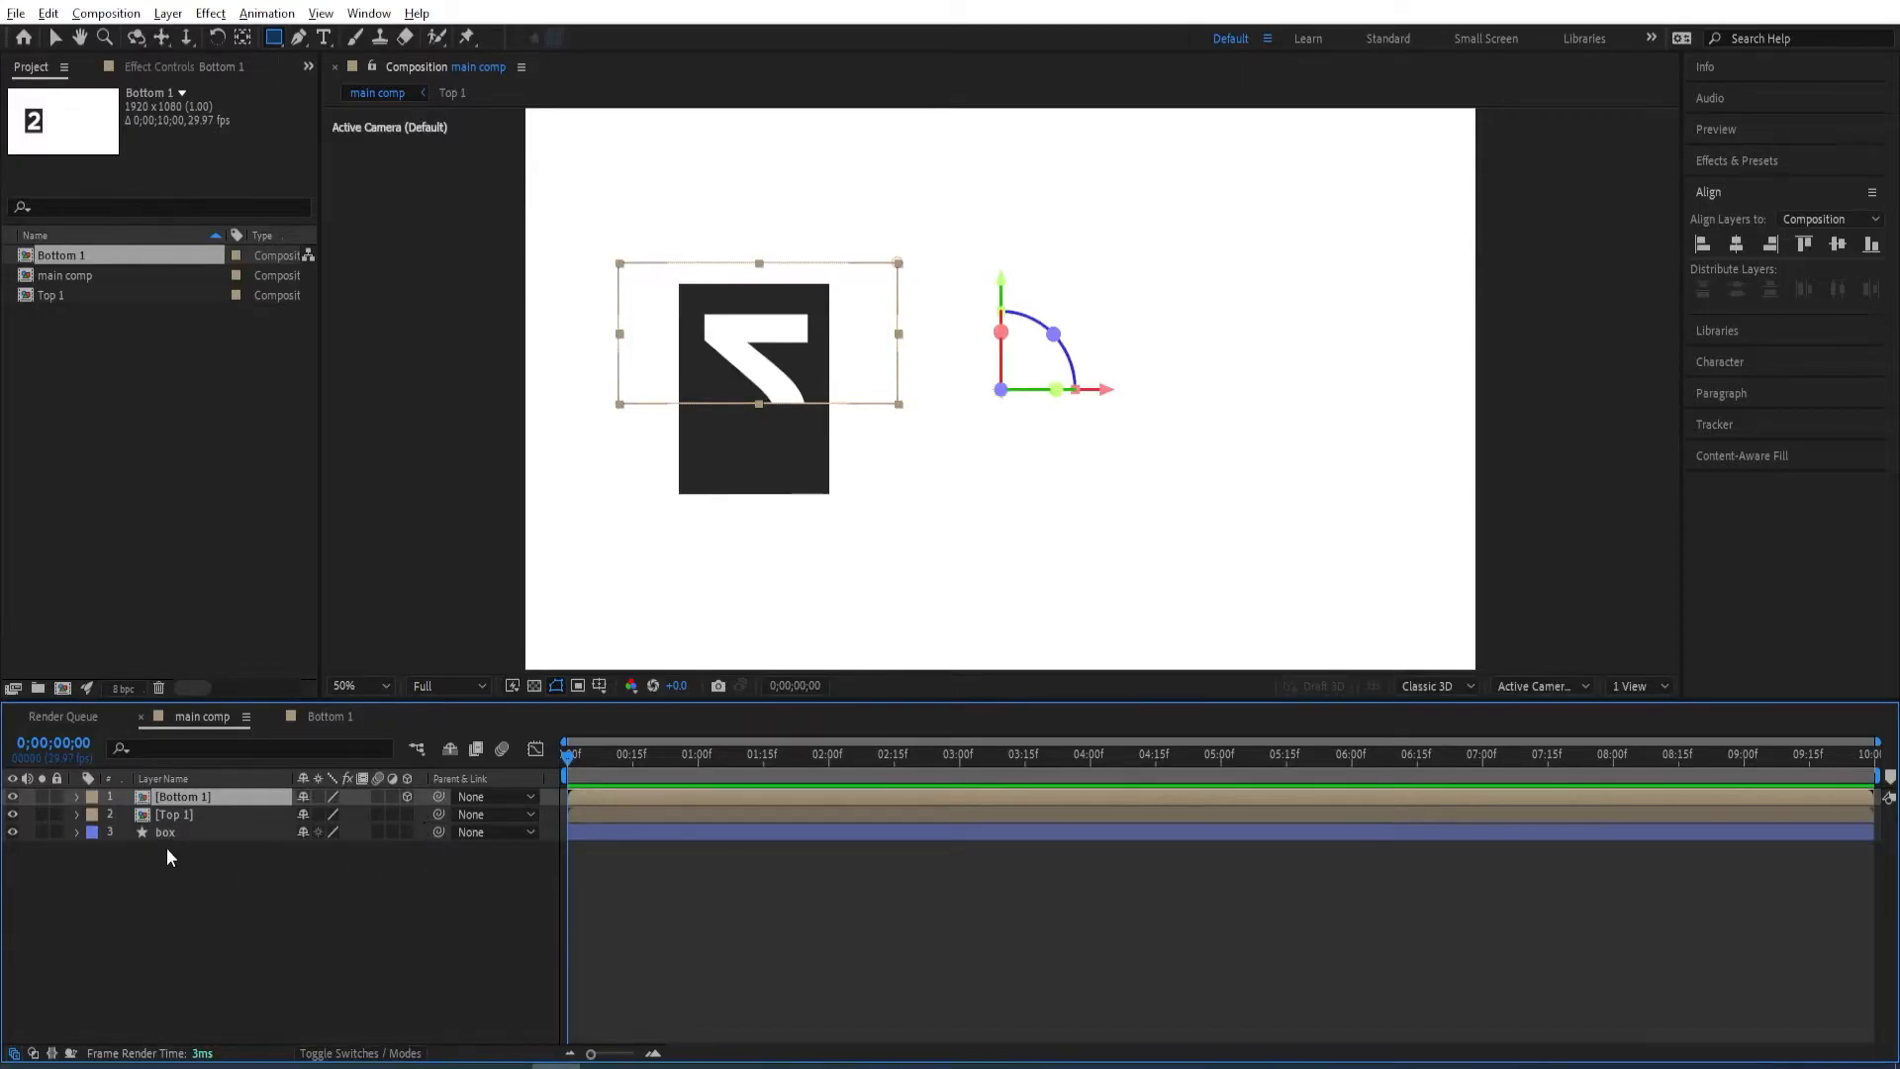
key(r)
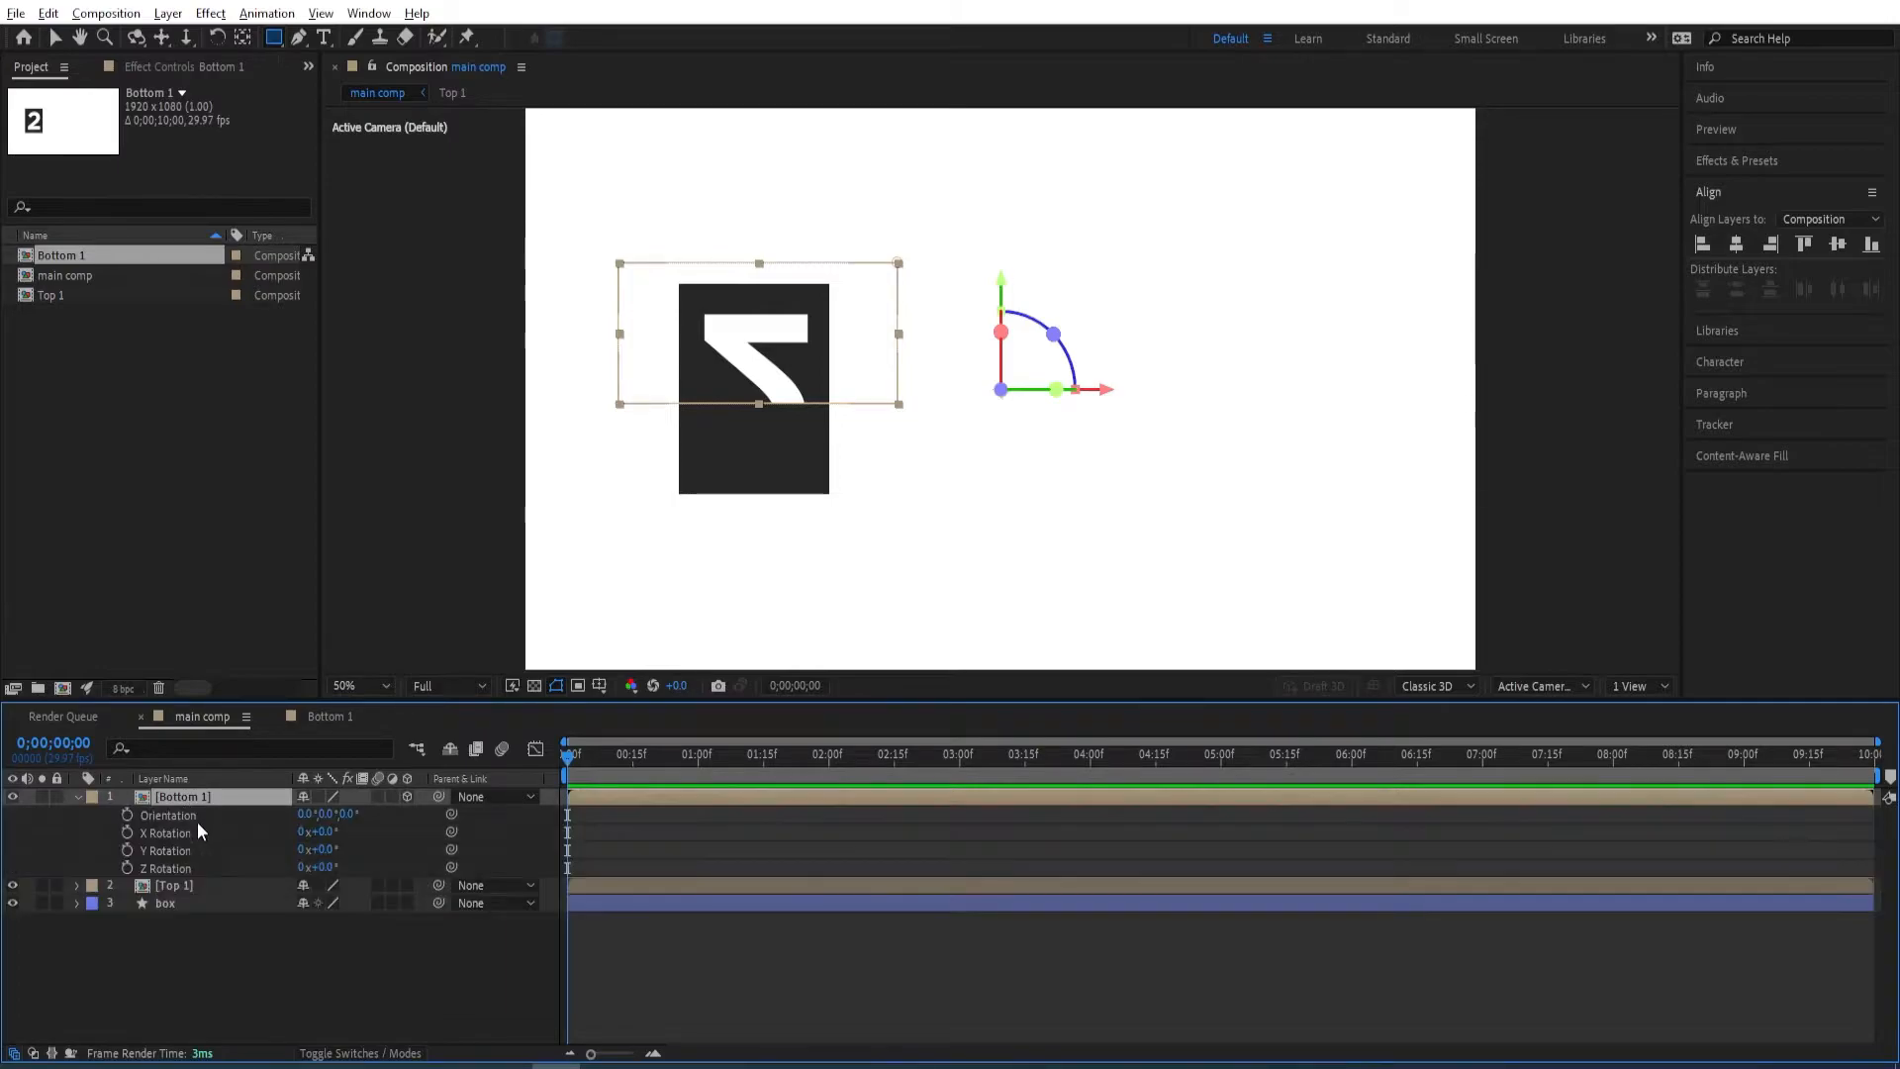
click(128, 833)
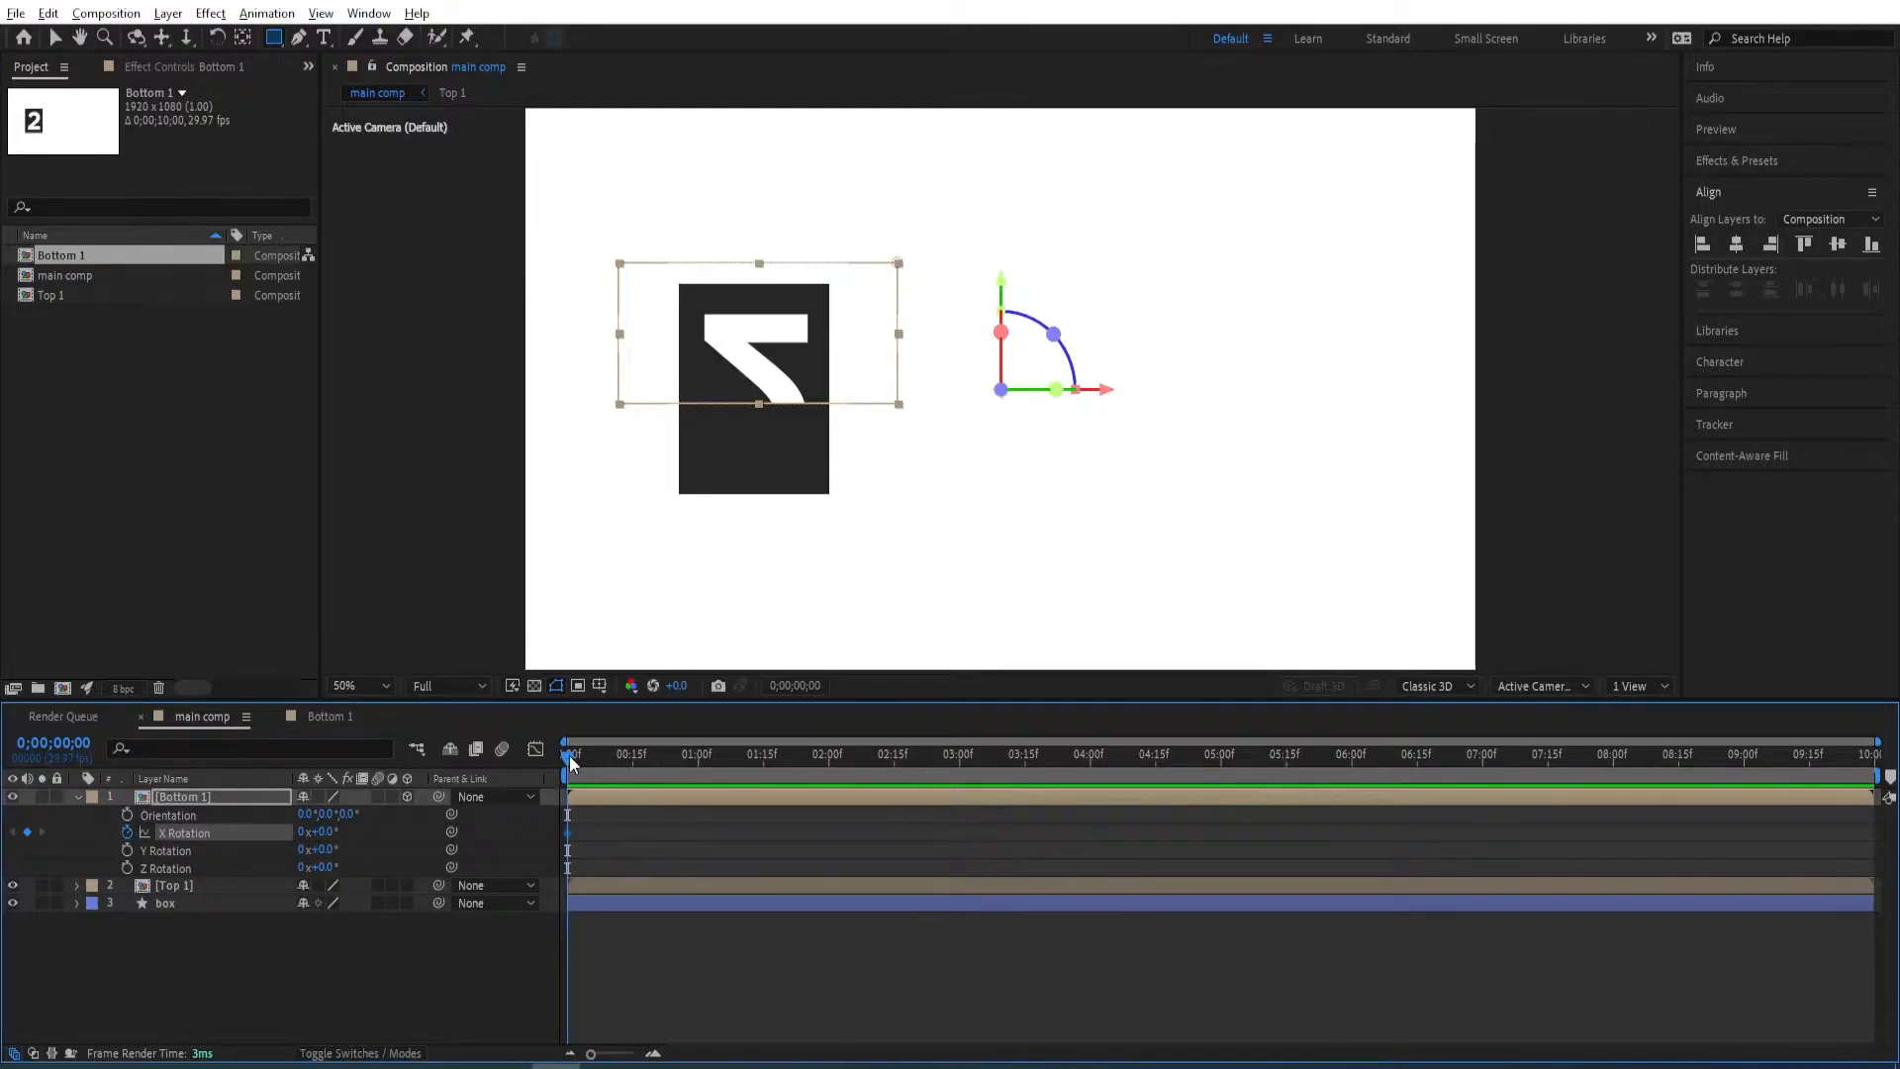
- Set the Bottom 1 layer's X Rotation to 180° at the 1-second mark, adding a second keyframe
drag(566, 756, 699, 758)
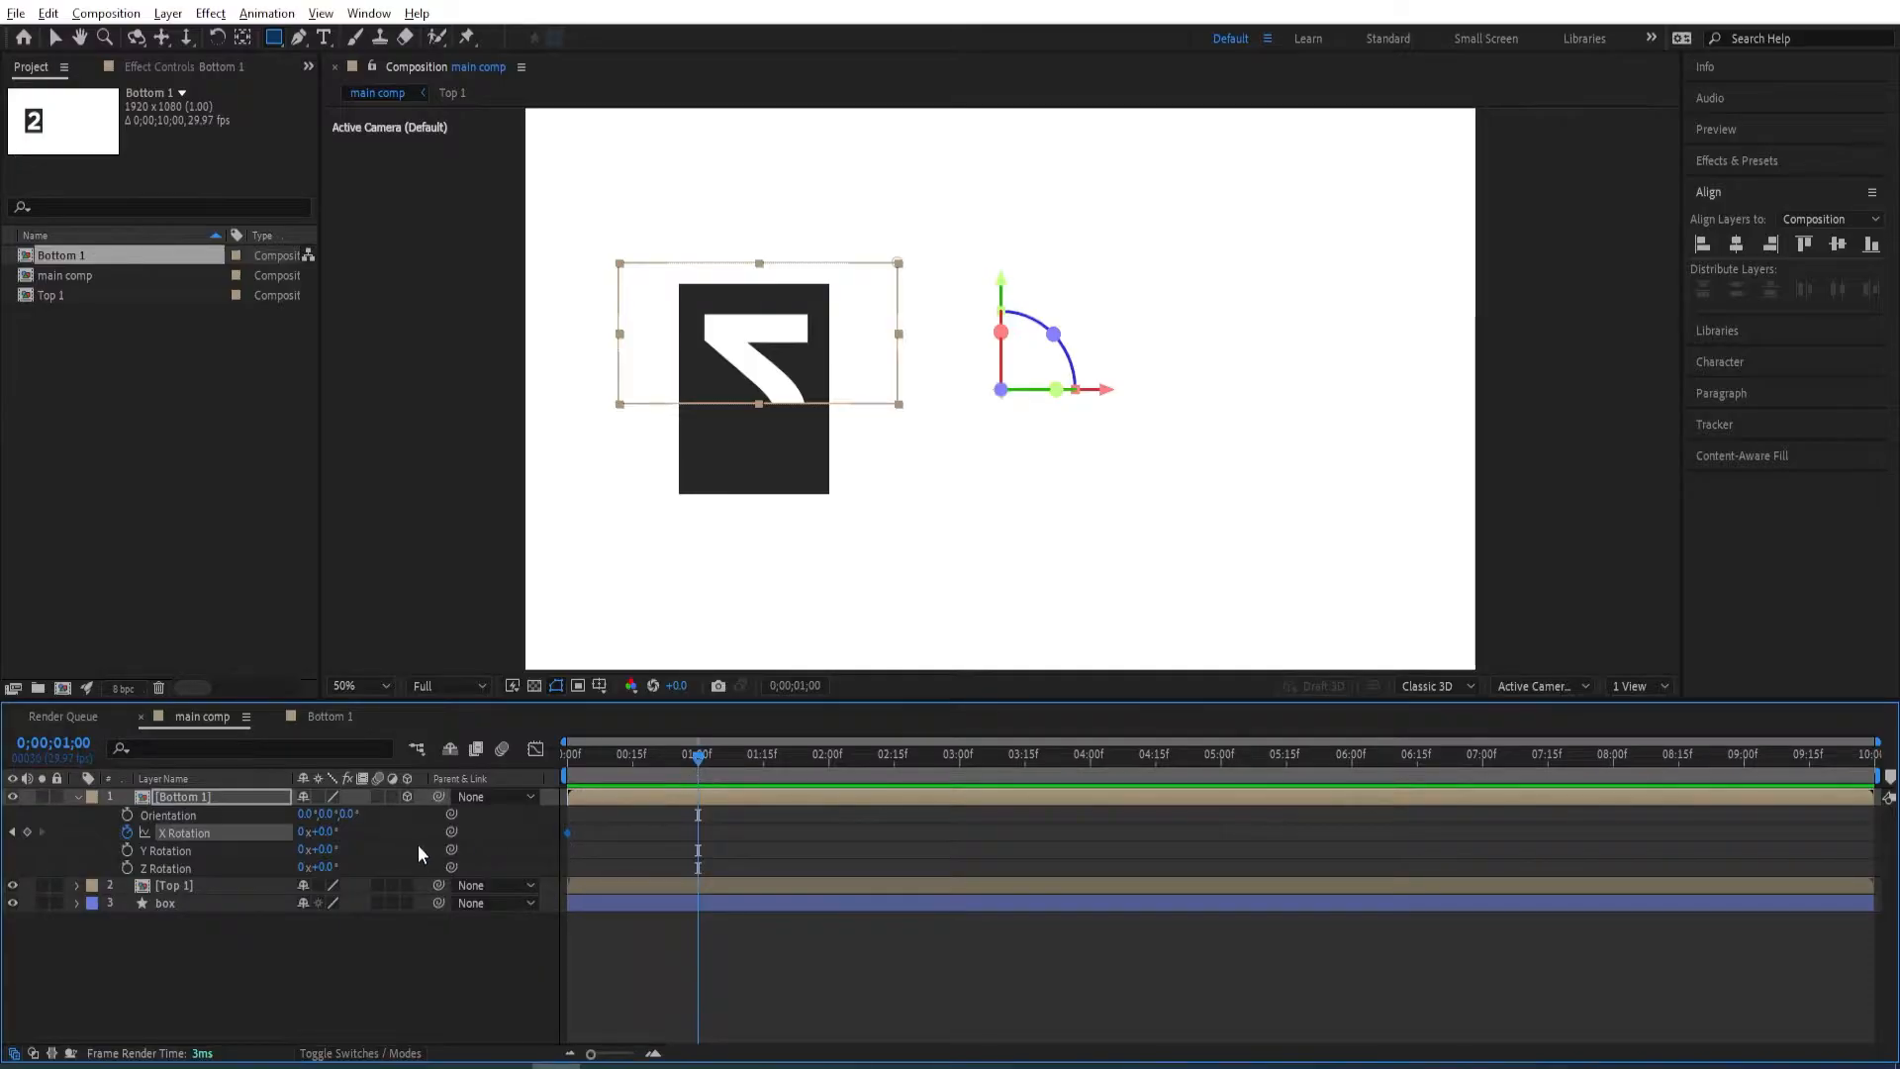
drag(328, 842, 374, 846)
click(327, 831)
text(180)
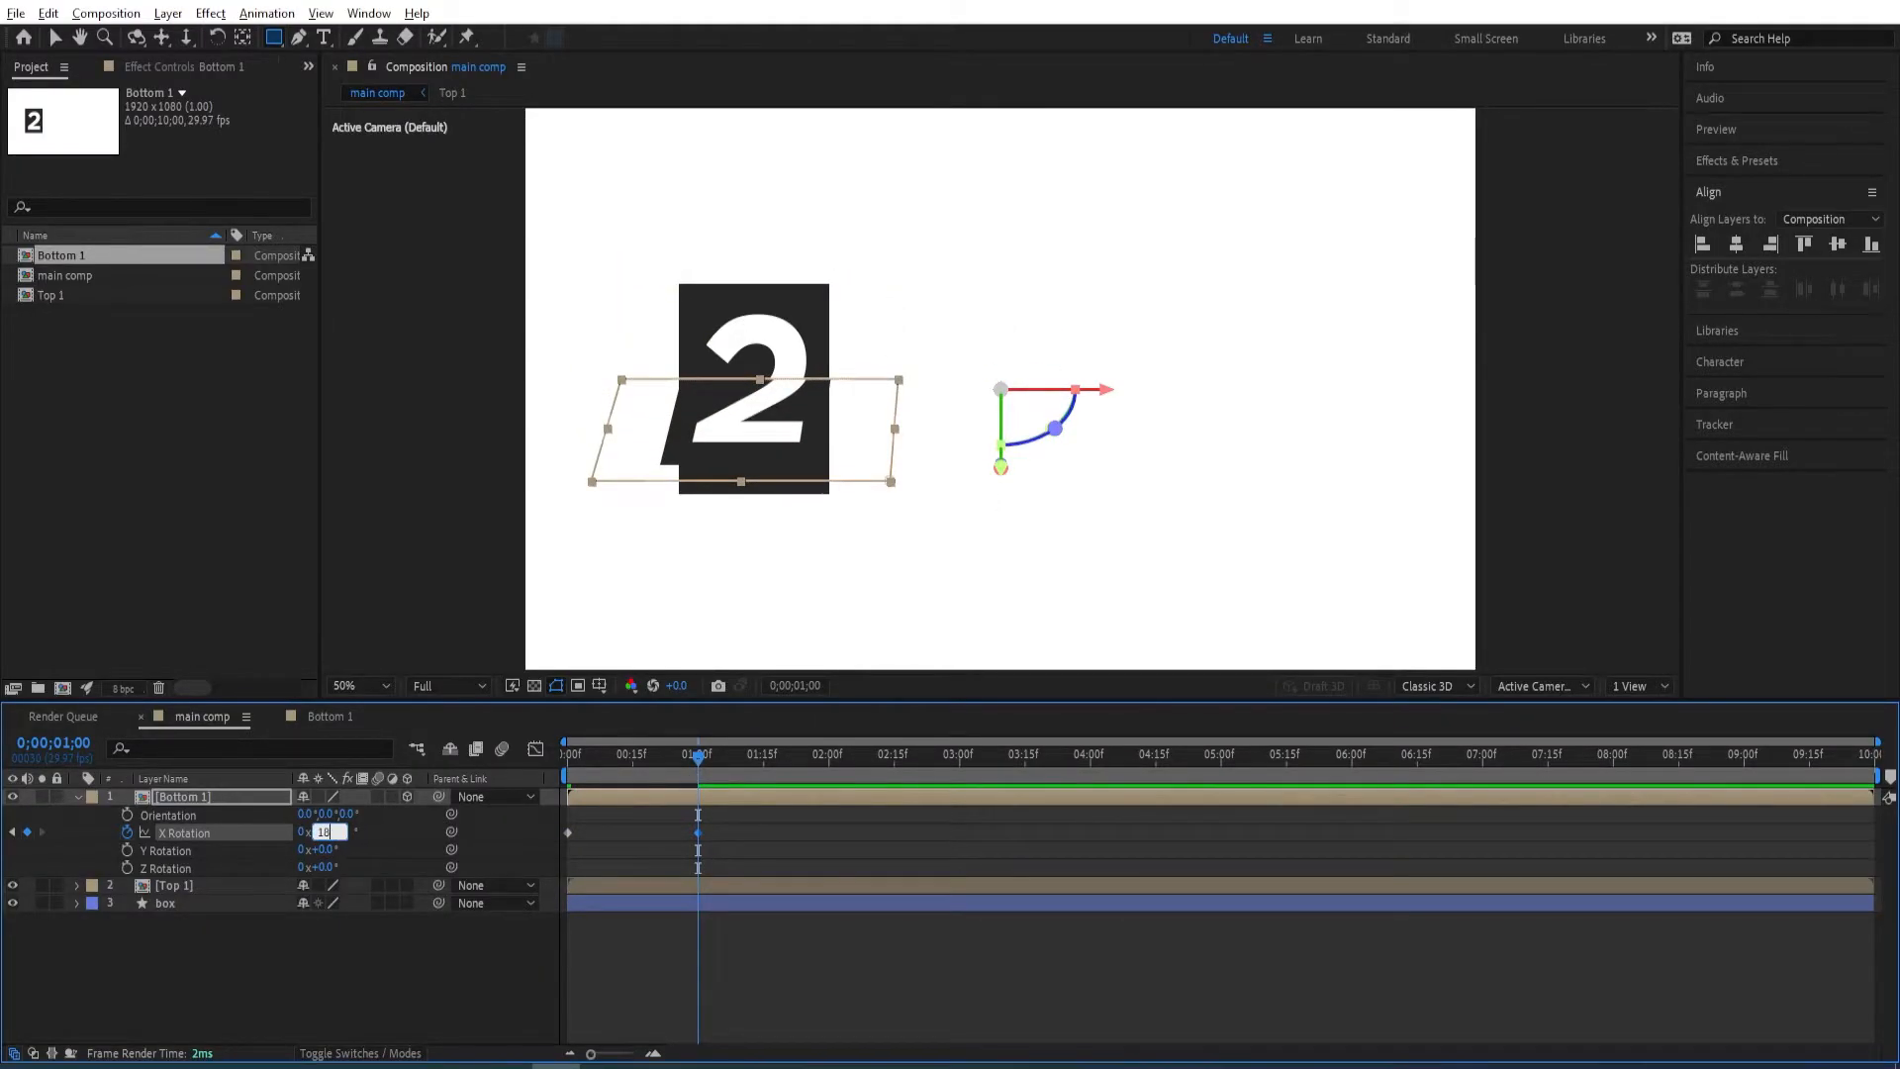
key(Return)
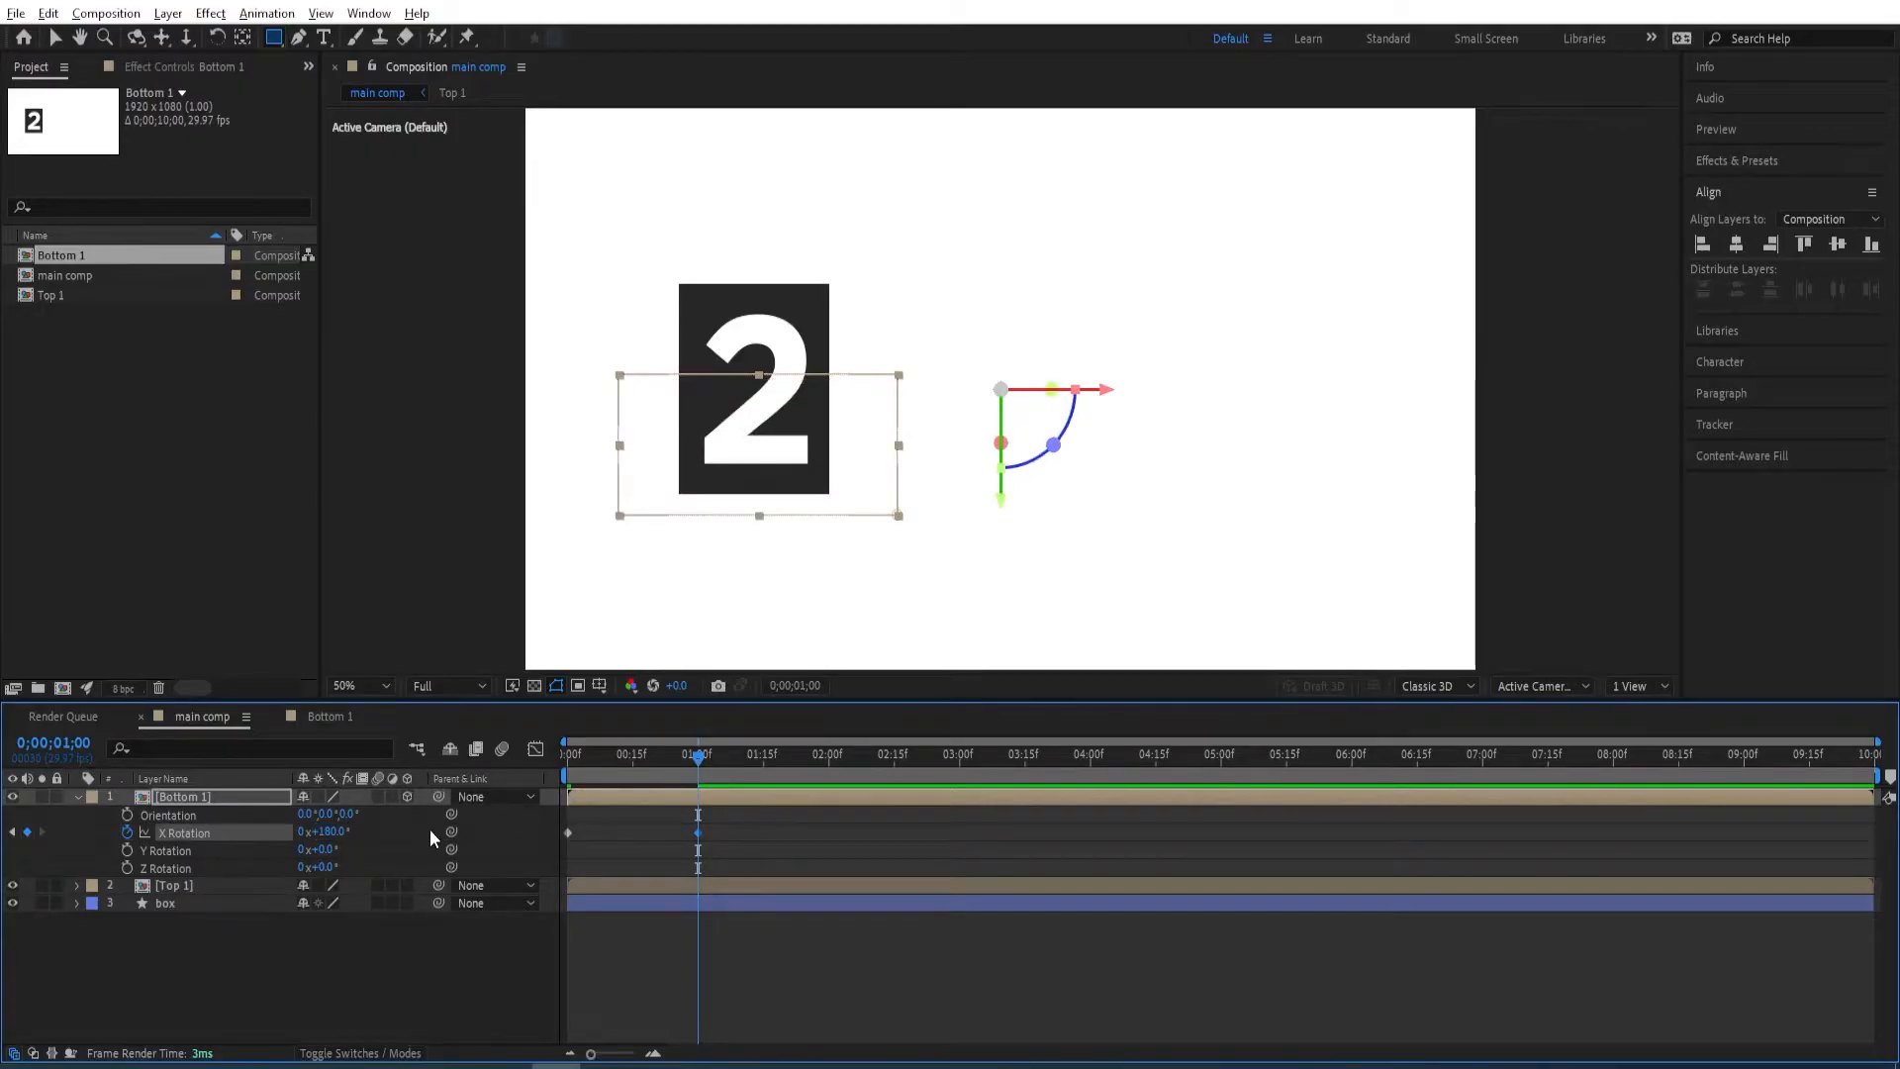
- Inside the Bottom 1 composition, shift the 2 text layer so it starts at frame 15
drag(698, 762, 632, 765)
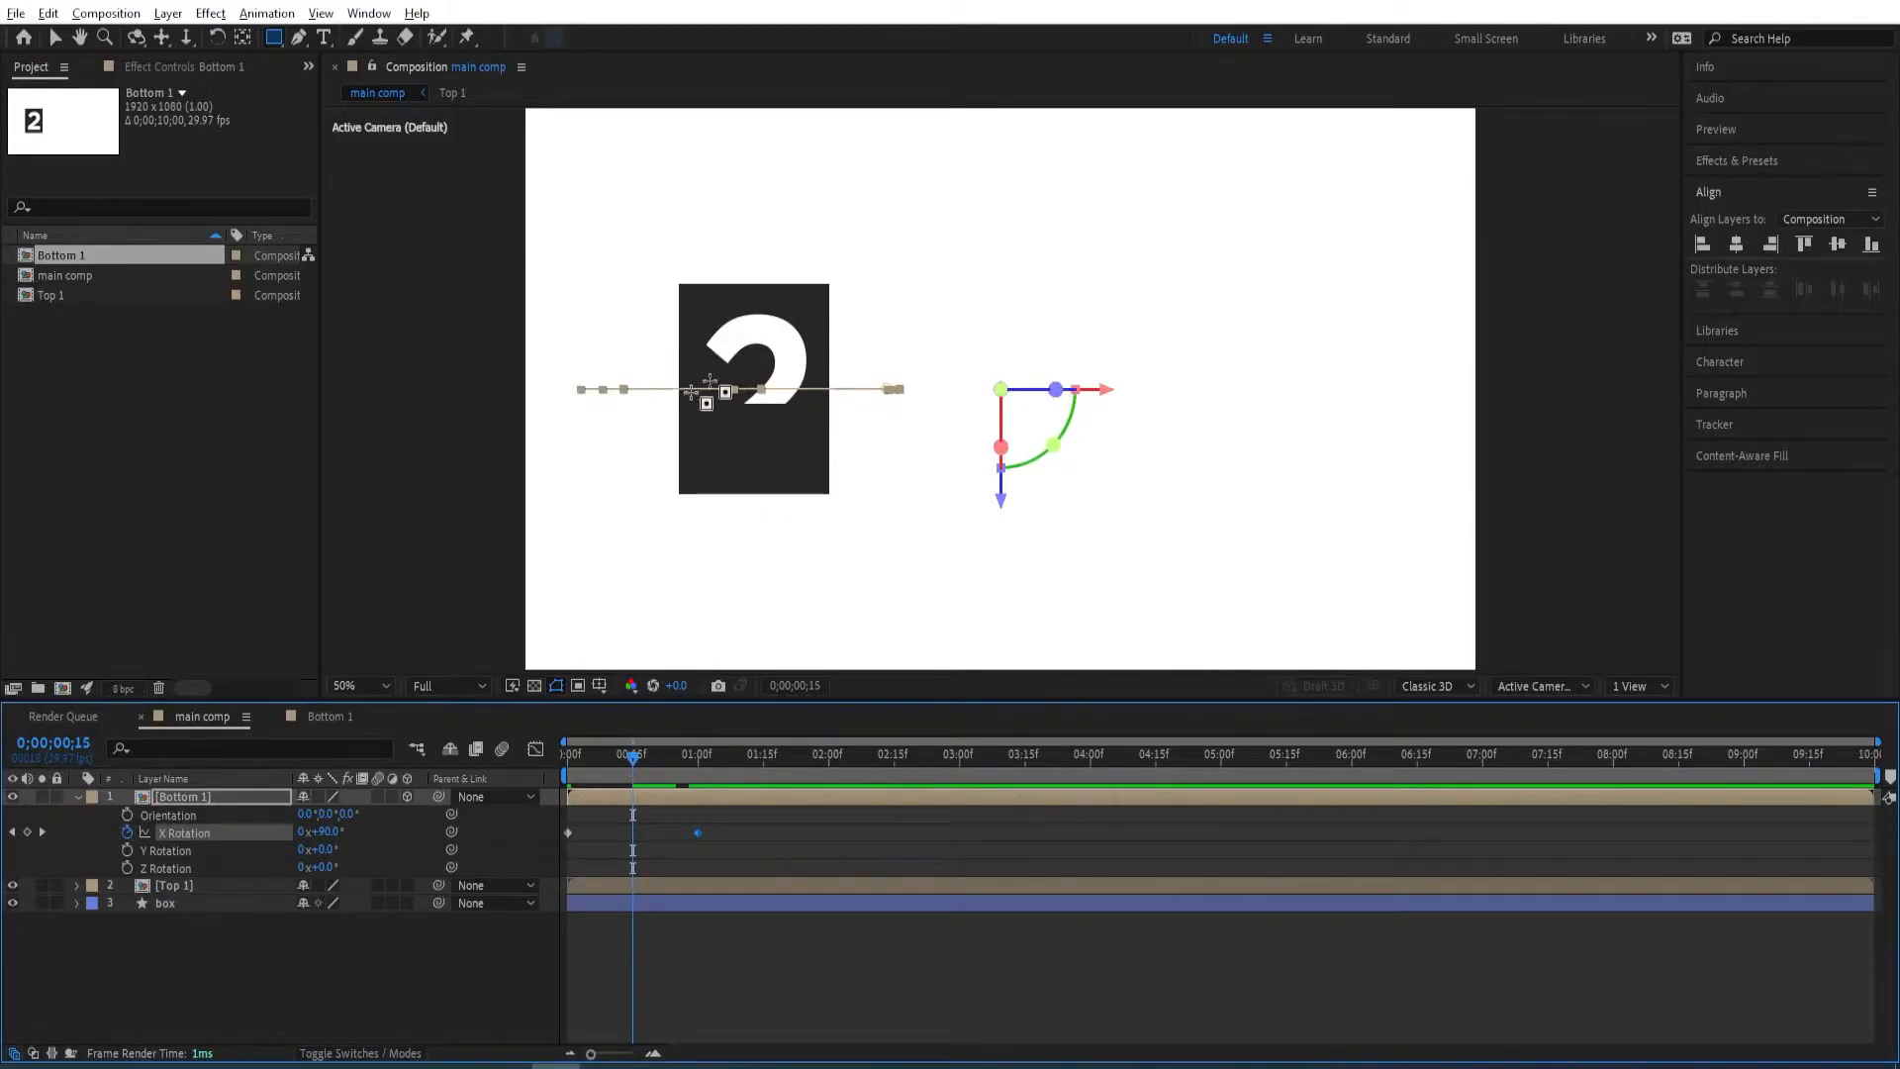
double_click(176, 798)
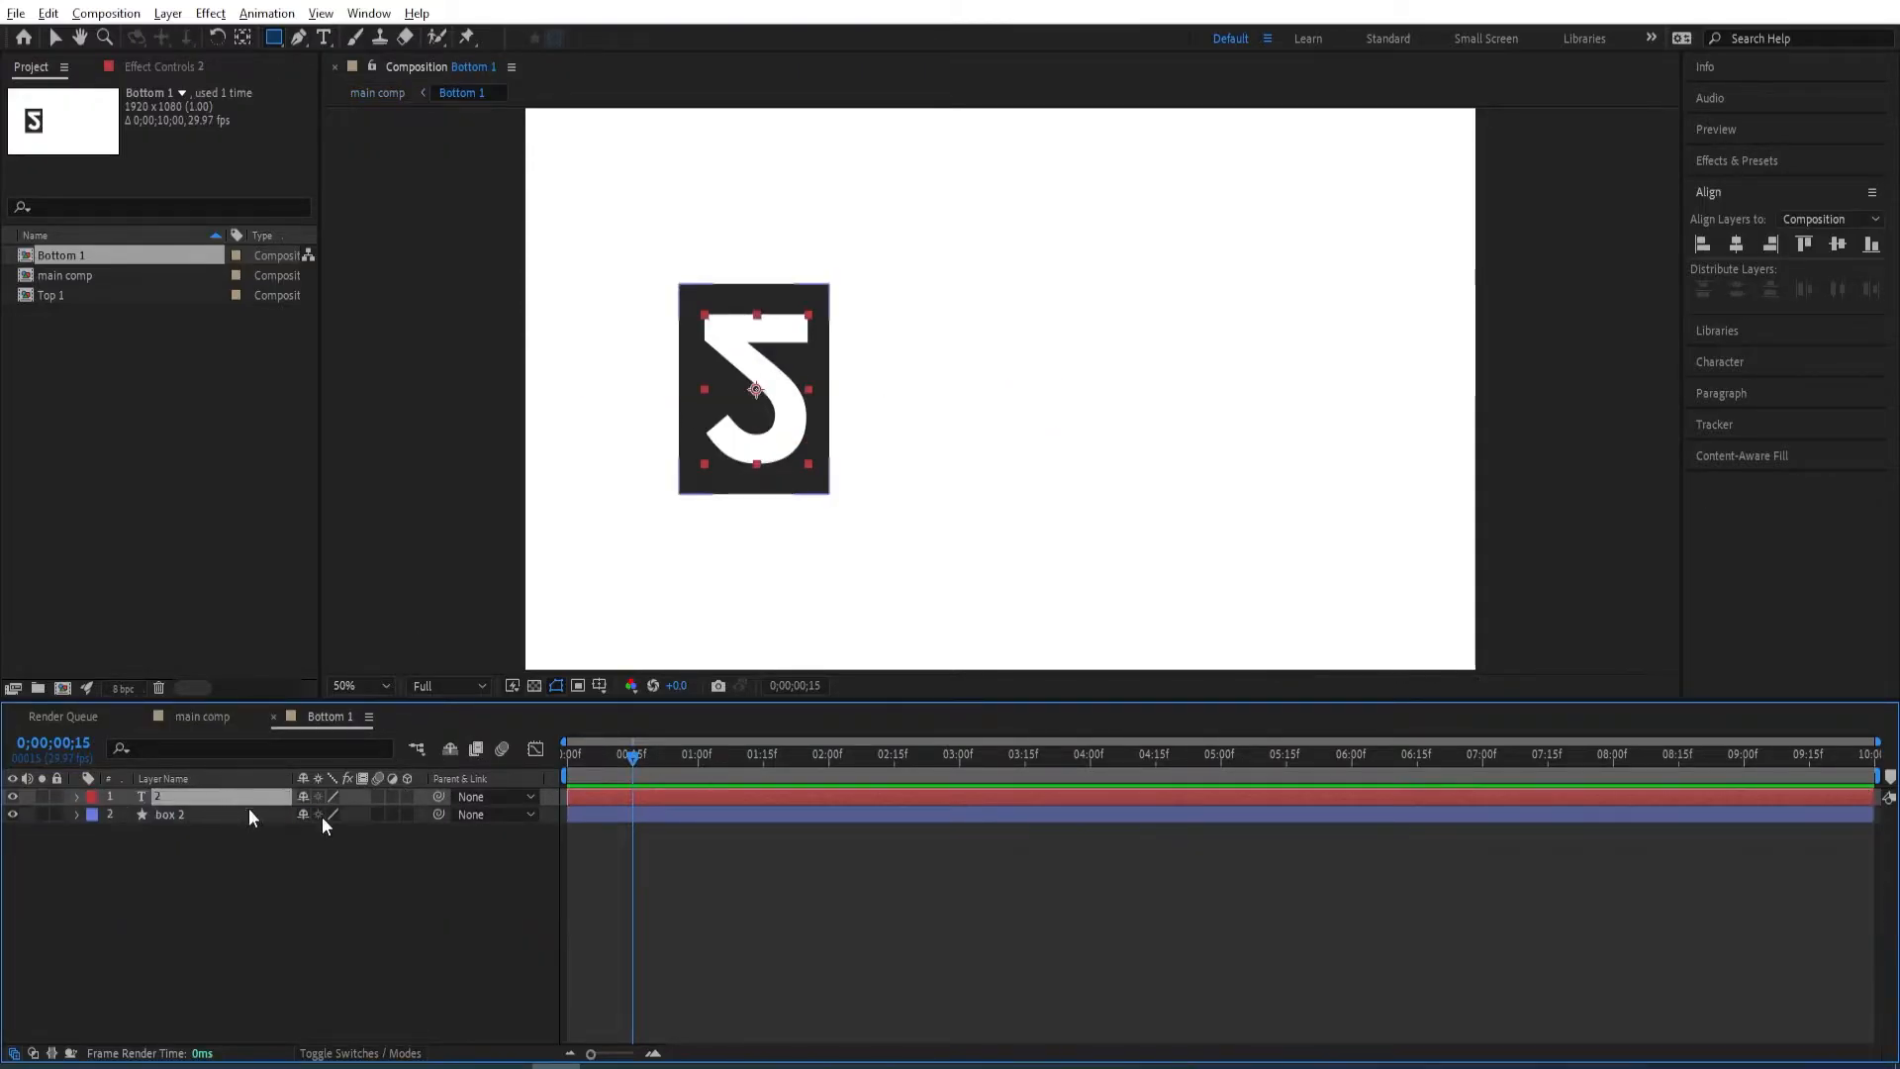
drag(586, 793, 645, 793)
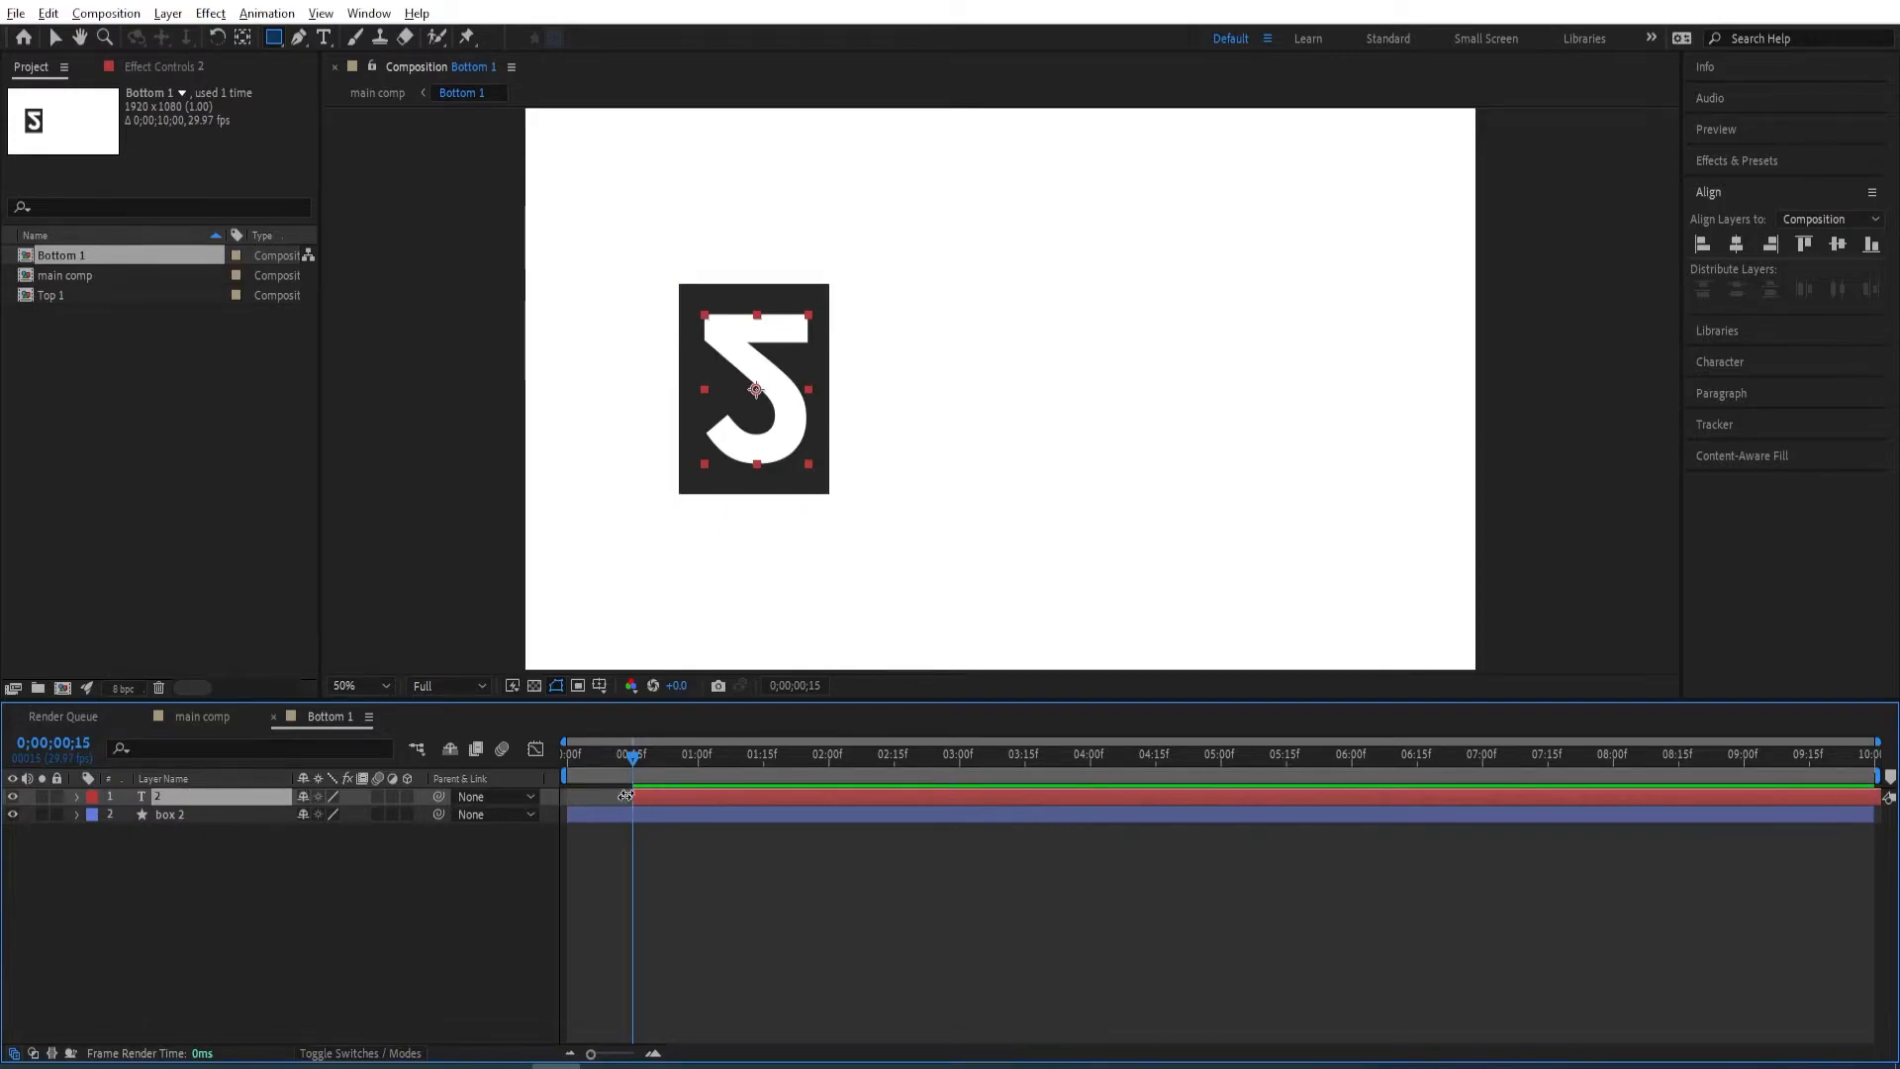
- In main comp, apply Easy Ease to both X Rotation keyframes and preview the flip from the start
click(198, 716)
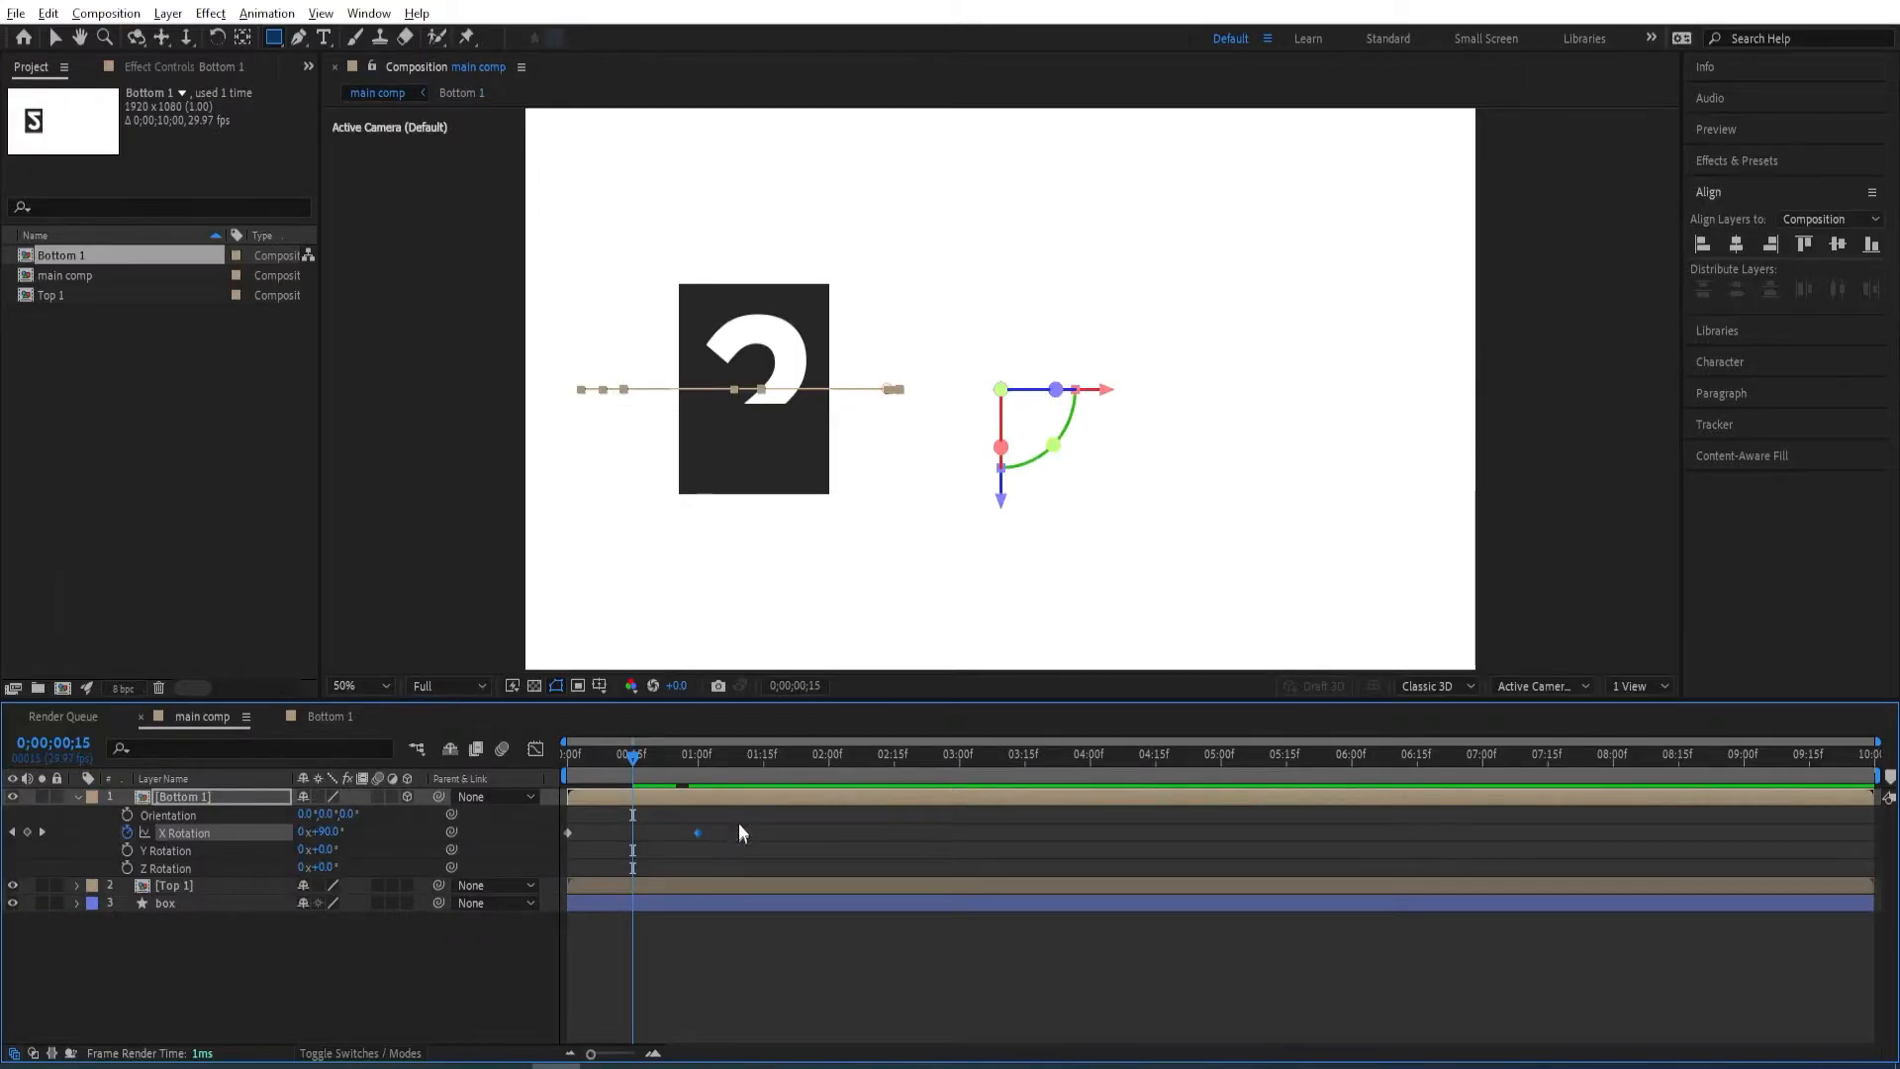
drag(729, 827, 550, 848)
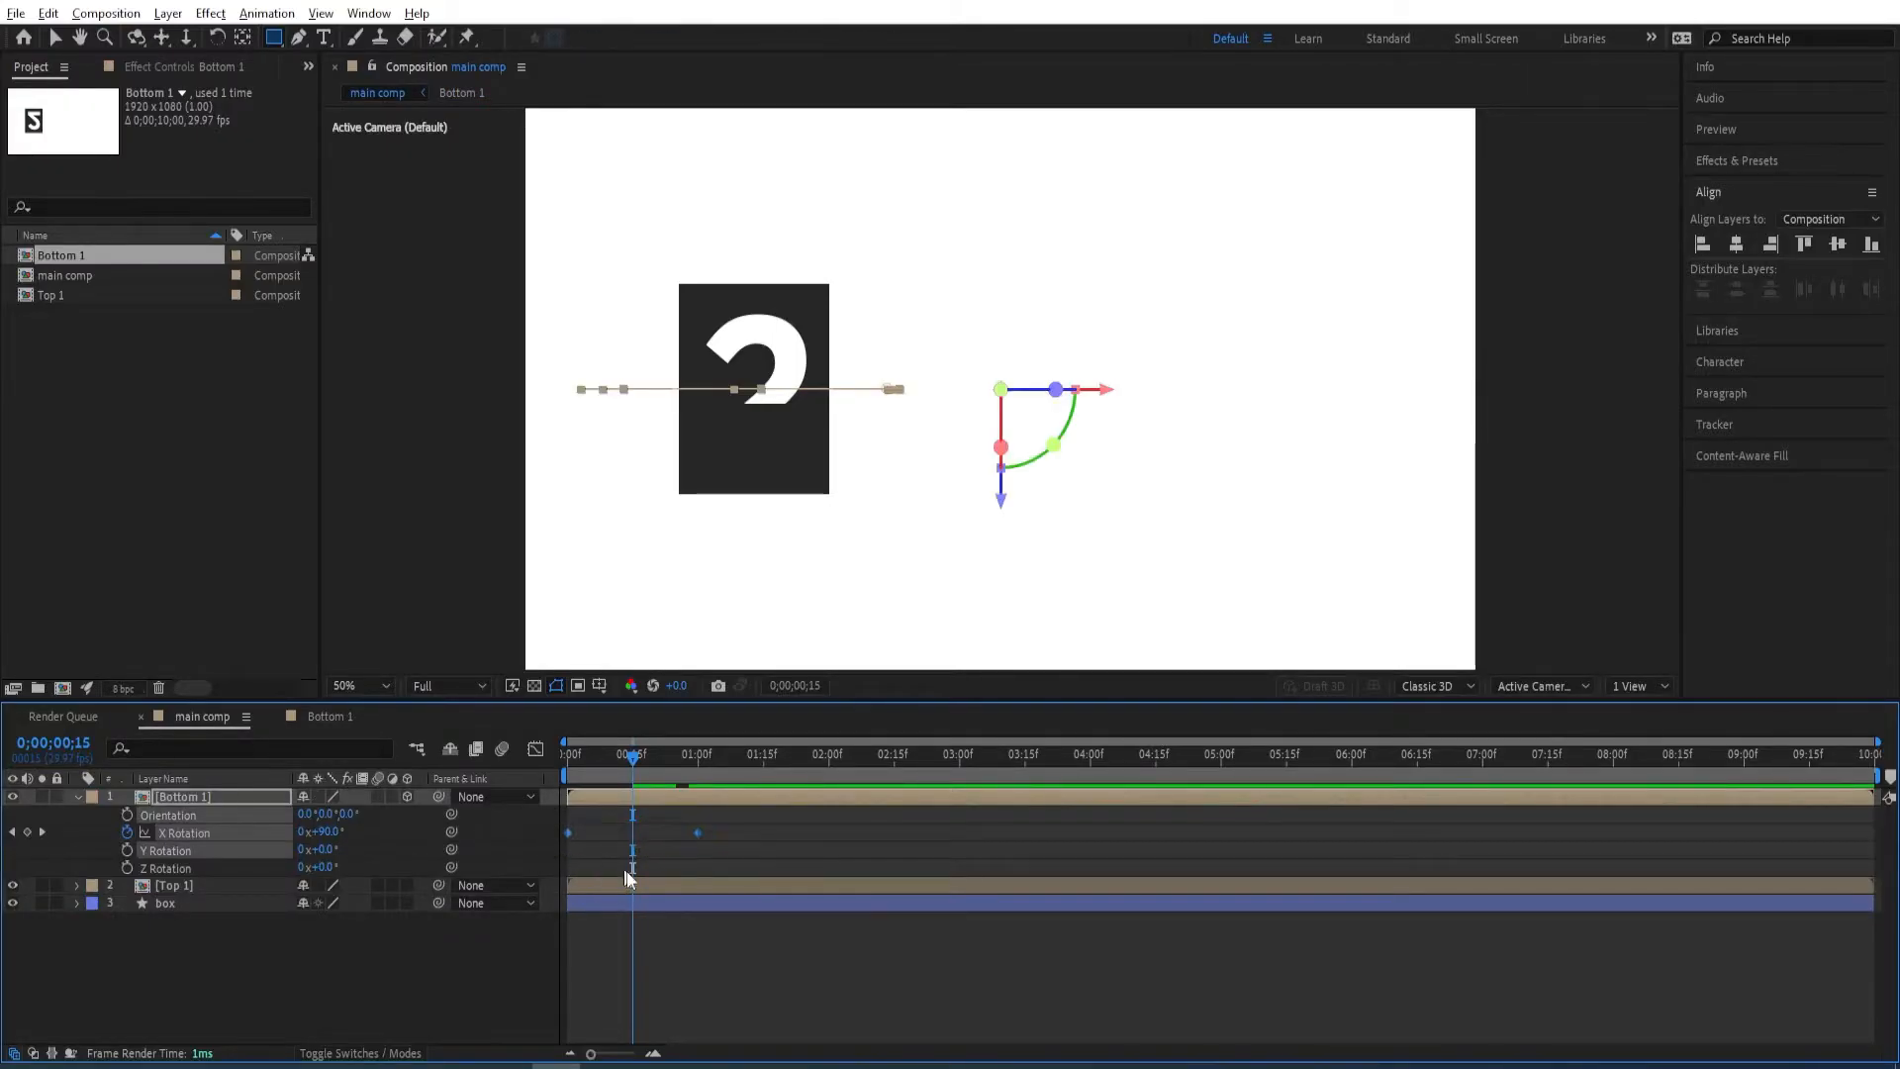
key(F9)
drag(645, 754, 518, 768)
key(space)
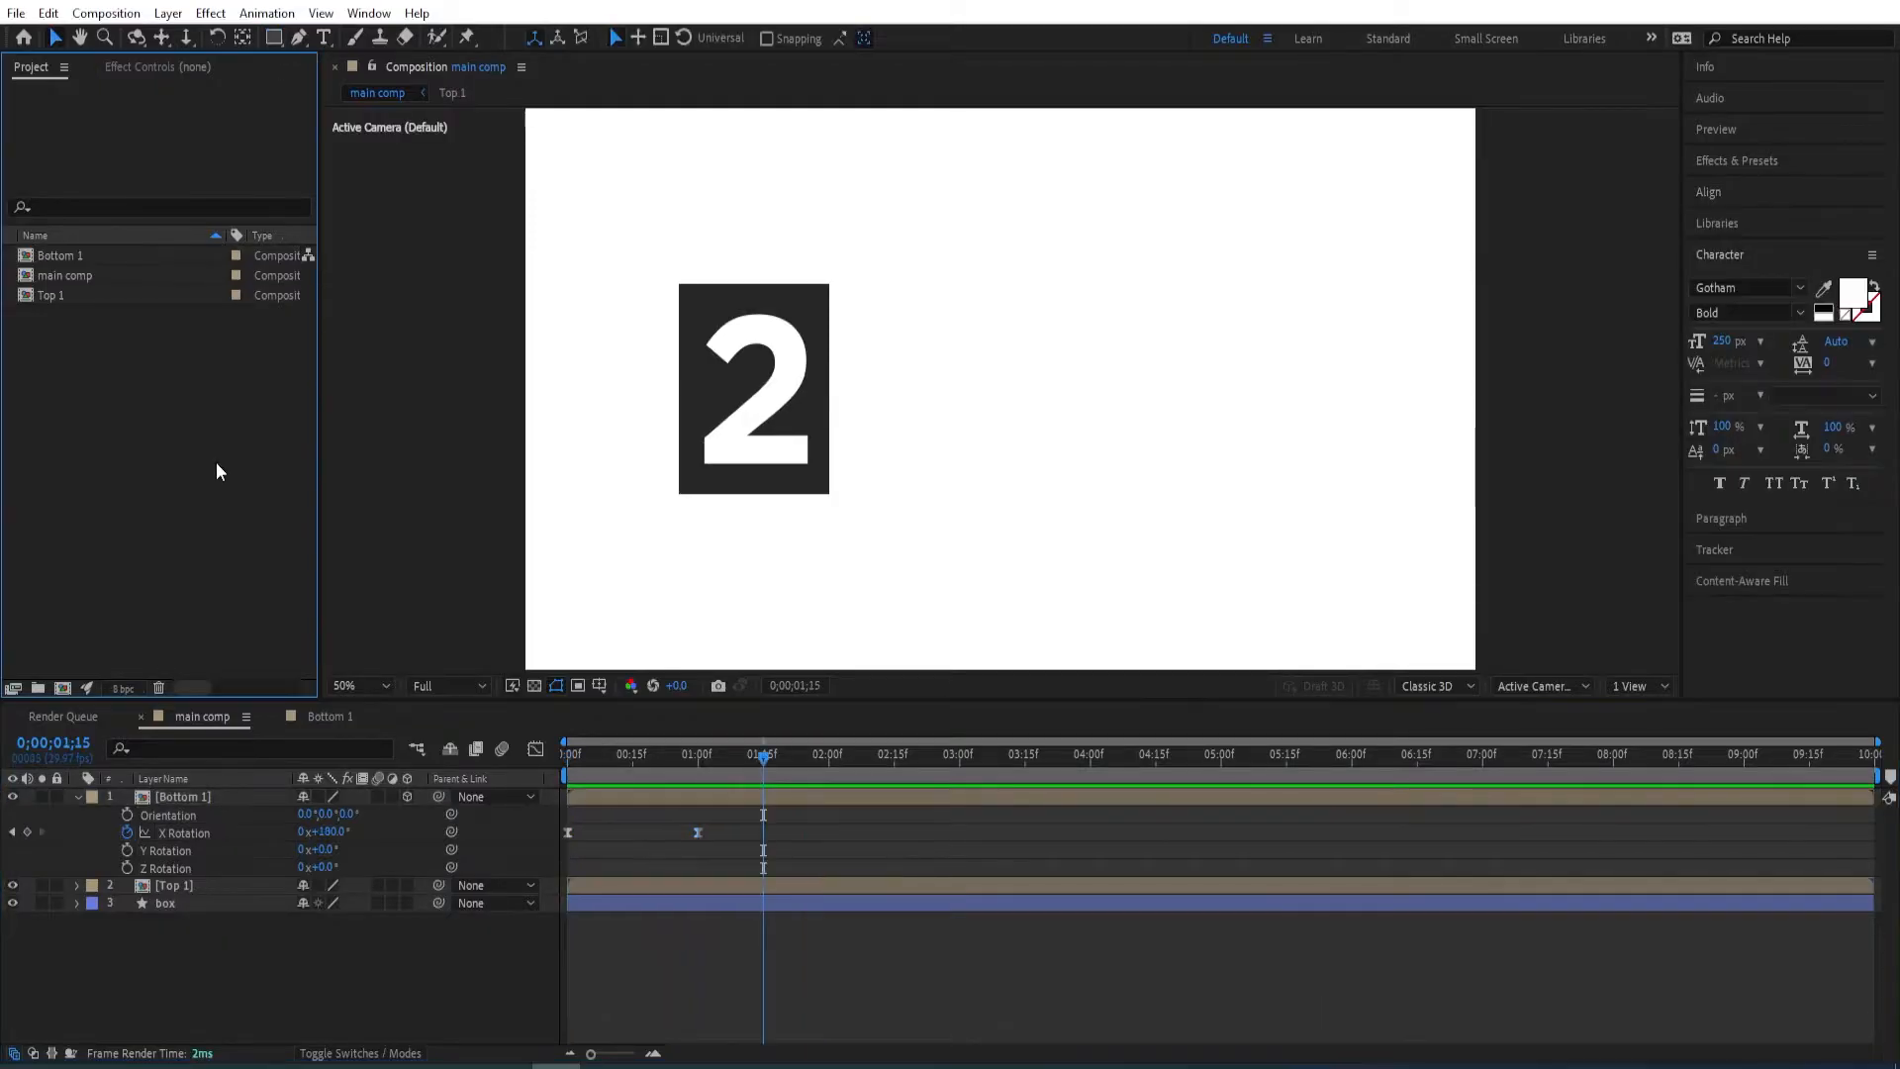
- Duplicate the Top 1 and Bottom 1 compositions in the project
click(58, 296)
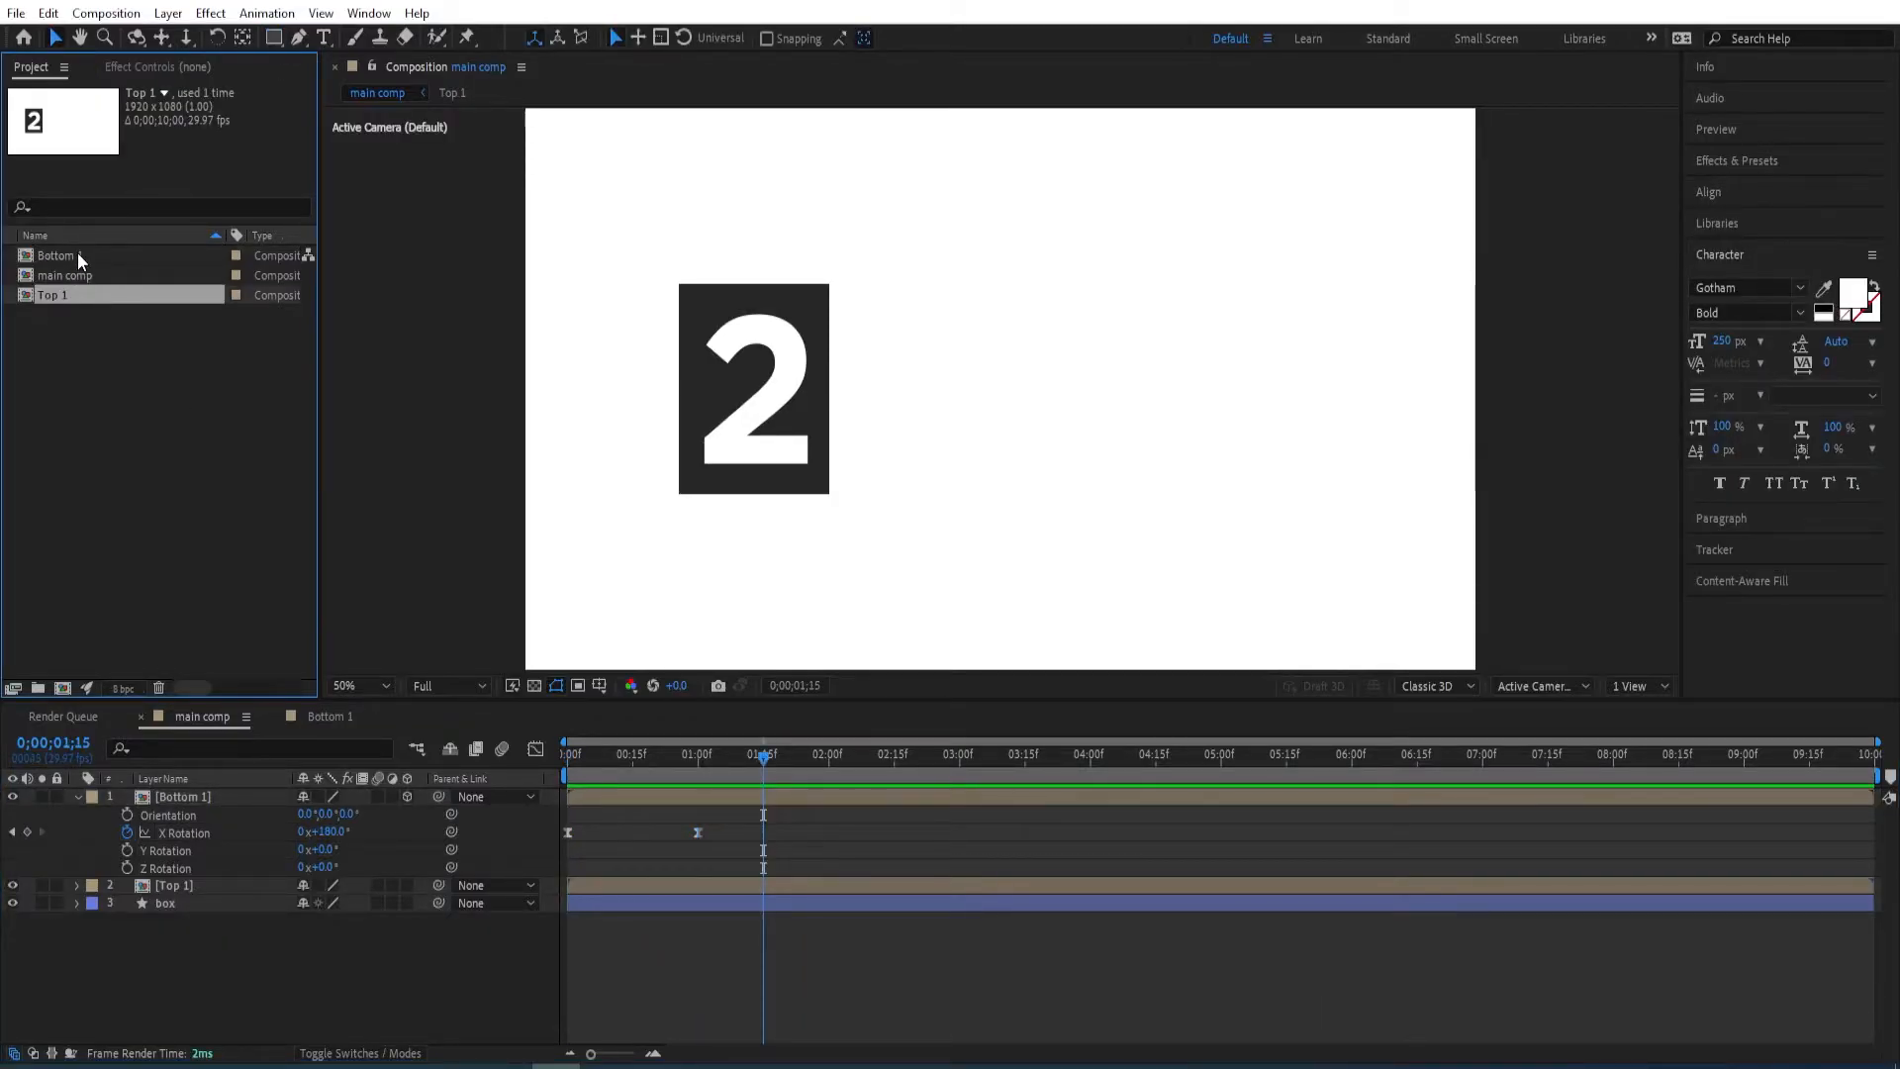
ctrl+click(69, 256)
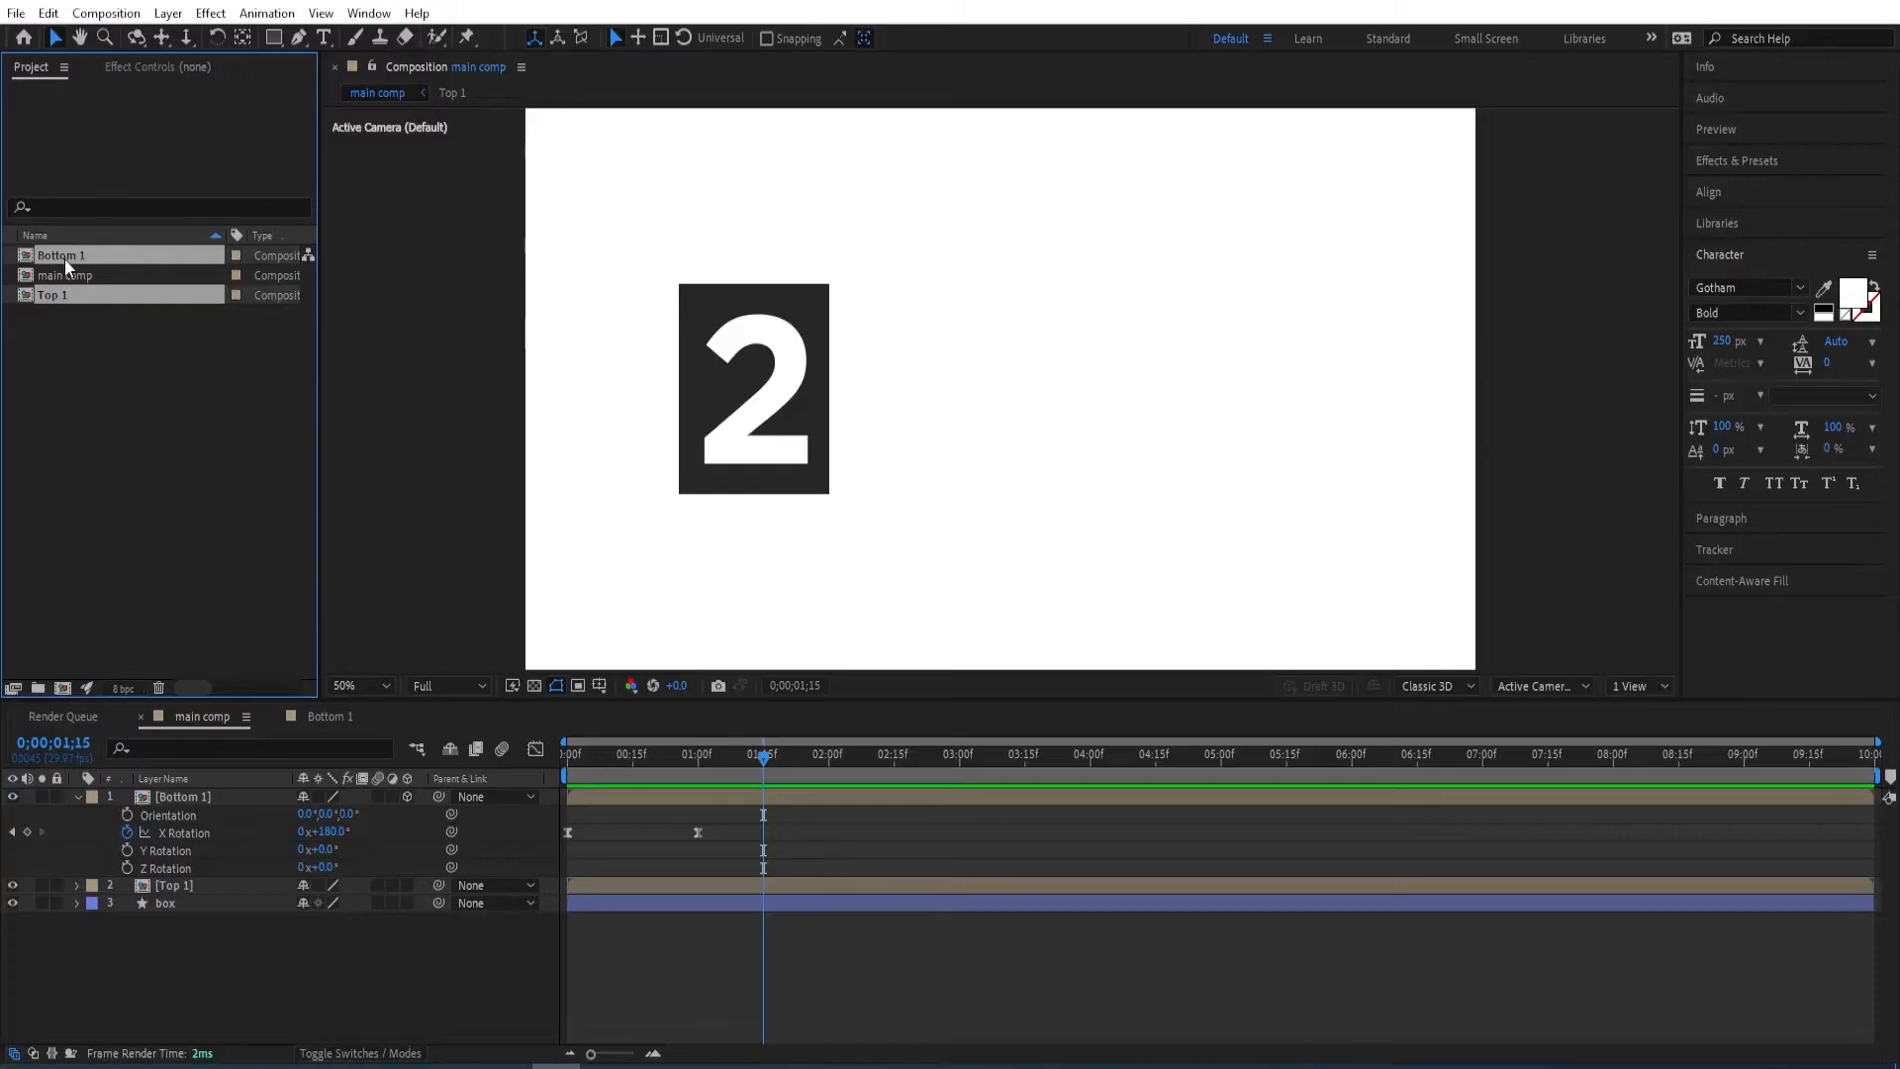
key(ctrl+d)
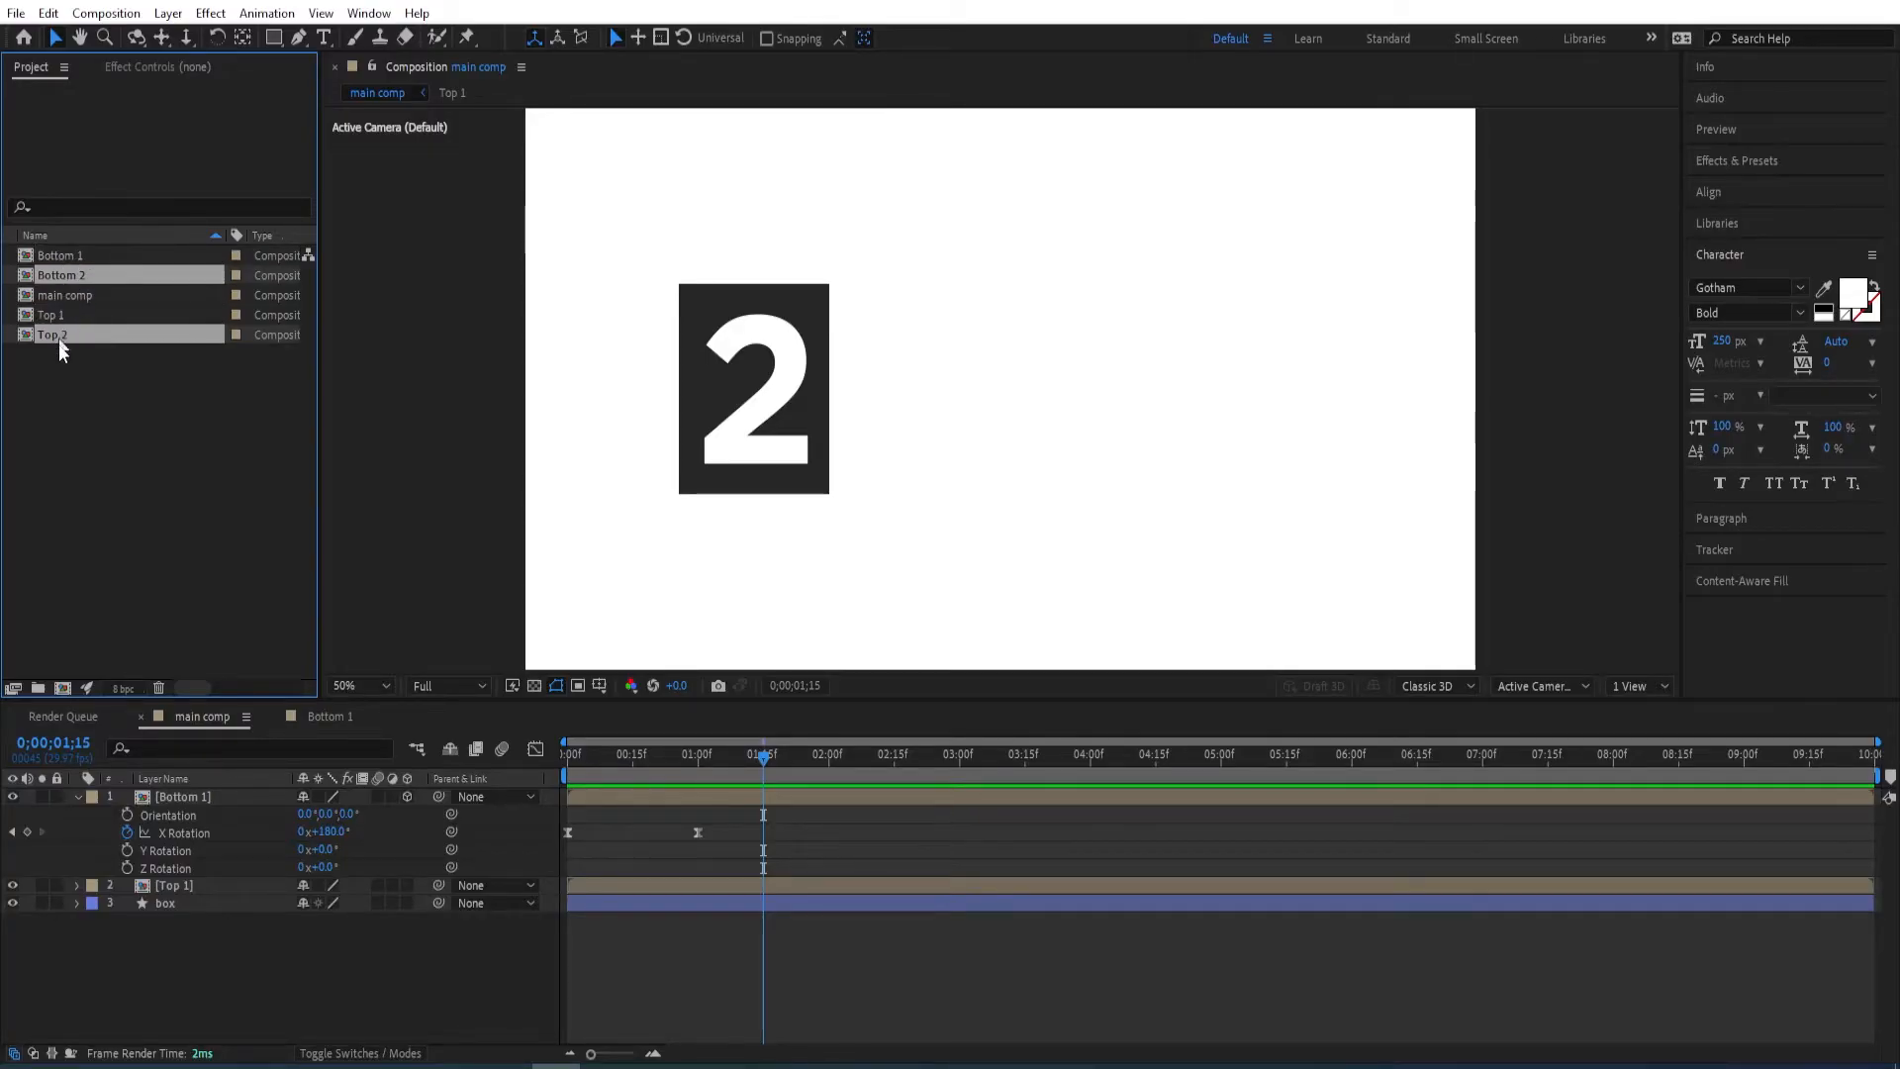
- Duplicate the Bottom 1, Top 1 and box layers in main comp and group the copies above the originals
click(78, 797)
drag(209, 859, 176, 794)
key(ctrl+d)
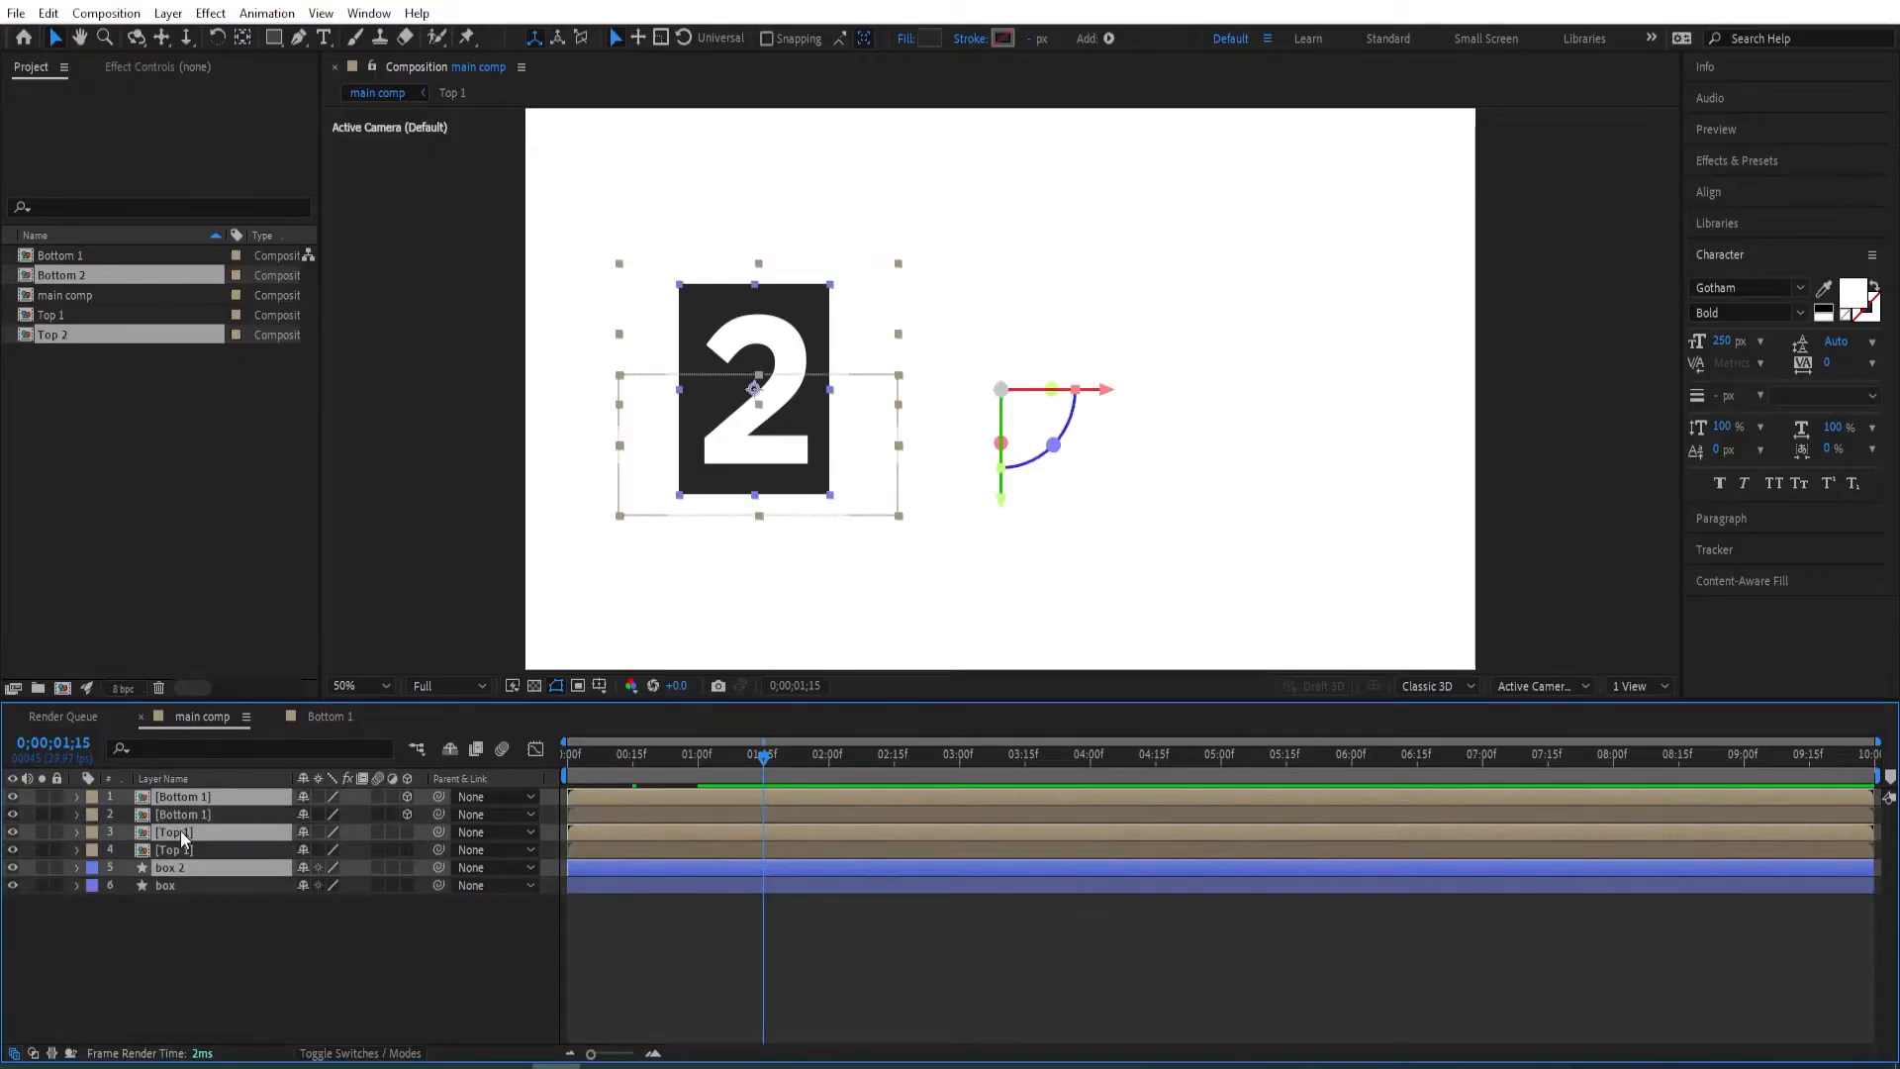
drag(173, 869, 190, 804)
- Assign the Red label colour to the original Bottom 1, Top 1 and box layers
click(181, 885)
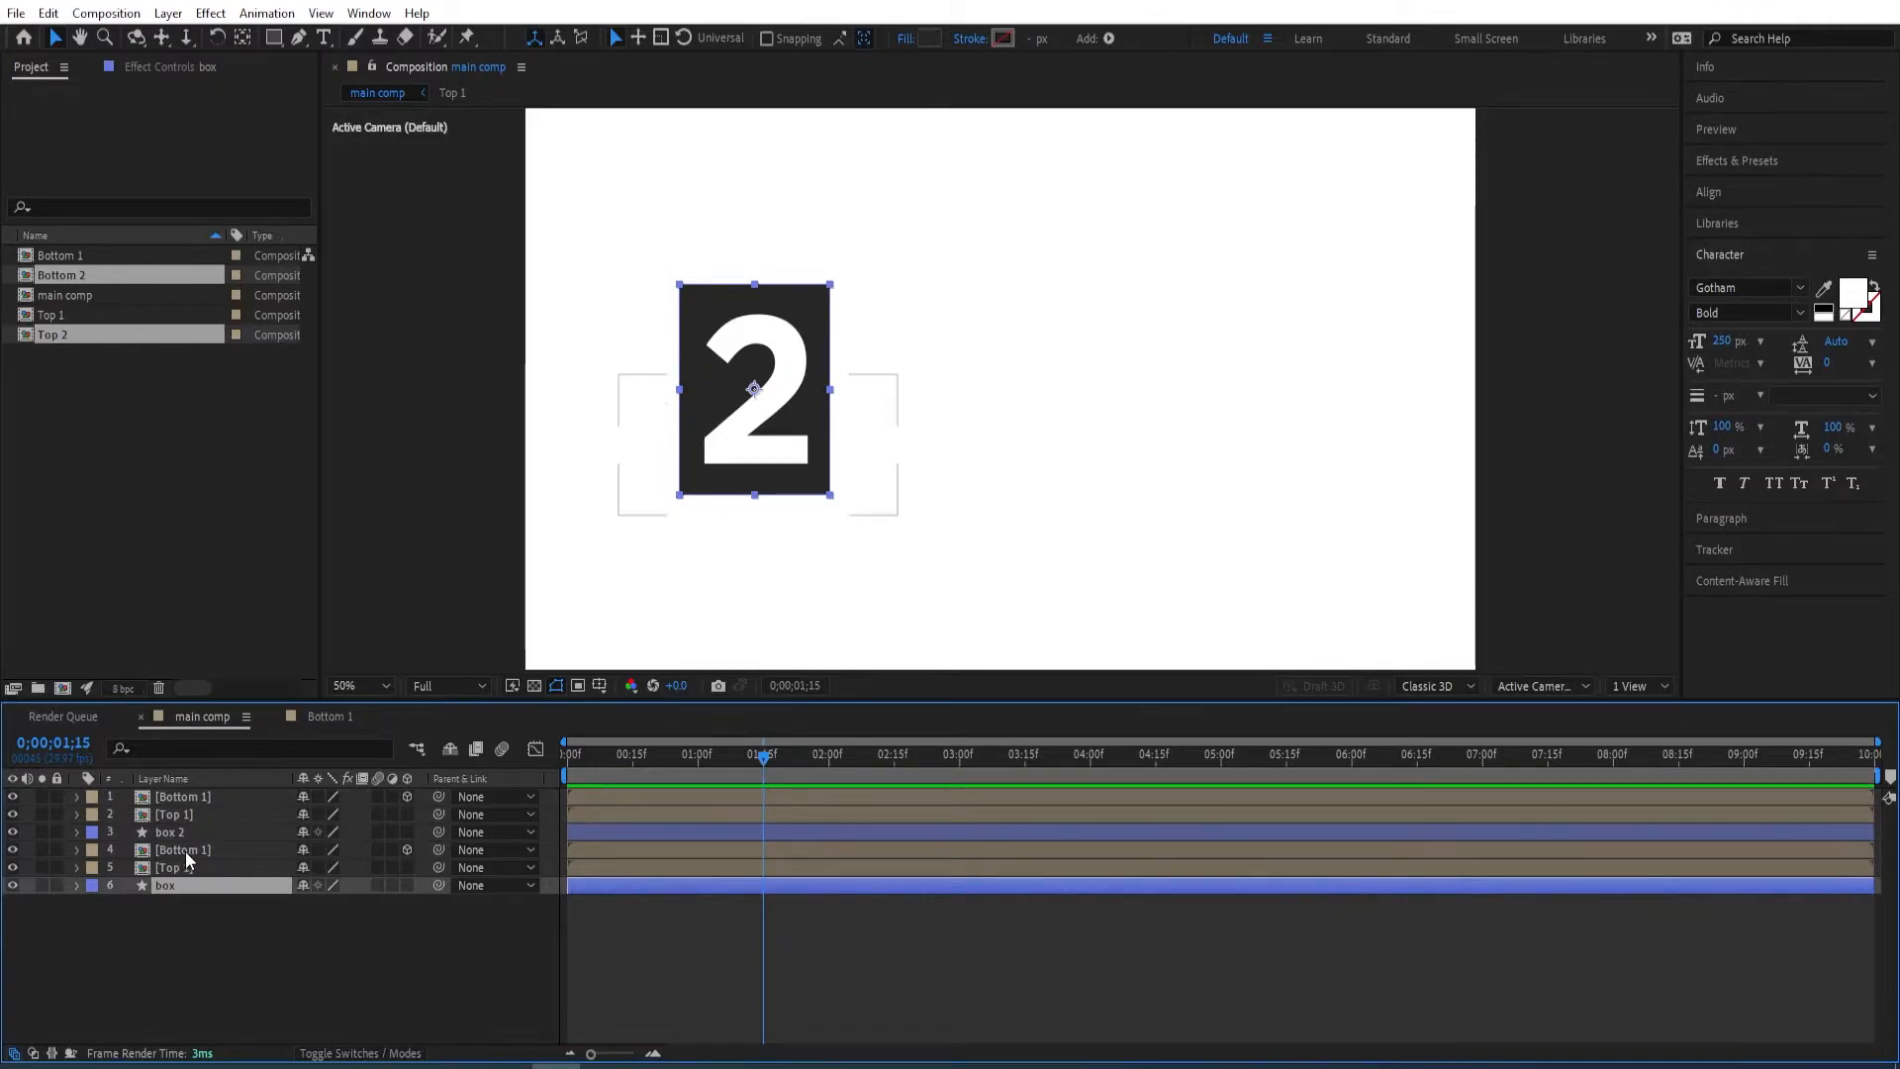
shift+click(186, 851)
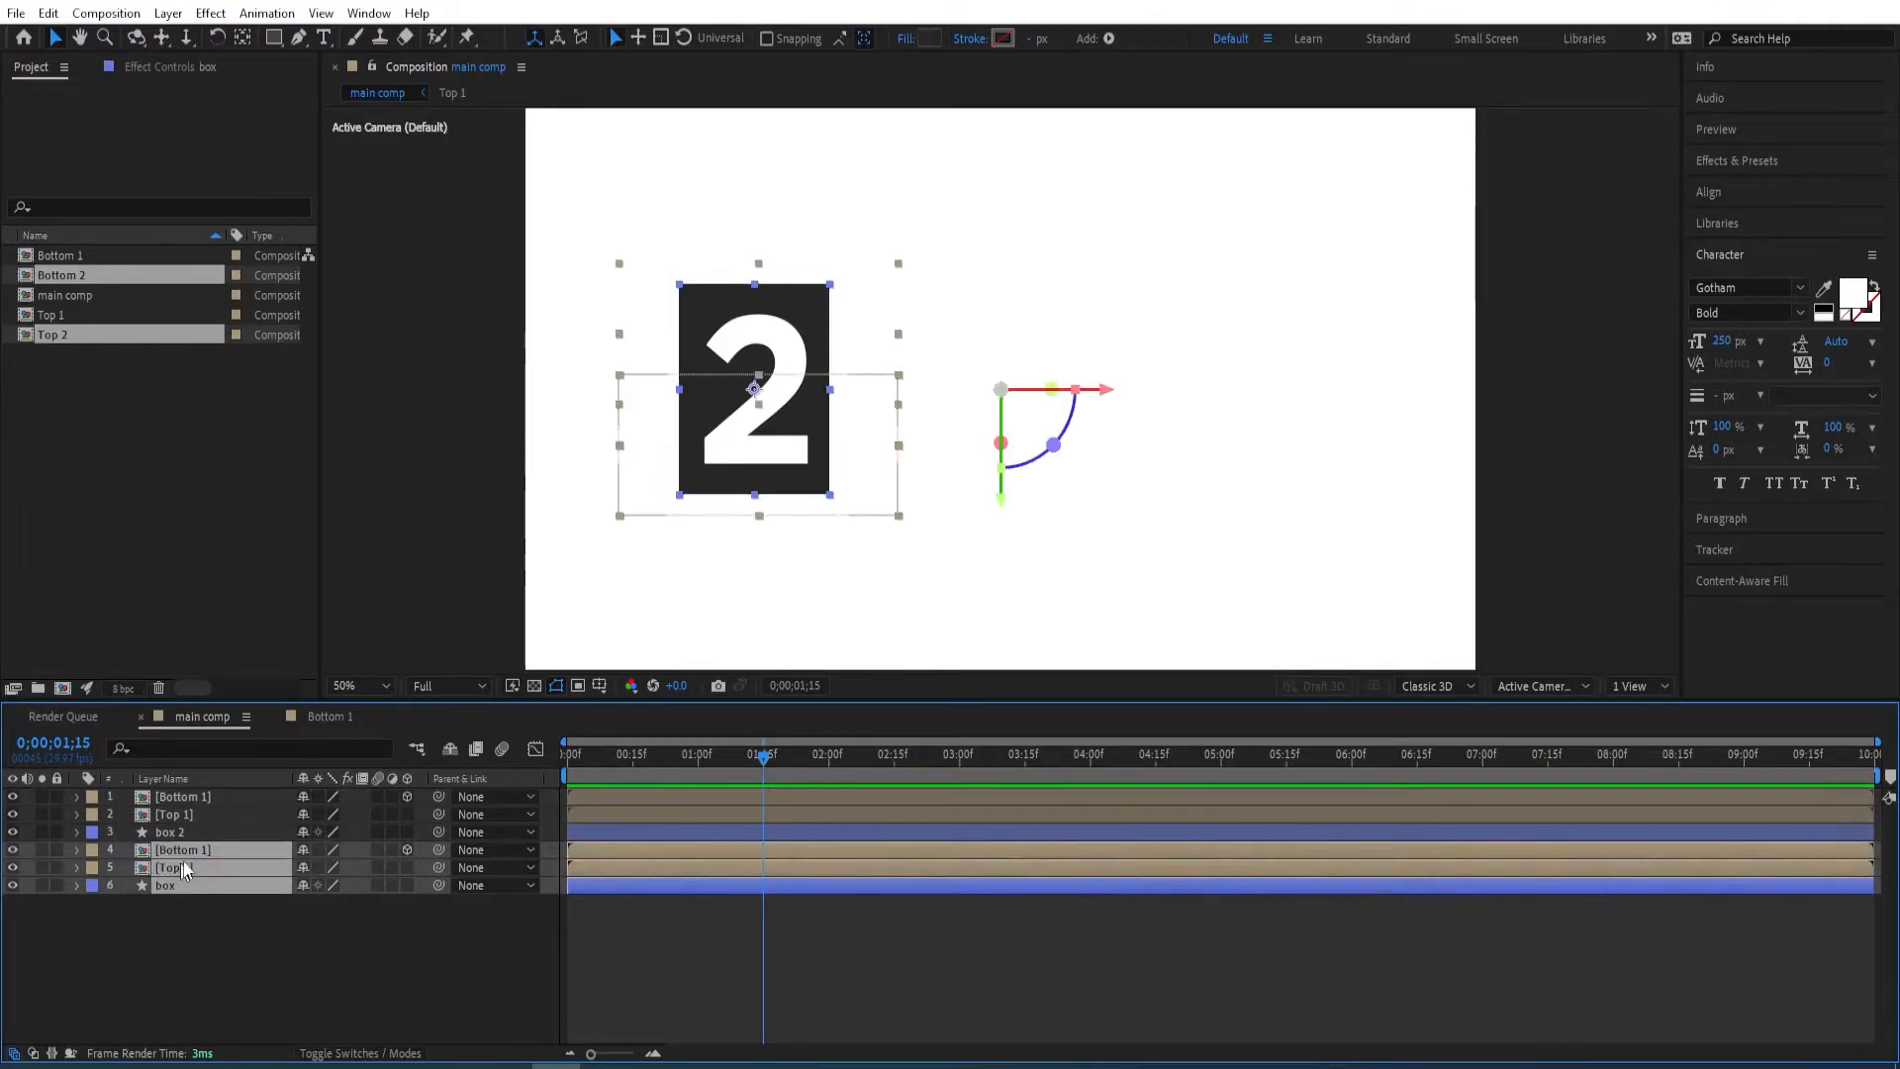
click(92, 871)
click(139, 523)
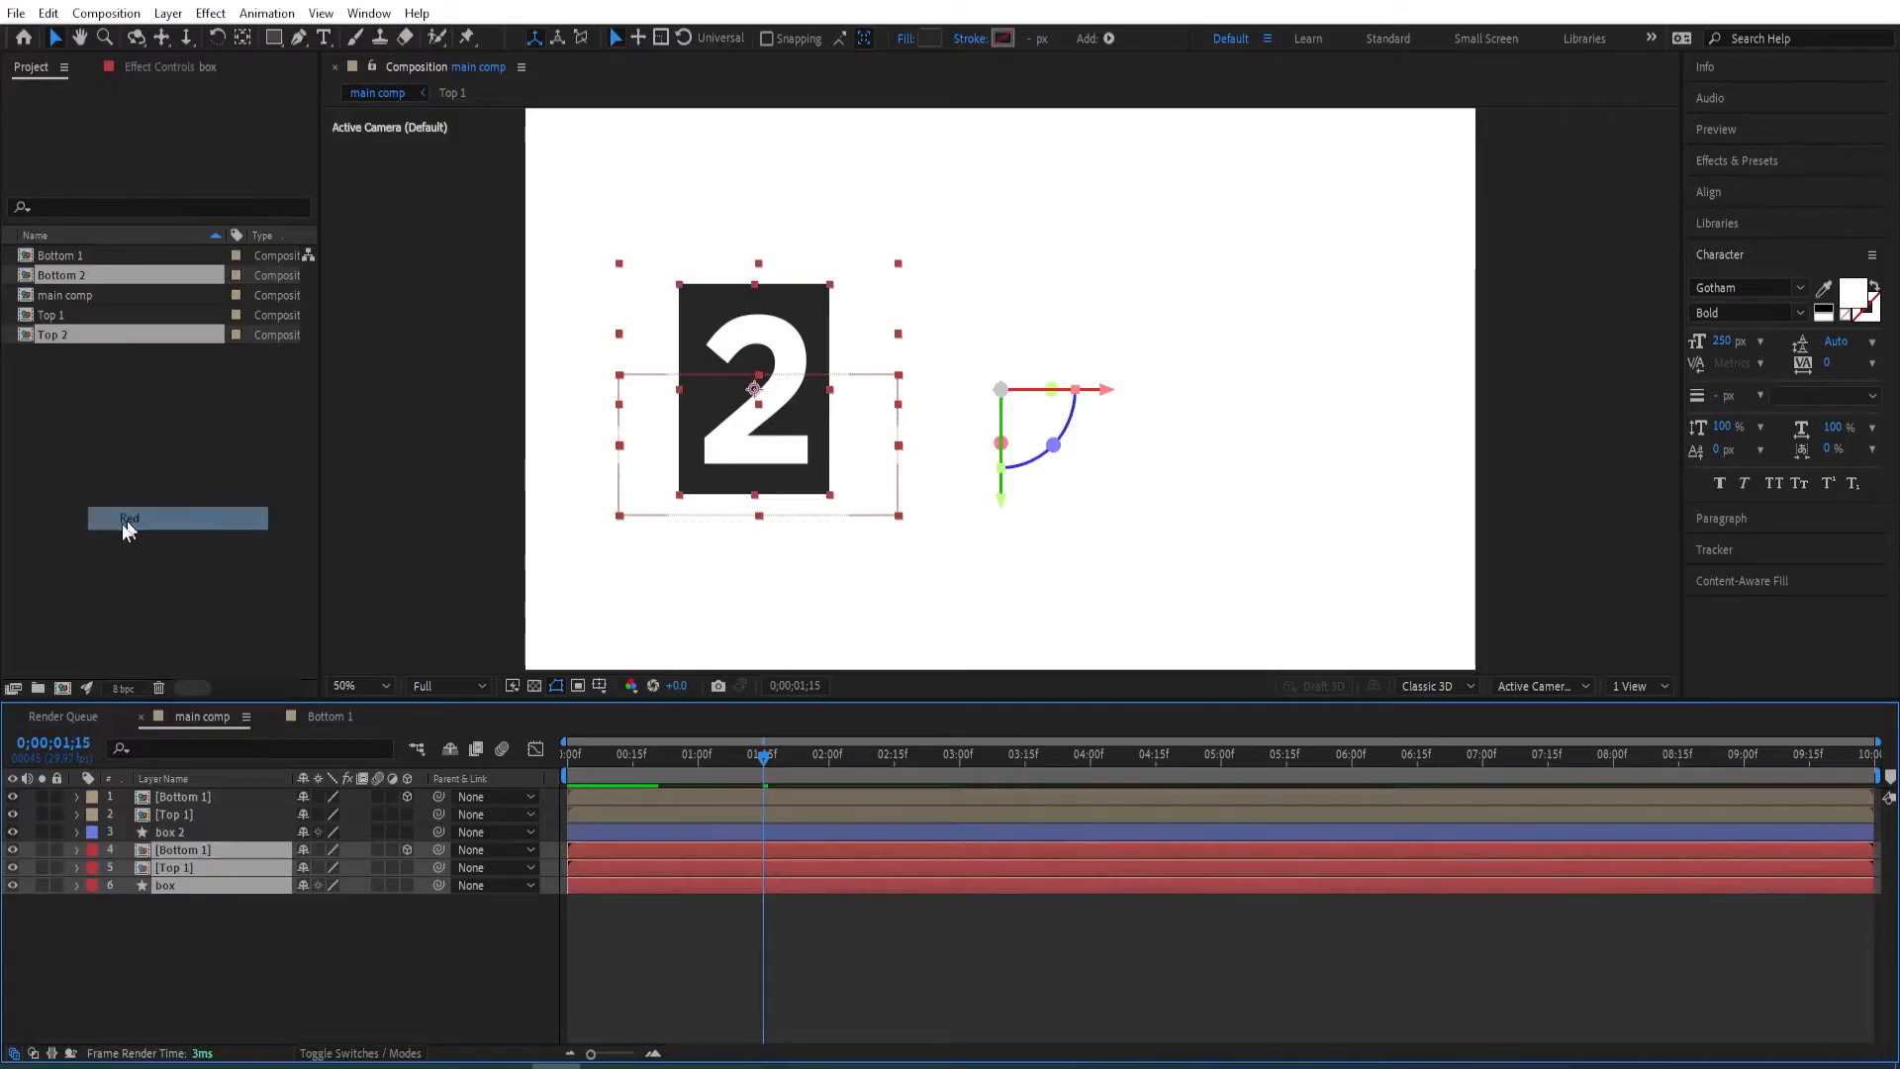
- Assign the Yellow label colour to the duplicated Bottom 1, Top 1 and box 2 layers
click(186, 837)
shift+click(184, 798)
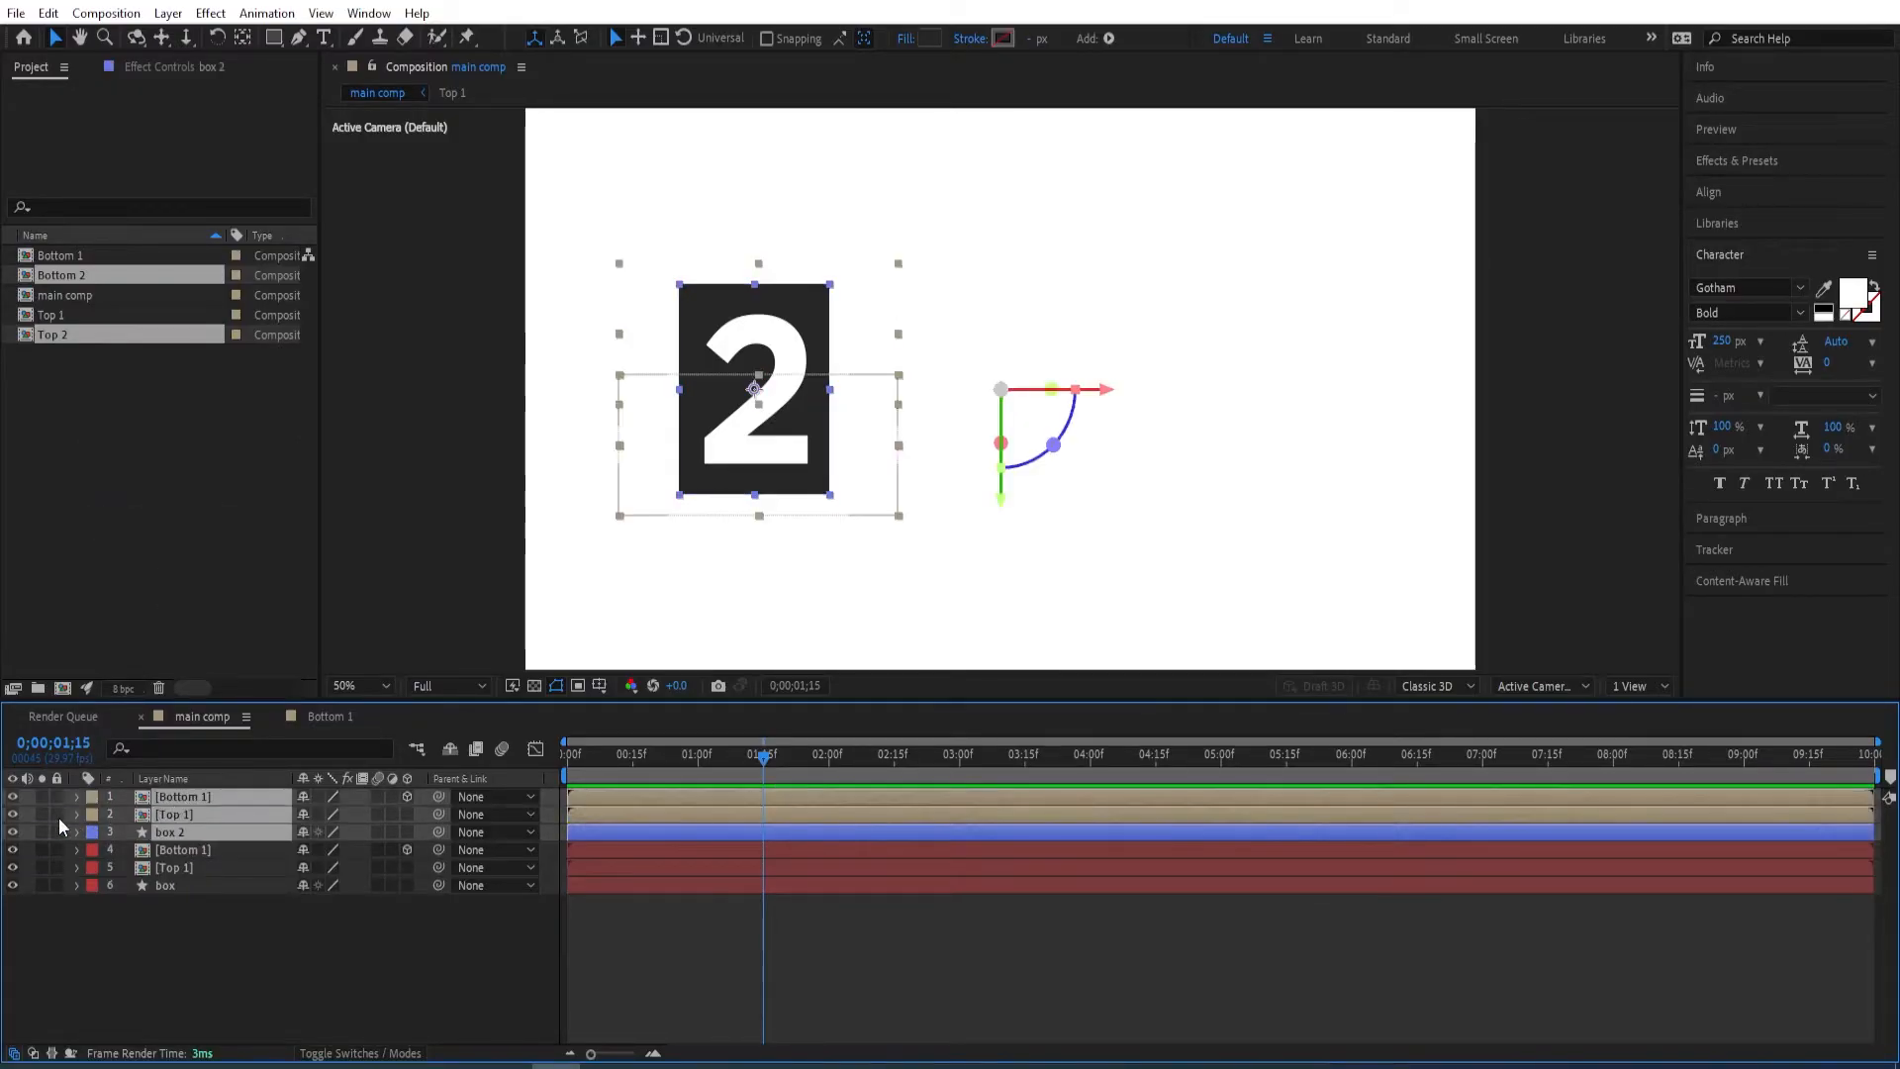
click(93, 815)
click(154, 495)
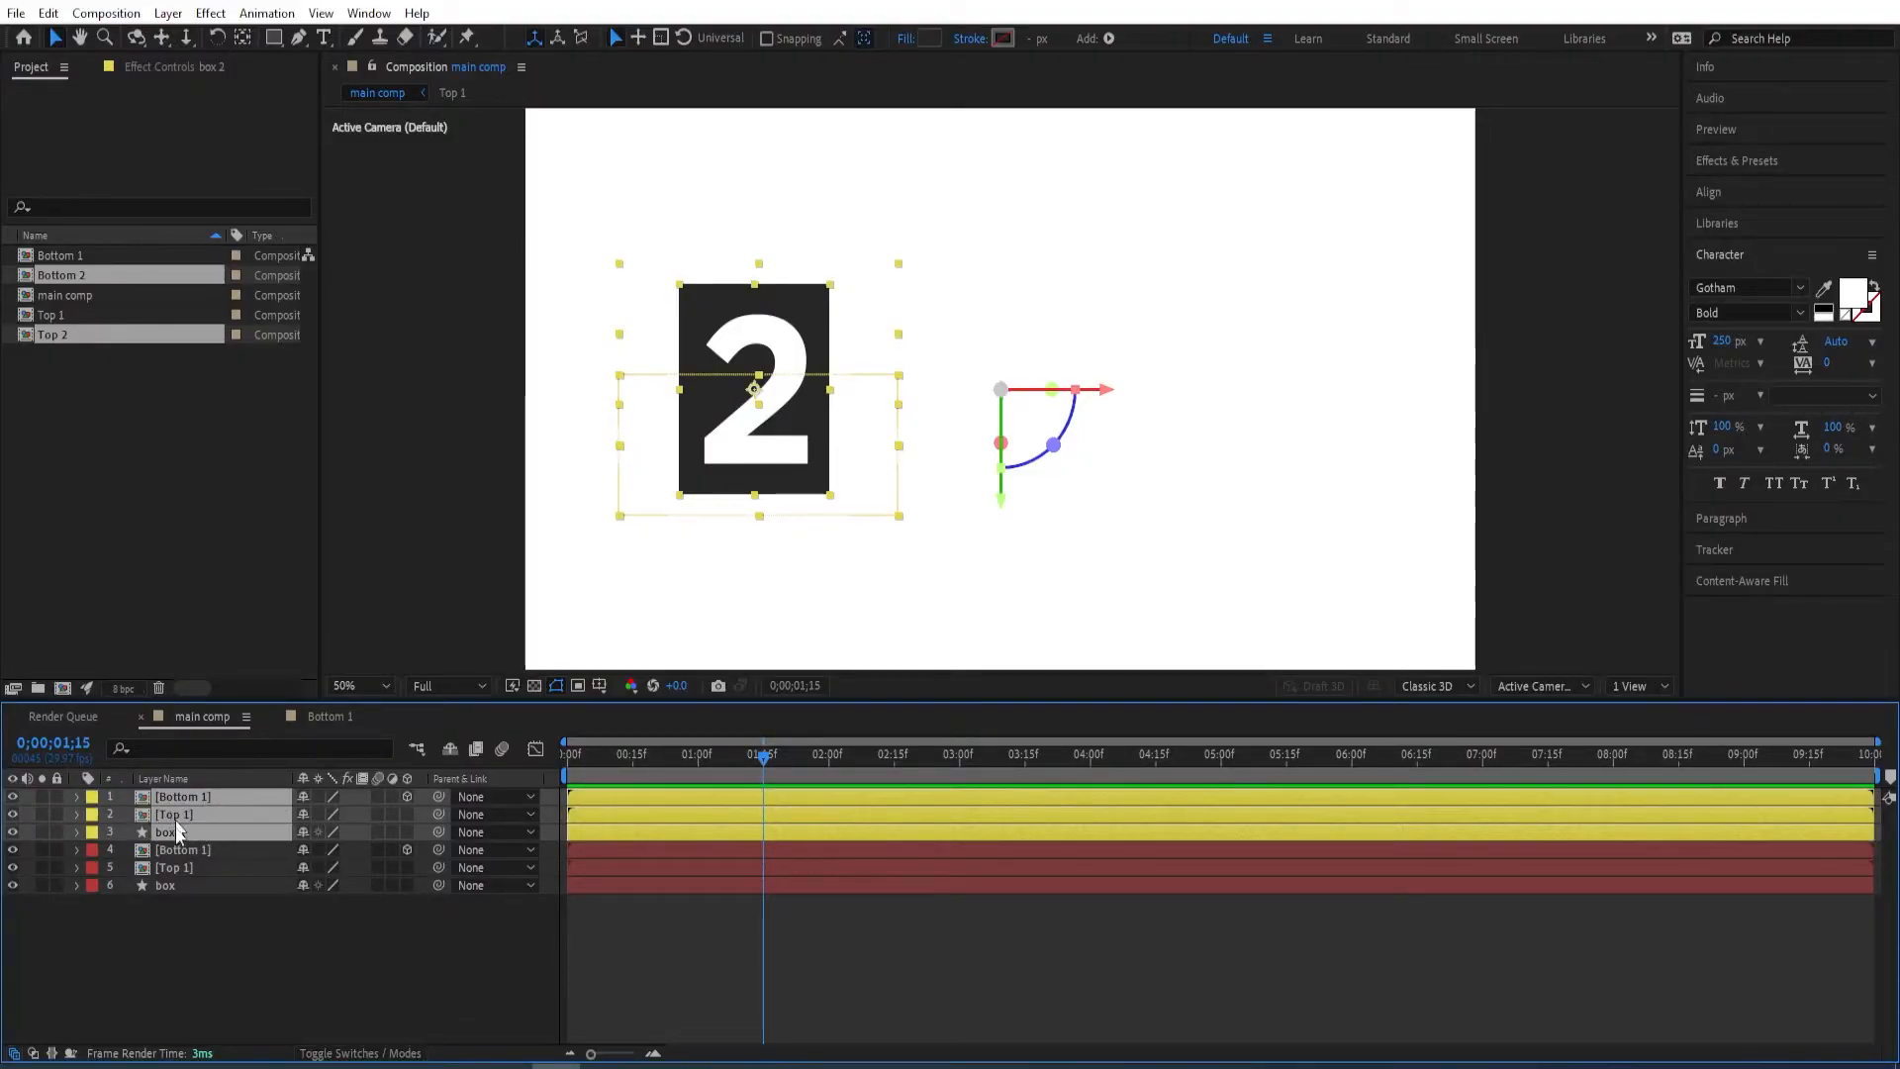
- Move the three yellow layers together to the right of the first digit, placing the pre-comps at X position about 1294
key(p)
drag(310, 814, 347, 812)
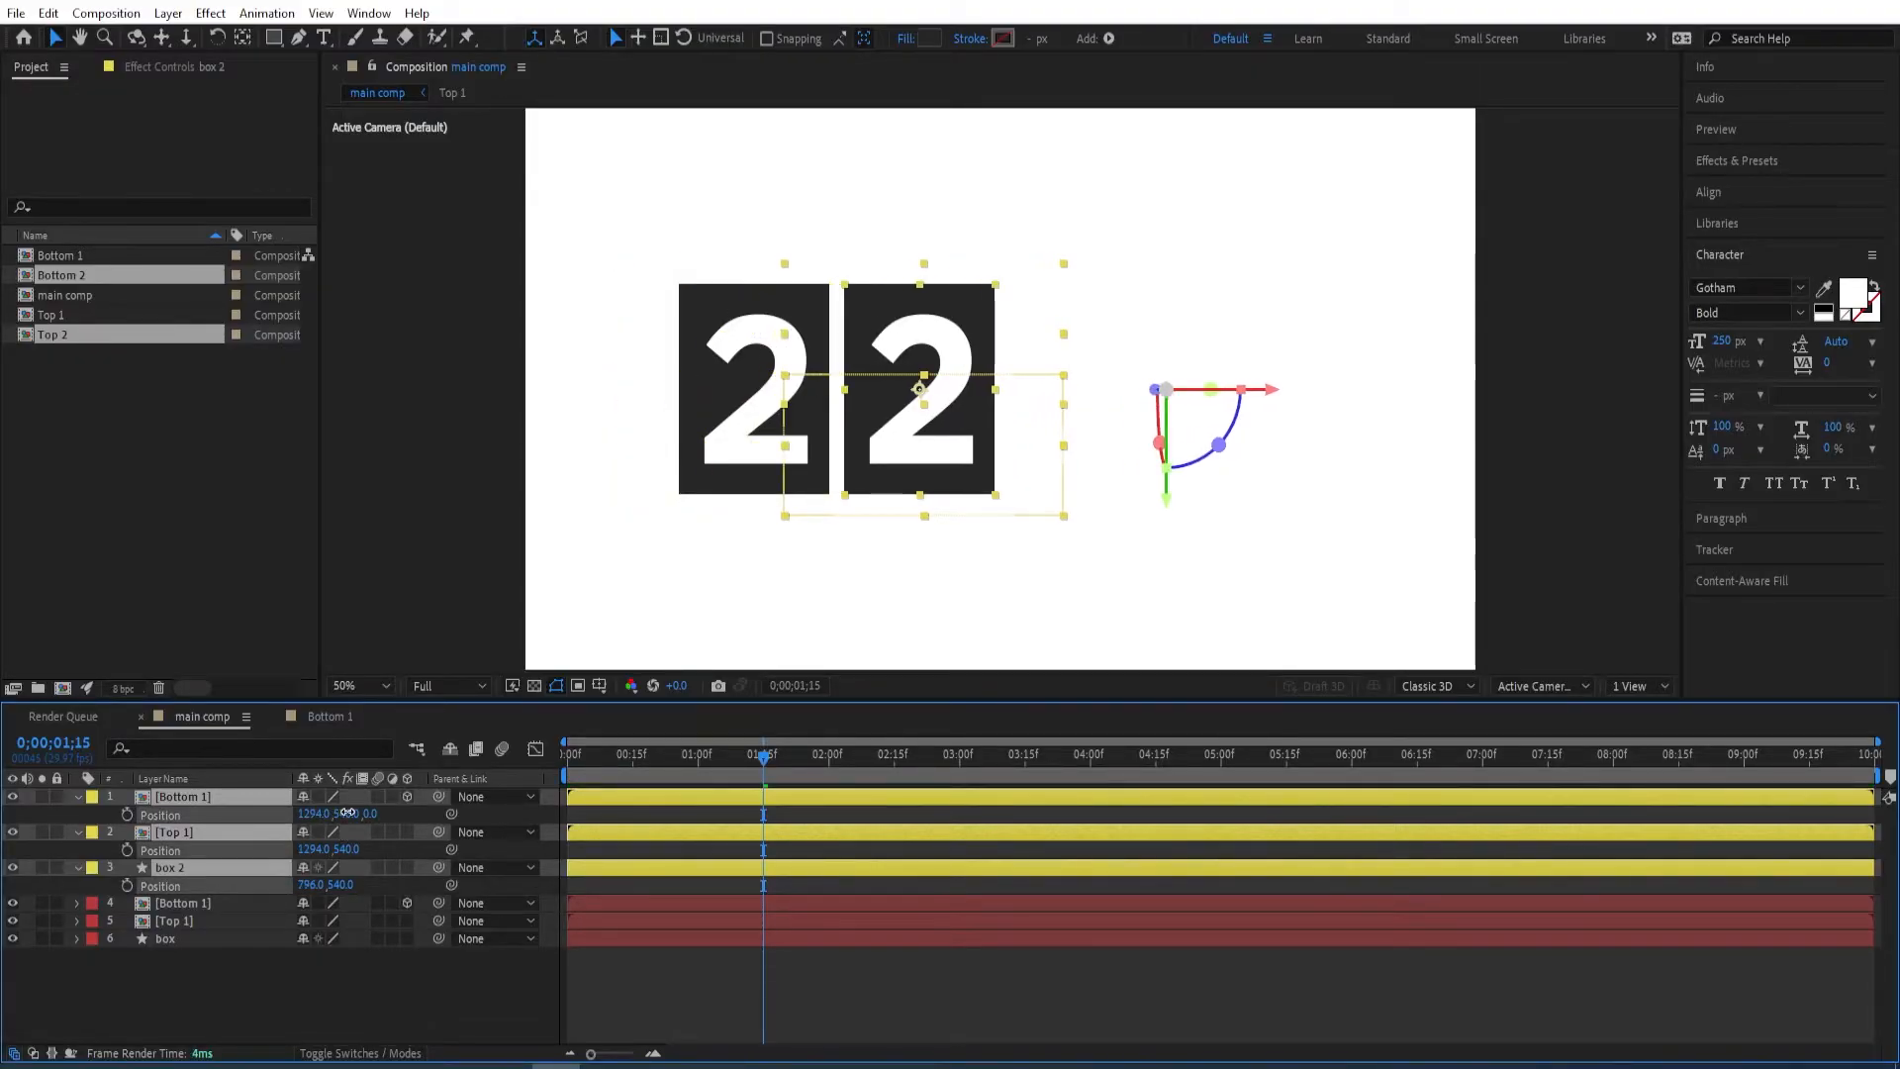
click(78, 798)
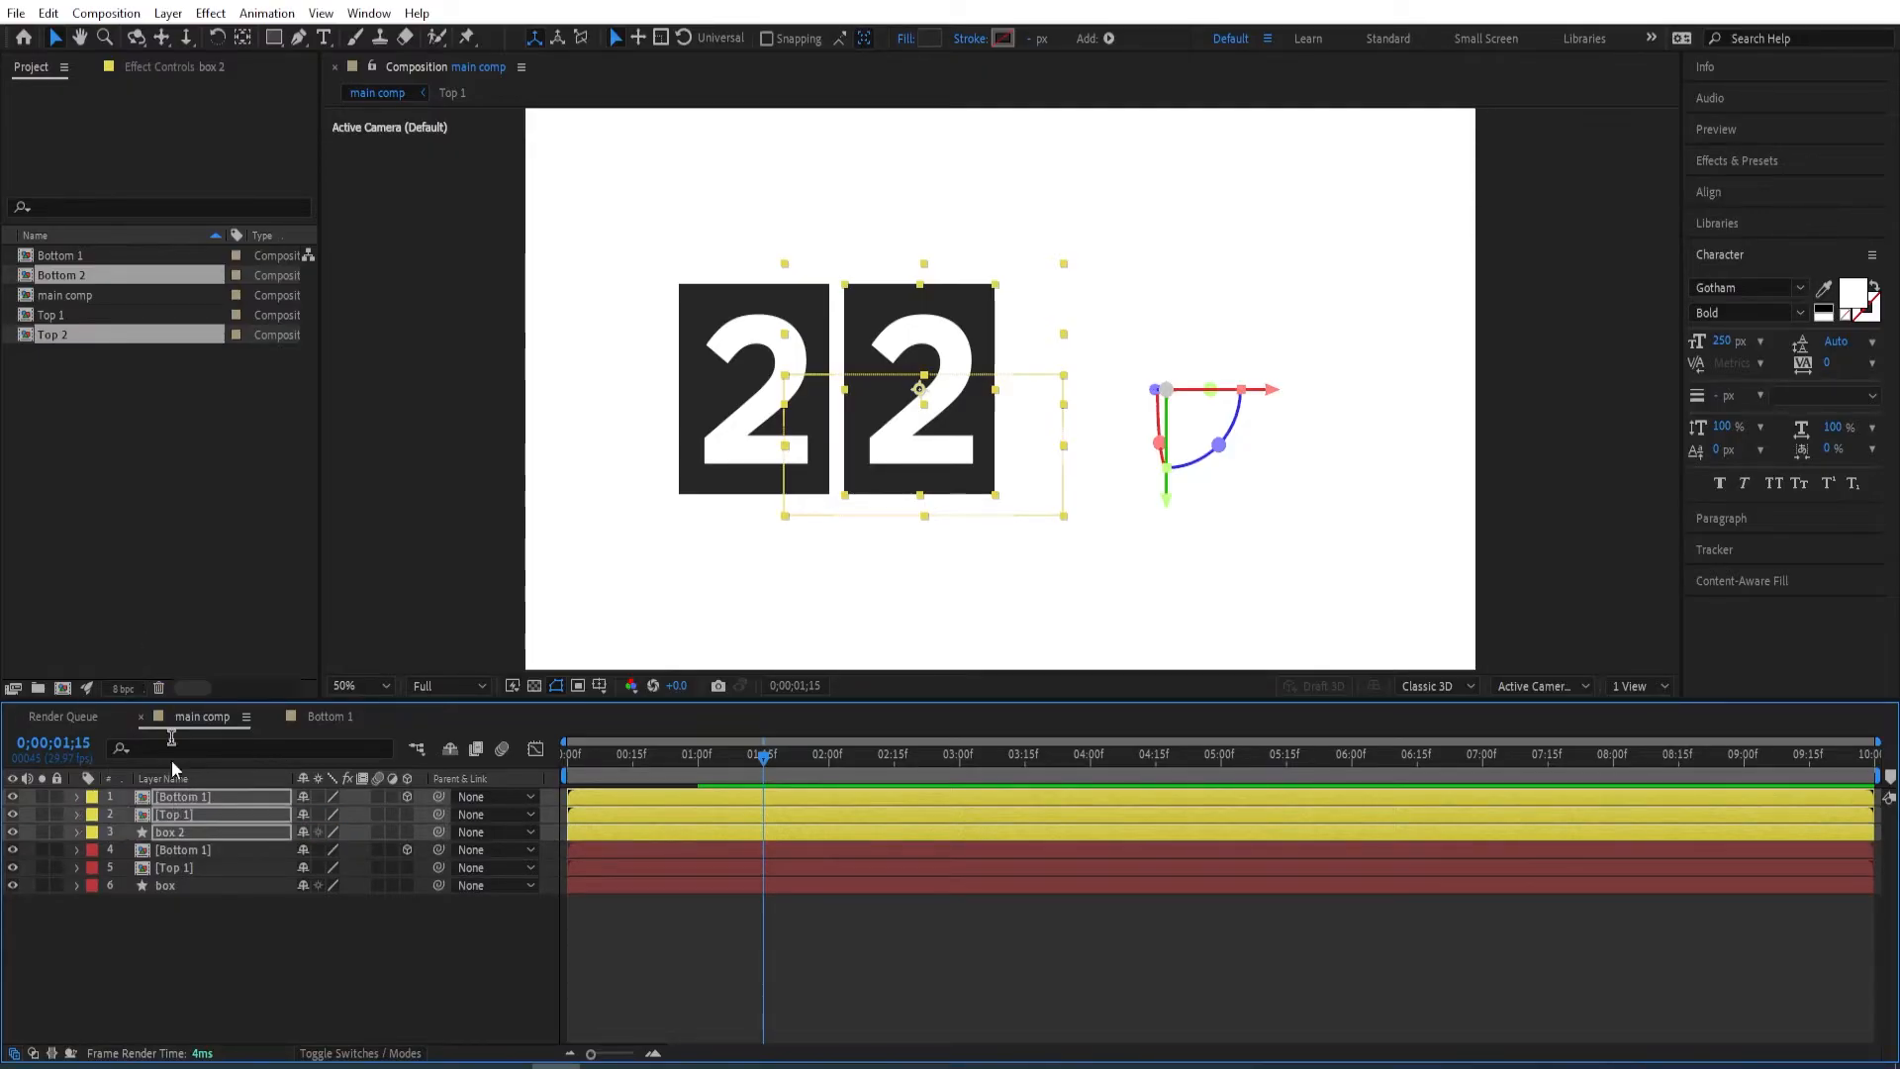
click(69, 360)
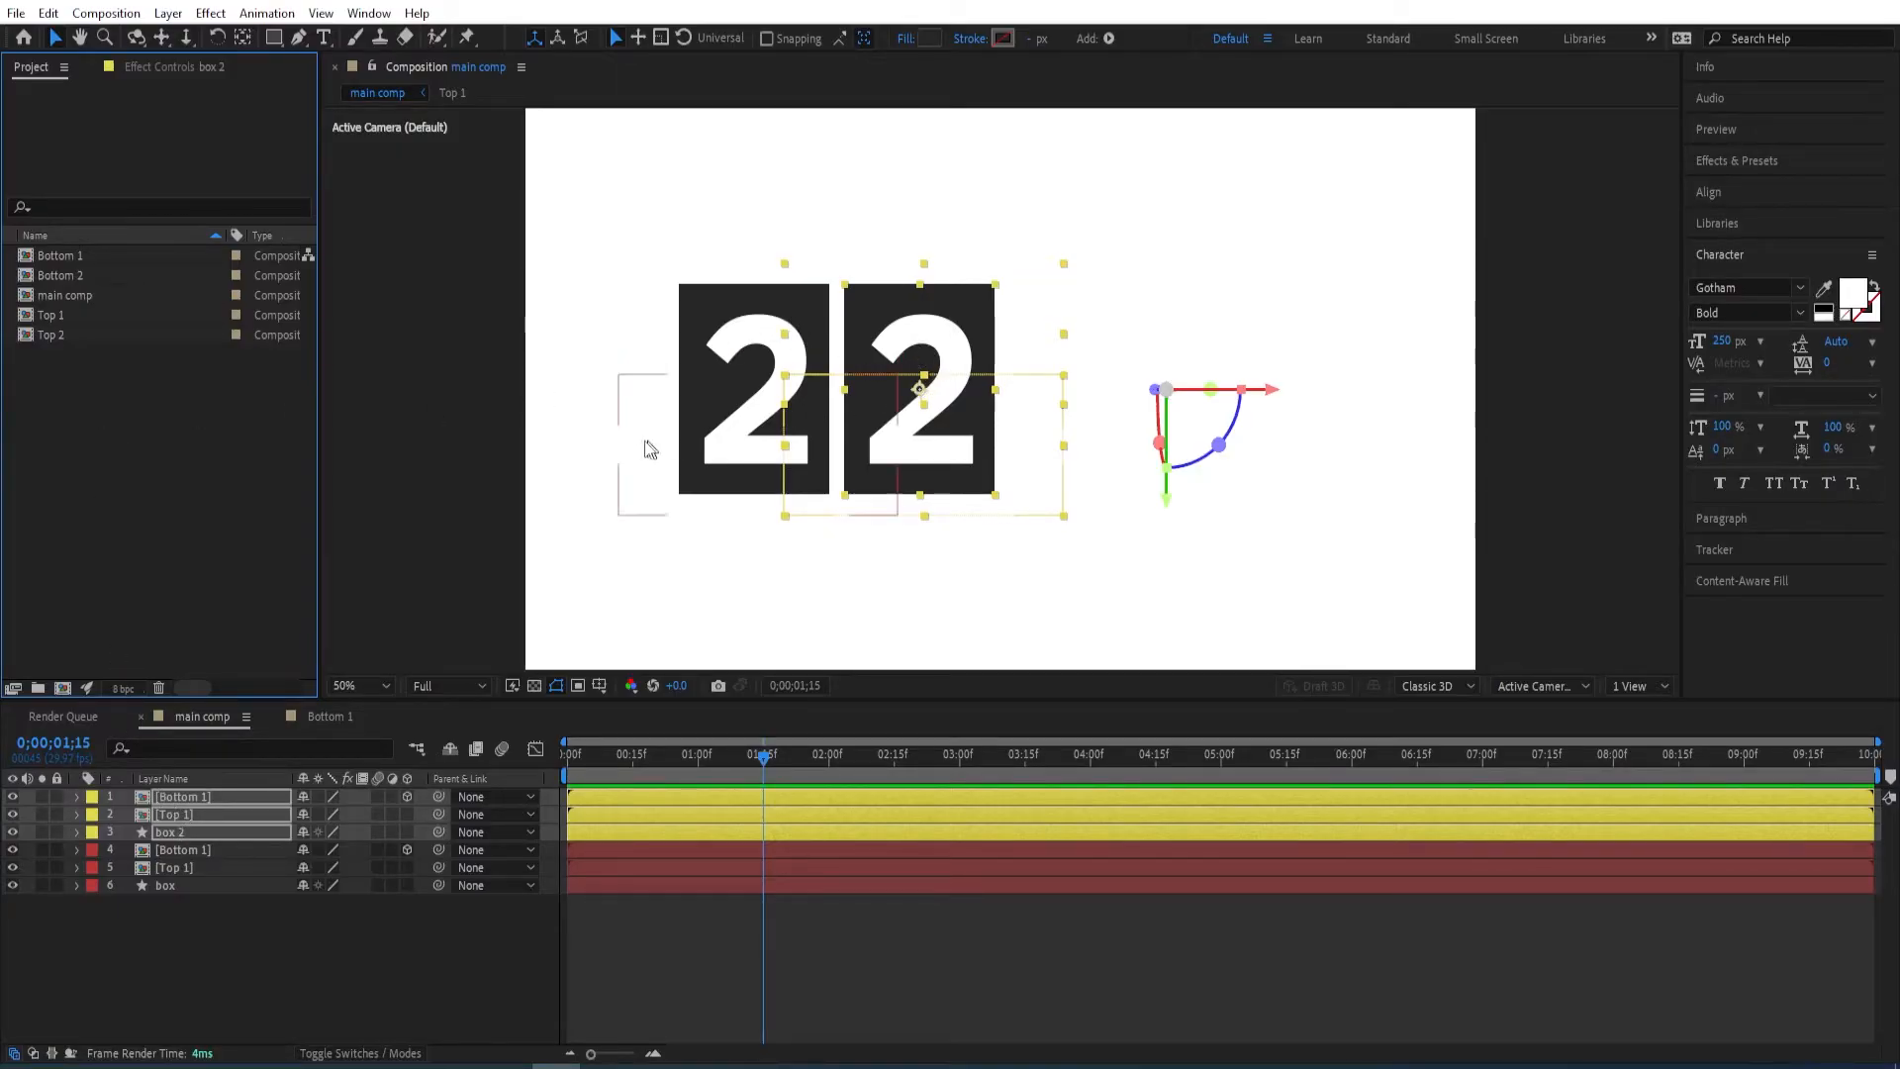
- Replace the sources of the yellow Top 1 and Bottom 1 layers with the Top 2 and Bottom 2 compositions
click(188, 848)
click(187, 814)
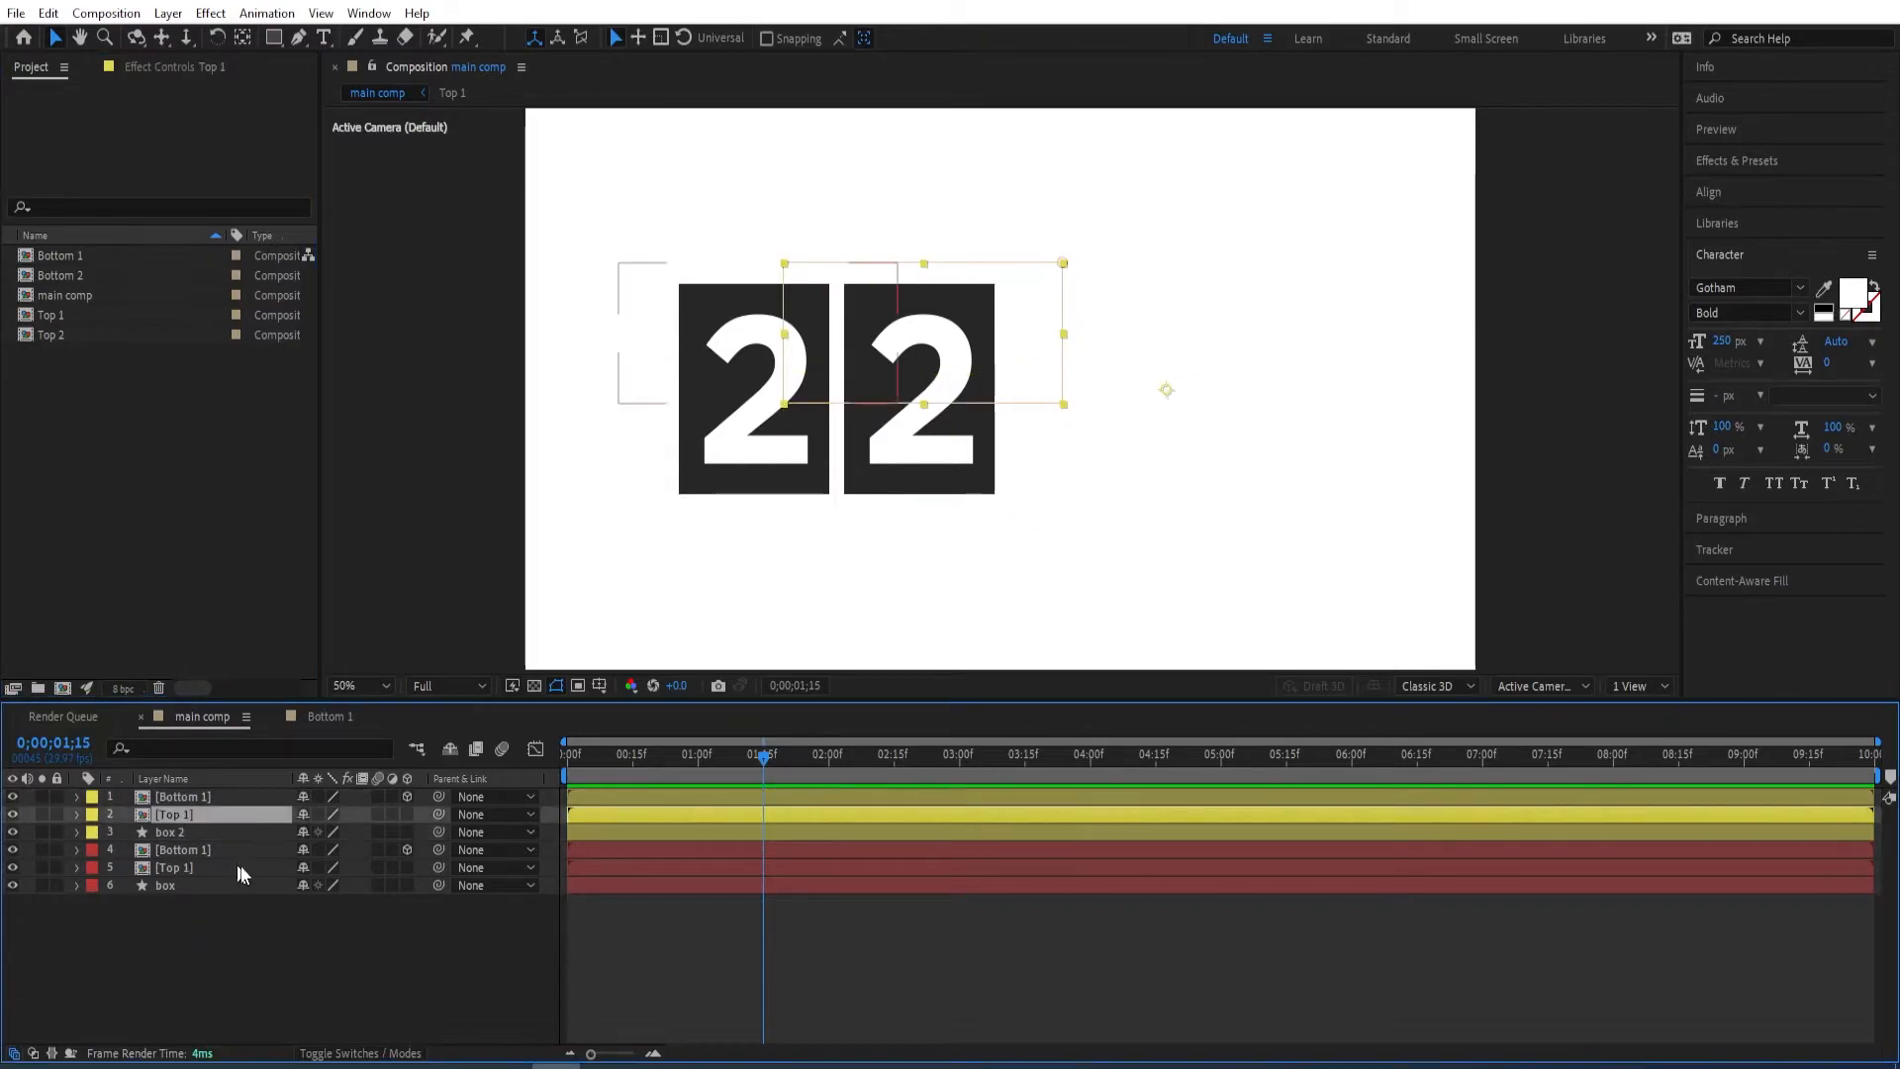
click(57, 337)
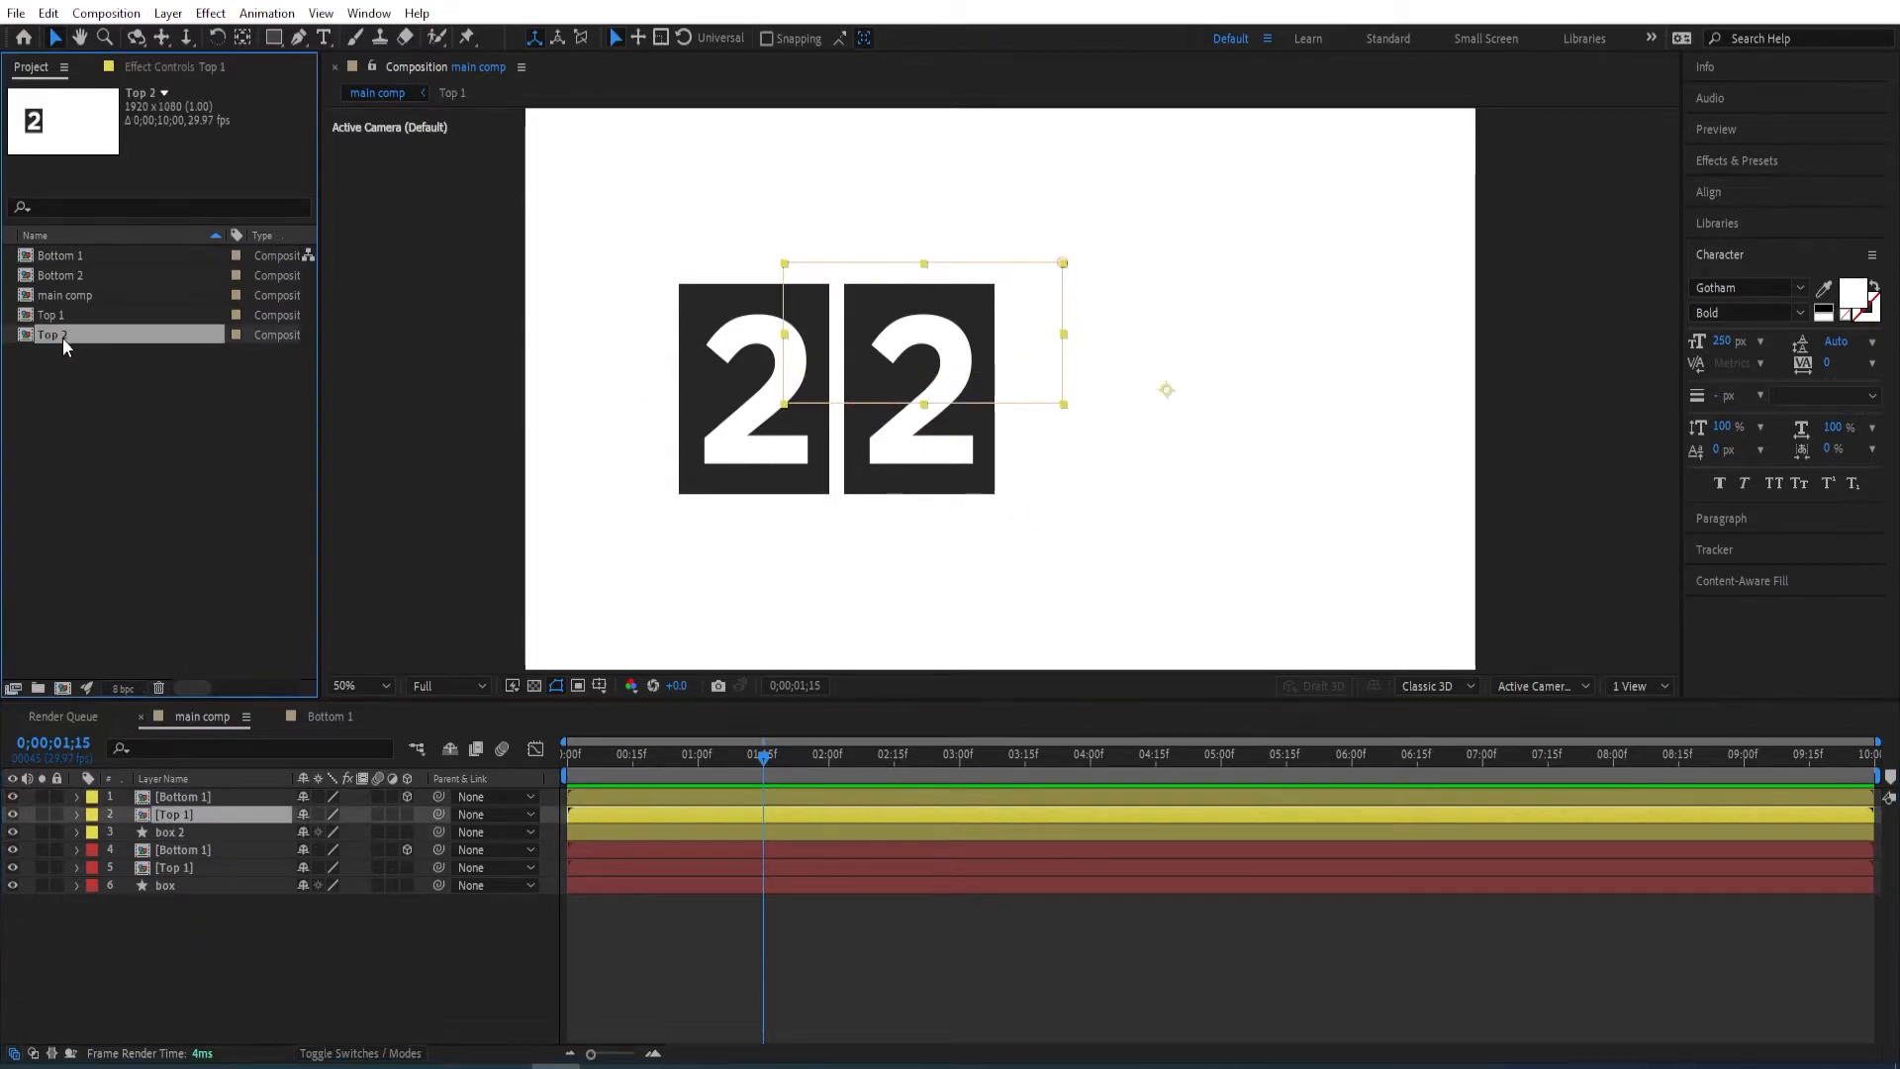
drag(53, 334, 166, 817)
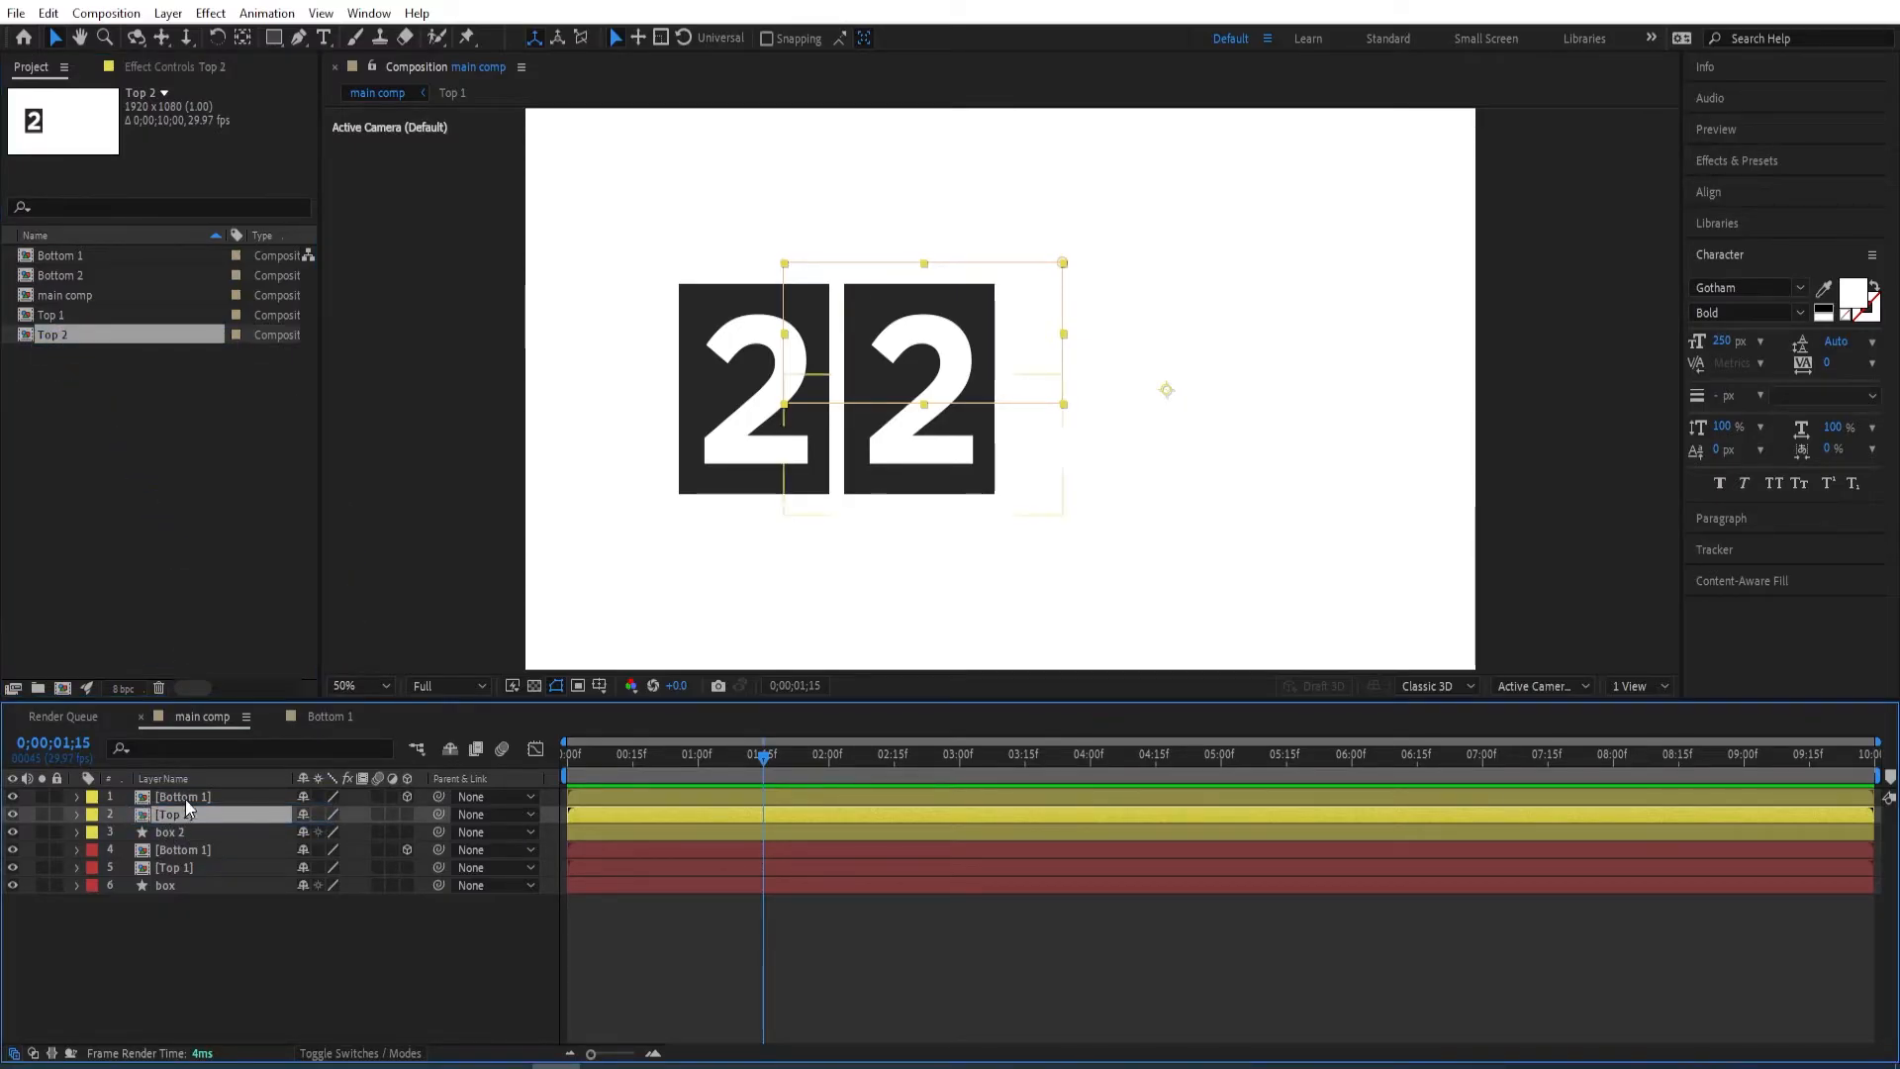
click(188, 798)
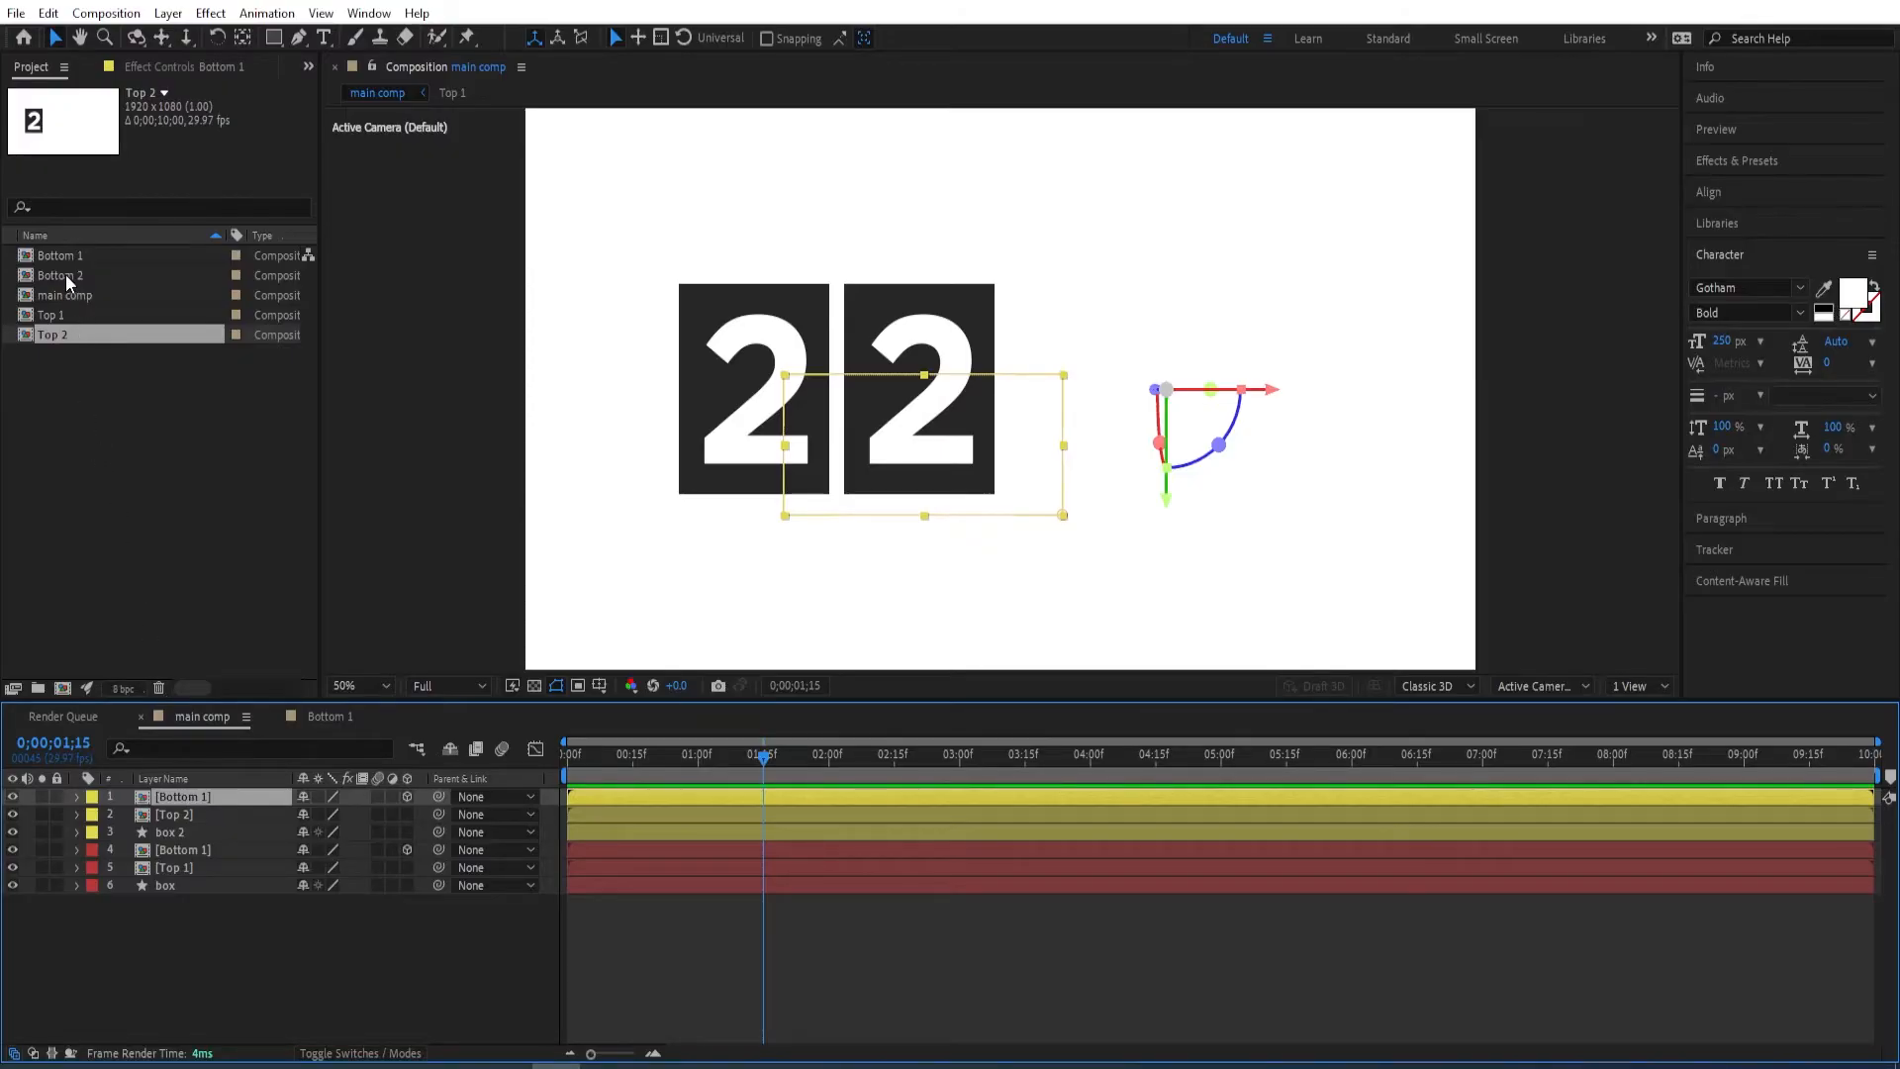
drag(63, 276, 184, 797)
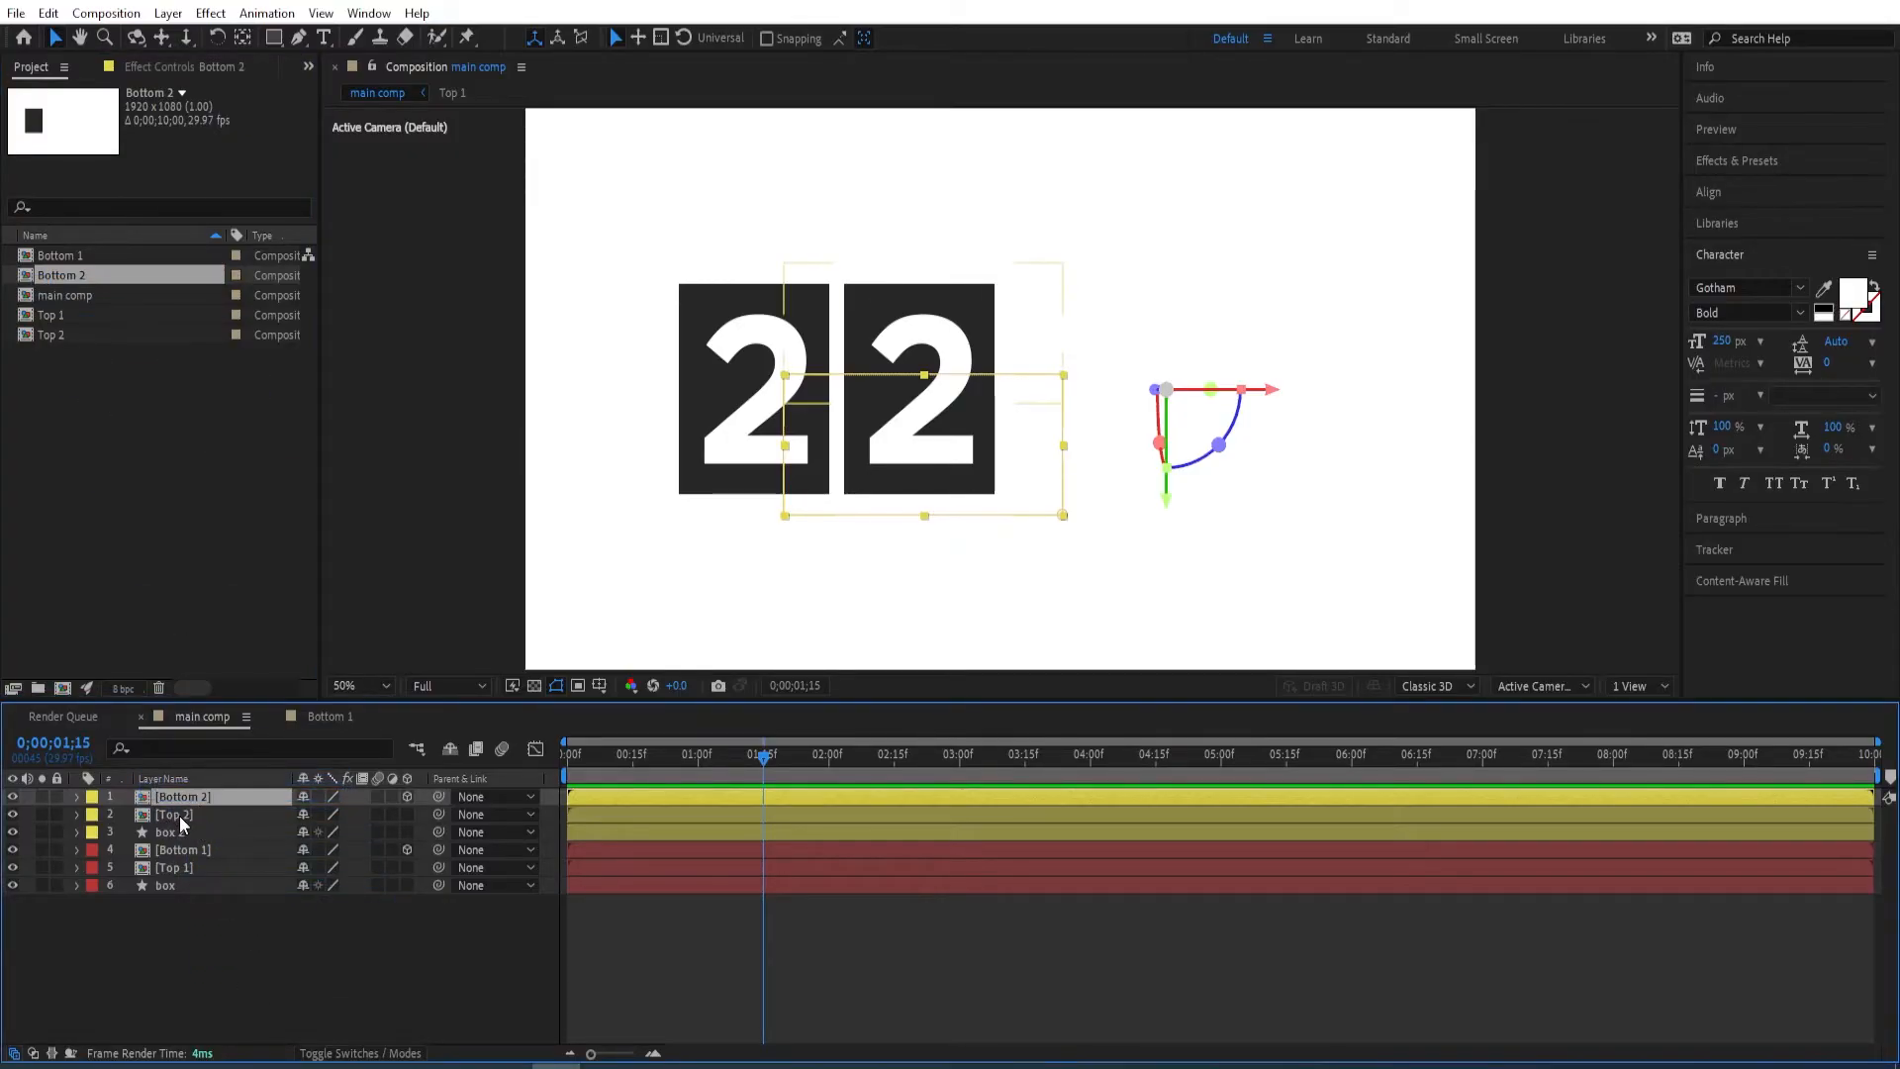
- Open the Top 2 composition and change its text layer from 2 to 0
click(180, 815)
double_click(185, 811)
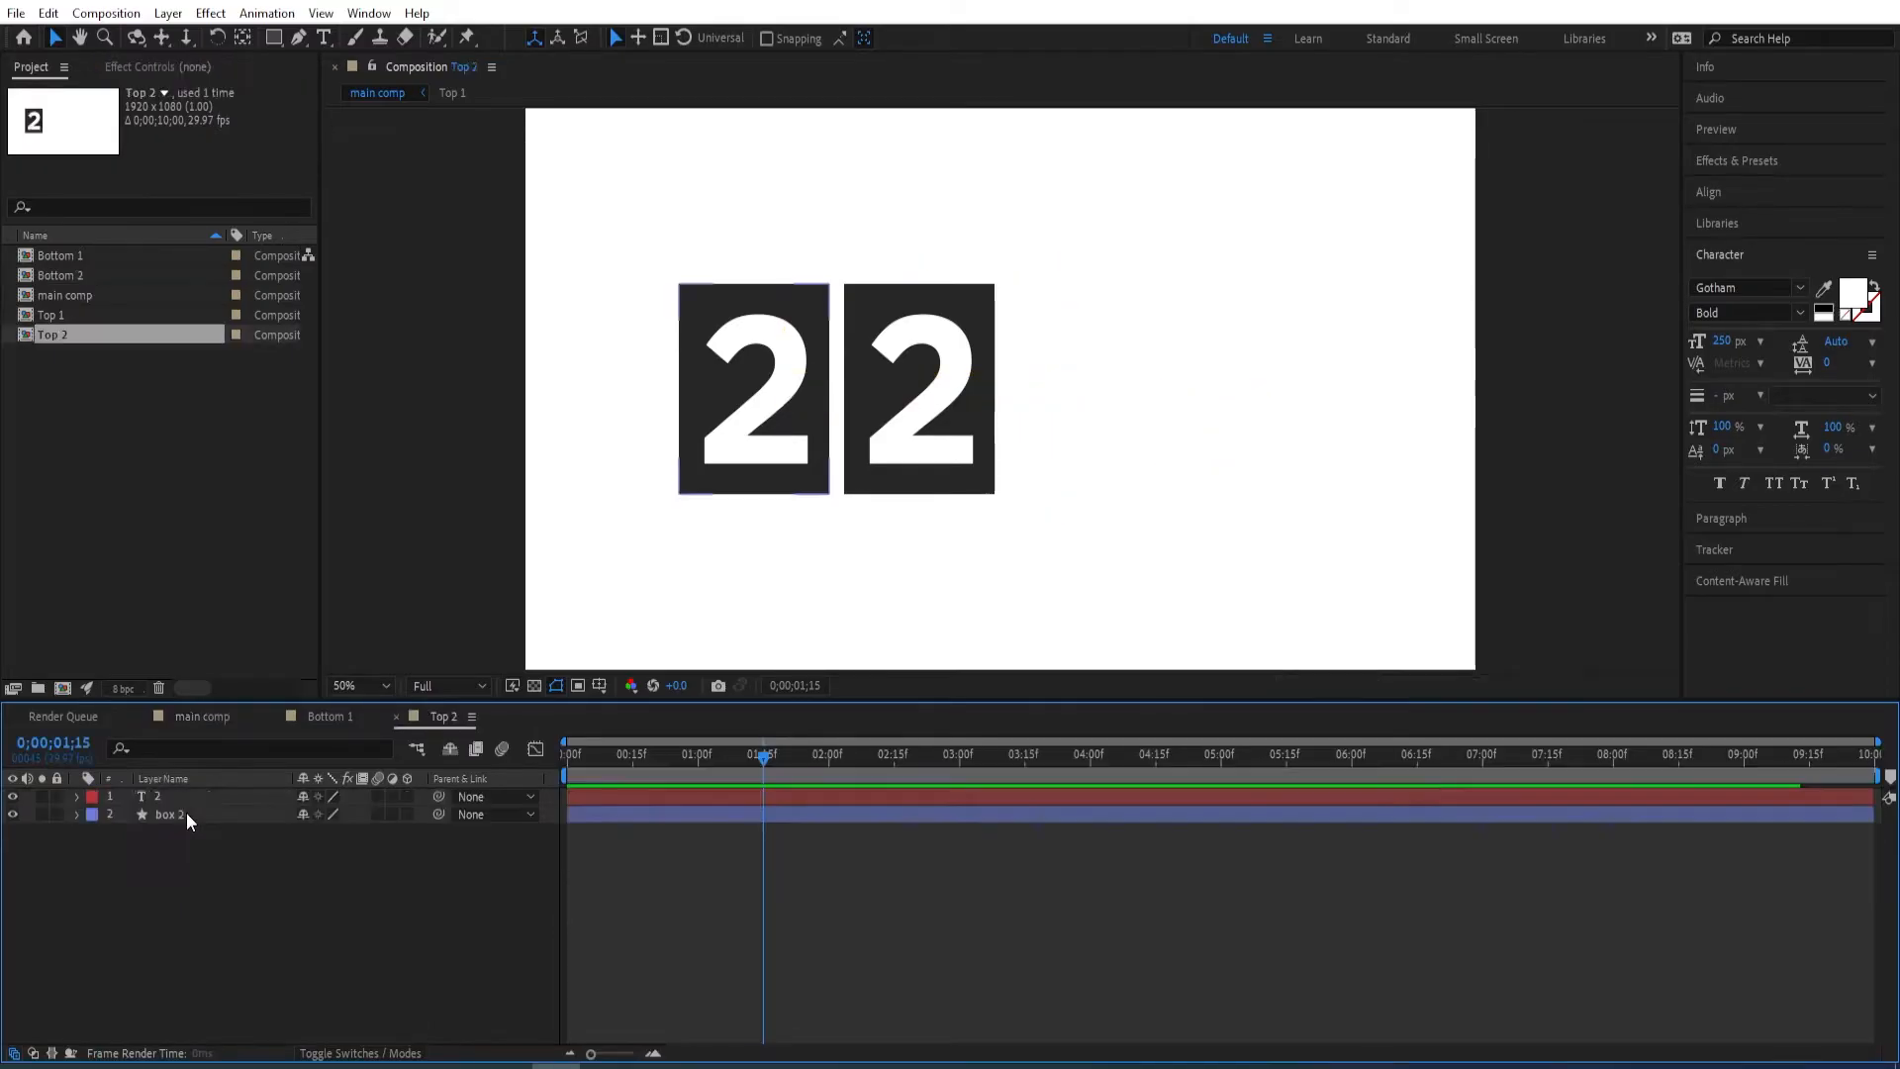
click(168, 798)
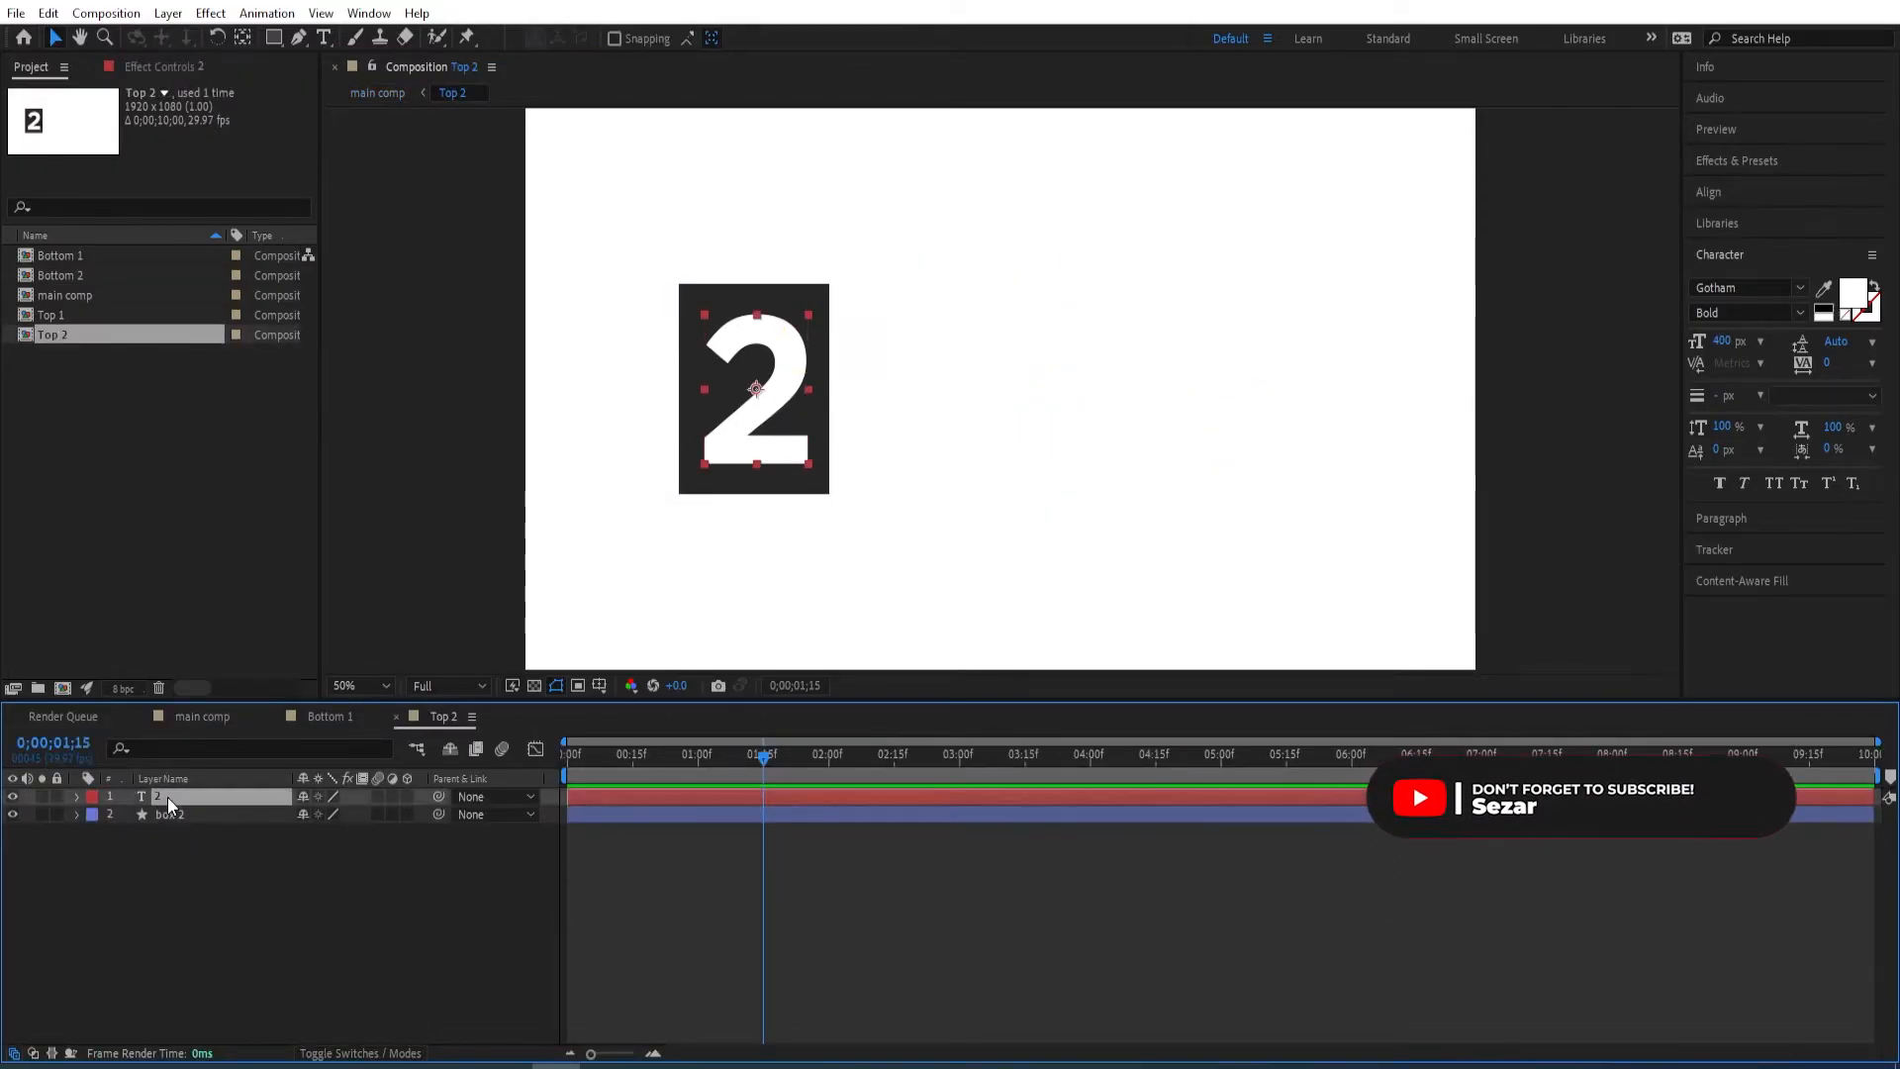
double_click(168, 798)
text(0)
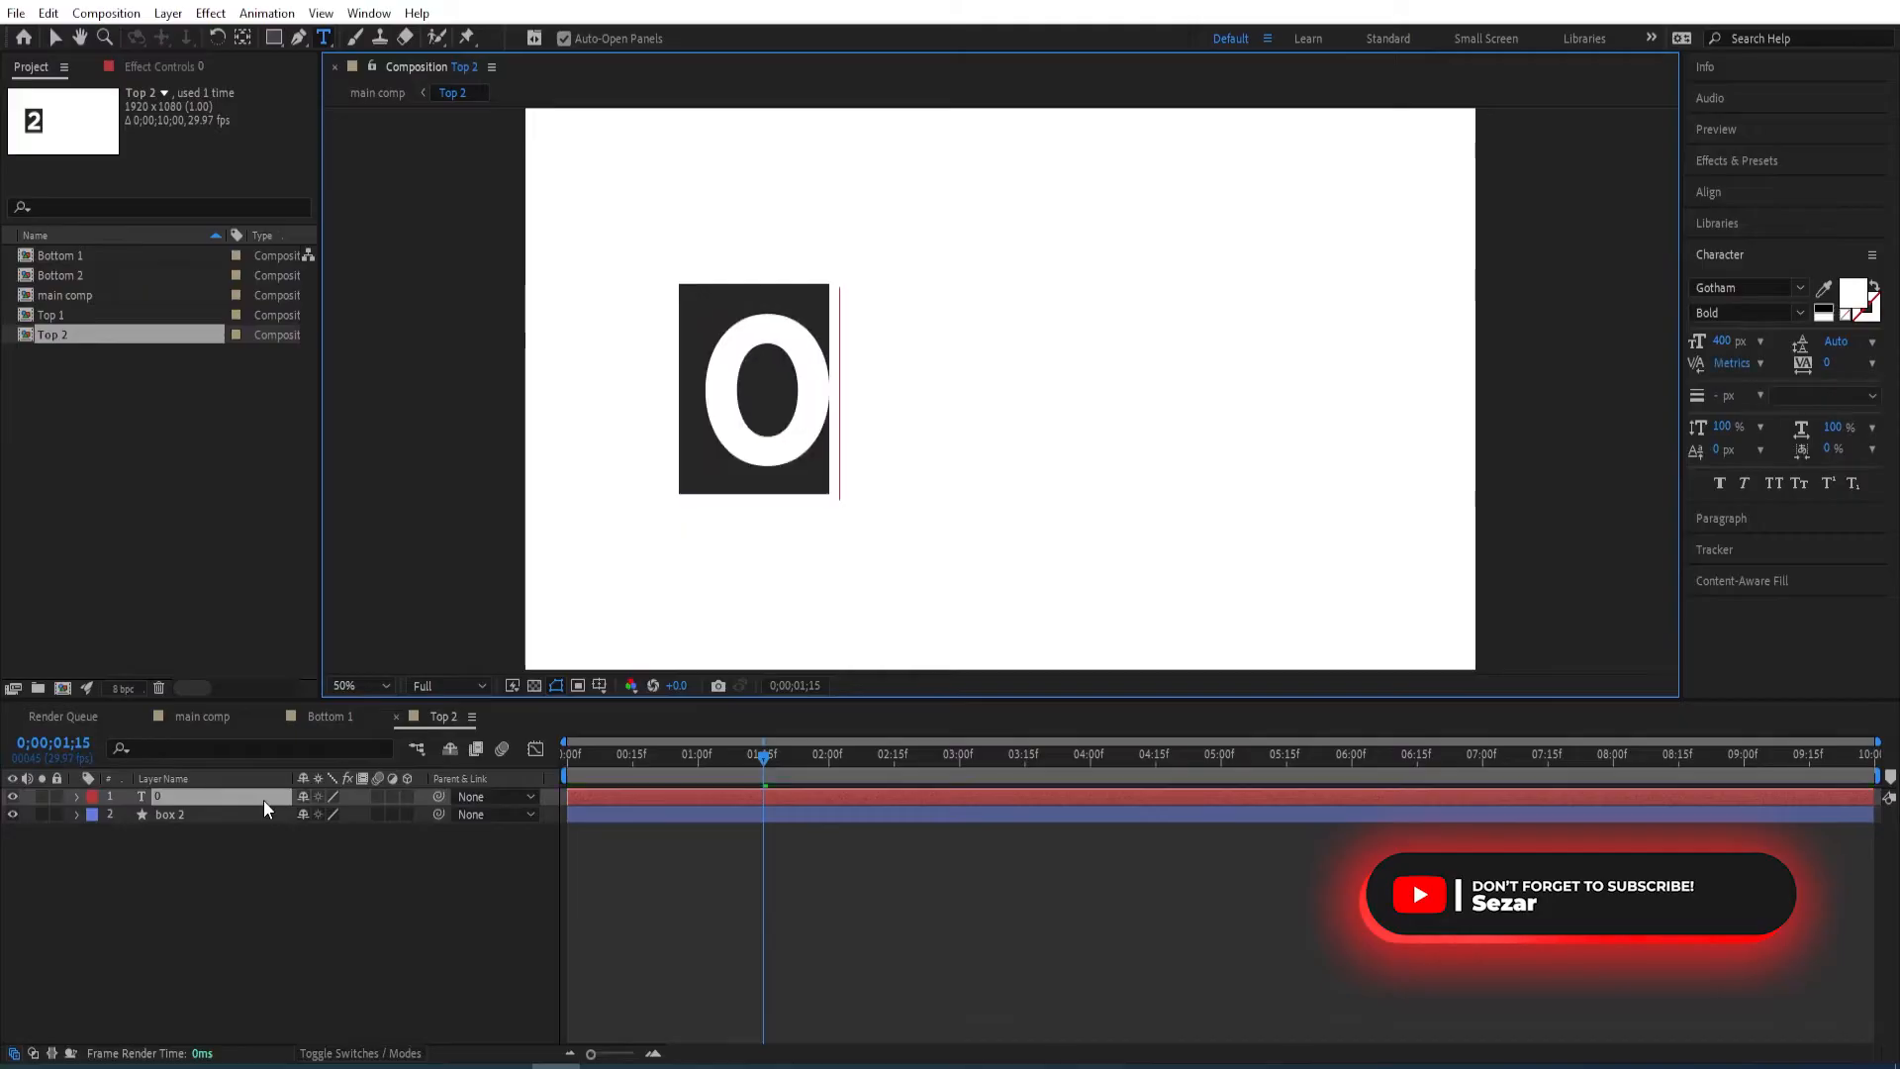
click(263, 800)
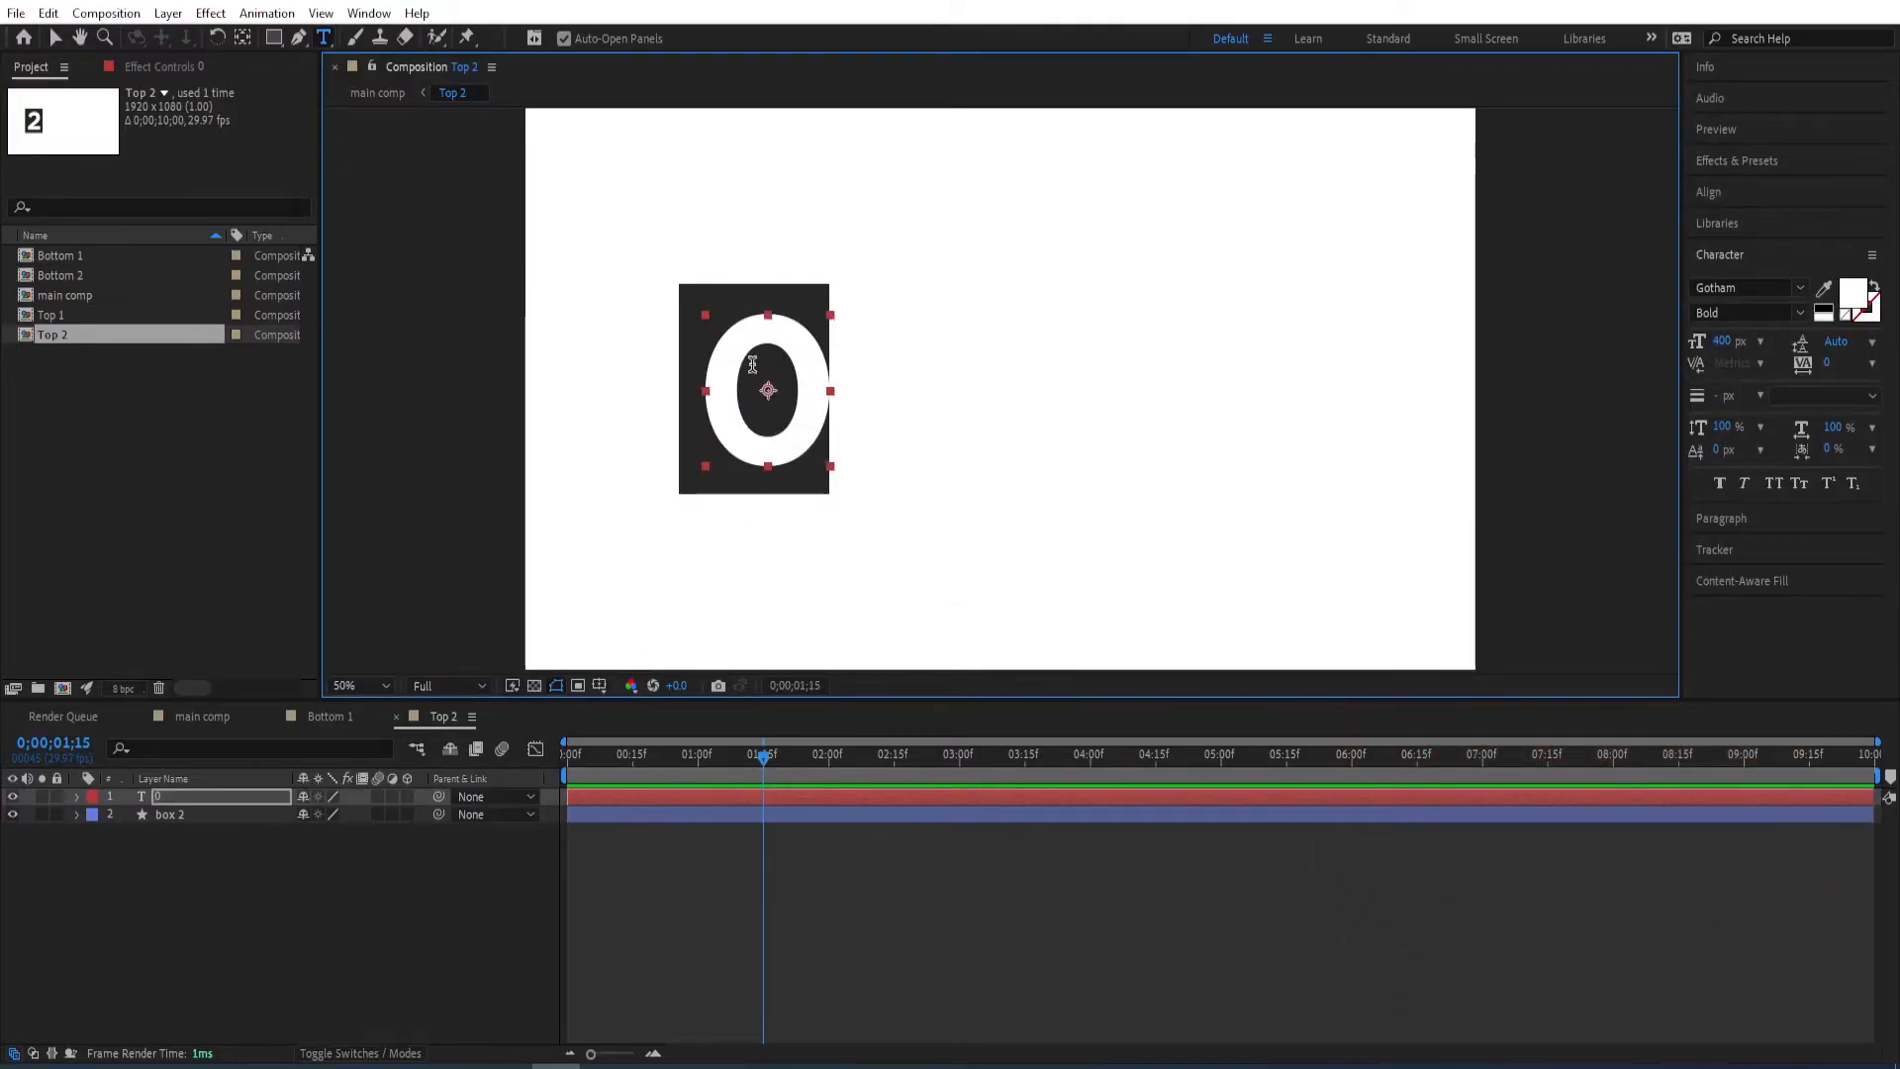
- Center the 0 text layer horizontally on its box, at X position about 465, and return to main comp
click(202, 793)
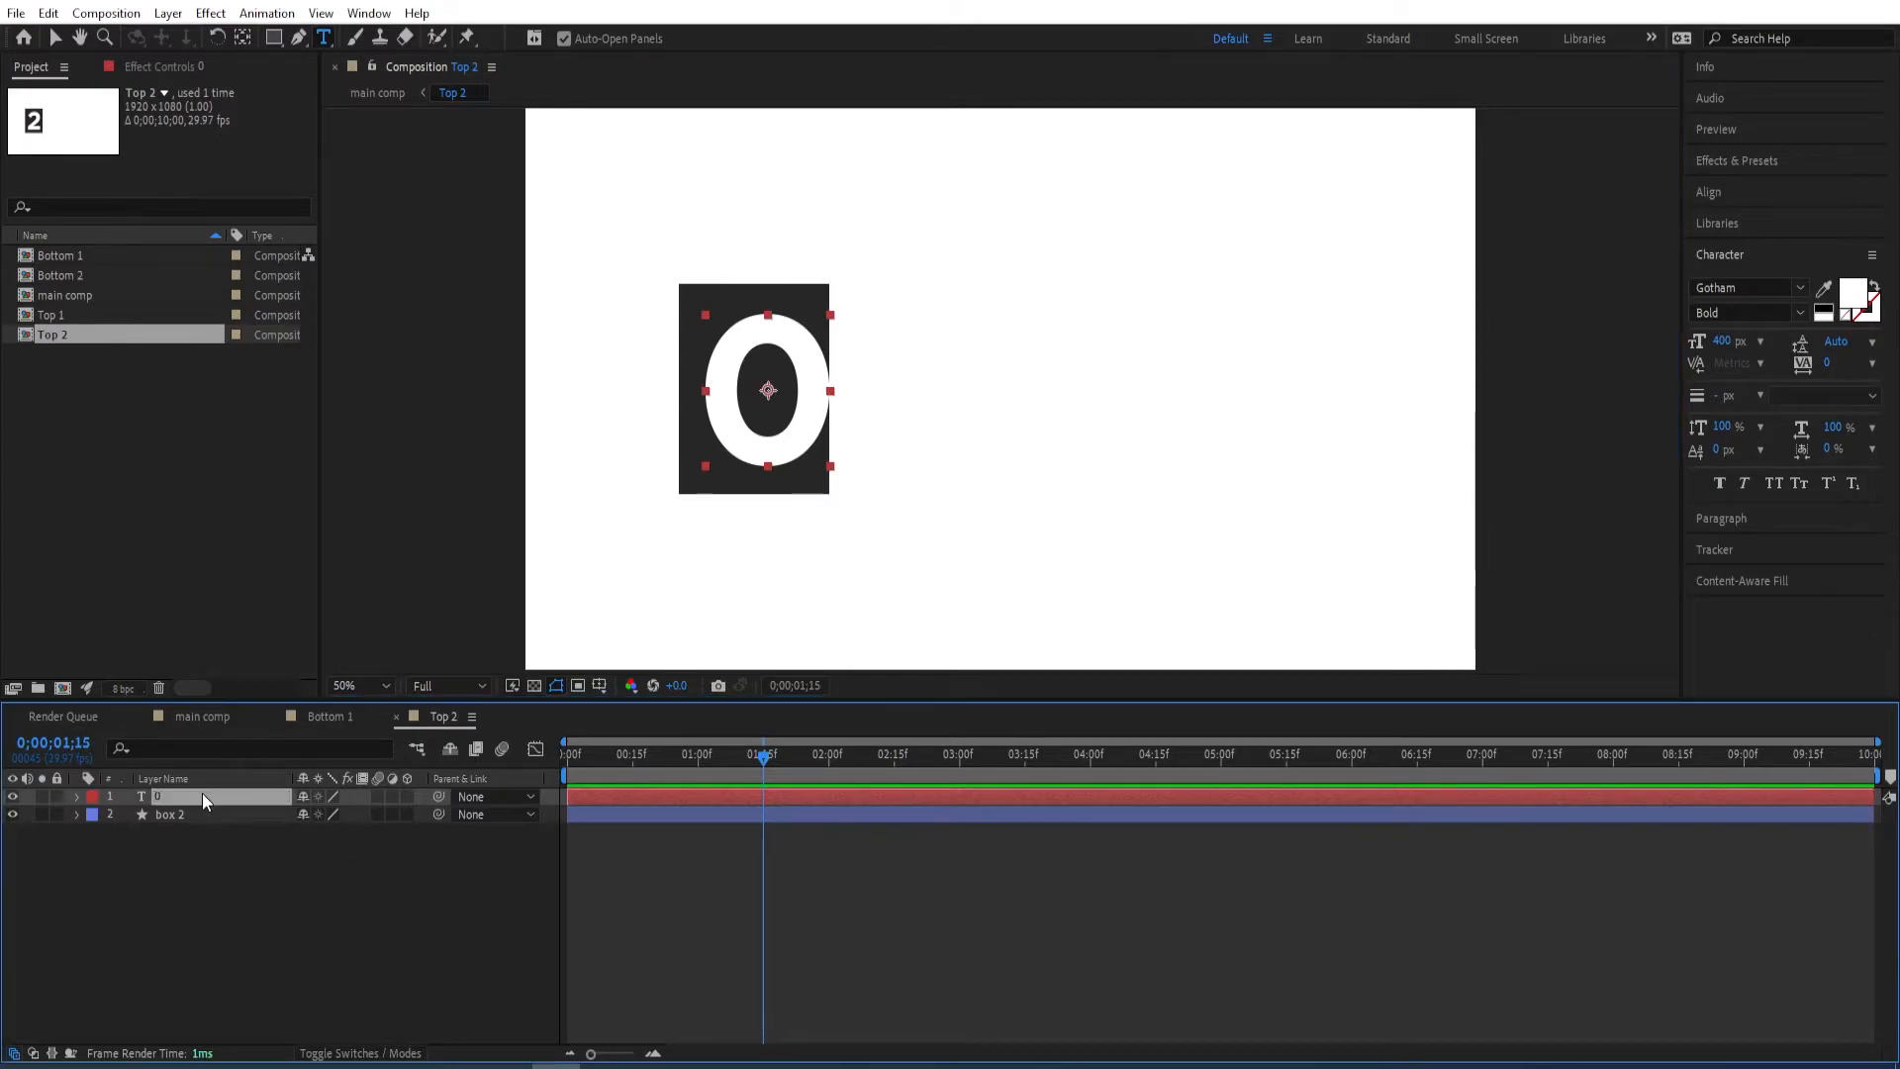
key(p)
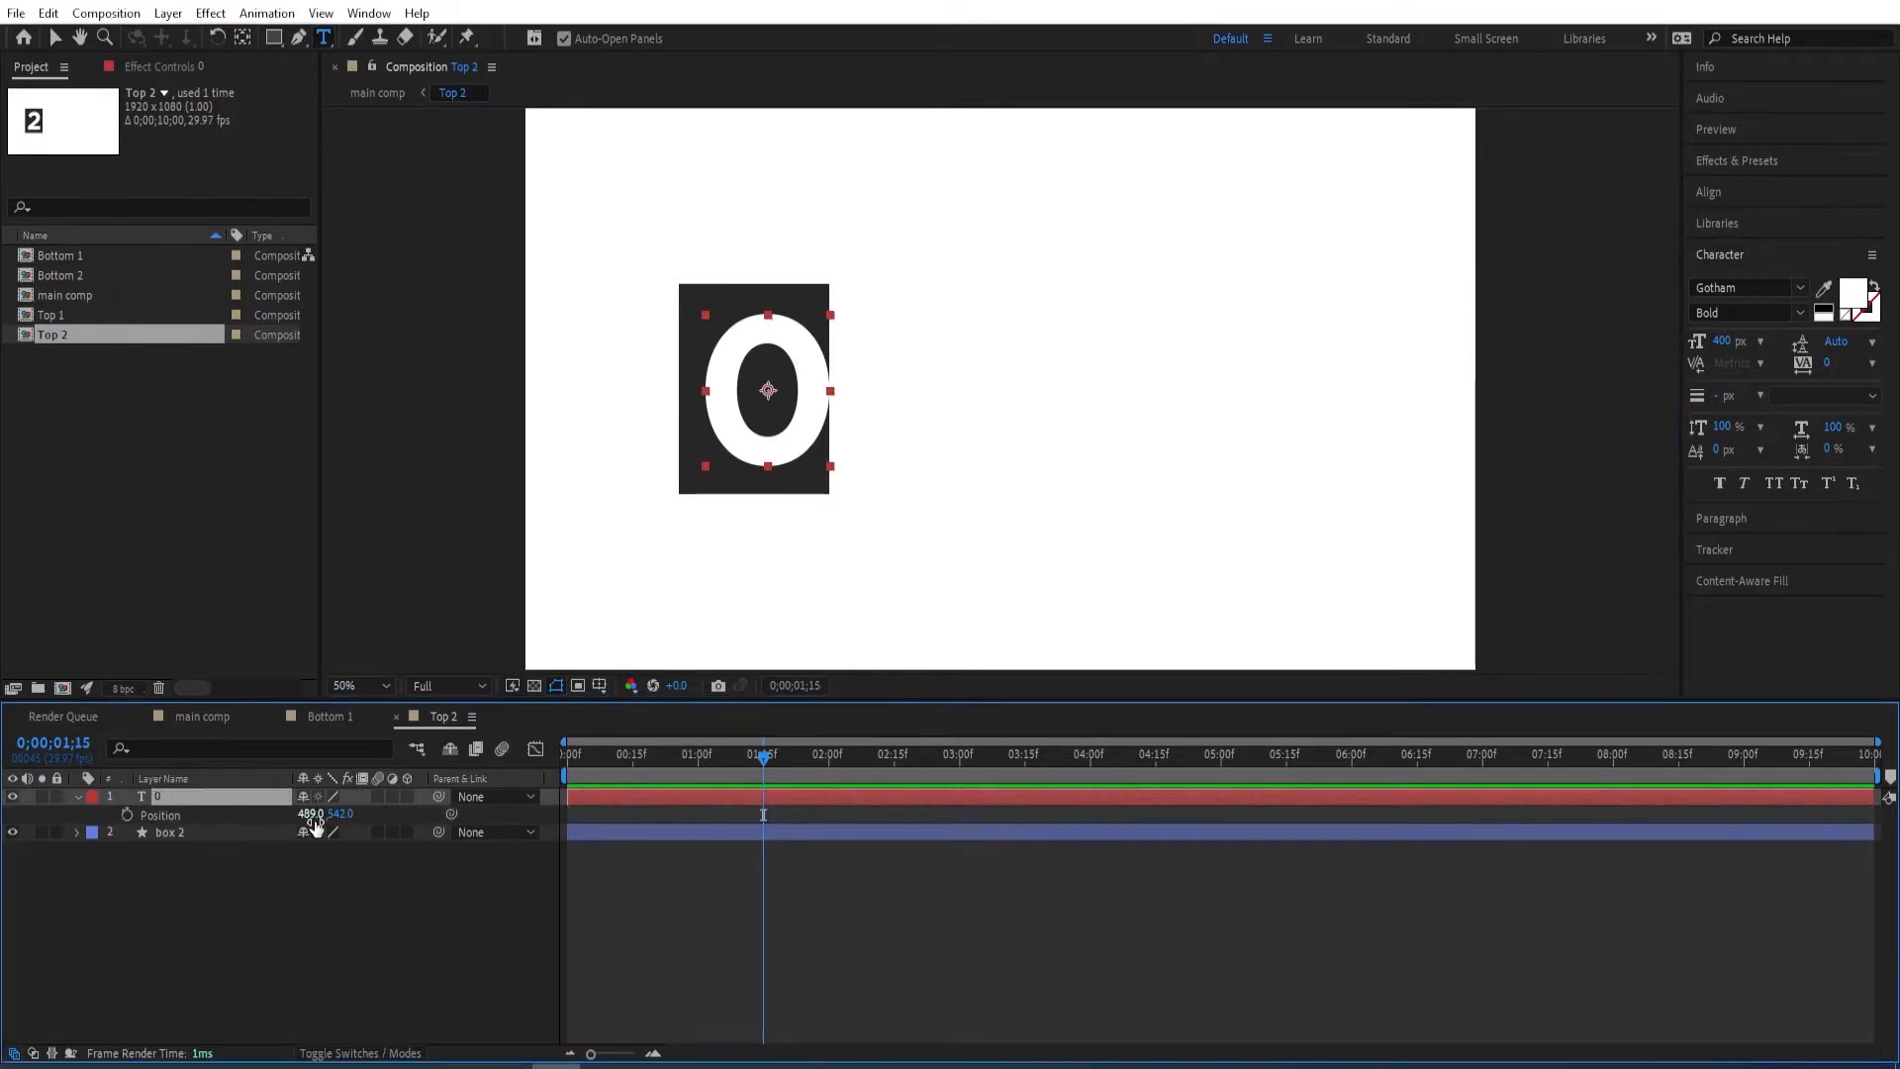
key(v)
drag(793, 445, 782, 447)
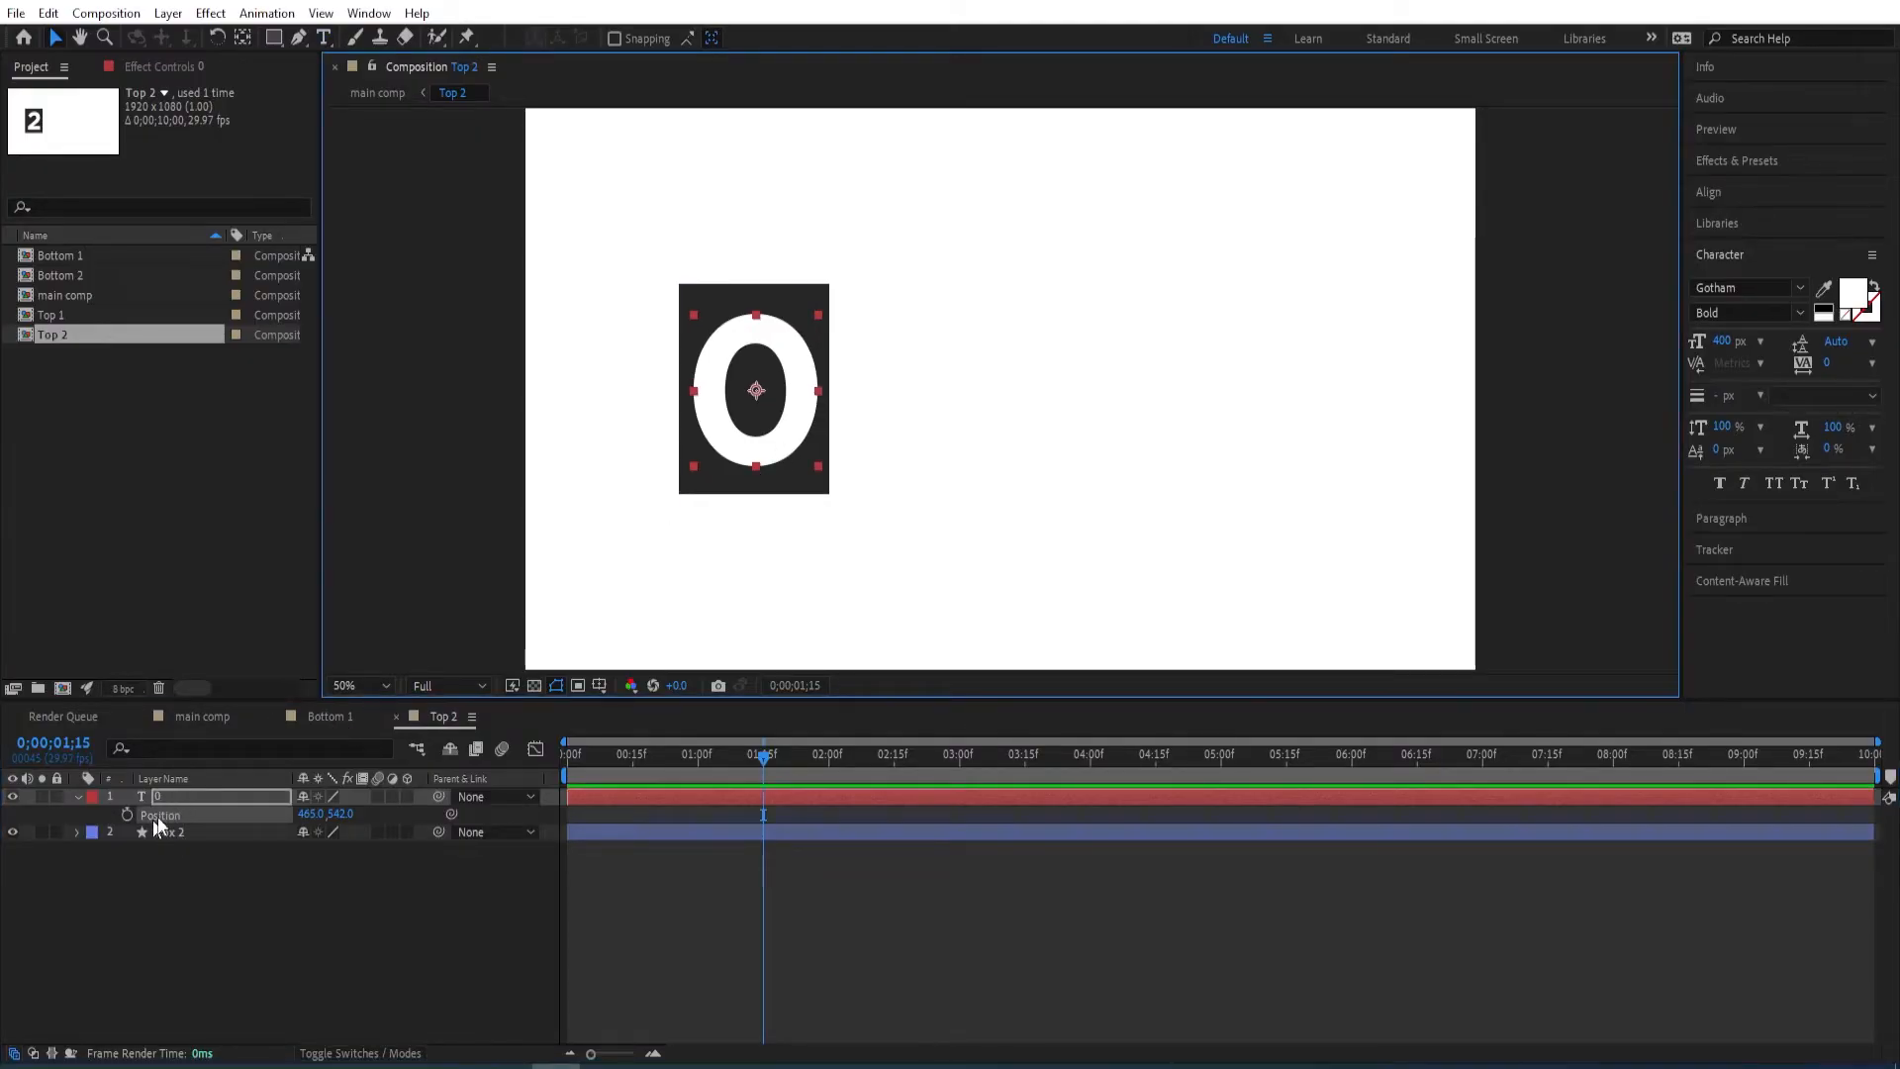
click(309, 817)
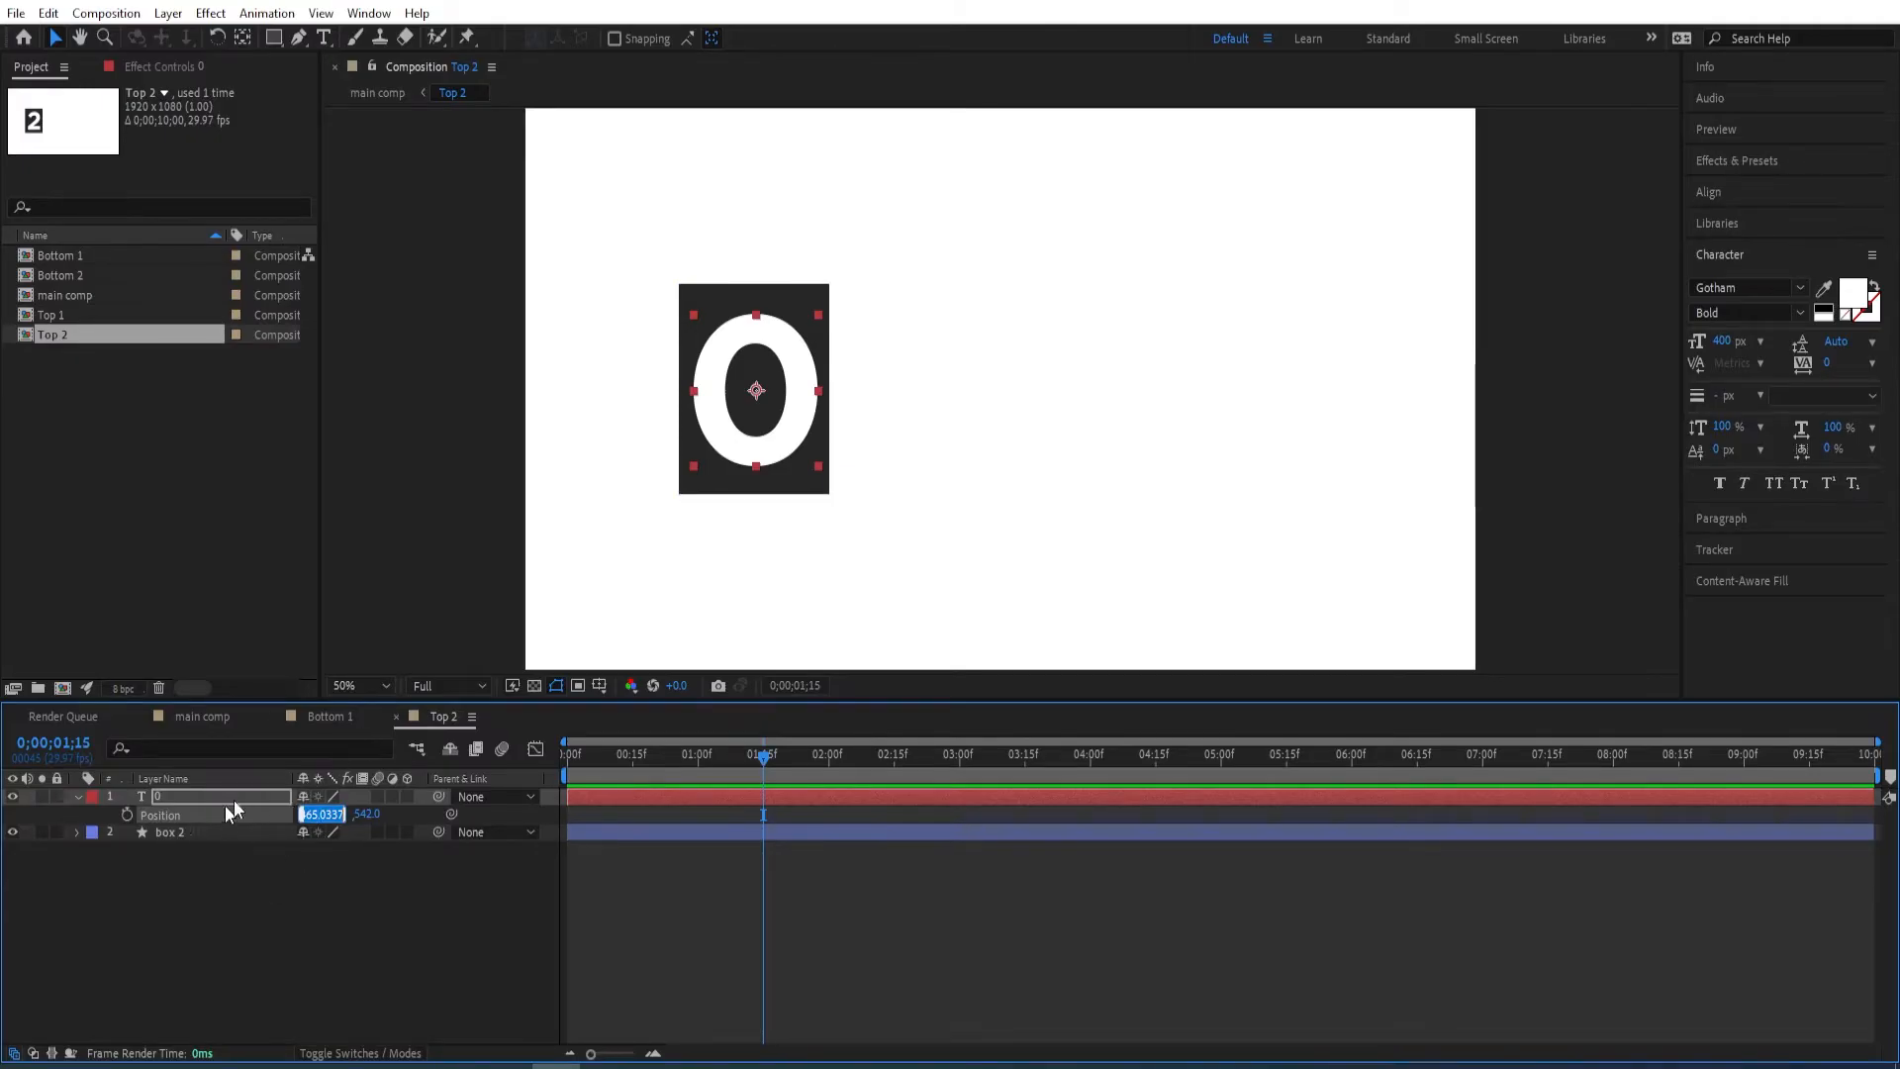
click(181, 715)
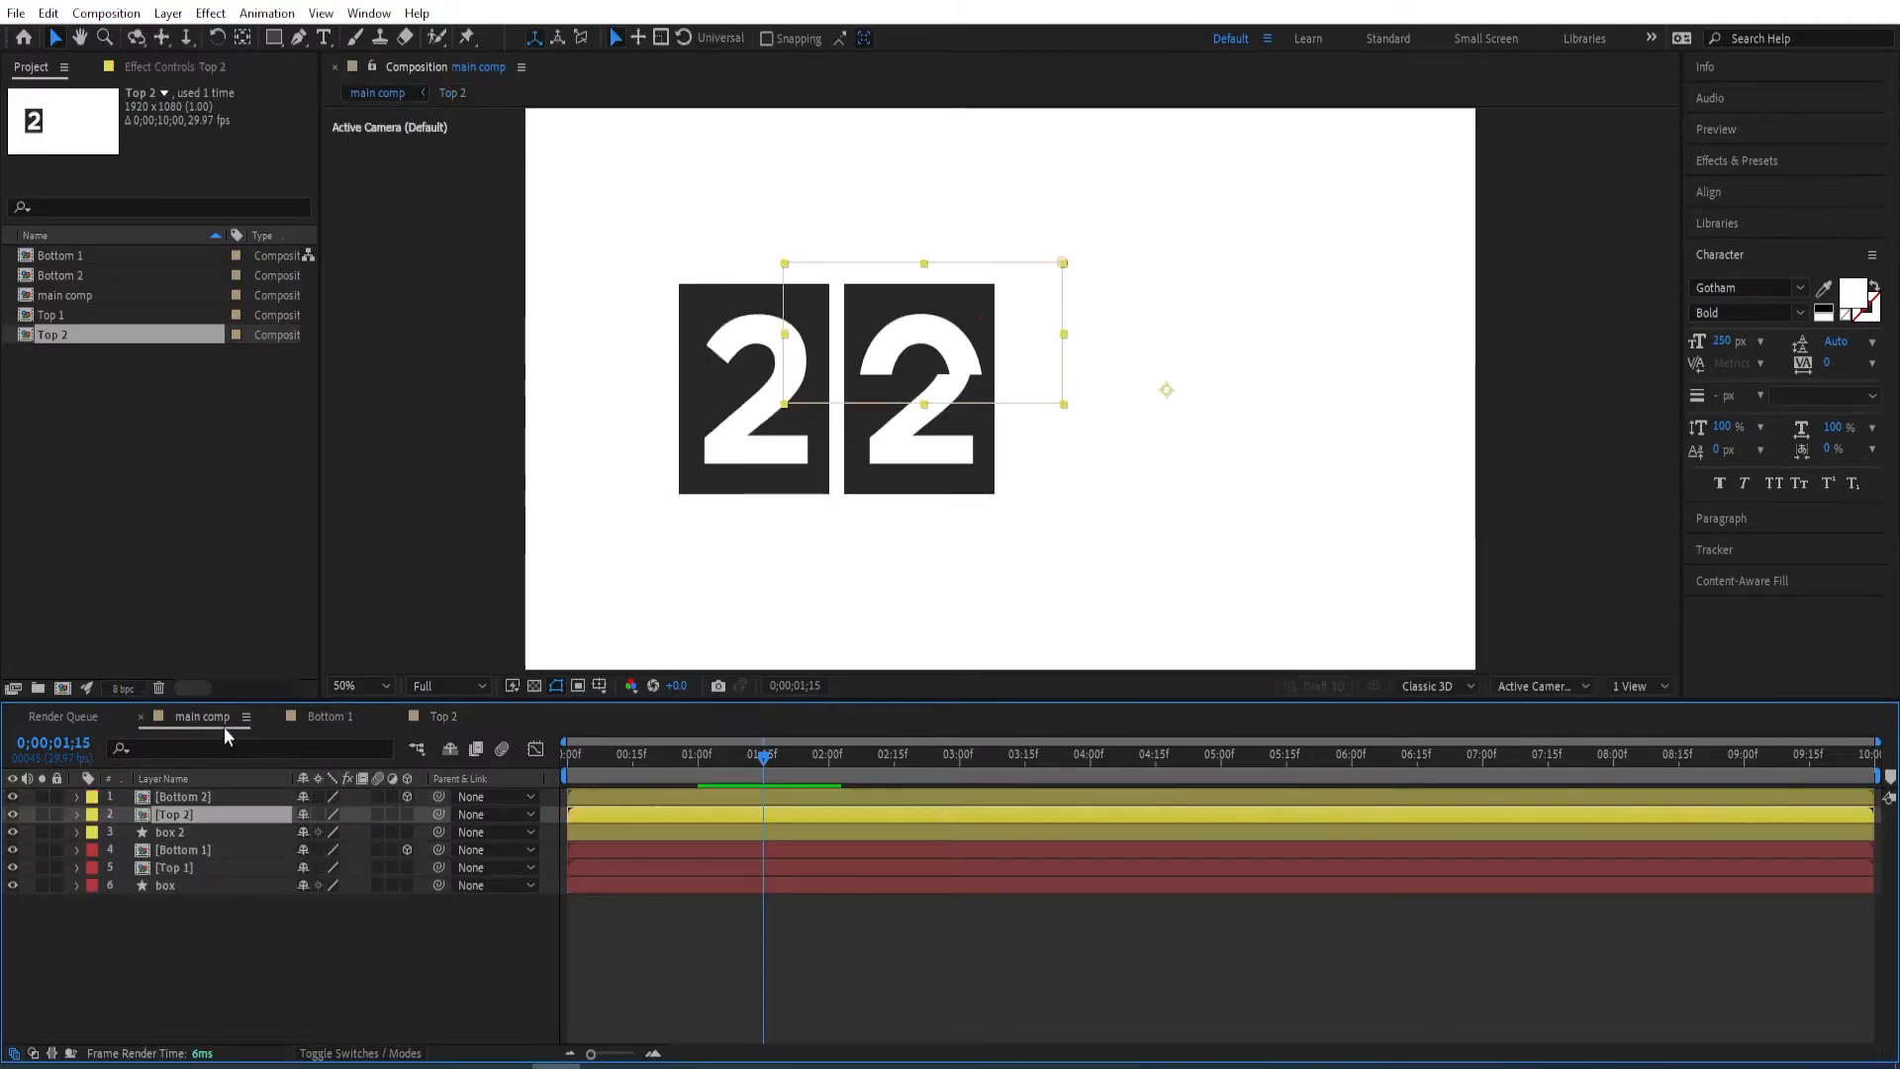
- Open the Bottom 2 composition and change its text layer from 2 to 0
double_click(182, 798)
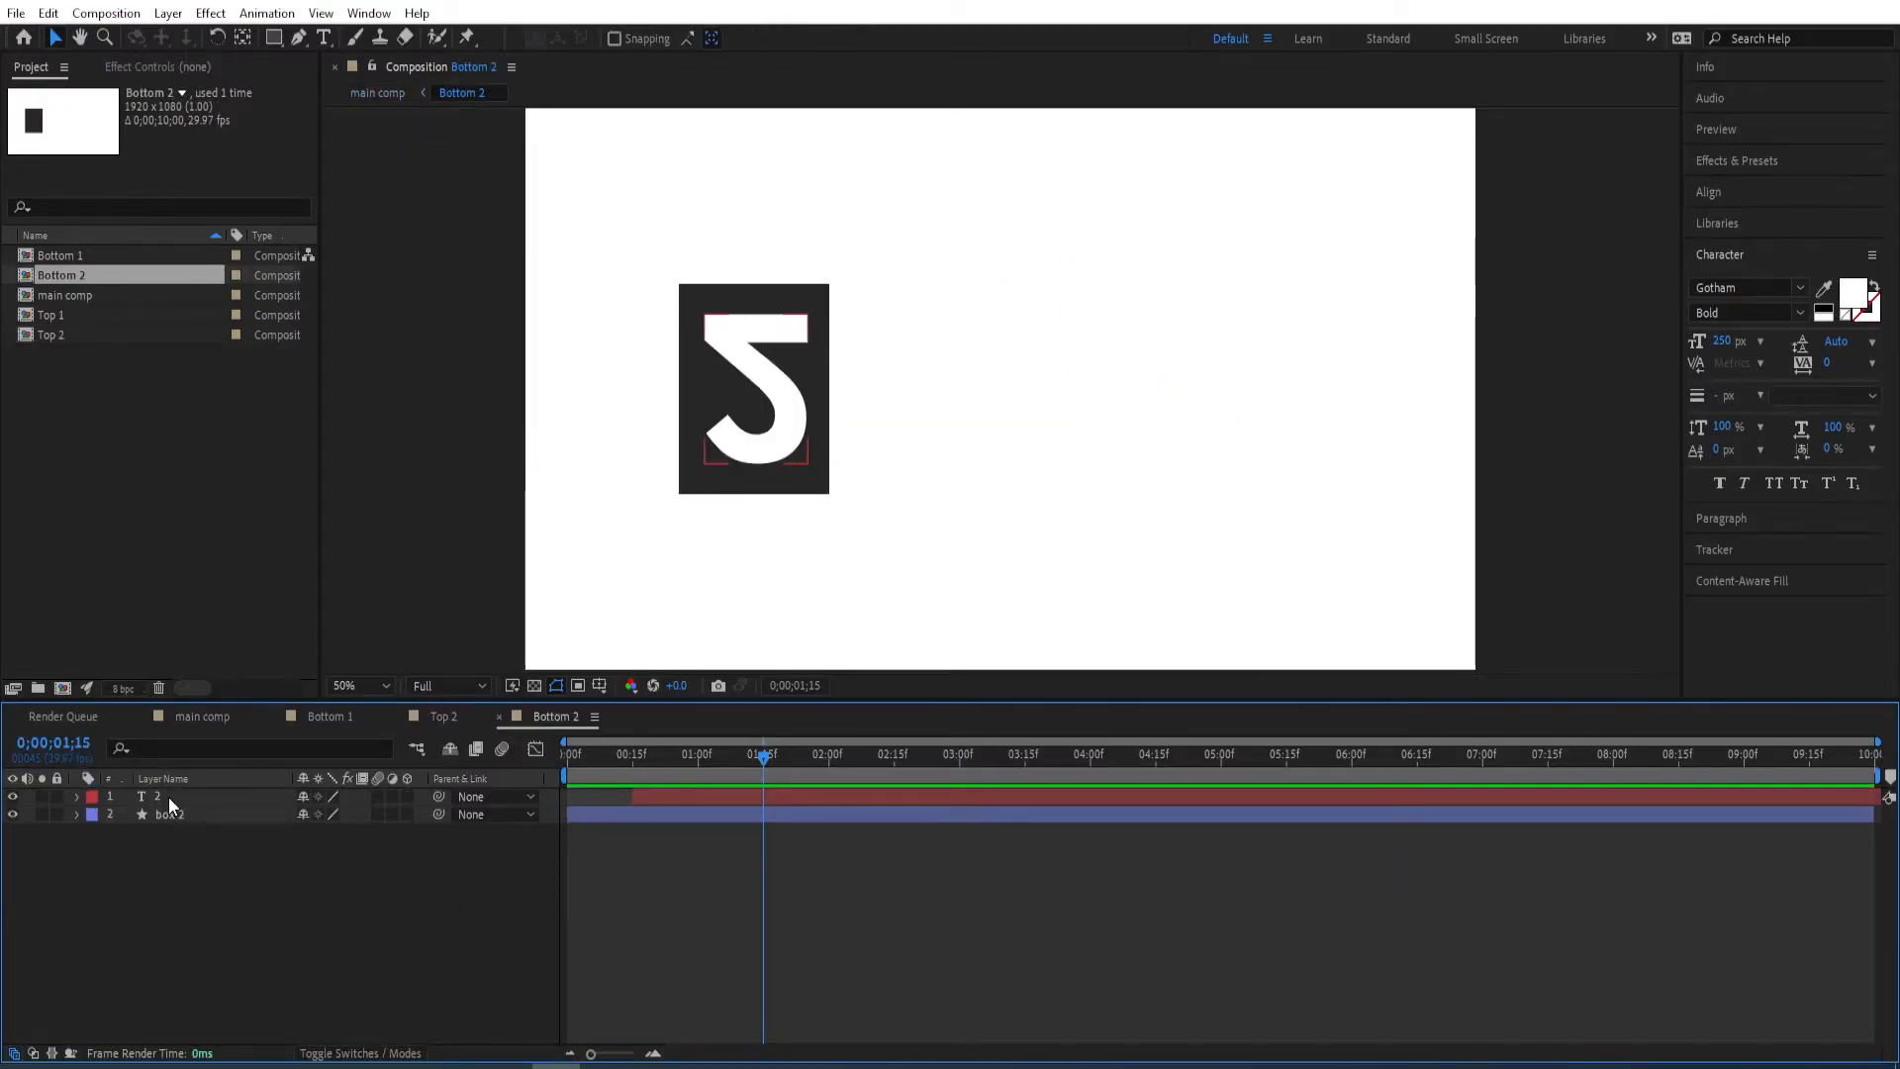
double_click(168, 798)
text(0)
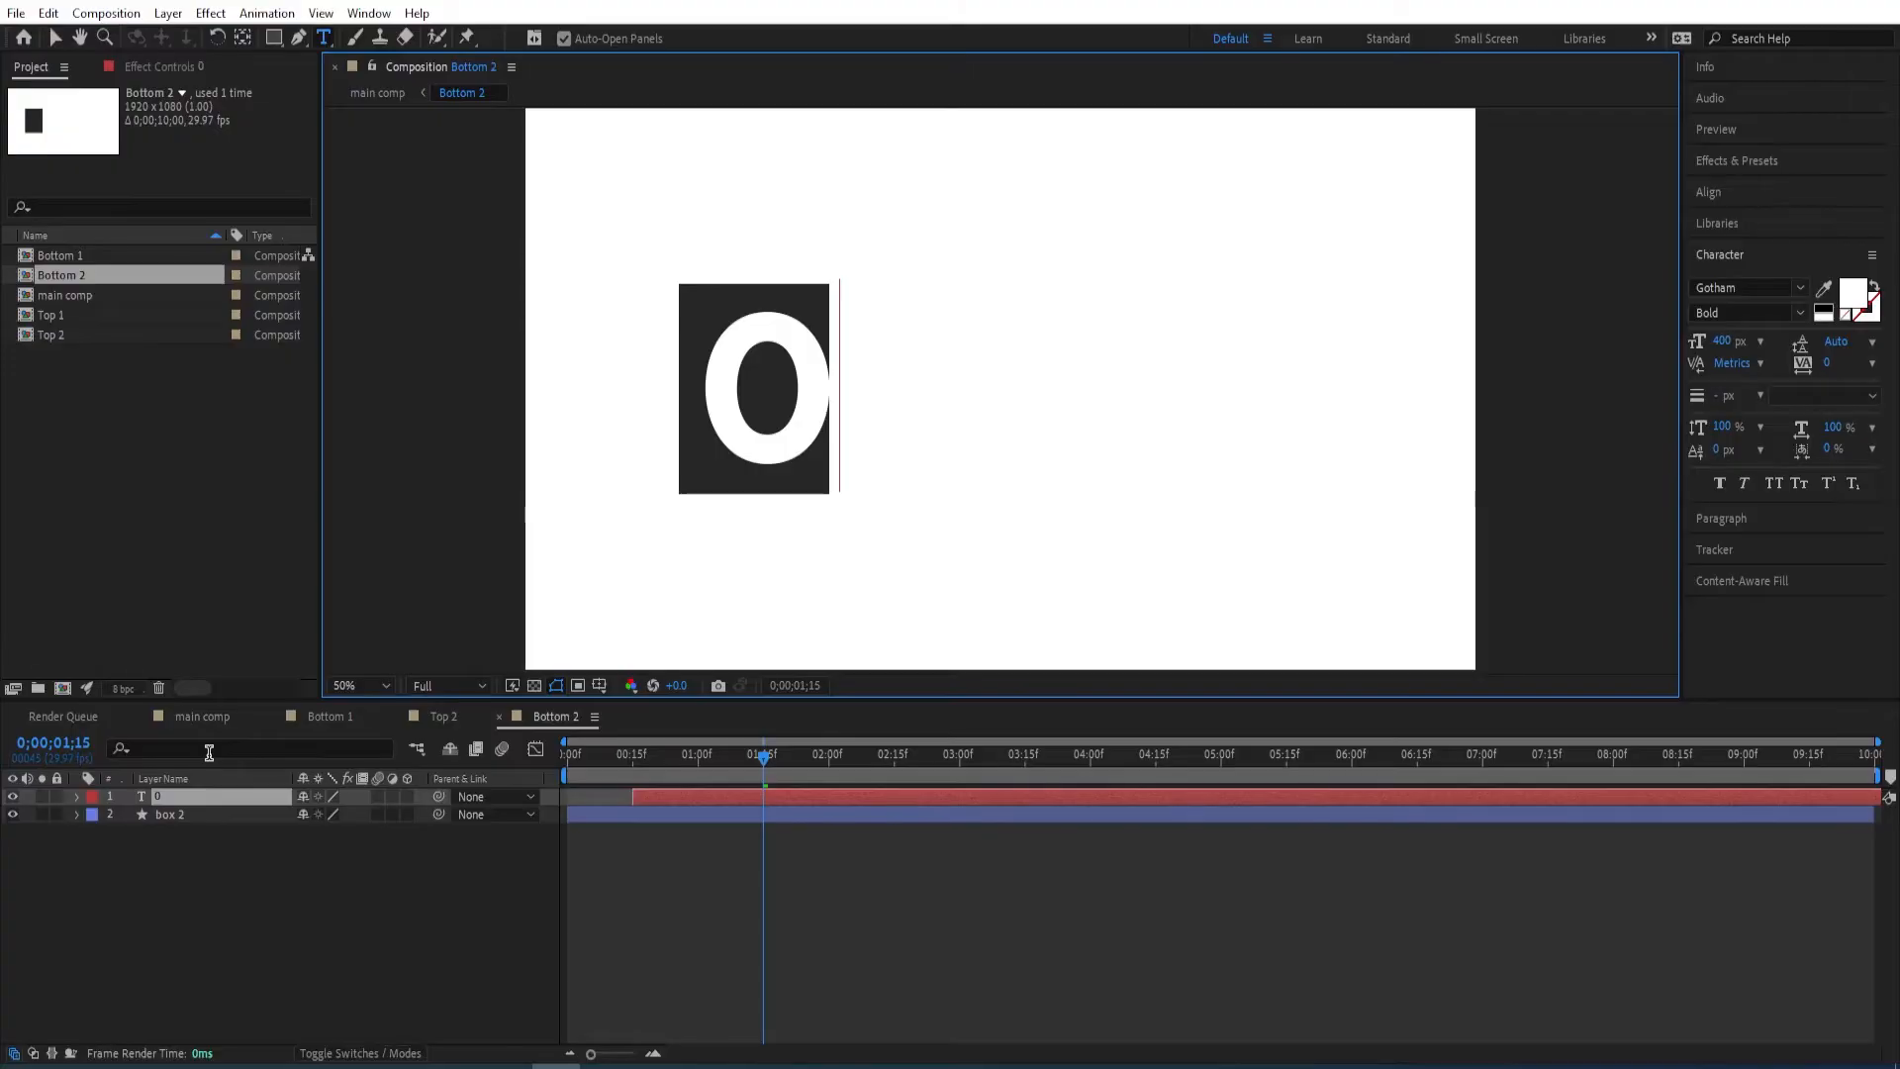
key(Escape)
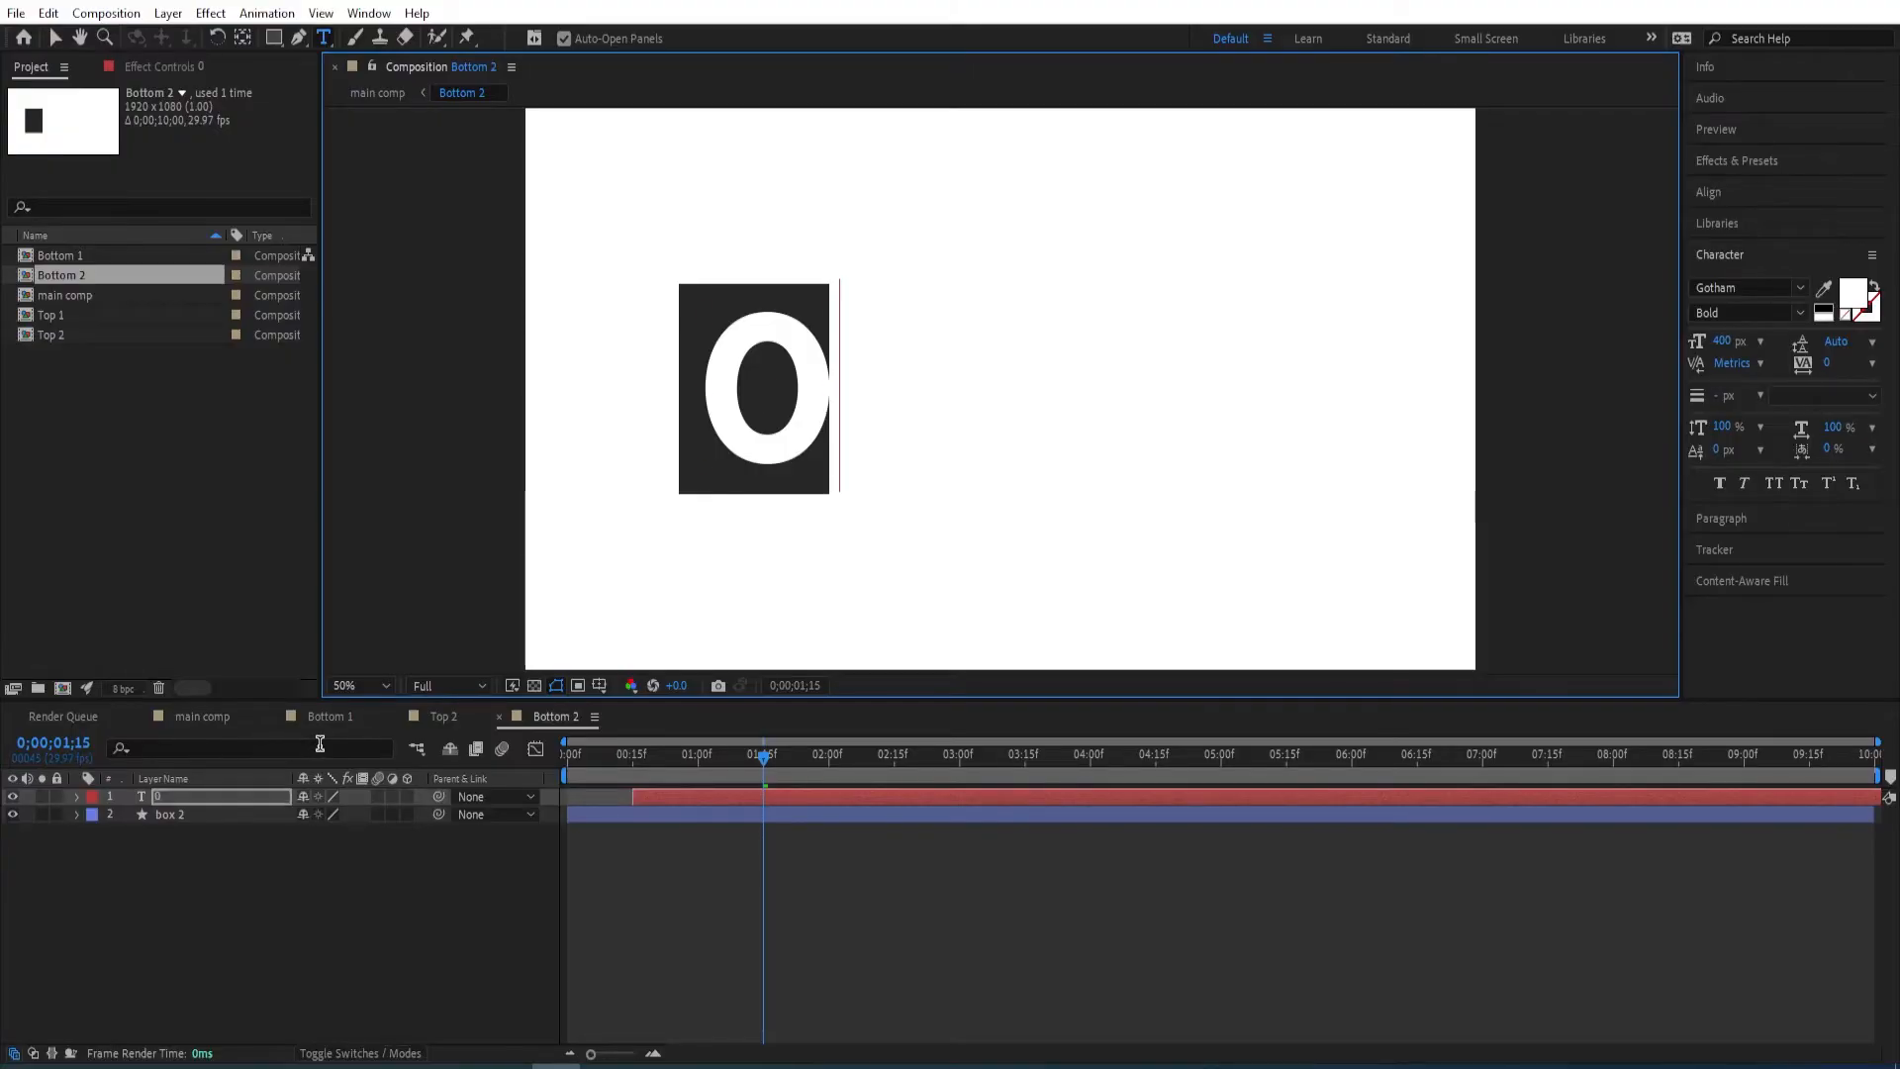
- Center the 0 text layer on its box in Bottom 2 by setting its X position to about 465
key(p)
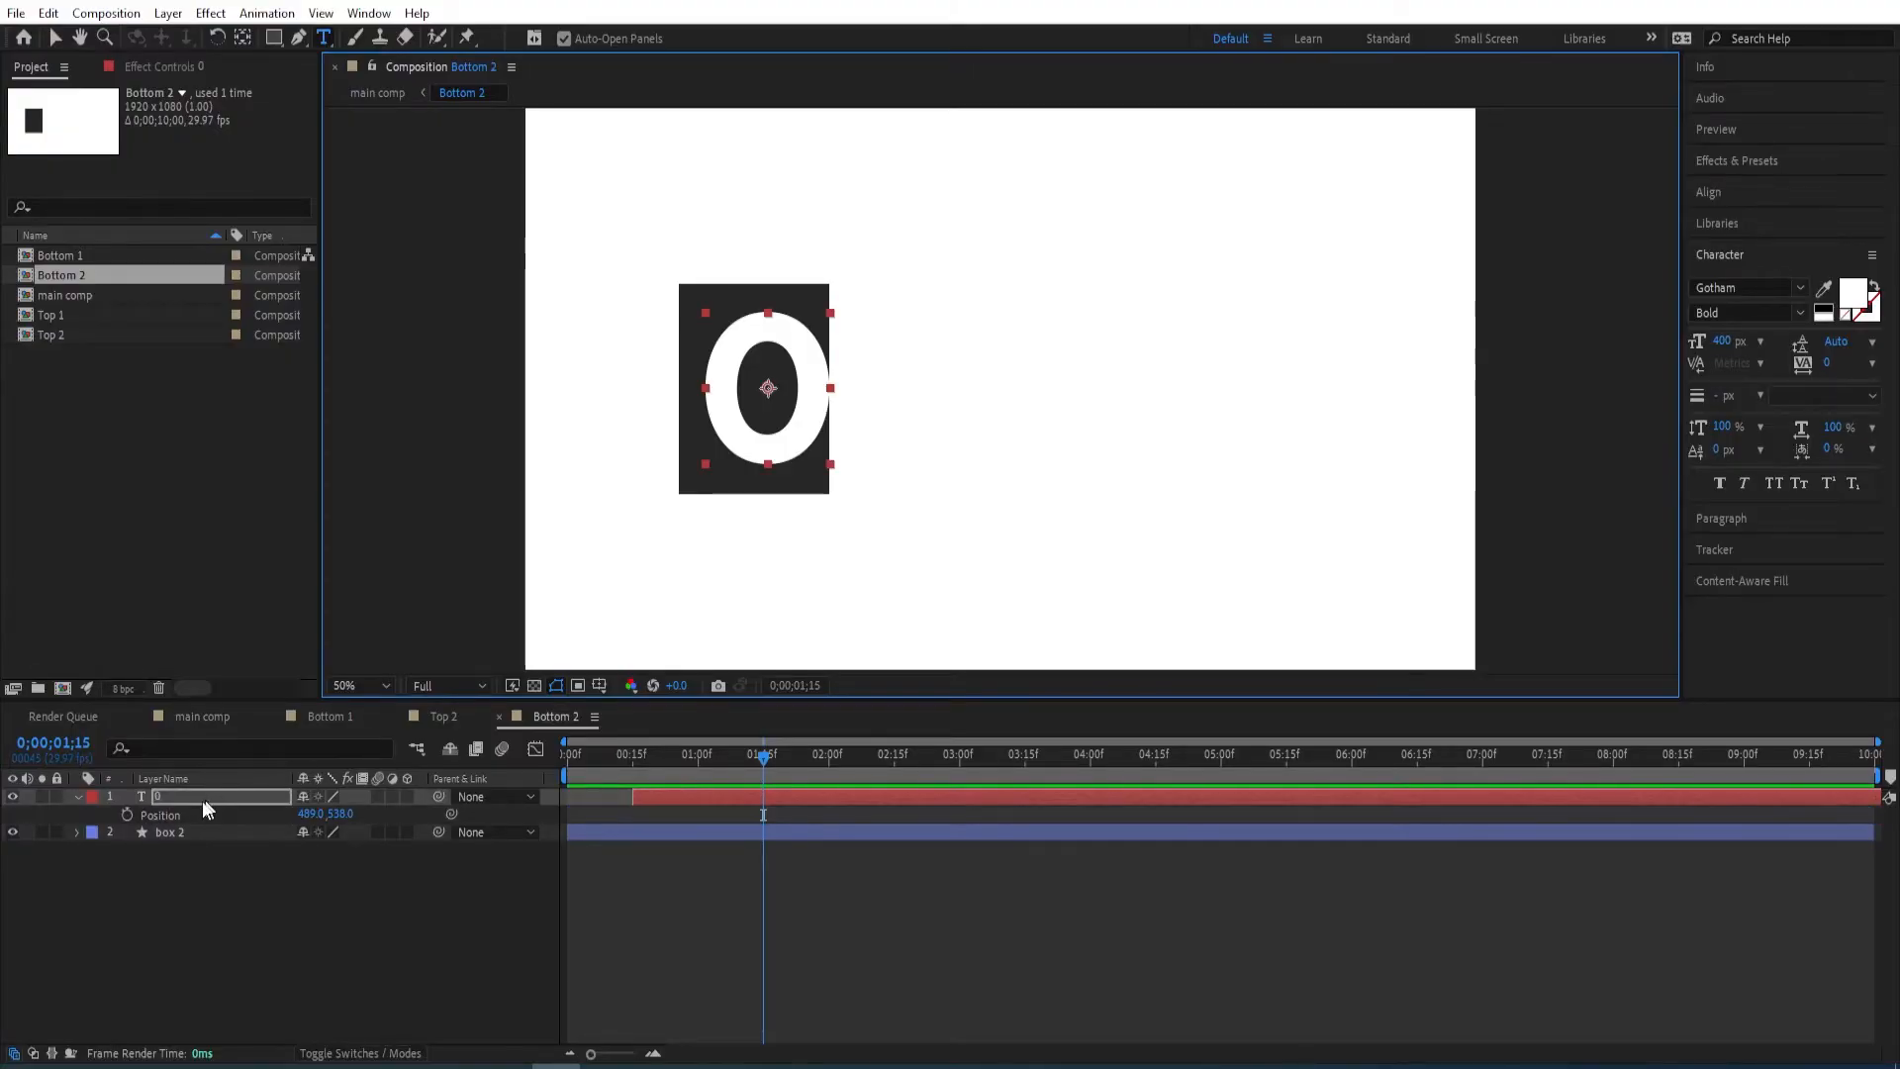
click(325, 813)
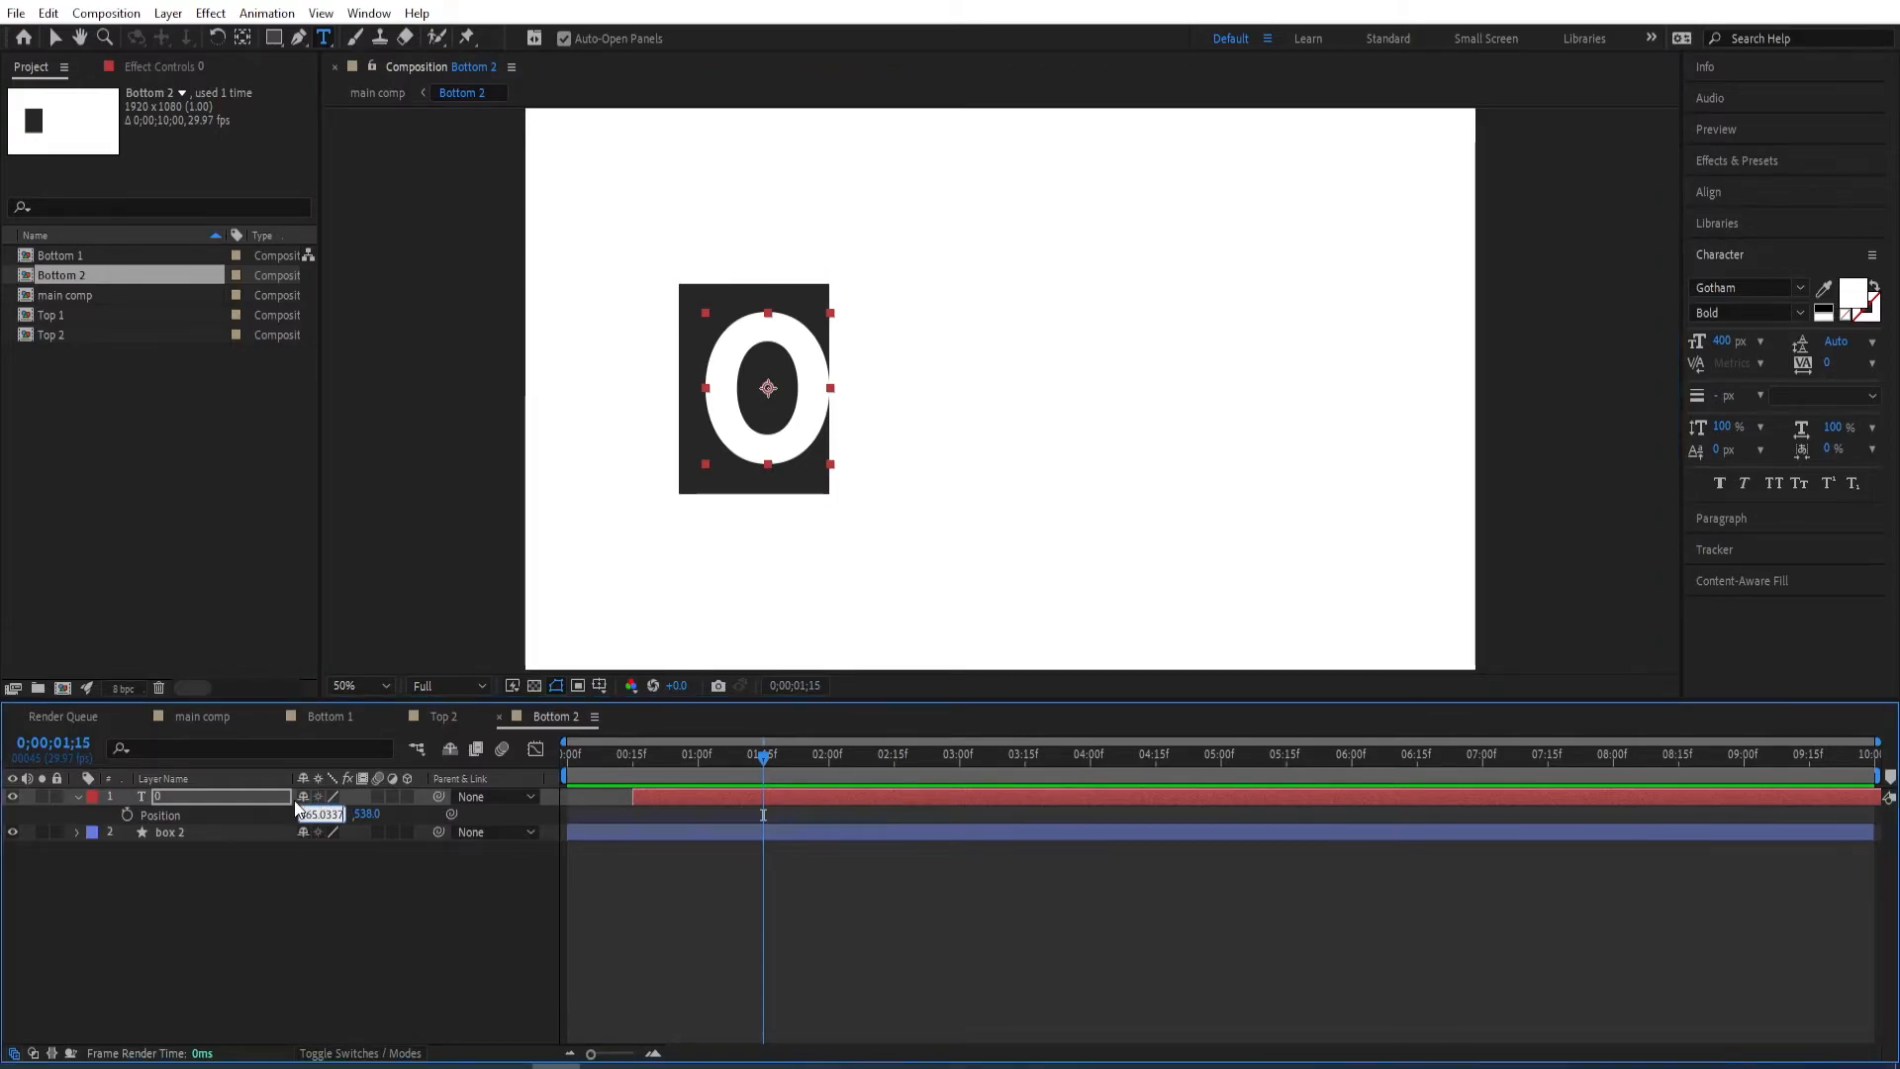
key(Return)
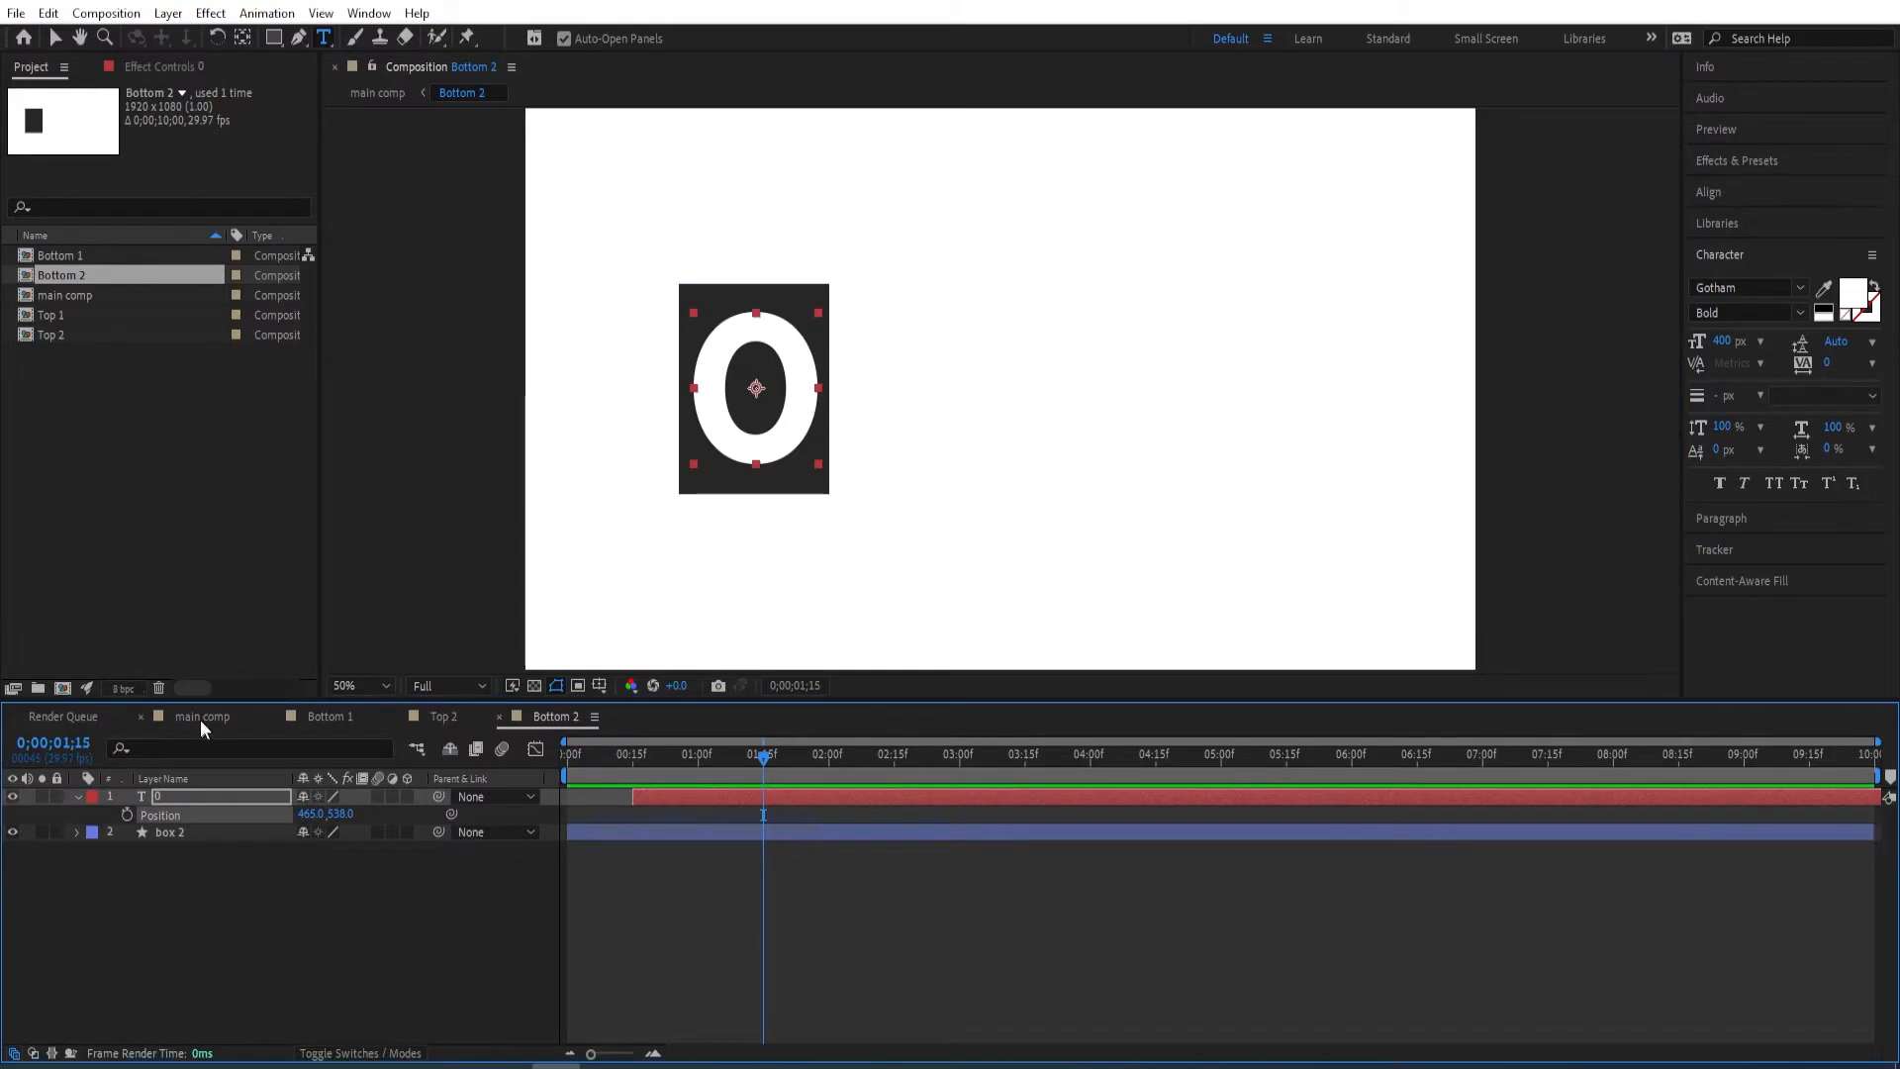
- Return to main comp and play the two-digit flip animation from the first frame
click(201, 717)
drag(761, 764, 570, 774)
key(space)
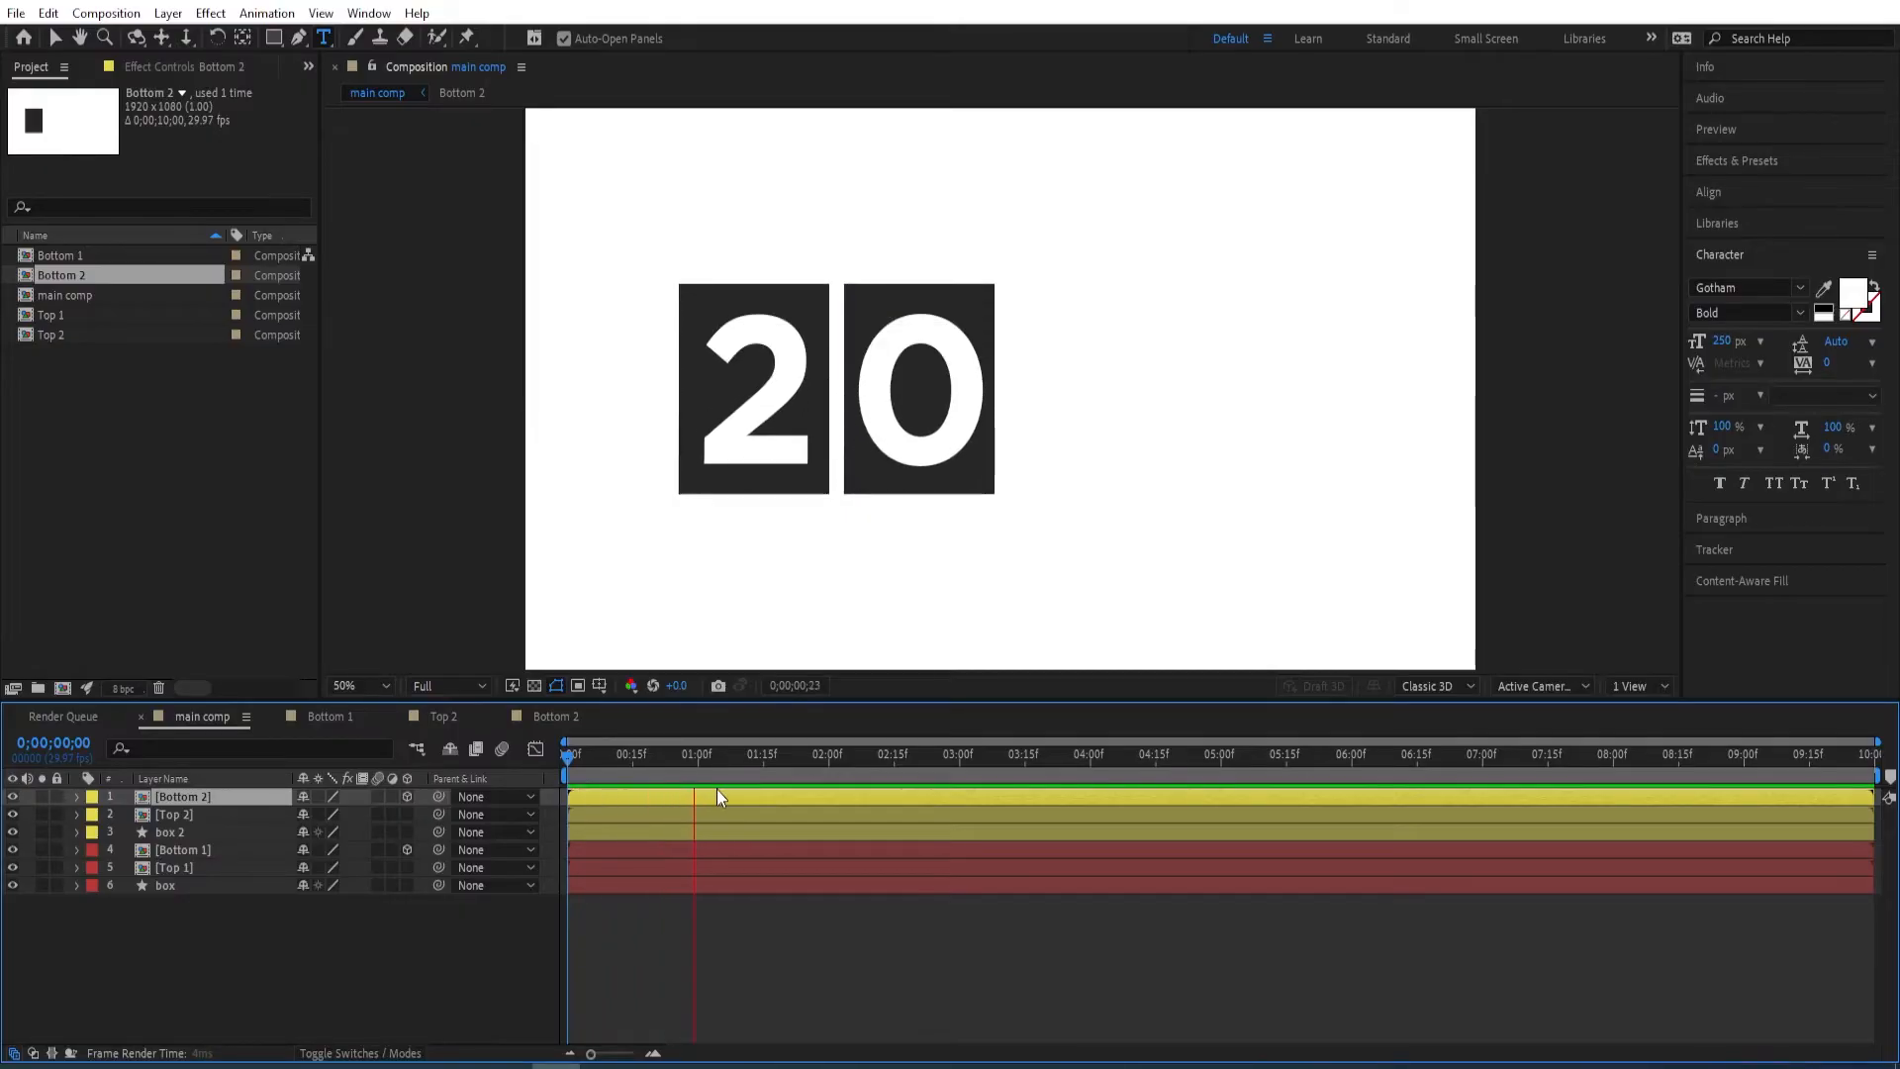
click(388, 929)
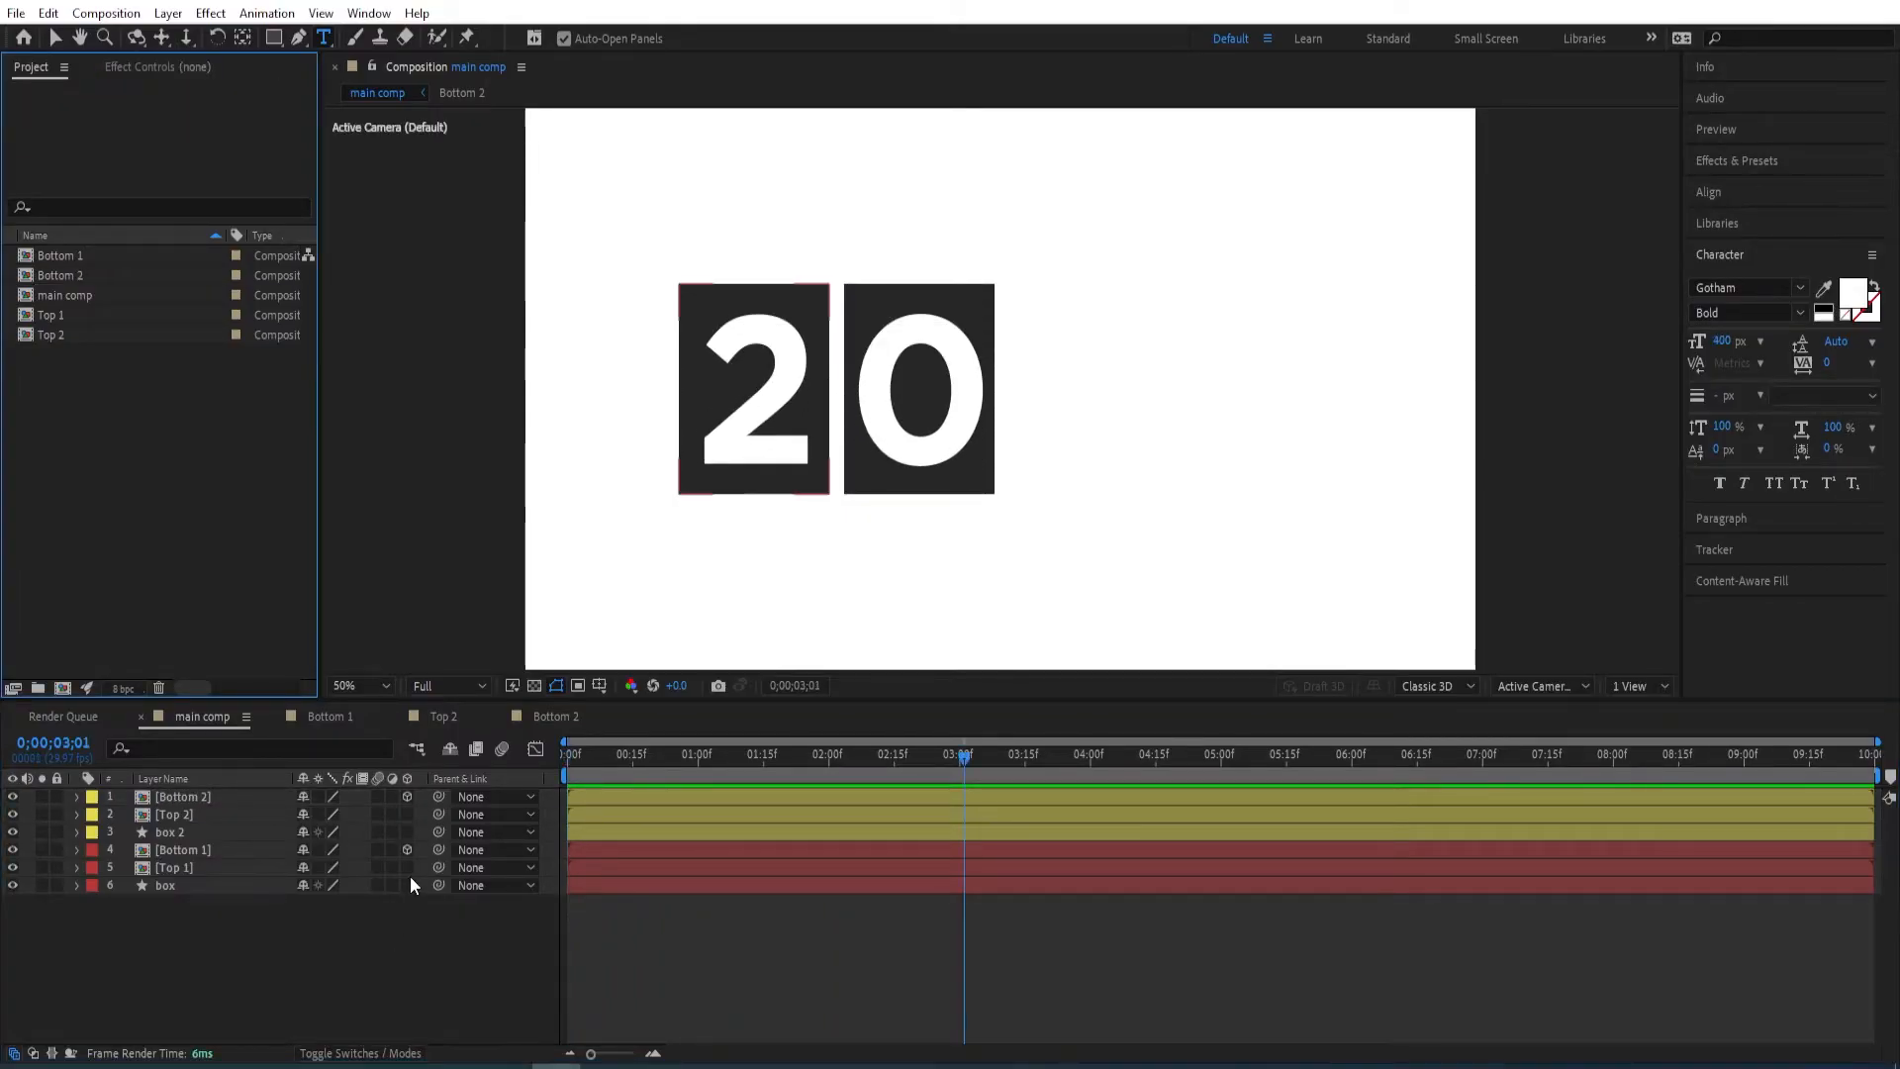
- Duplicate the Top 2 and Bottom 2 compositions in the project to get Top 3 and Bottom 3
click(204, 814)
click(59, 335)
ctrl+click(61, 275)
key(ctrl+d)
- Duplicate the three yellow layers, stack the copies above the originals and give them a purple label
shift+click(170, 832)
key(ctrl+d)
drag(169, 837, 170, 792)
click(91, 832)
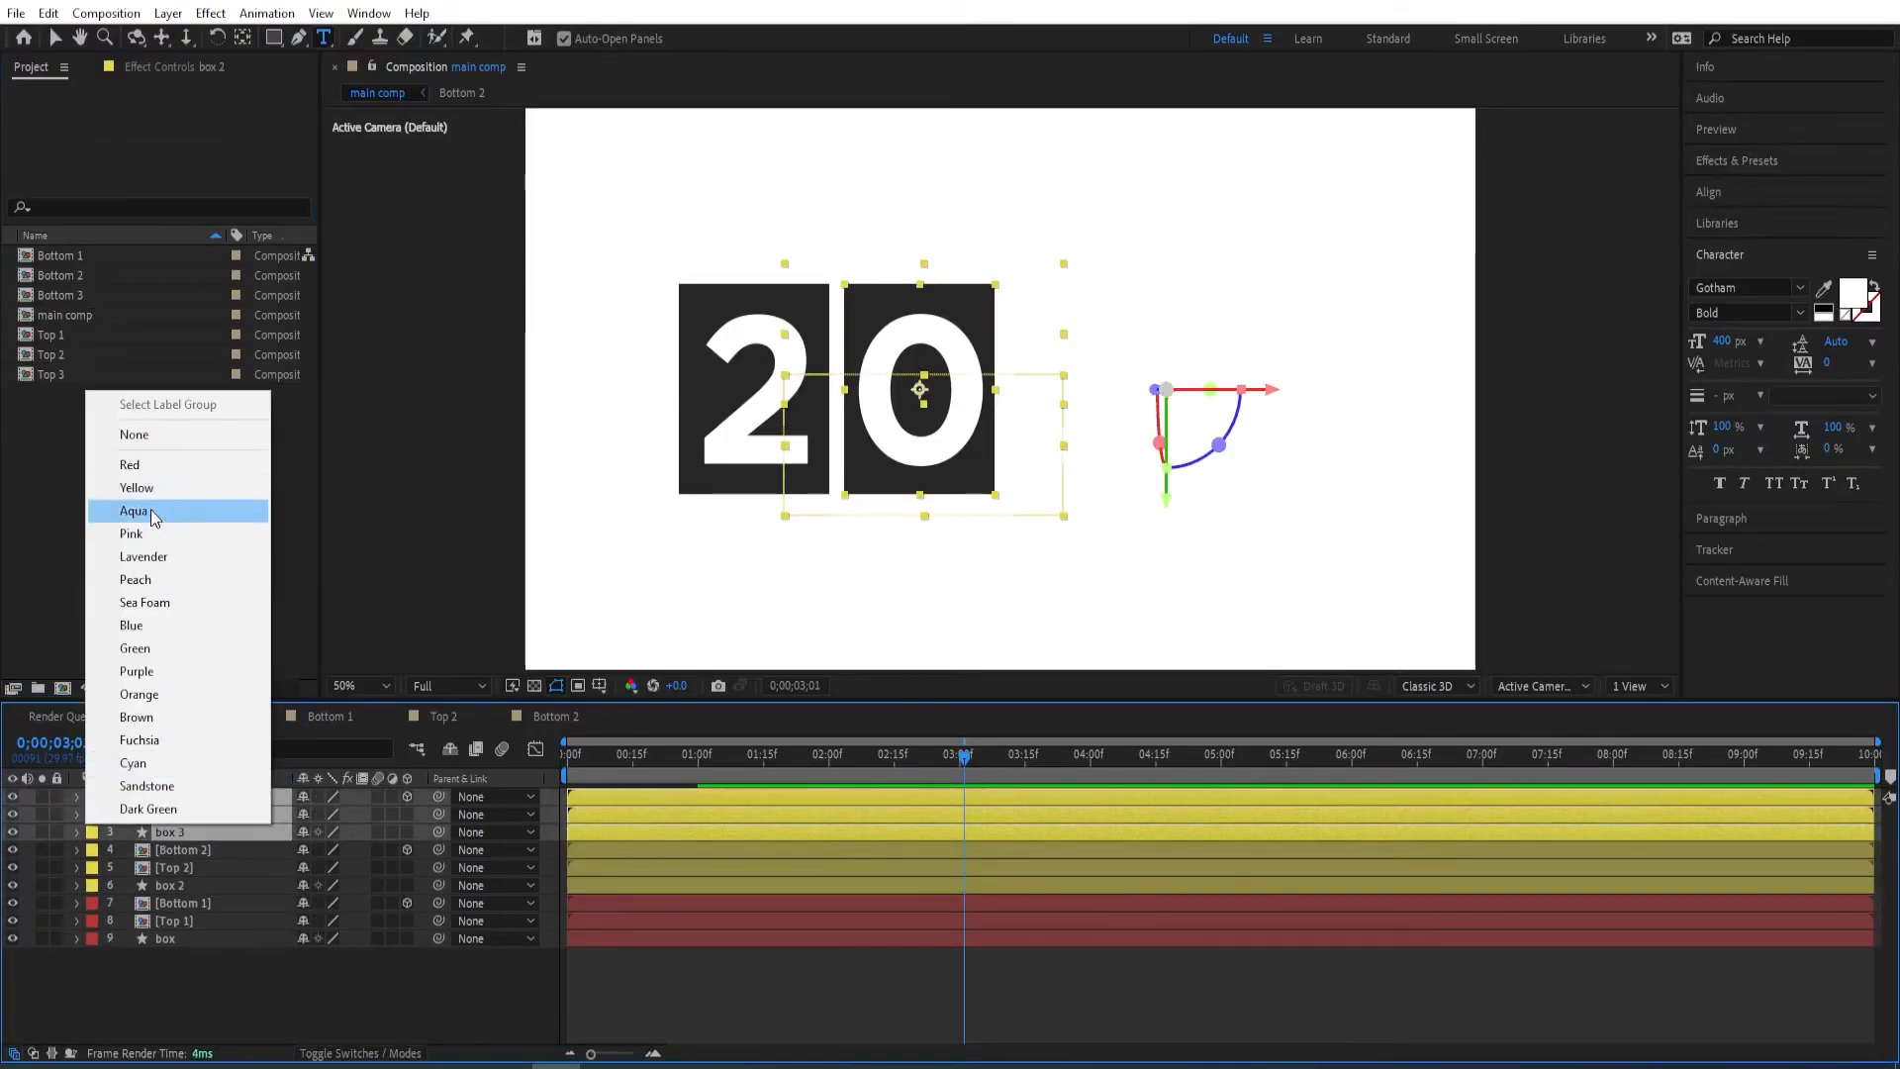
click(137, 672)
- Replace the sources of the purple Top 2 and Bottom 2 layers with the Top 3 and Bottom 3 compositions
click(168, 815)
drag(51, 375, 175, 815)
click(186, 798)
drag(62, 295, 184, 797)
- Move the three purple layers together to the right of the second digit
shift+click(171, 832)
key(p)
drag(309, 815, 366, 817)
- Change the text layers in Top 3 and Bottom 3 to 2, with the Top 3 digit at X position about 460
double_click(52, 374)
double_click(176, 796)
text(2v)
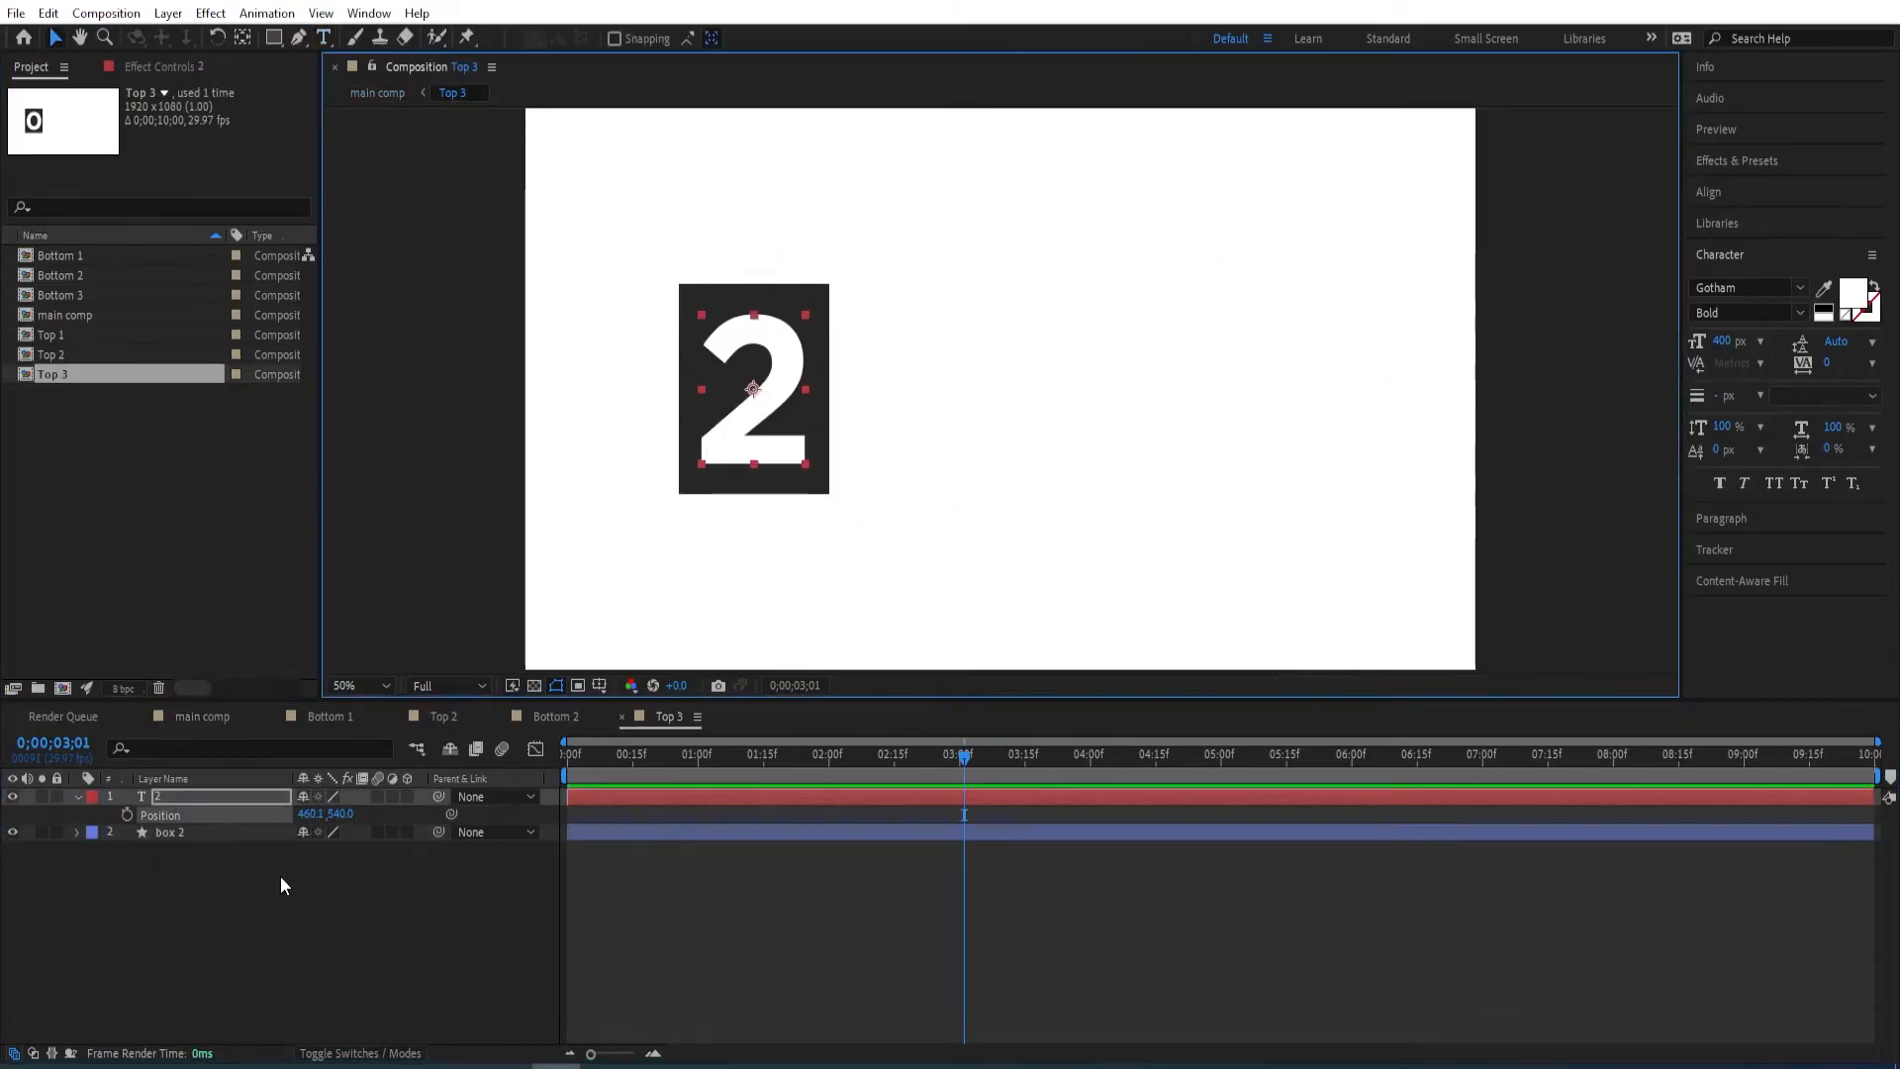
double_click(59, 295)
double_click(176, 796)
text(2)
- Duplicate the Top 3 and Bottom 3 compositions and main comp's three purple layers, giving the layer copies an orange label
click(202, 717)
ctrl+click(51, 374)
key(ctrl+d)
key(ctrl+d)
click(91, 814)
click(136, 695)
- Replace the sources of the orange Top 3 and Bottom 3 layers with the Top 4 and Bottom 4 compositions
click(174, 815)
drag(51, 414, 174, 815)
click(184, 796)
drag(59, 315, 182, 800)
- Change the text layers in the Top 4 and Bottom 4 compositions to 3, adjusting the digit's position on its box
double_click(52, 413)
double_click(176, 796)
text(3)
click(311, 815)
double_click(59, 314)
double_click(176, 795)
text(3)
- In main comp, move the three orange layers right of the third digit, with the pre-comps at X position about 1957
click(202, 716)
shift+click(170, 833)
key(p)
drag(323, 814, 366, 837)
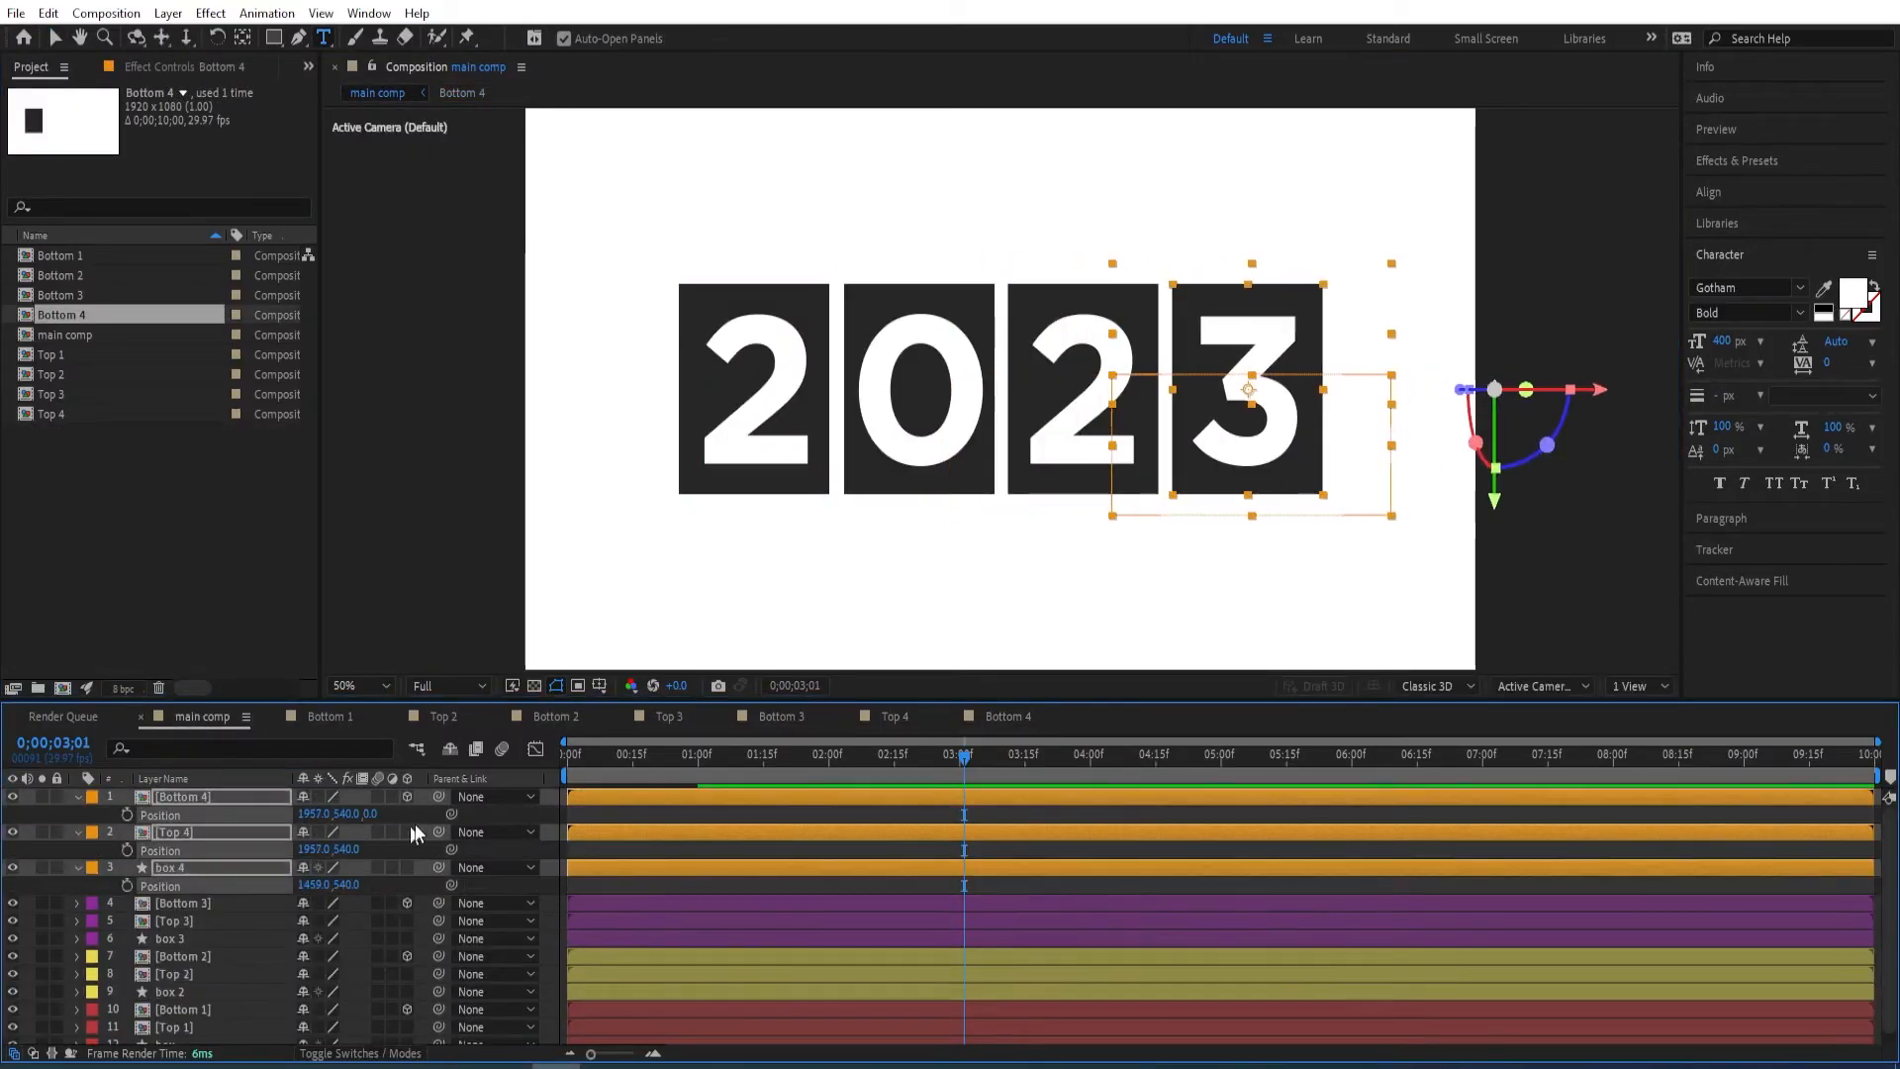
key(p)
click(262, 1019)
key(v)
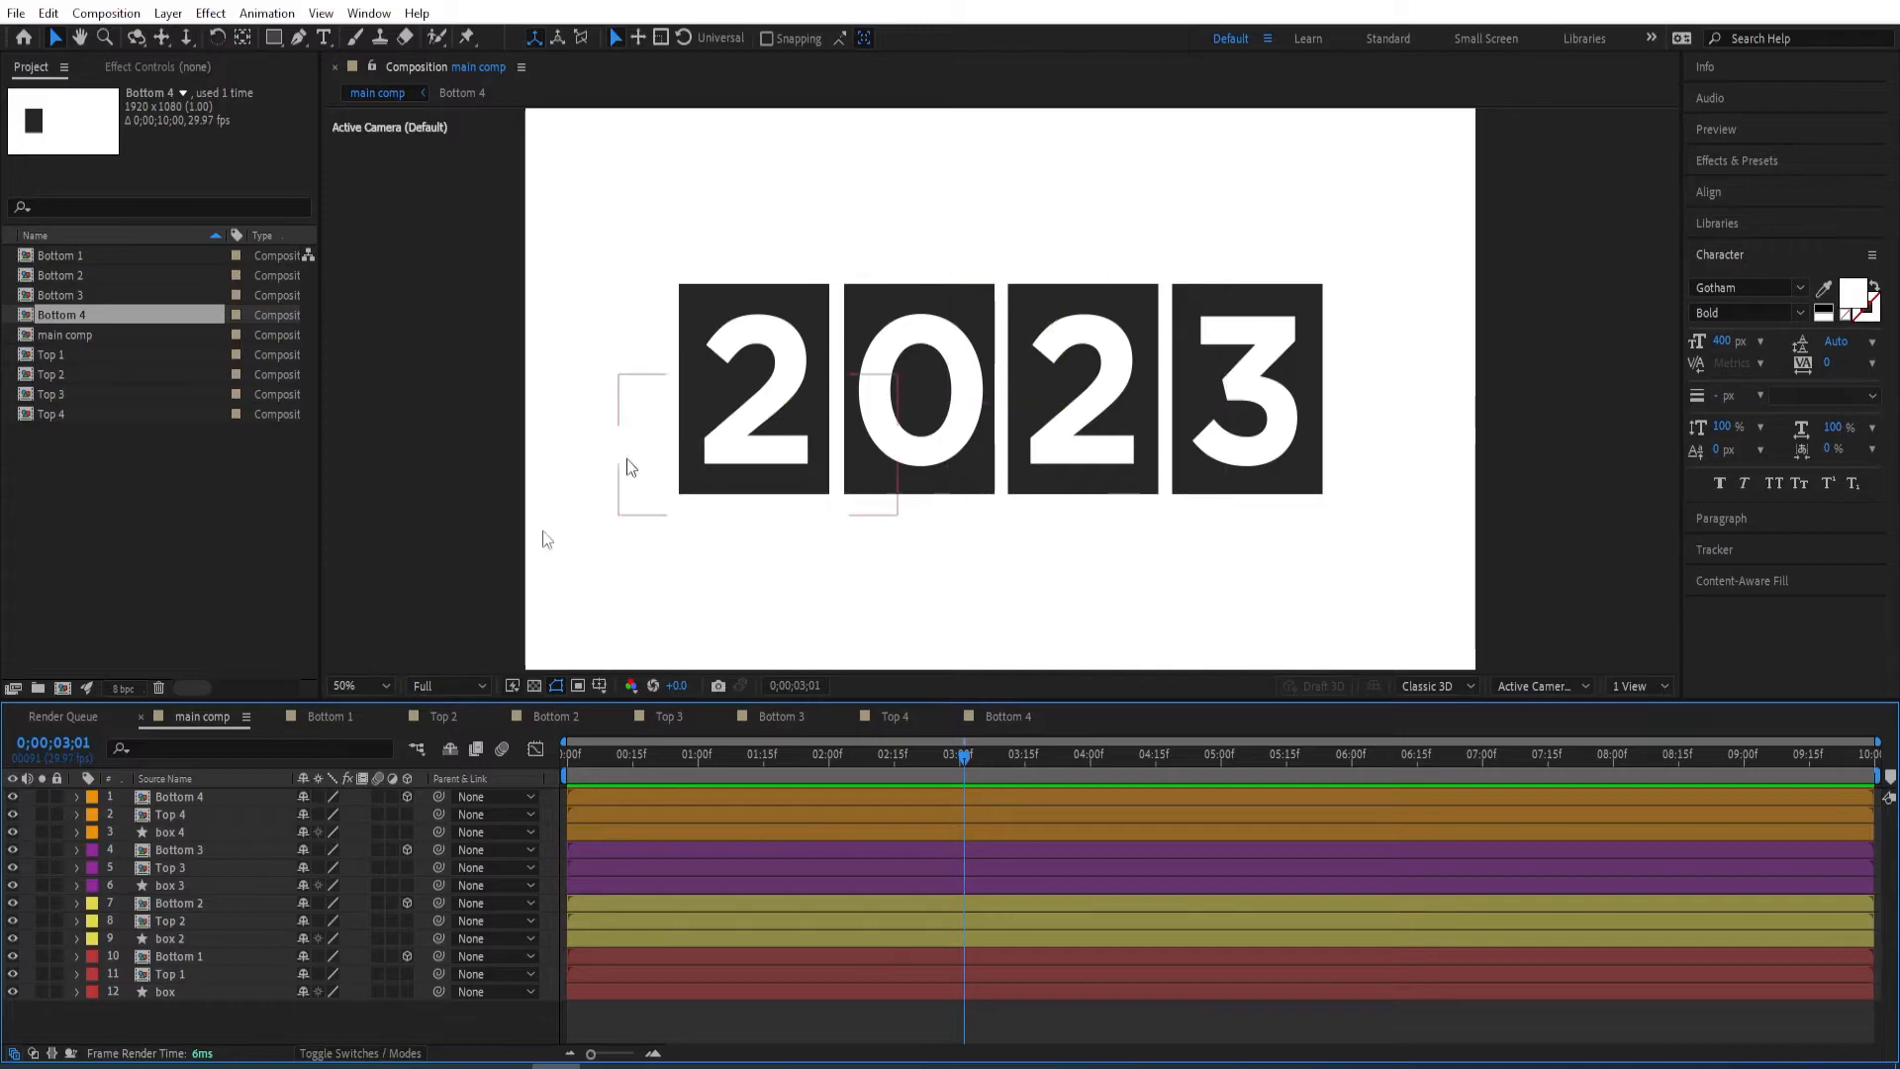
- Add a null object to main comp
right_click(287, 1017)
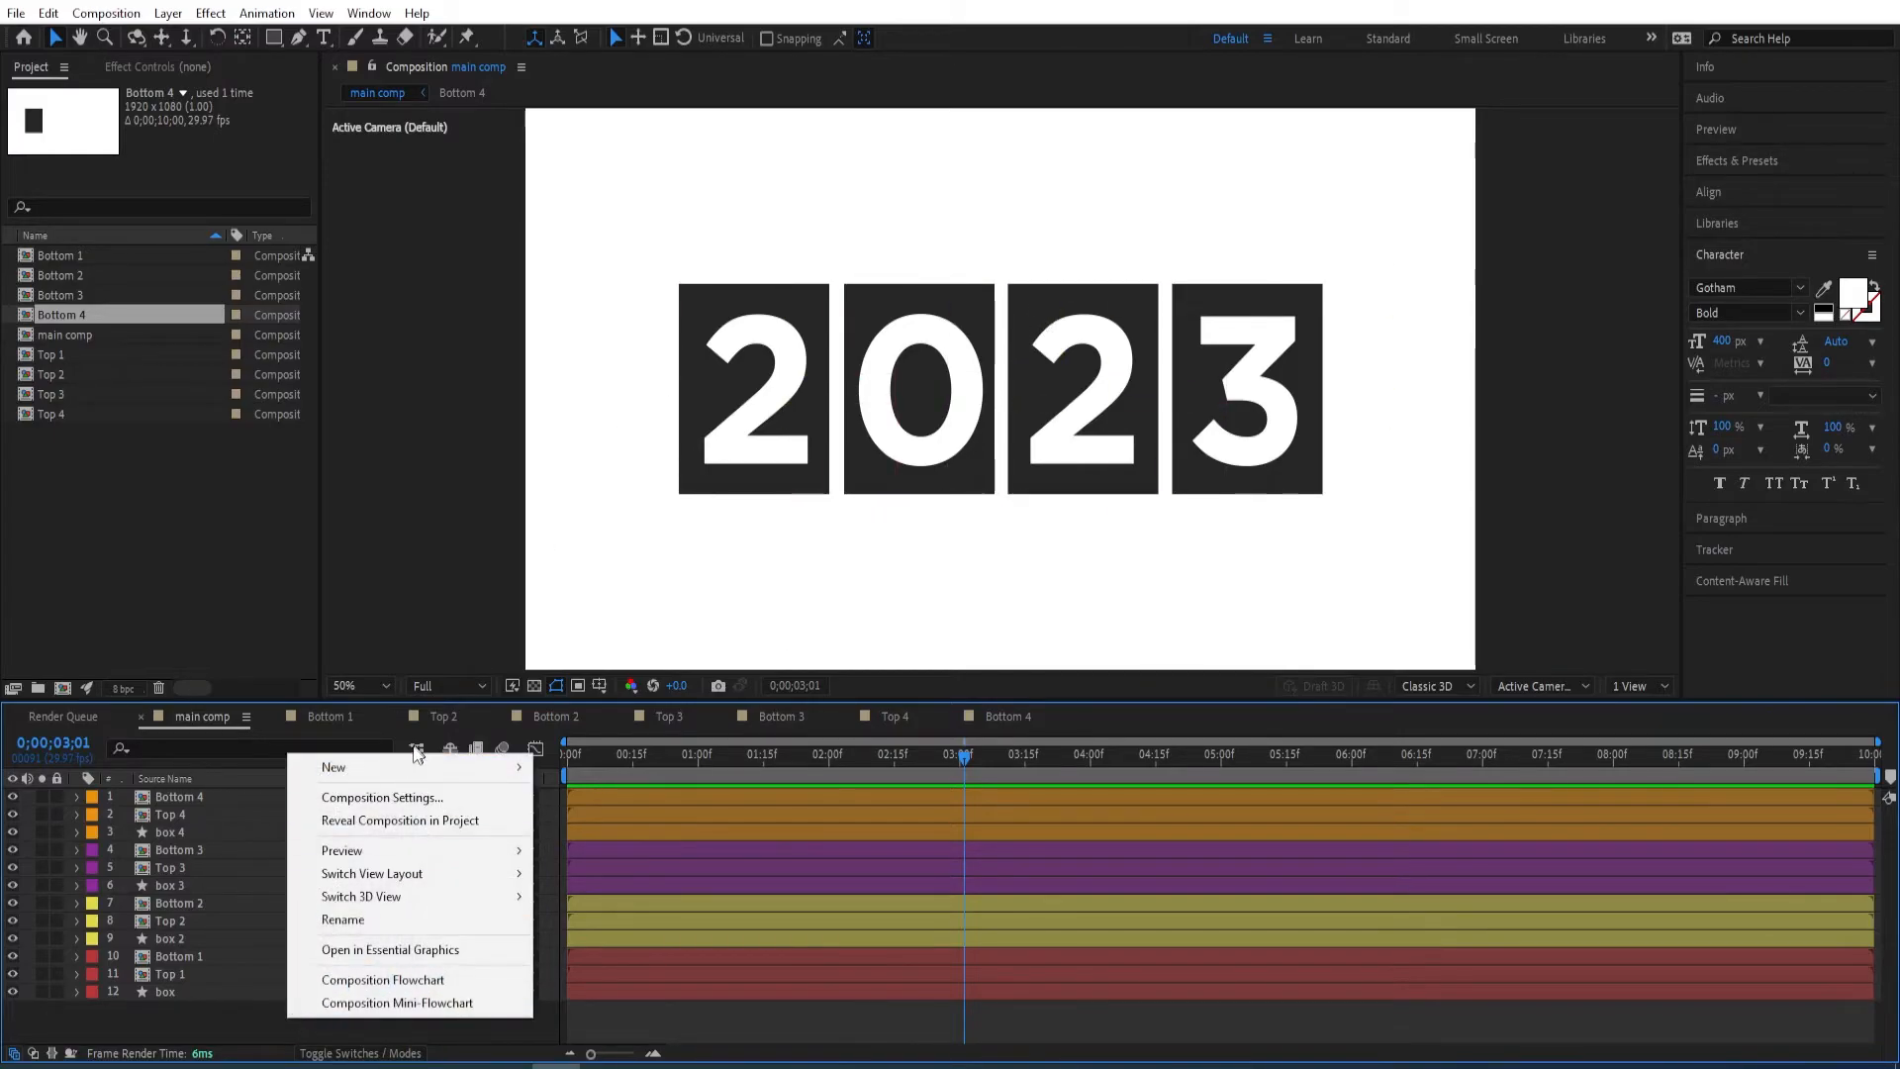
mouse_move(416, 758)
click(554, 893)
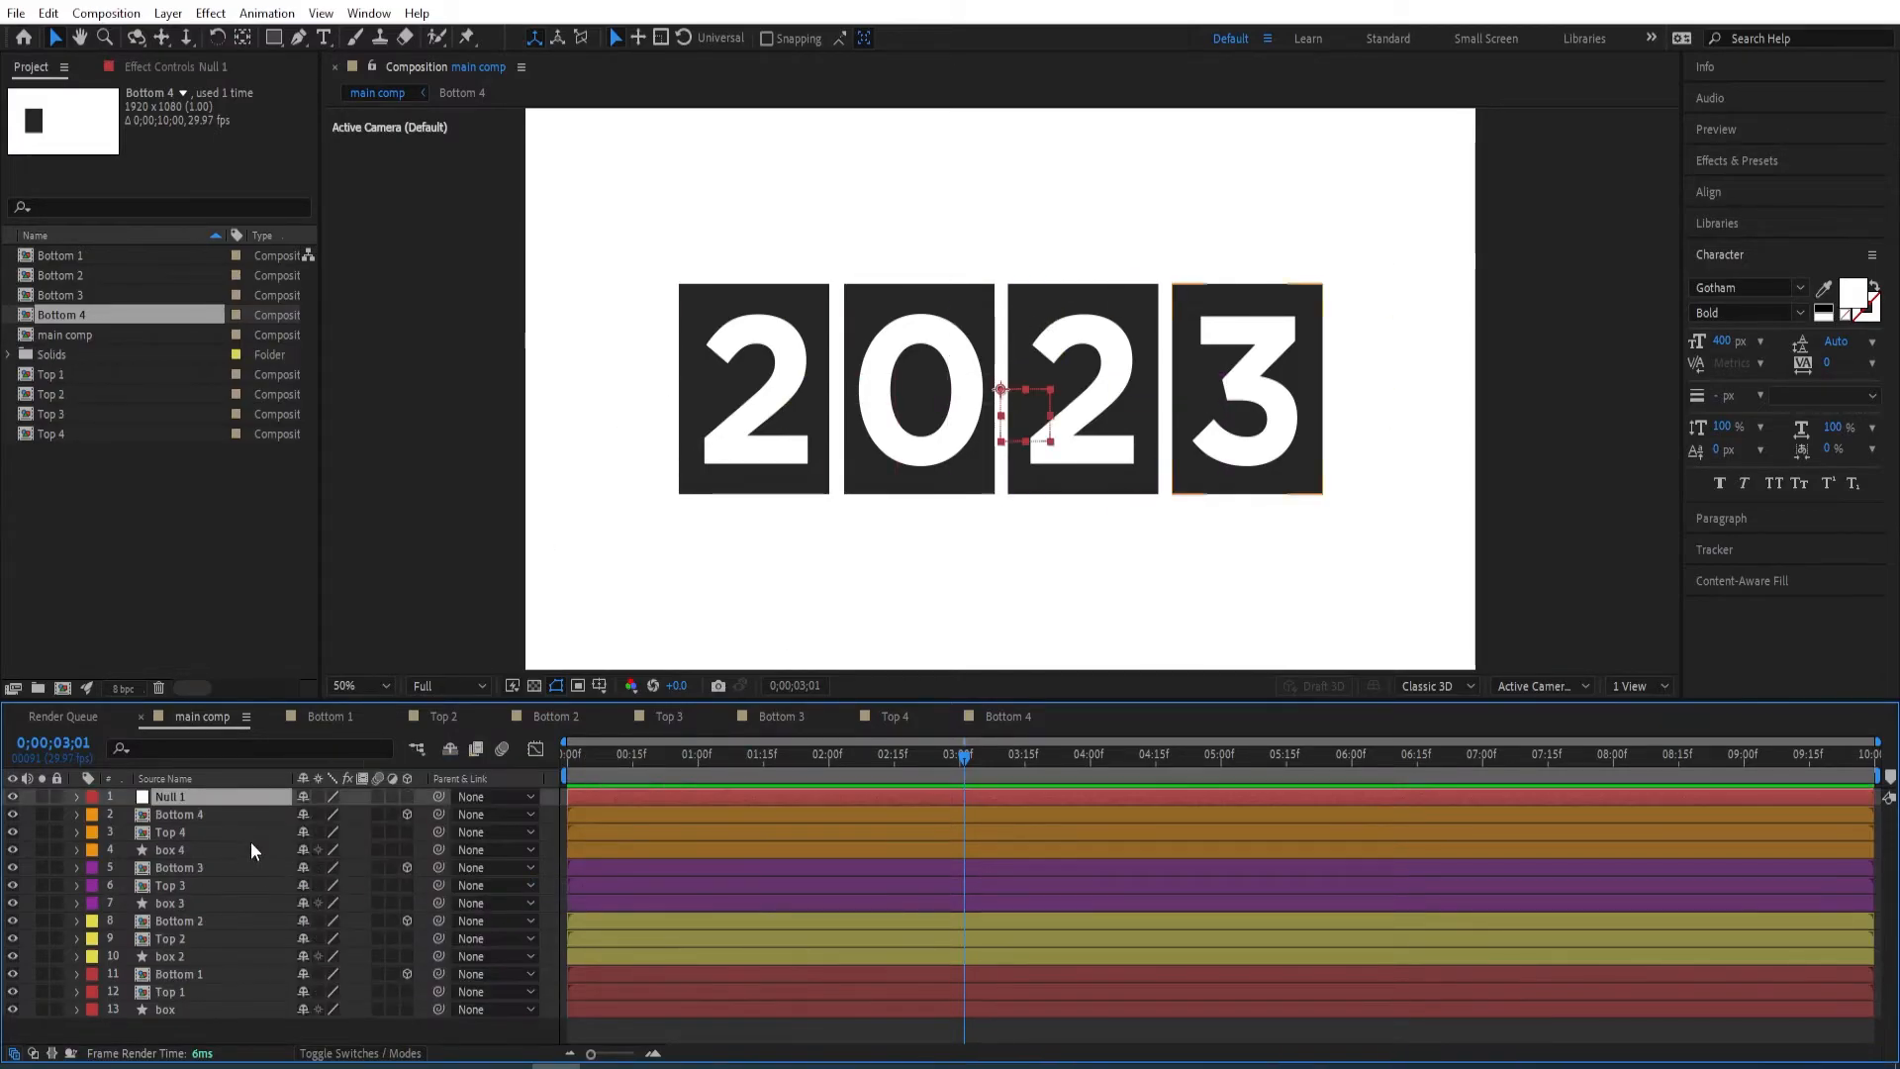
- Parent all the digit and box layers, from Bottom 4 down to box, to the null layer
click(190, 816)
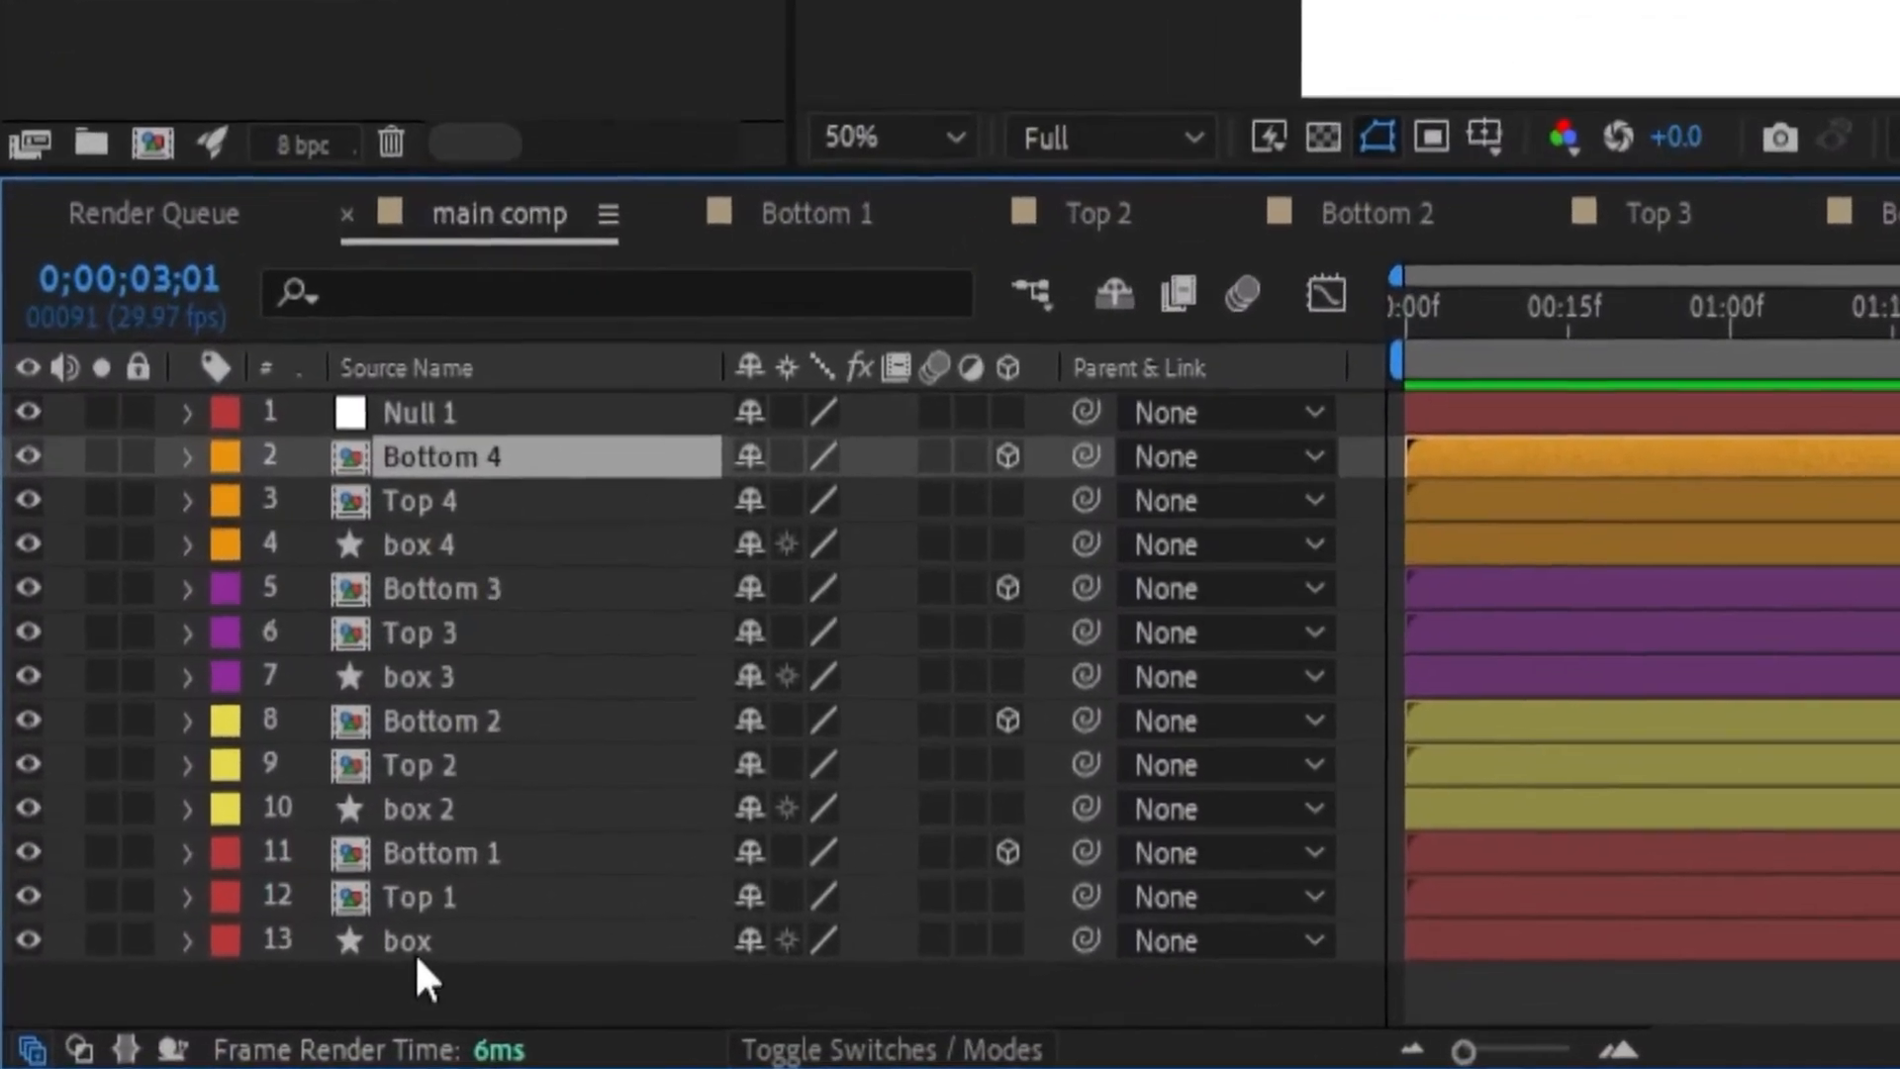
shift+click(166, 1011)
drag(1132, 938, 454, 386)
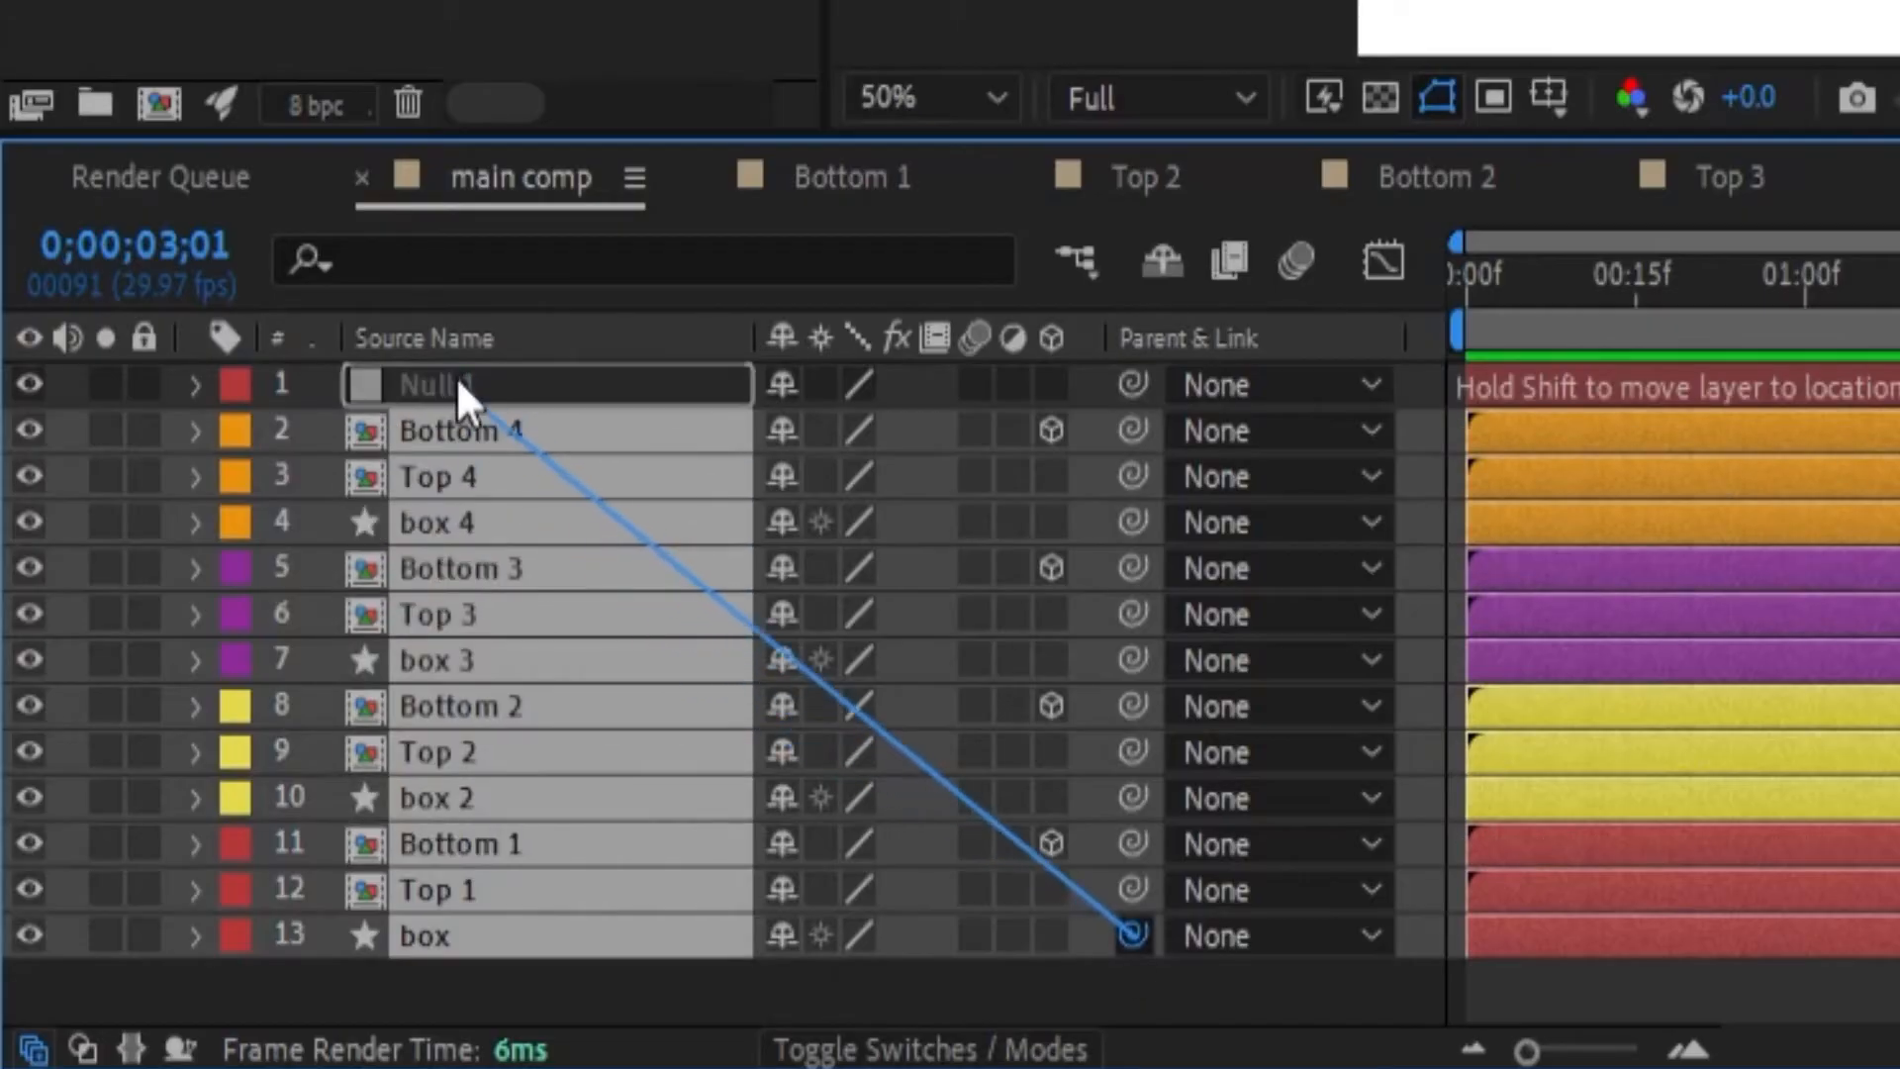
- Rename the null layer to controller
click(418, 467)
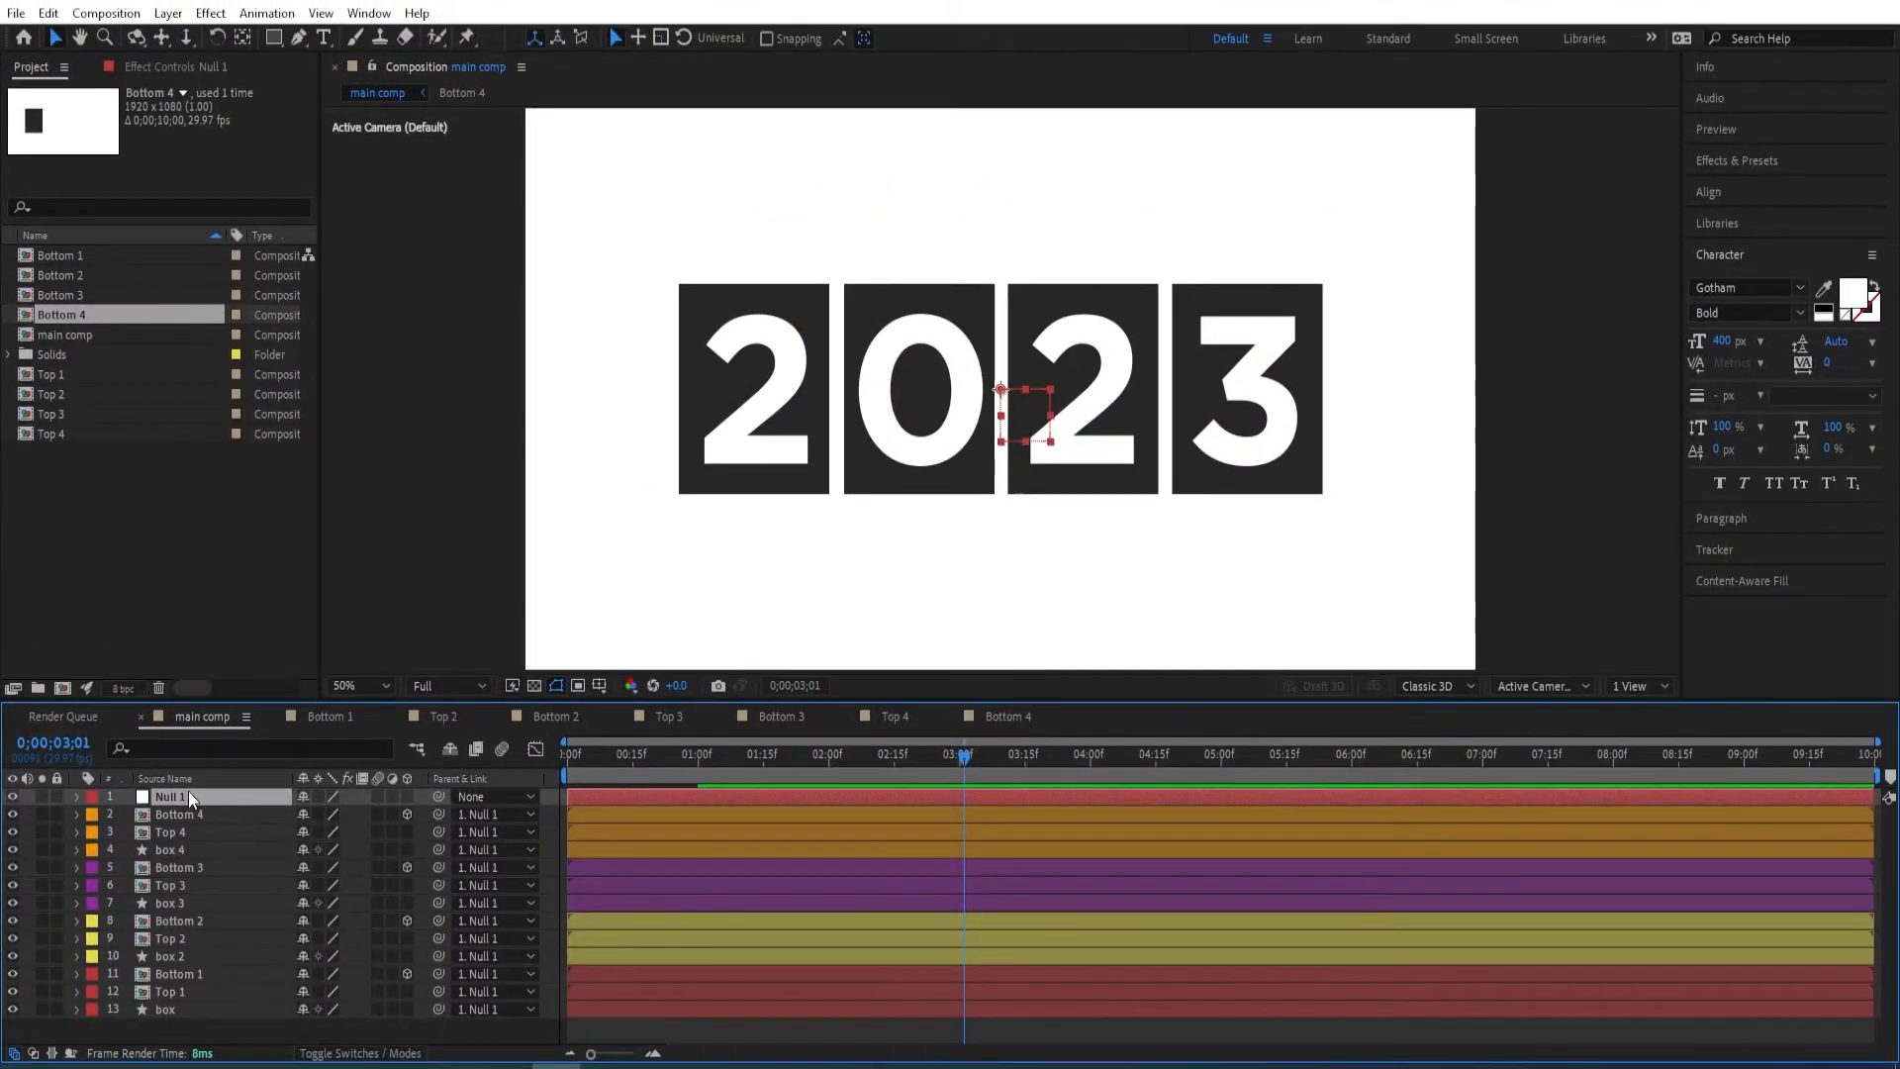
key(Return)
text(c)
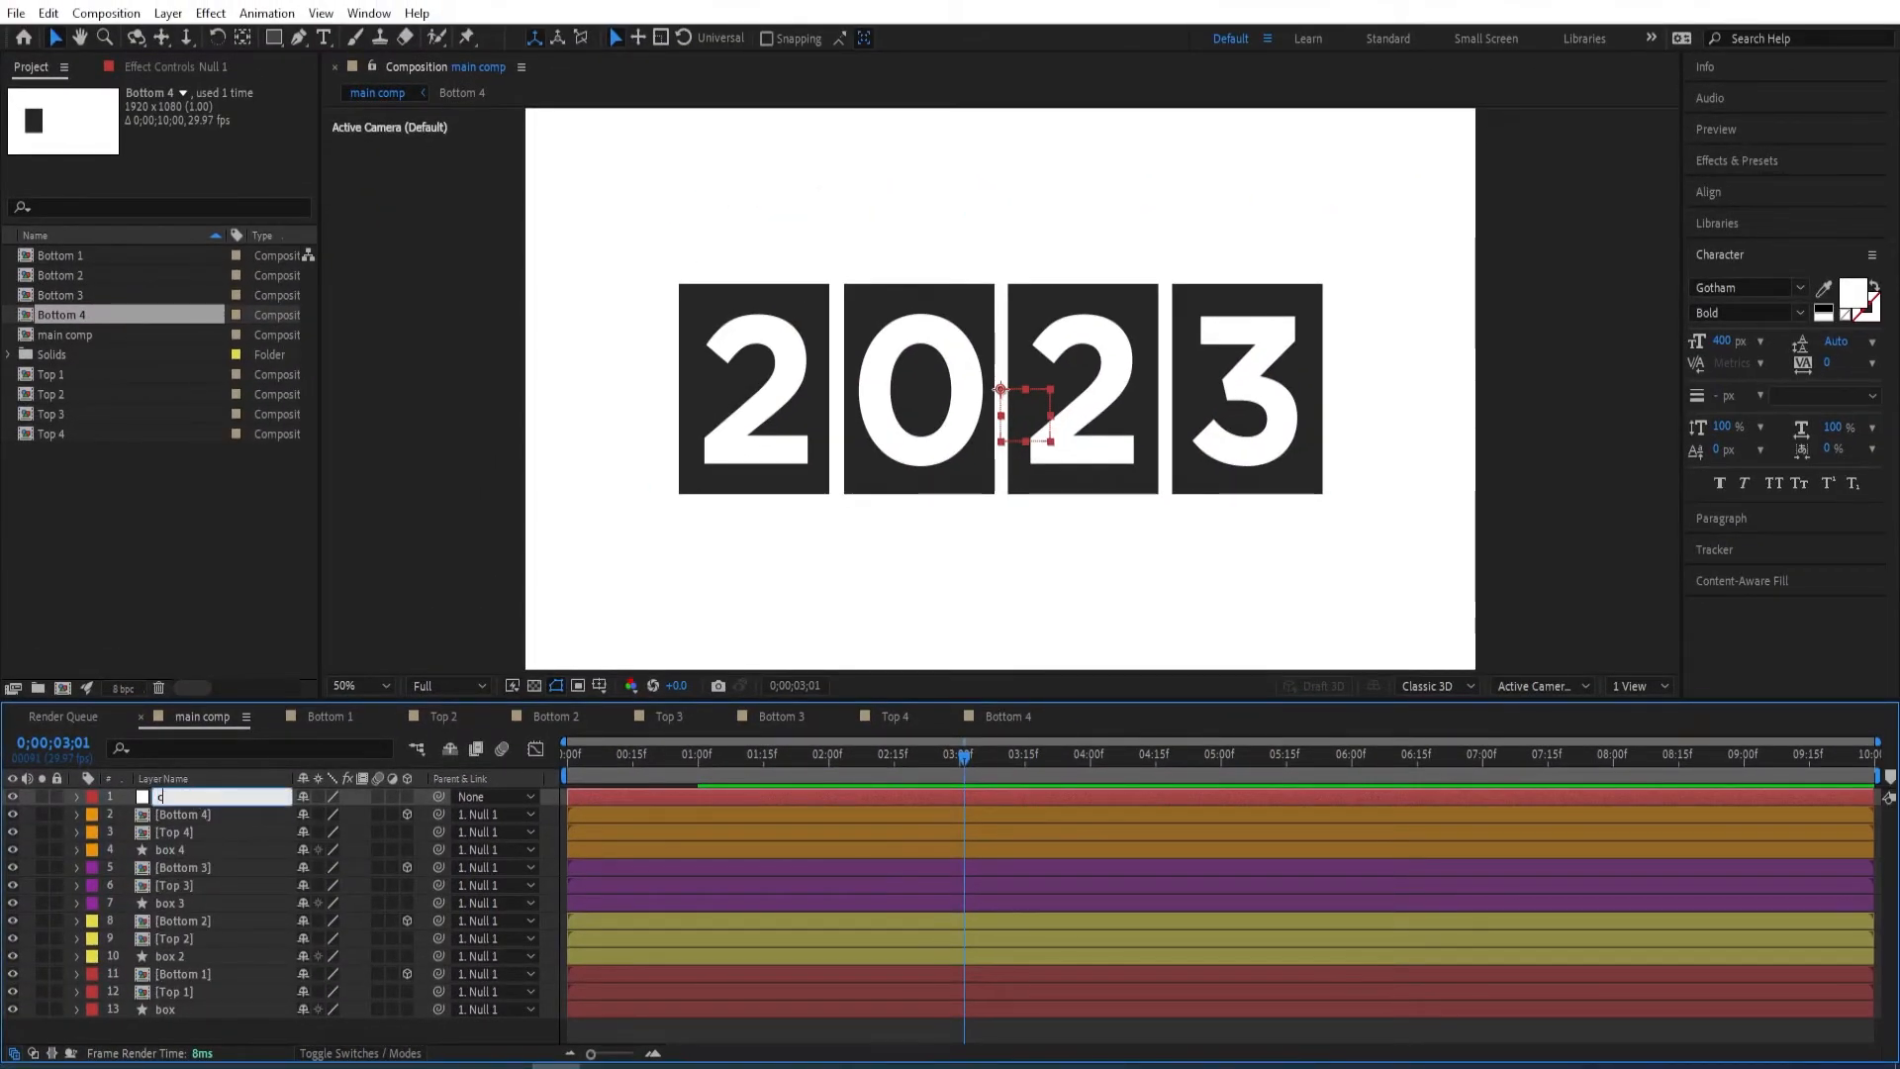
text(ontroller)
key(Return)
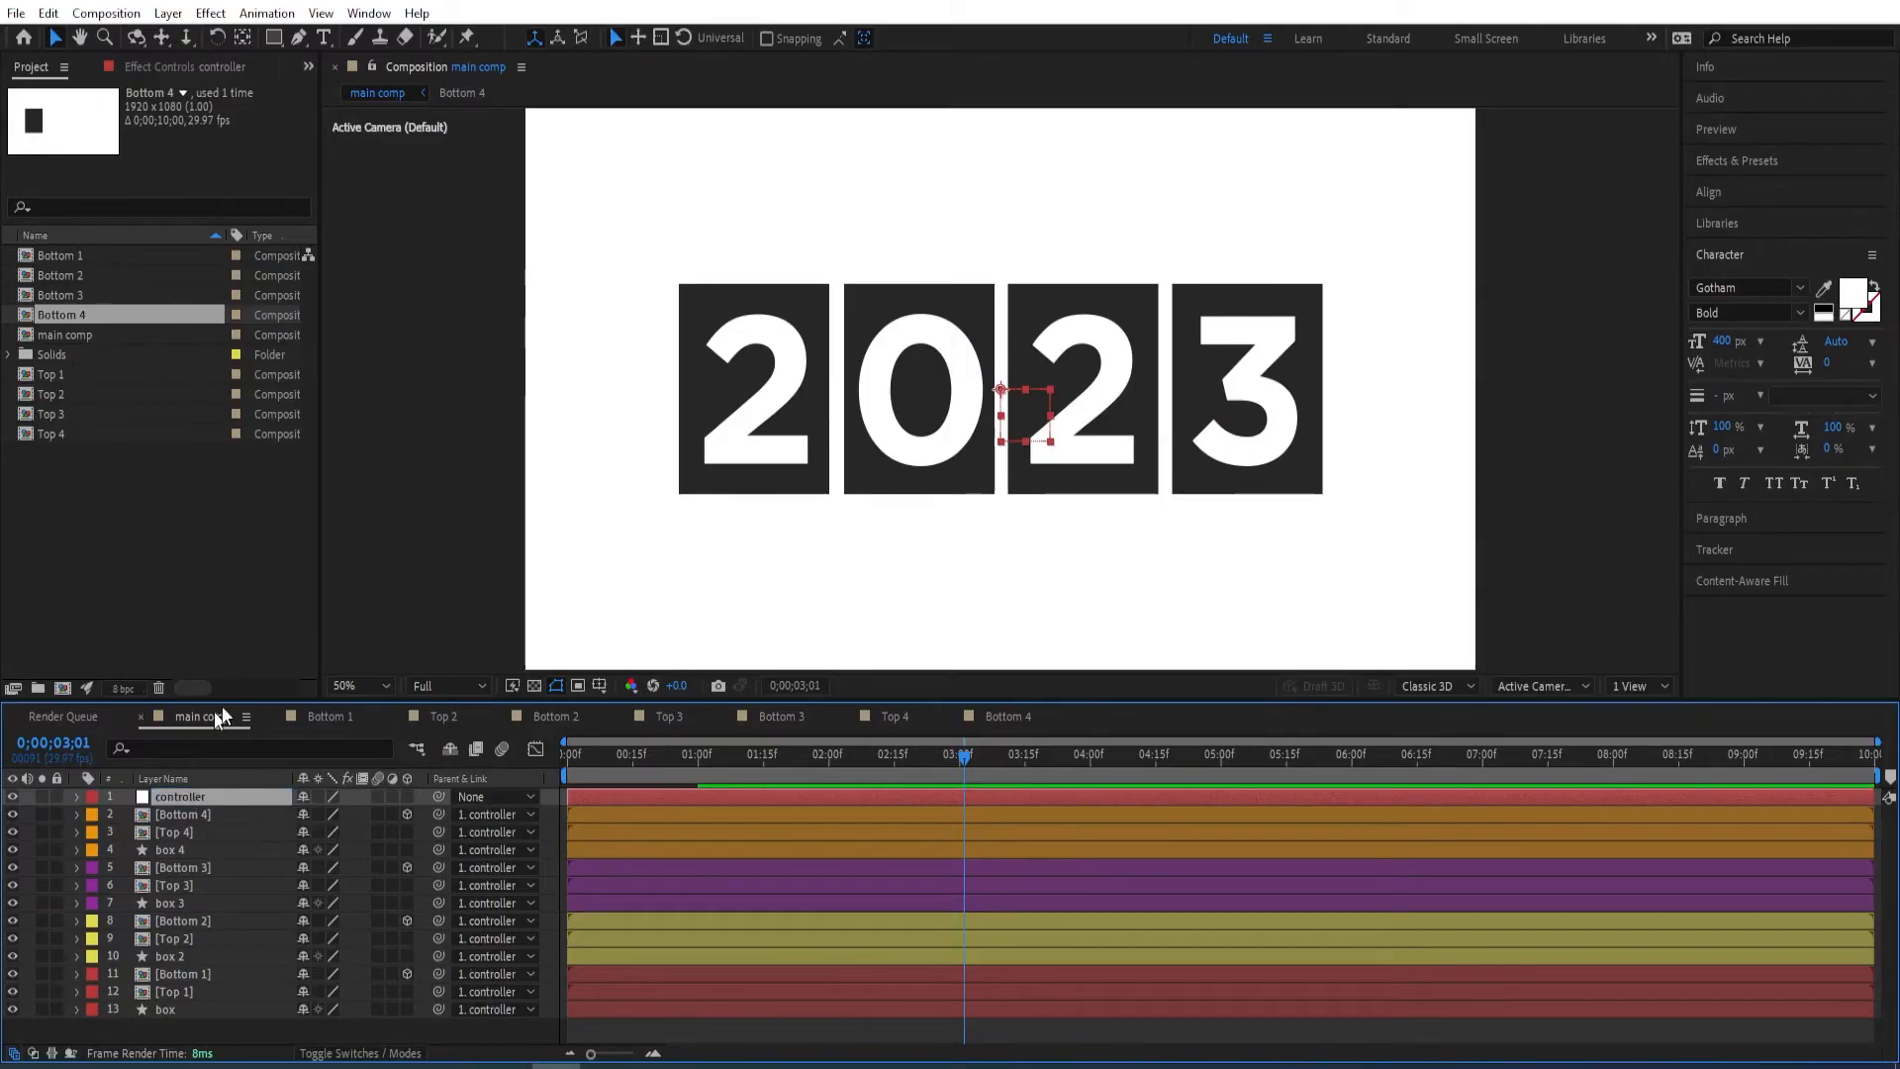
- Test the controller null by changing its scale and its position, undoing each change
key(s)
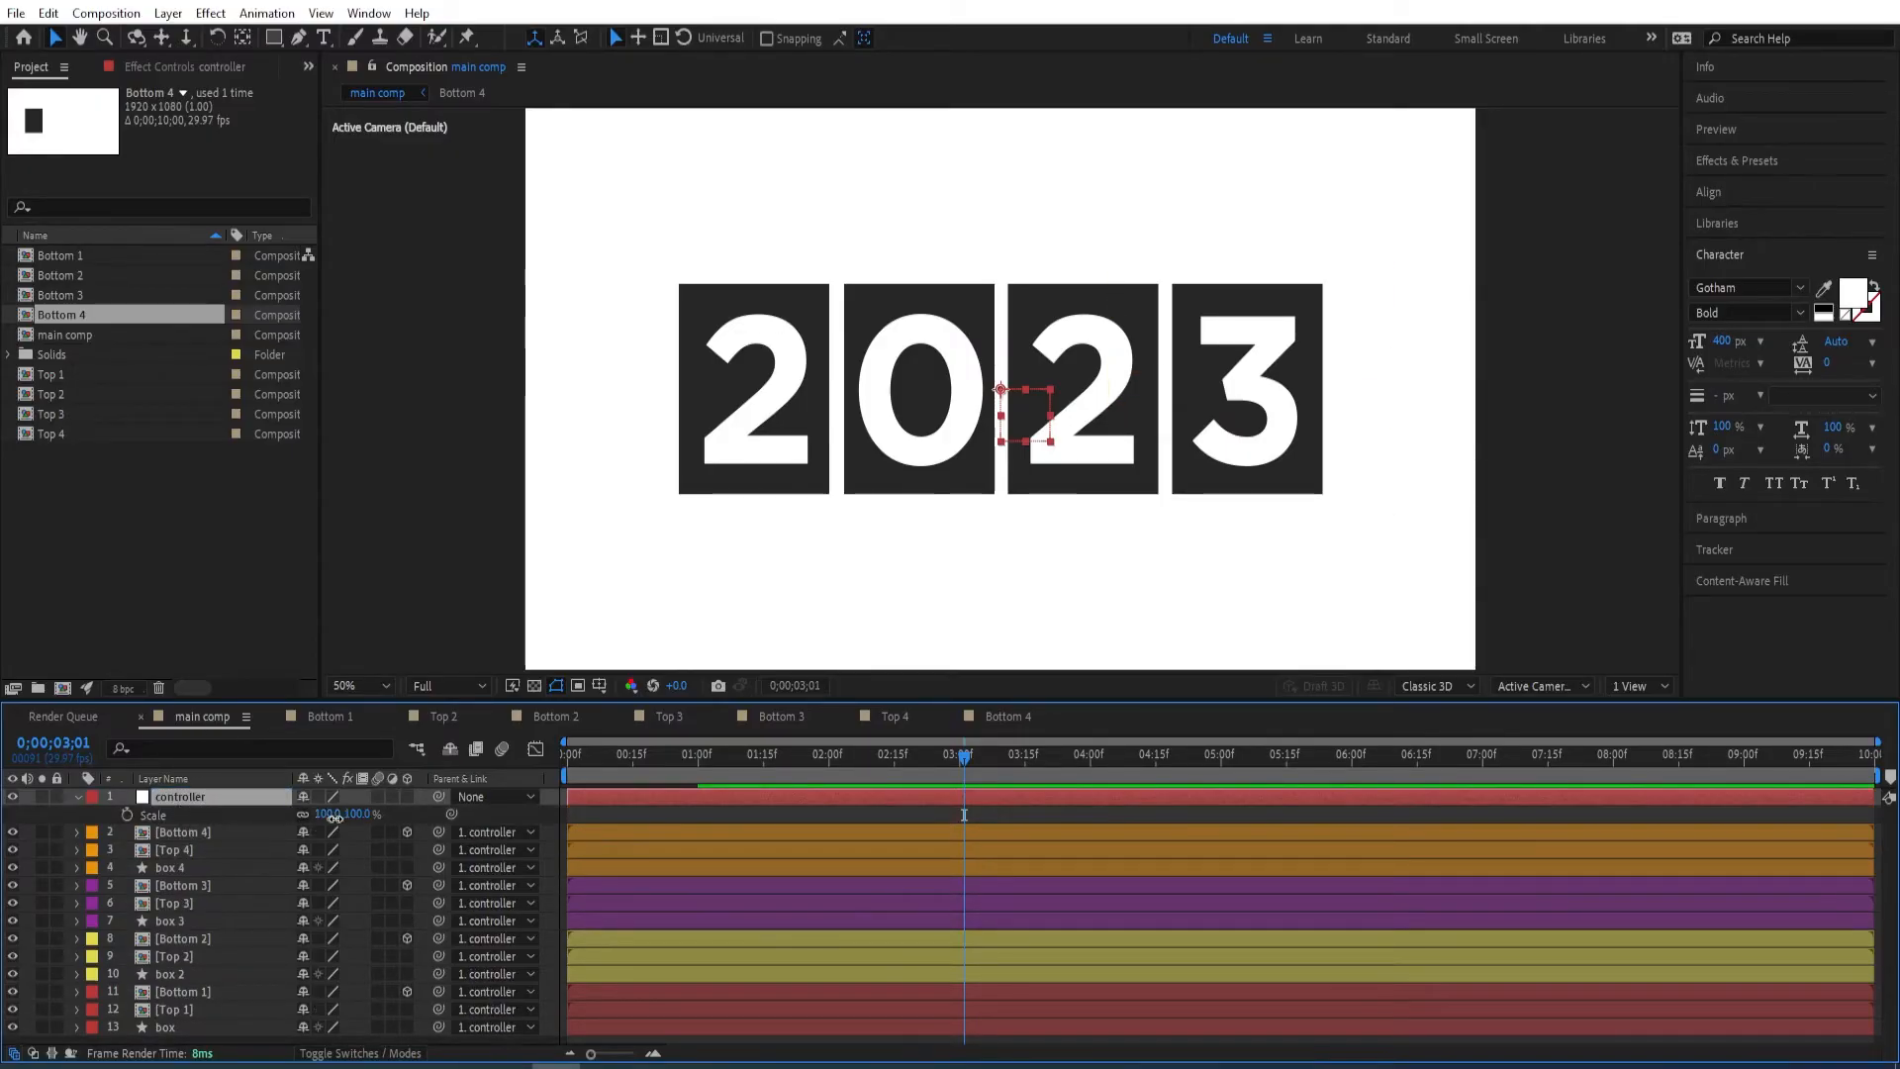
drag(333, 817, 358, 819)
key(ctrl+z)
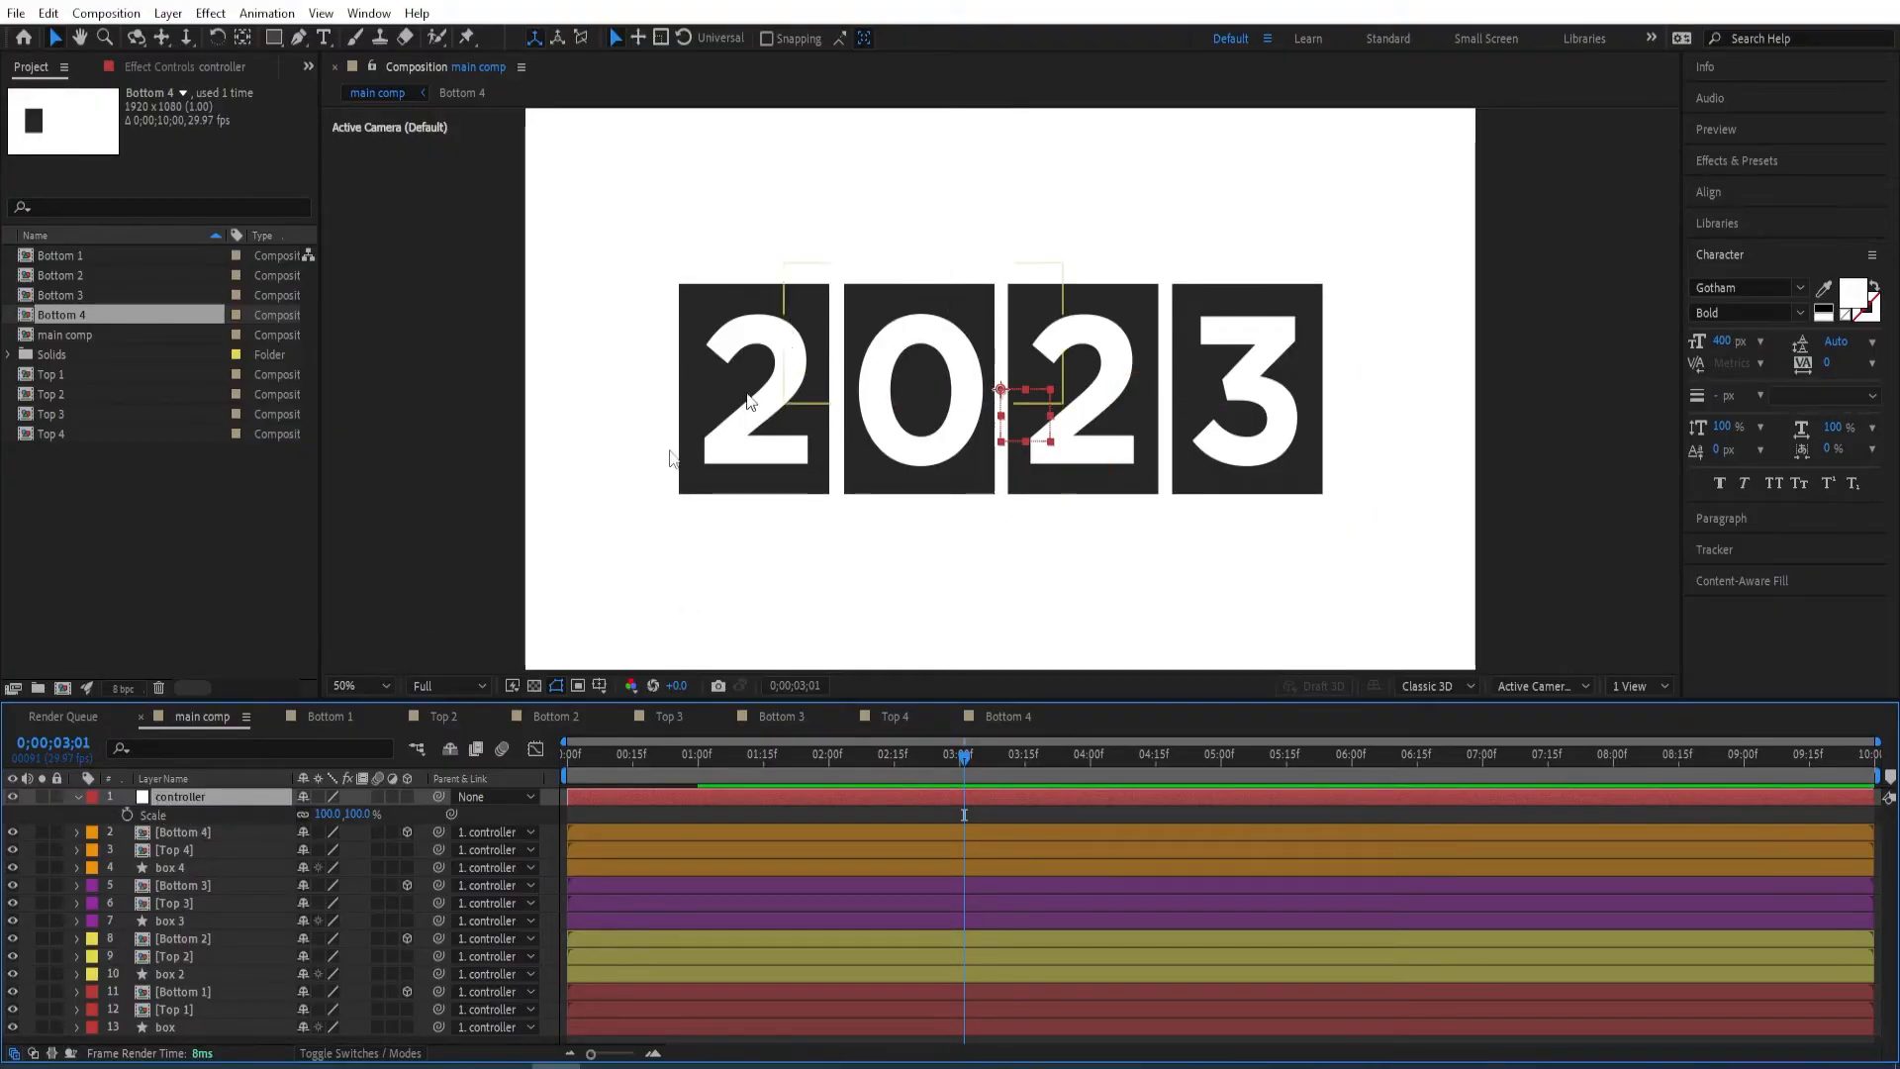
key(p)
mouse_move(314, 814)
mouse_down()
mouse_move(357, 813)
mouse_move(321, 812)
mouse_up()
key(ctrl+z)
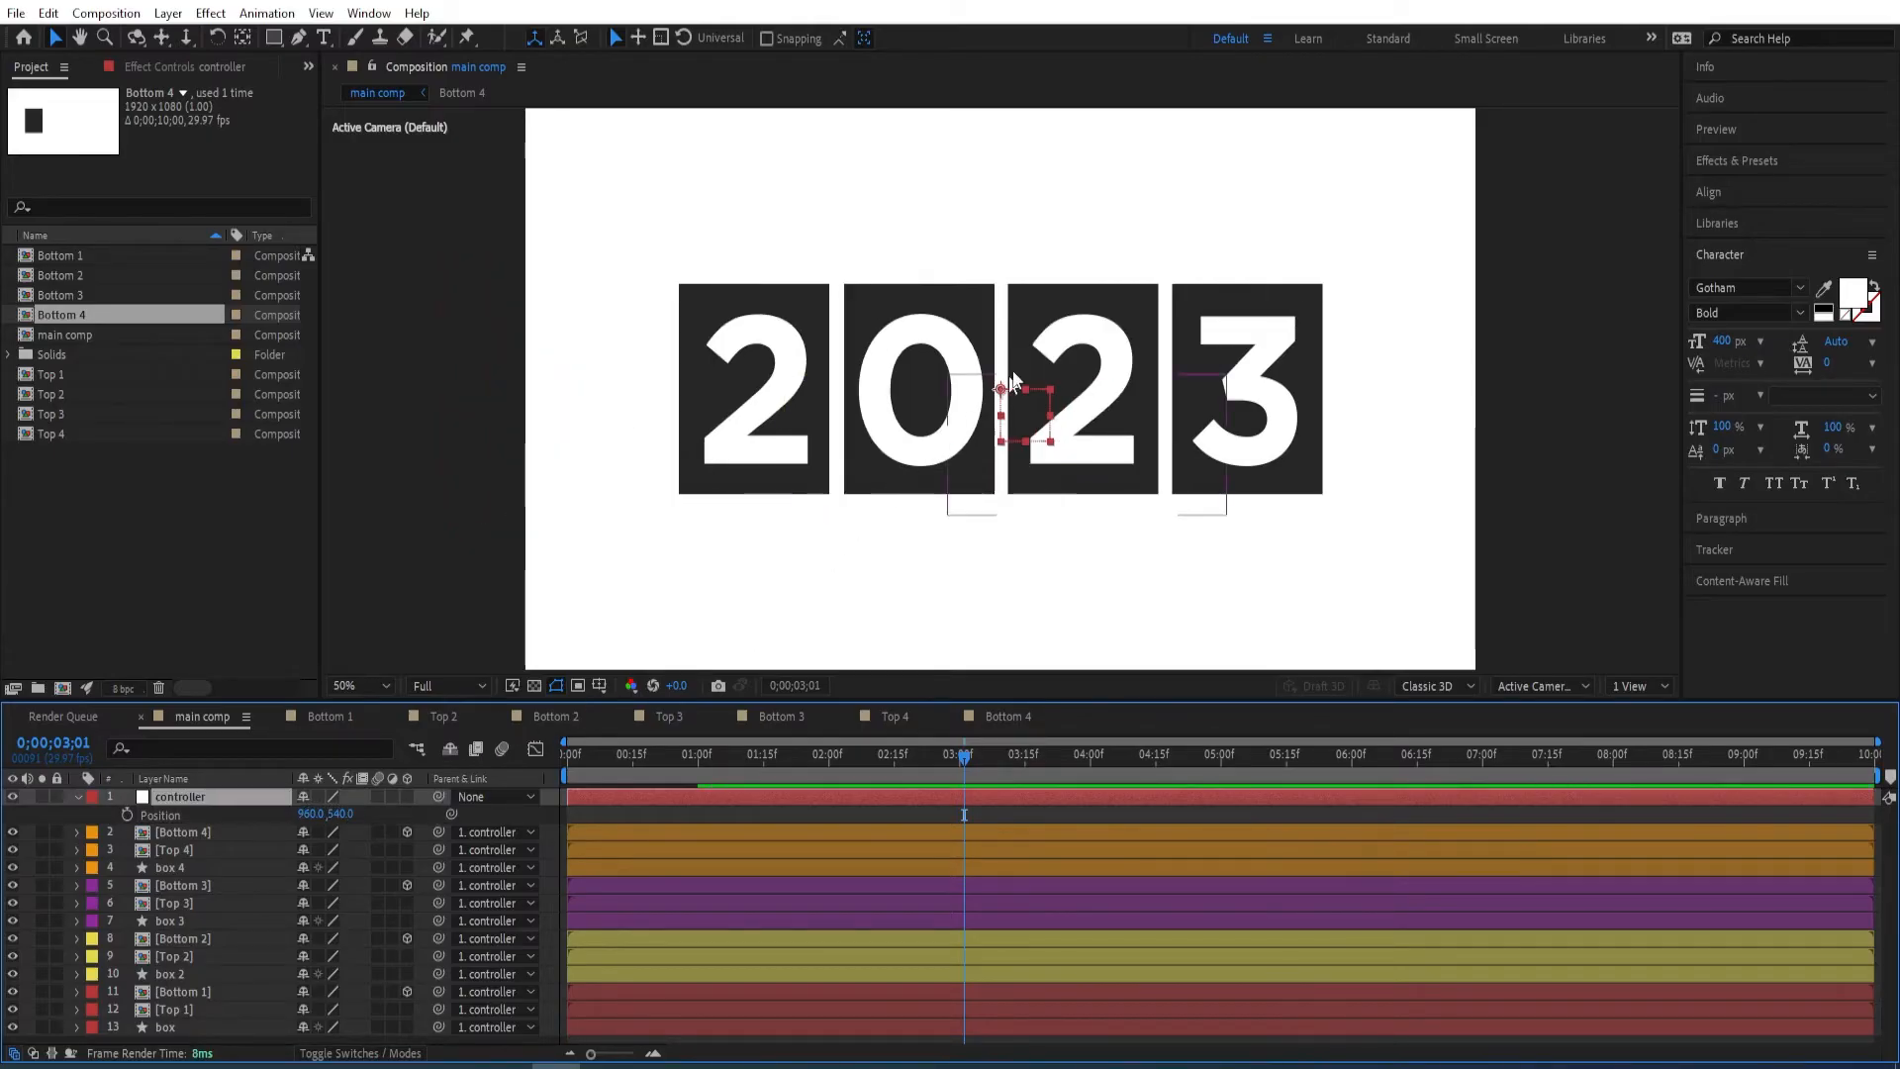
- Check how the four digits are centered in the frame using the viewer's guide options
scroll(1021, 366, down, 2)
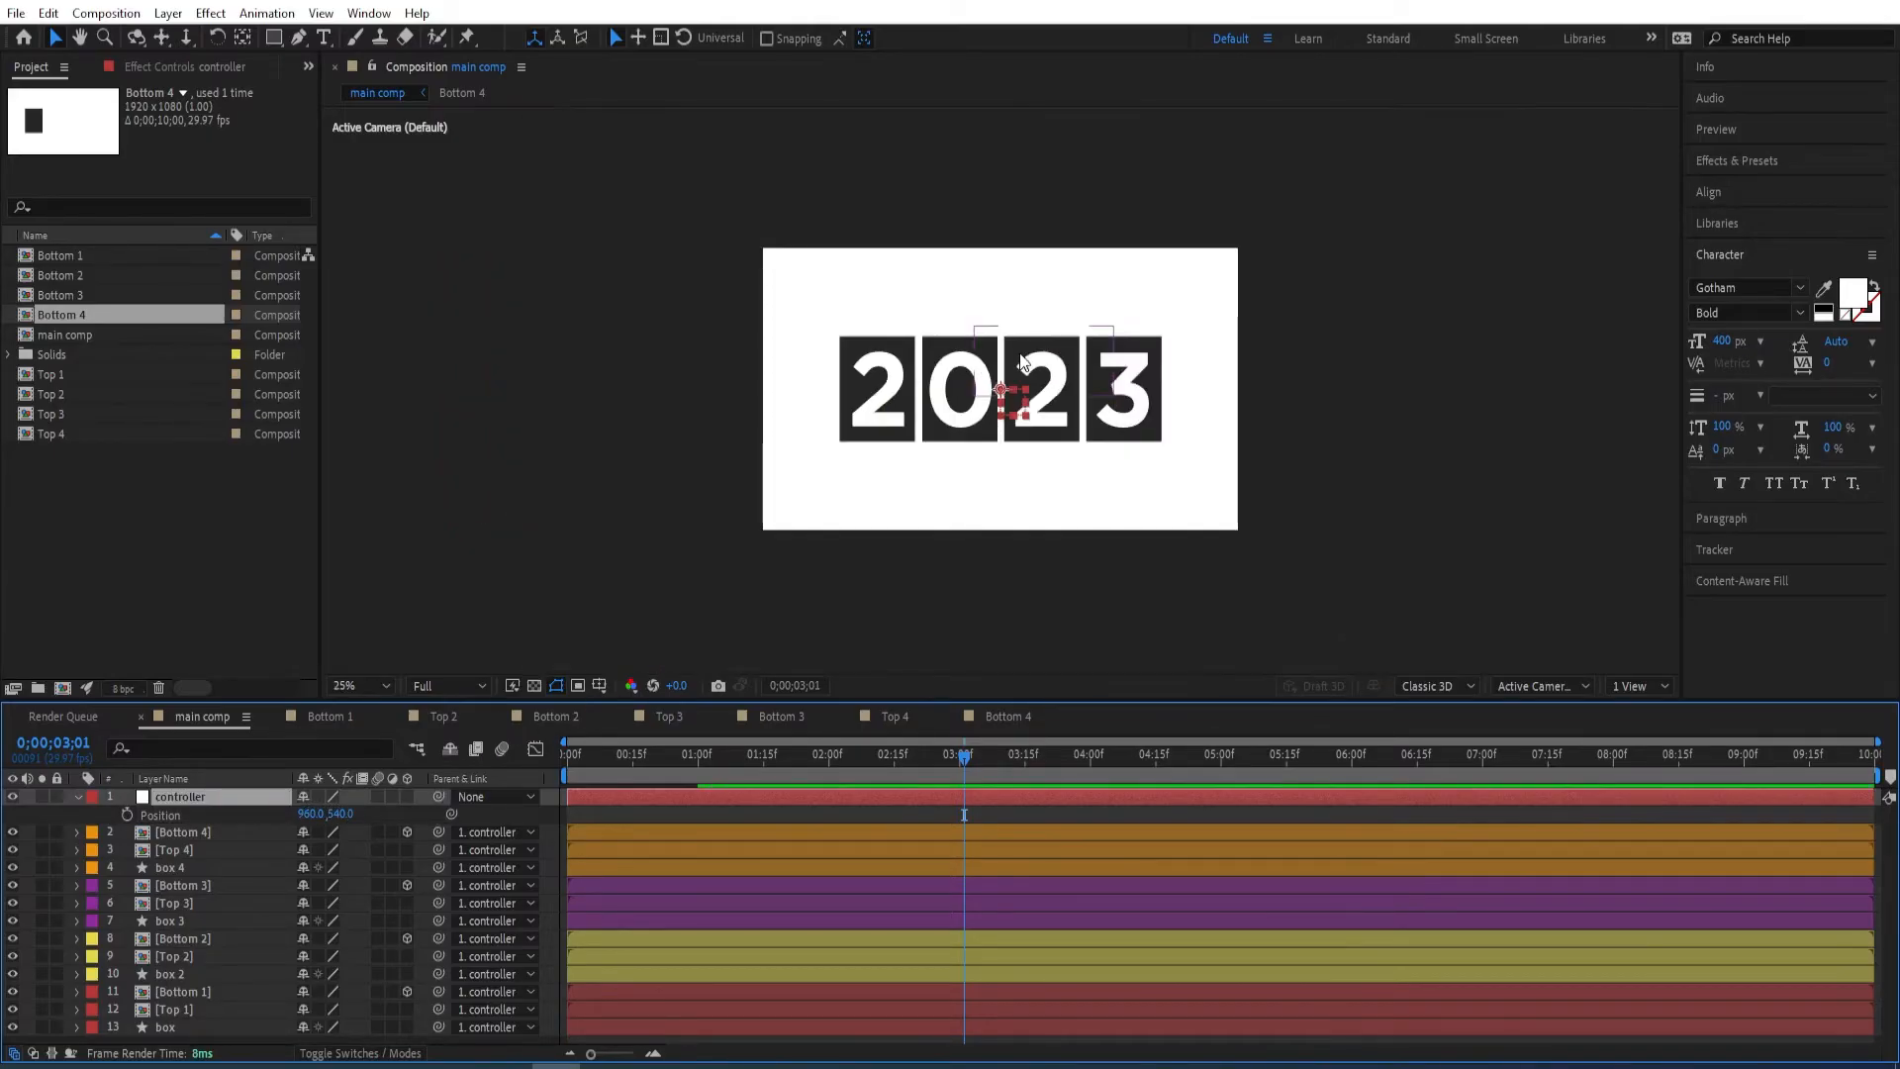
click(599, 686)
click(626, 710)
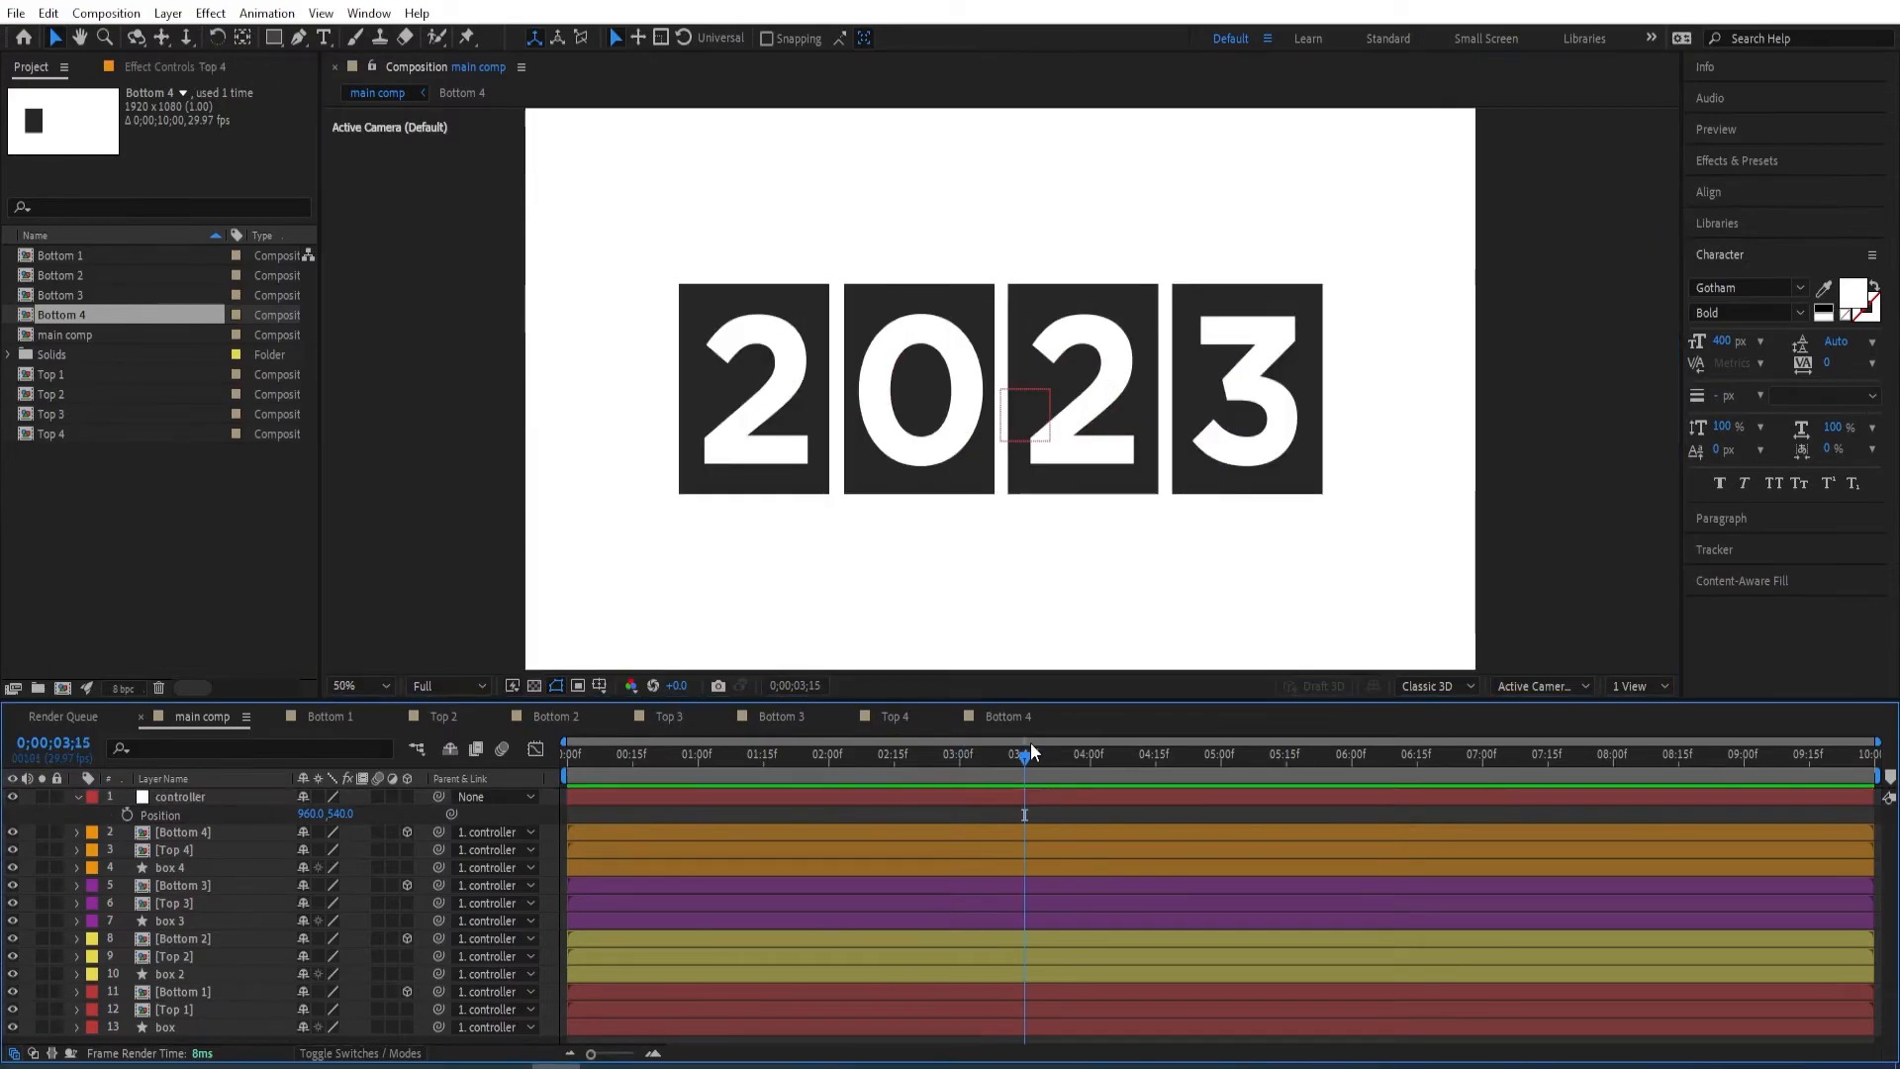
- Play the four-digit flip animation from the start and scrub the time indicator to 0;00;03;15
drag(858, 760, 473, 764)
key(space)
drag(823, 758, 1024, 756)
- Shift the Top 2 and Bottom 2 layers 10 frames later in the timeline
click(193, 956)
shift+click(205, 936)
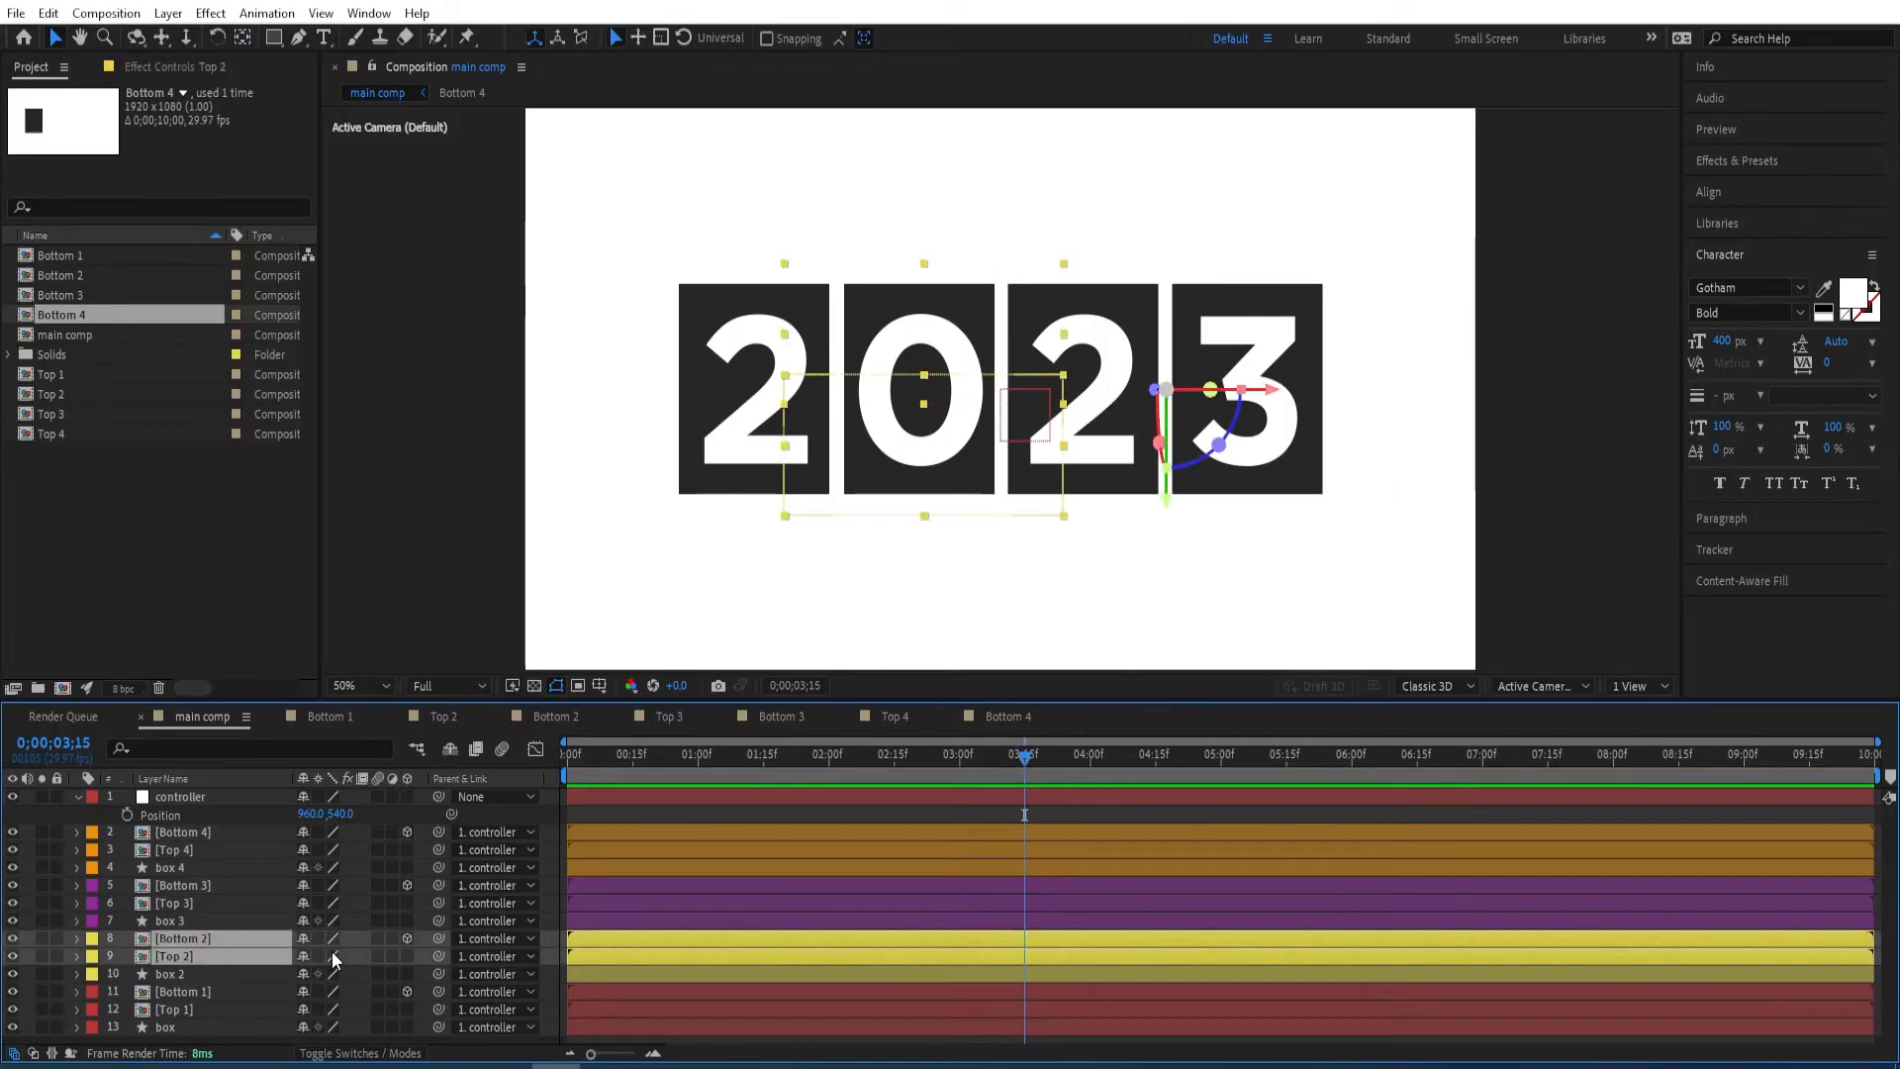
key(alt+shift+Page_Down)
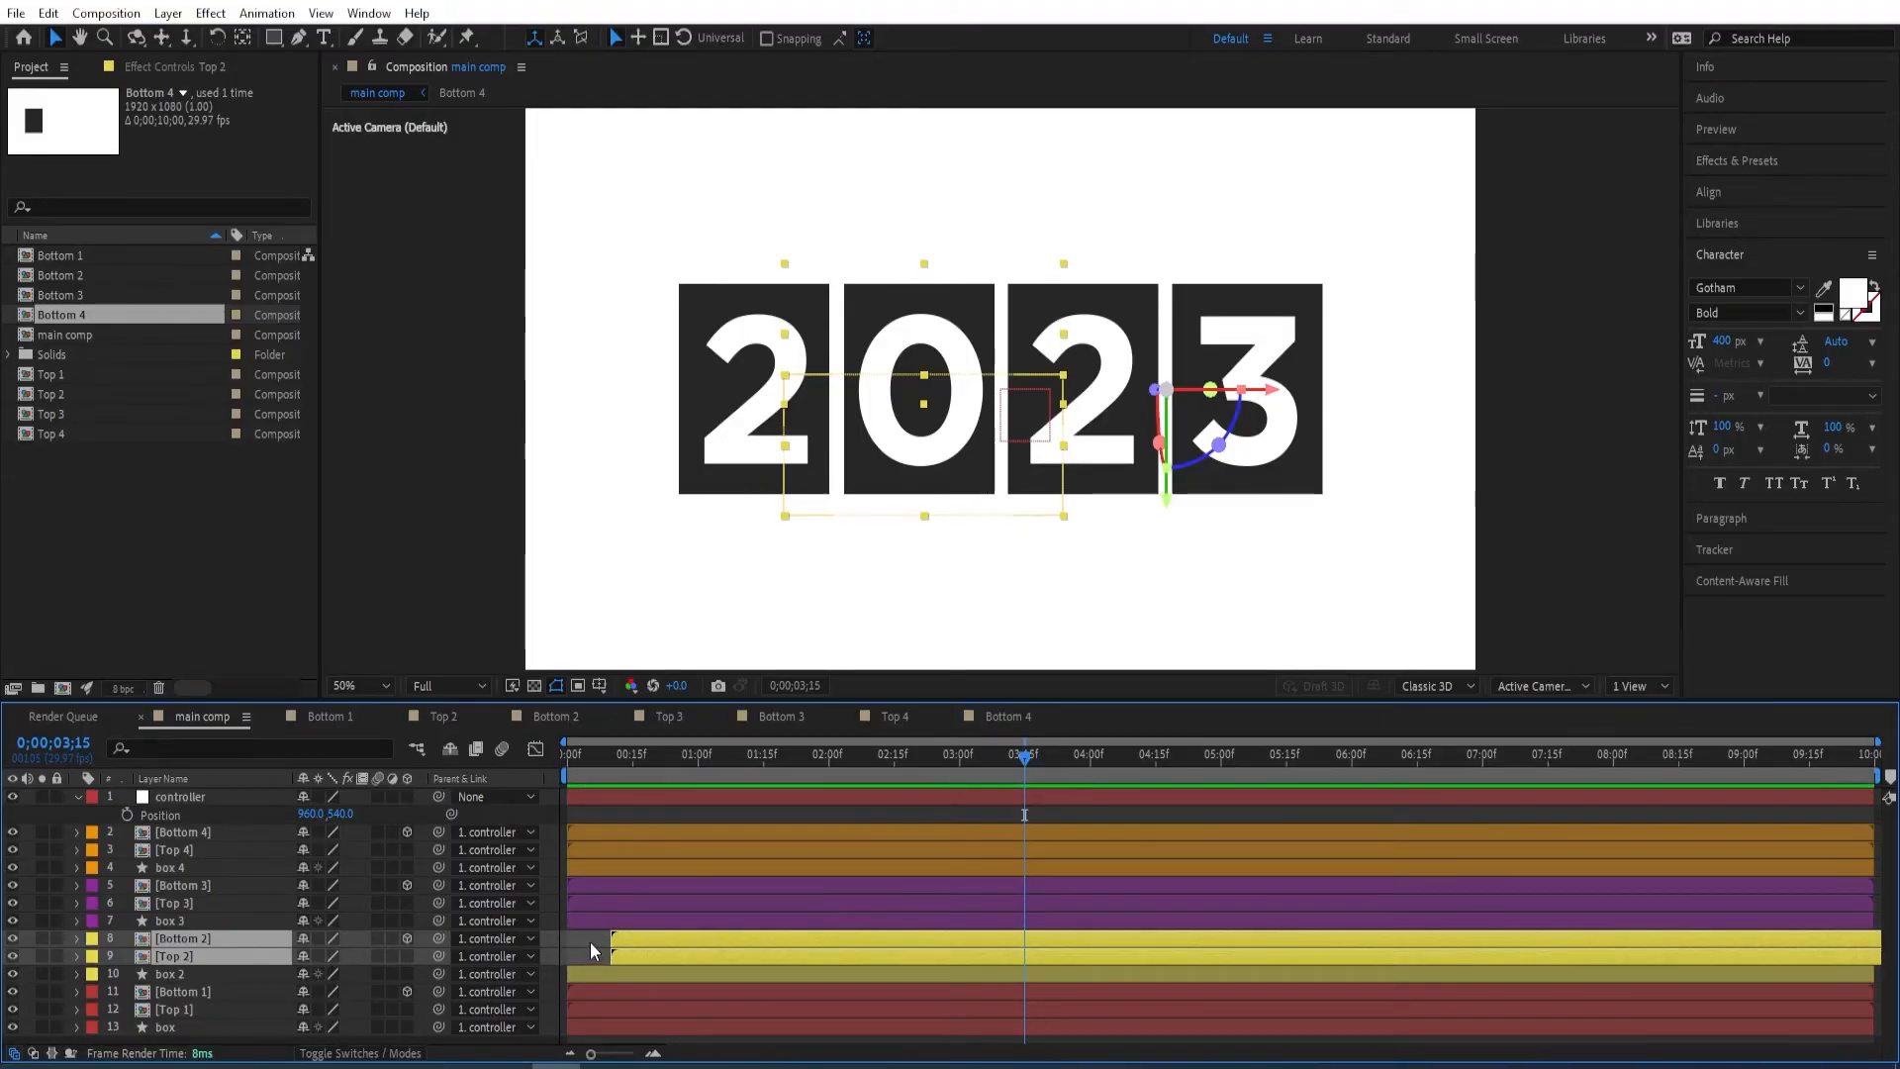
- Shift the Top 3 and Bottom 3 layers 20 frames later in the timeline
click(181, 904)
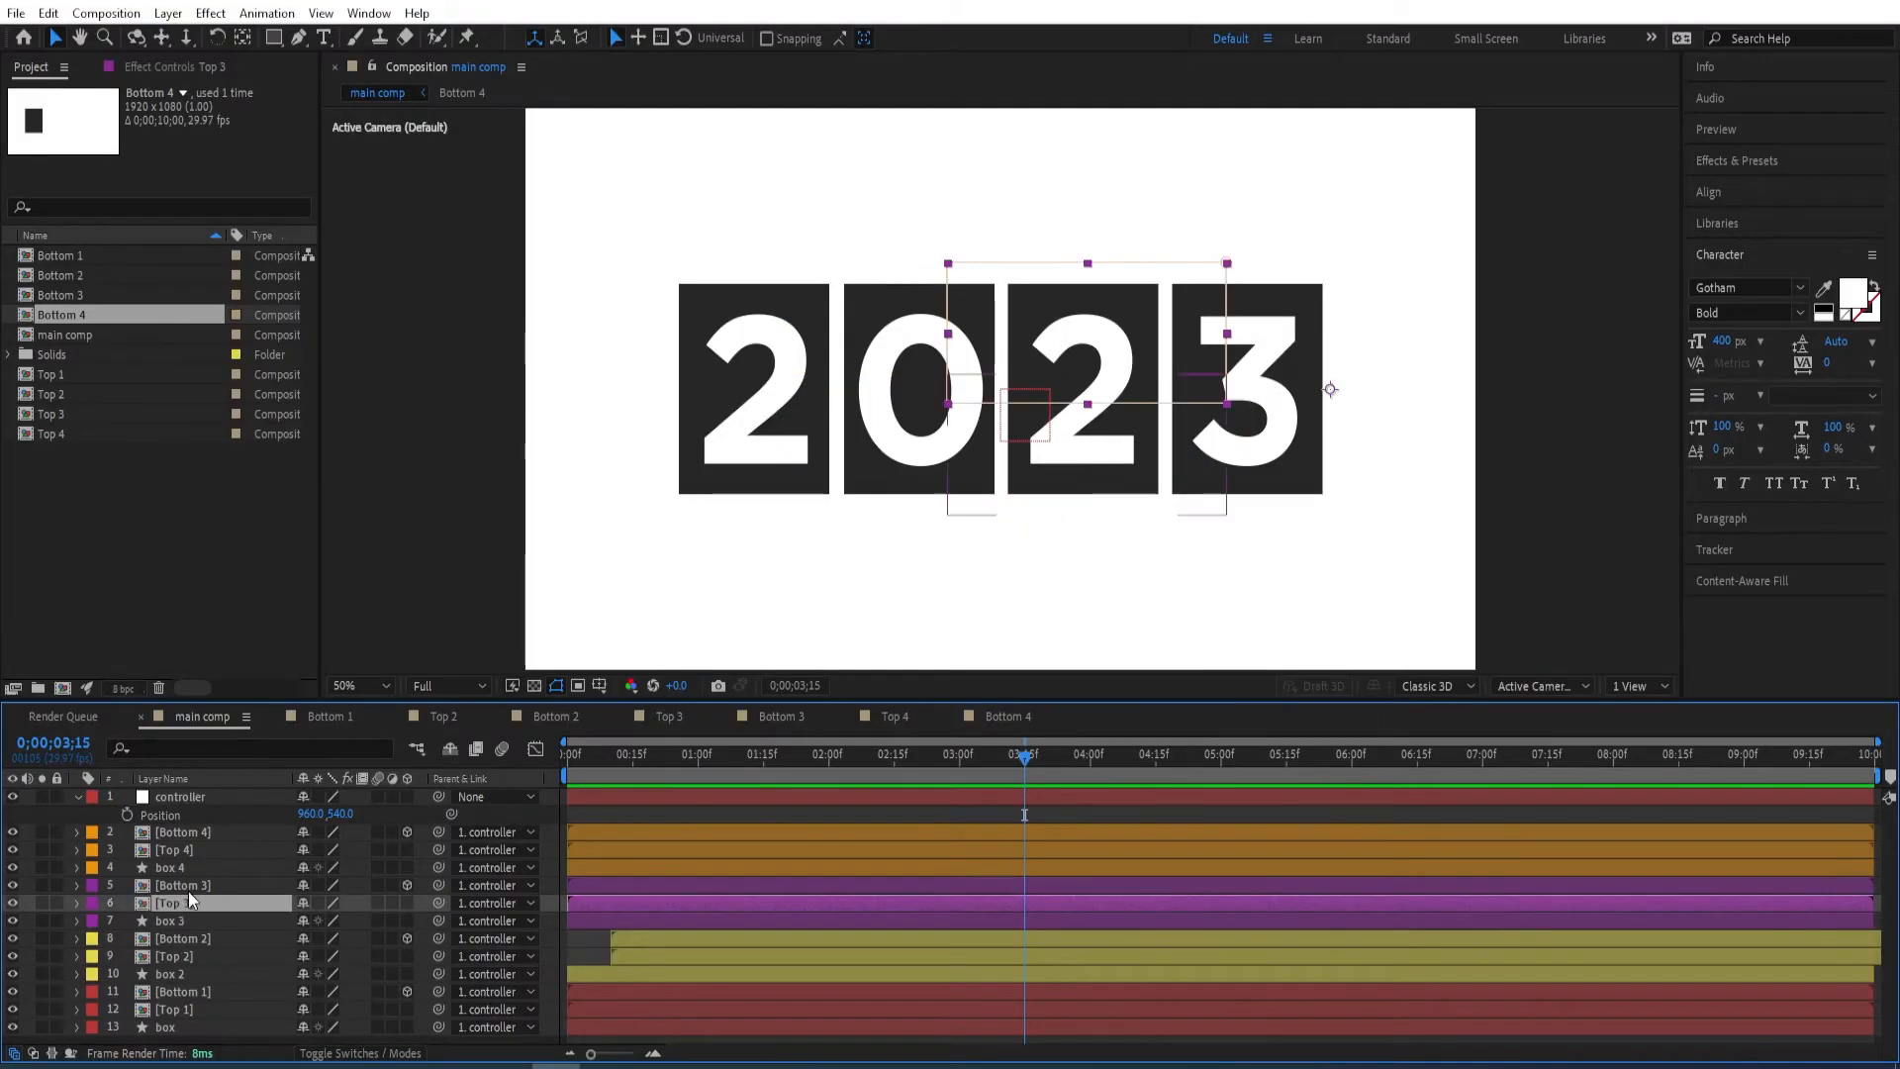
shift+click(190, 885)
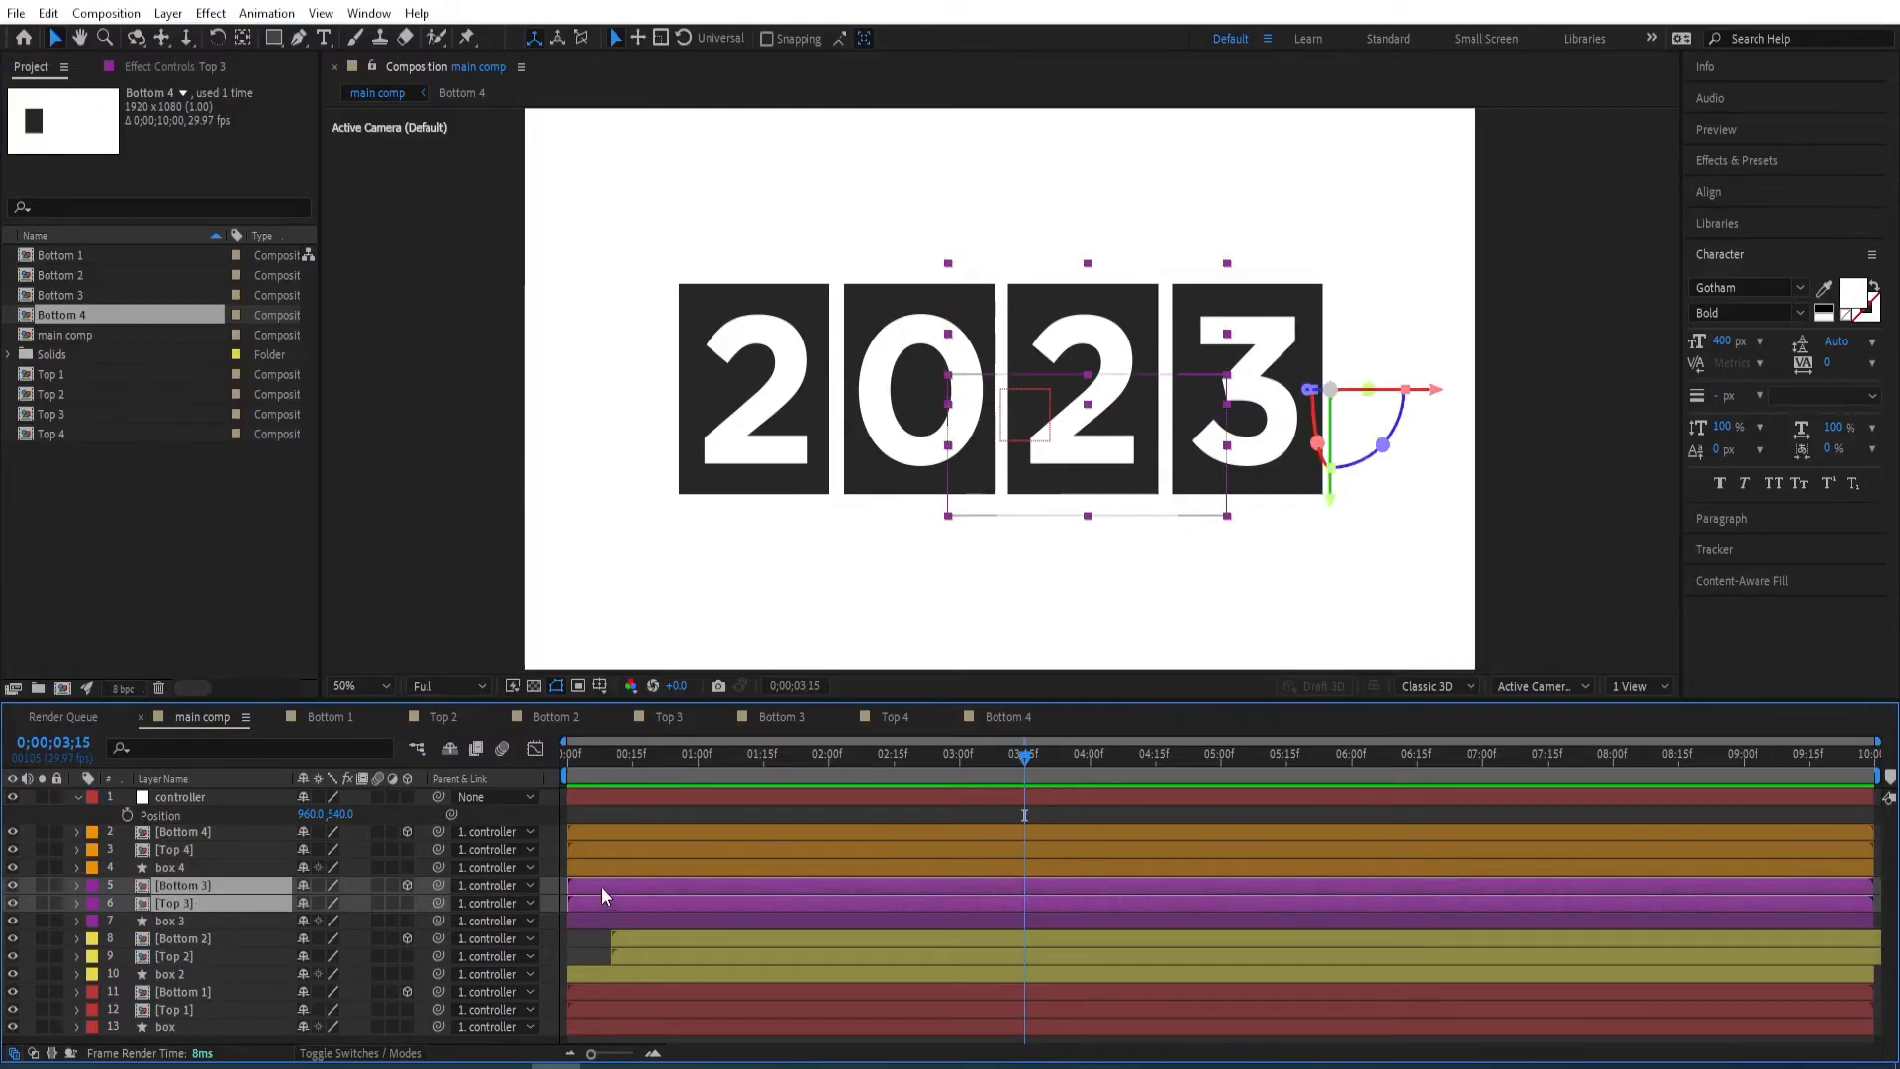
key(alt+shift+Page_Down)
key(alt+shift+Page_Down)
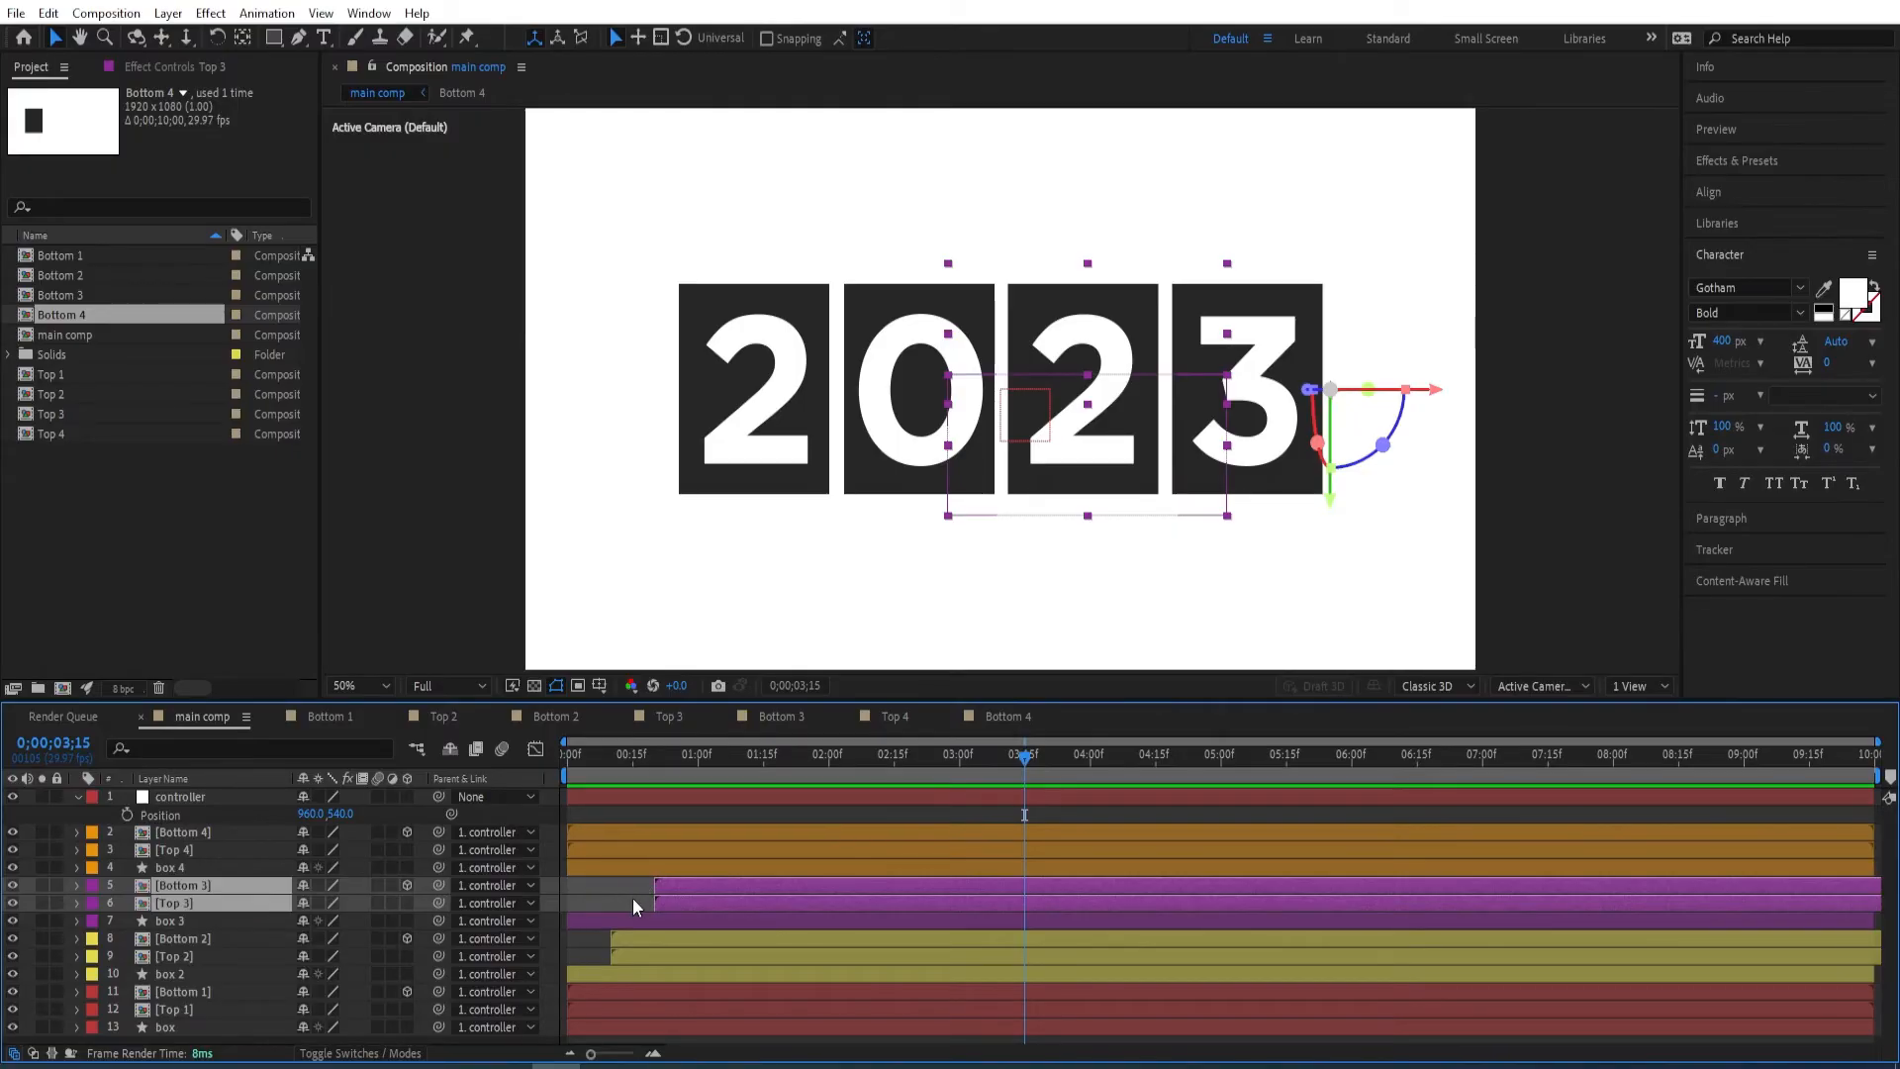
- Shift the Top 4 and Bottom 4 layers 30 frames later, so that they start at 01:00f
click(188, 851)
shift+click(200, 833)
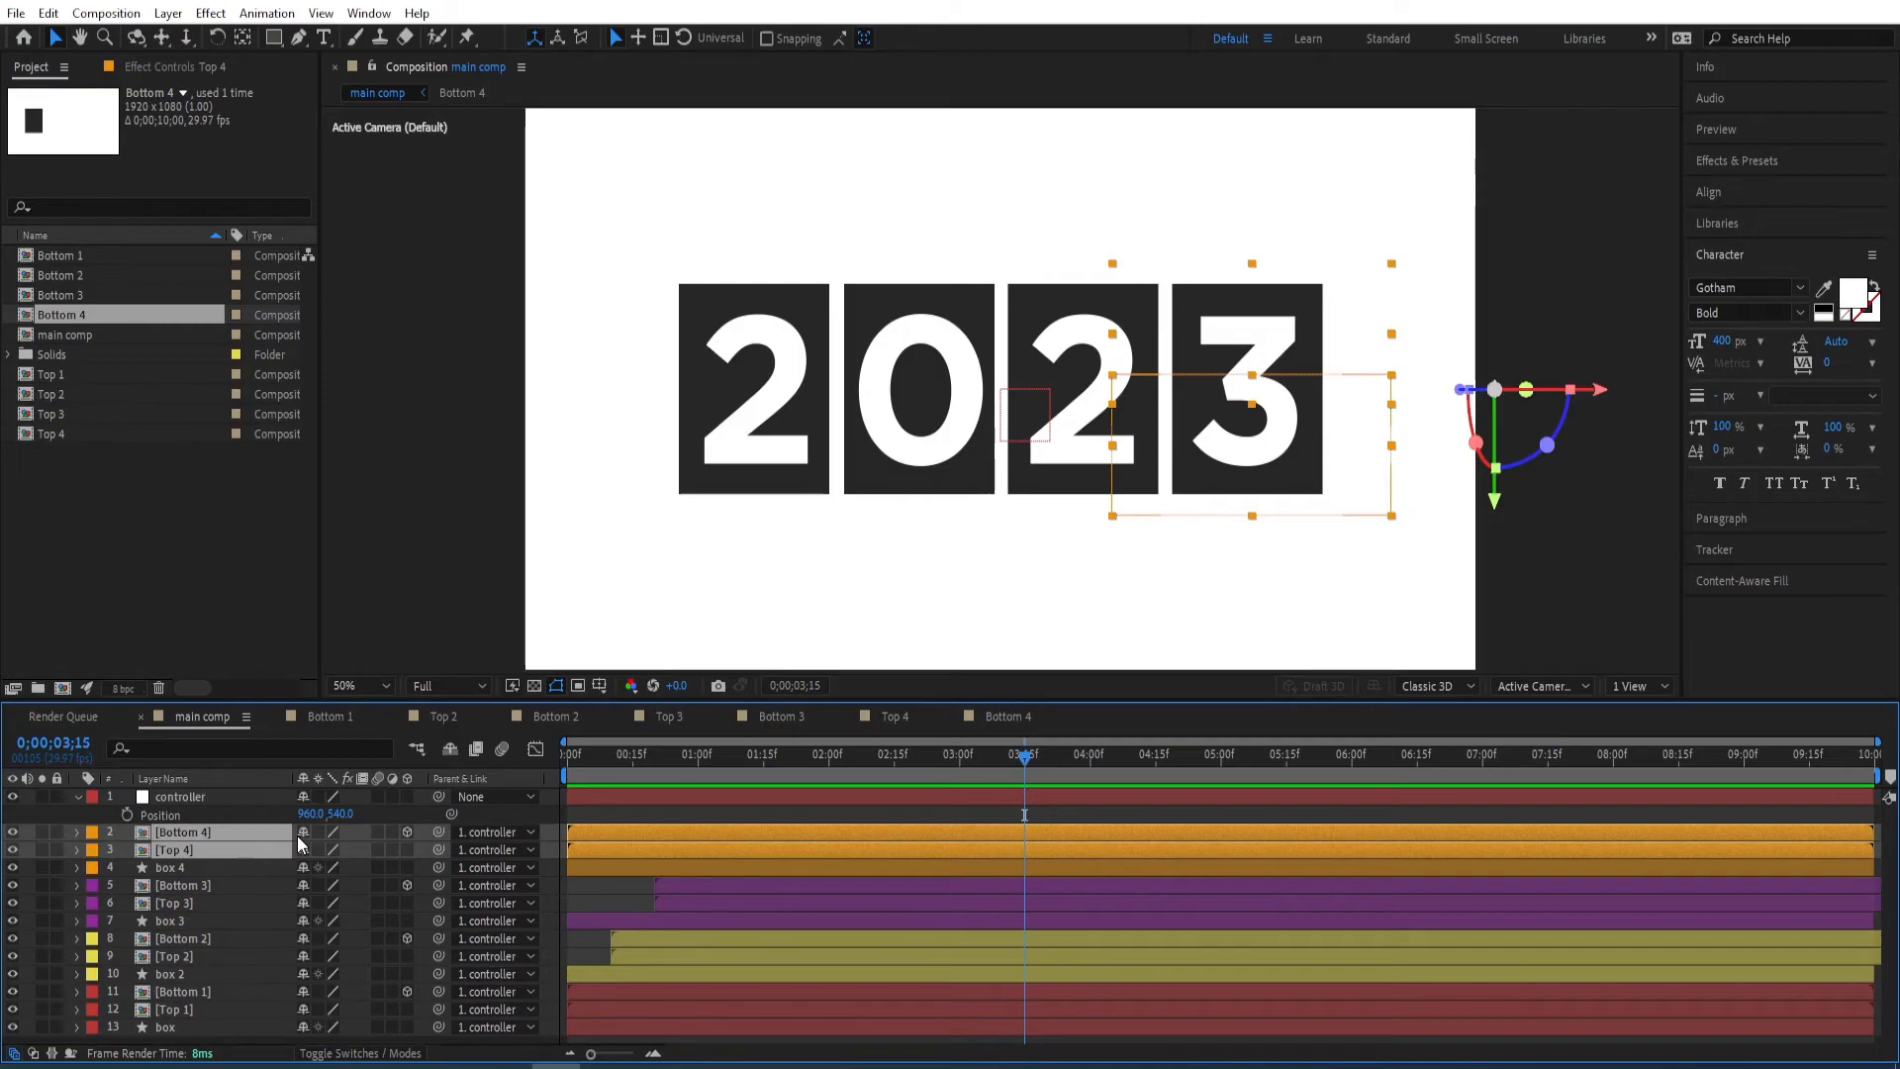
key(alt+shift+Page_Down)
key(alt+shift+Page_Down)
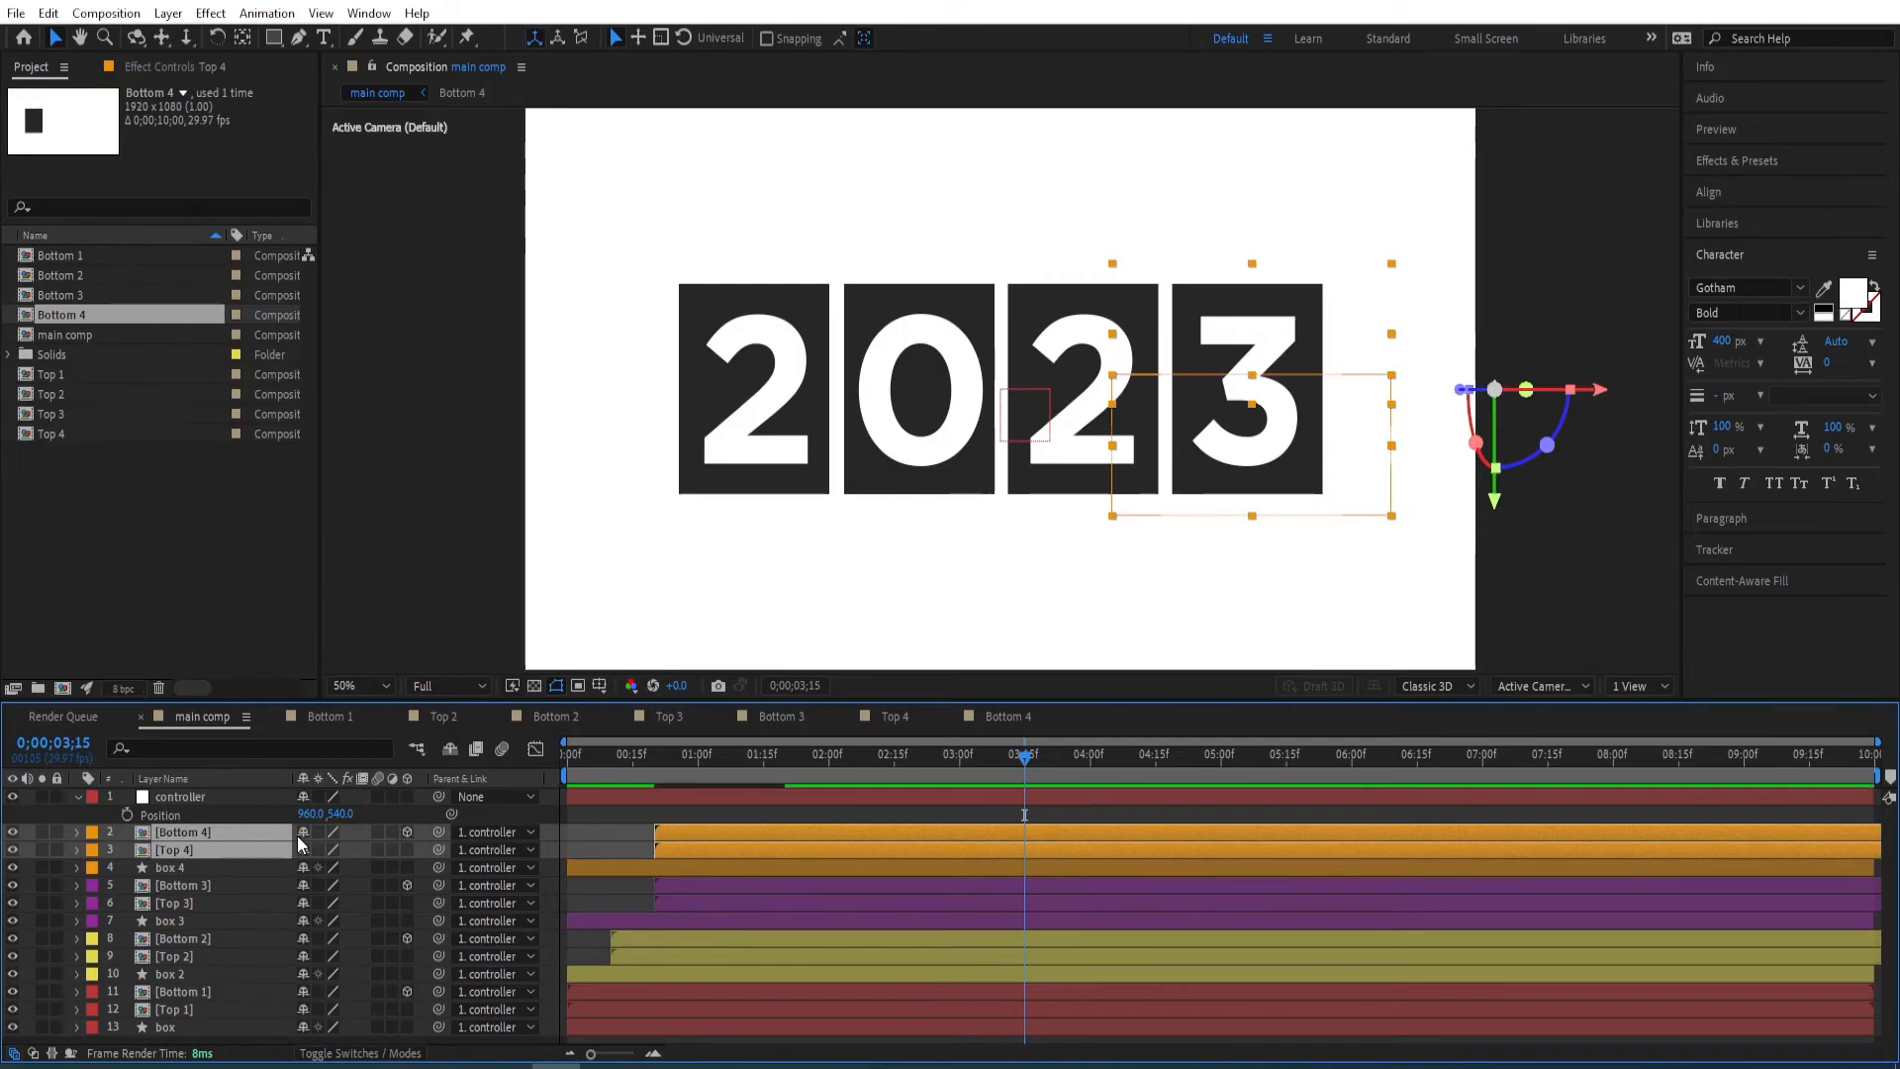
key(alt+shift+Page_Down)
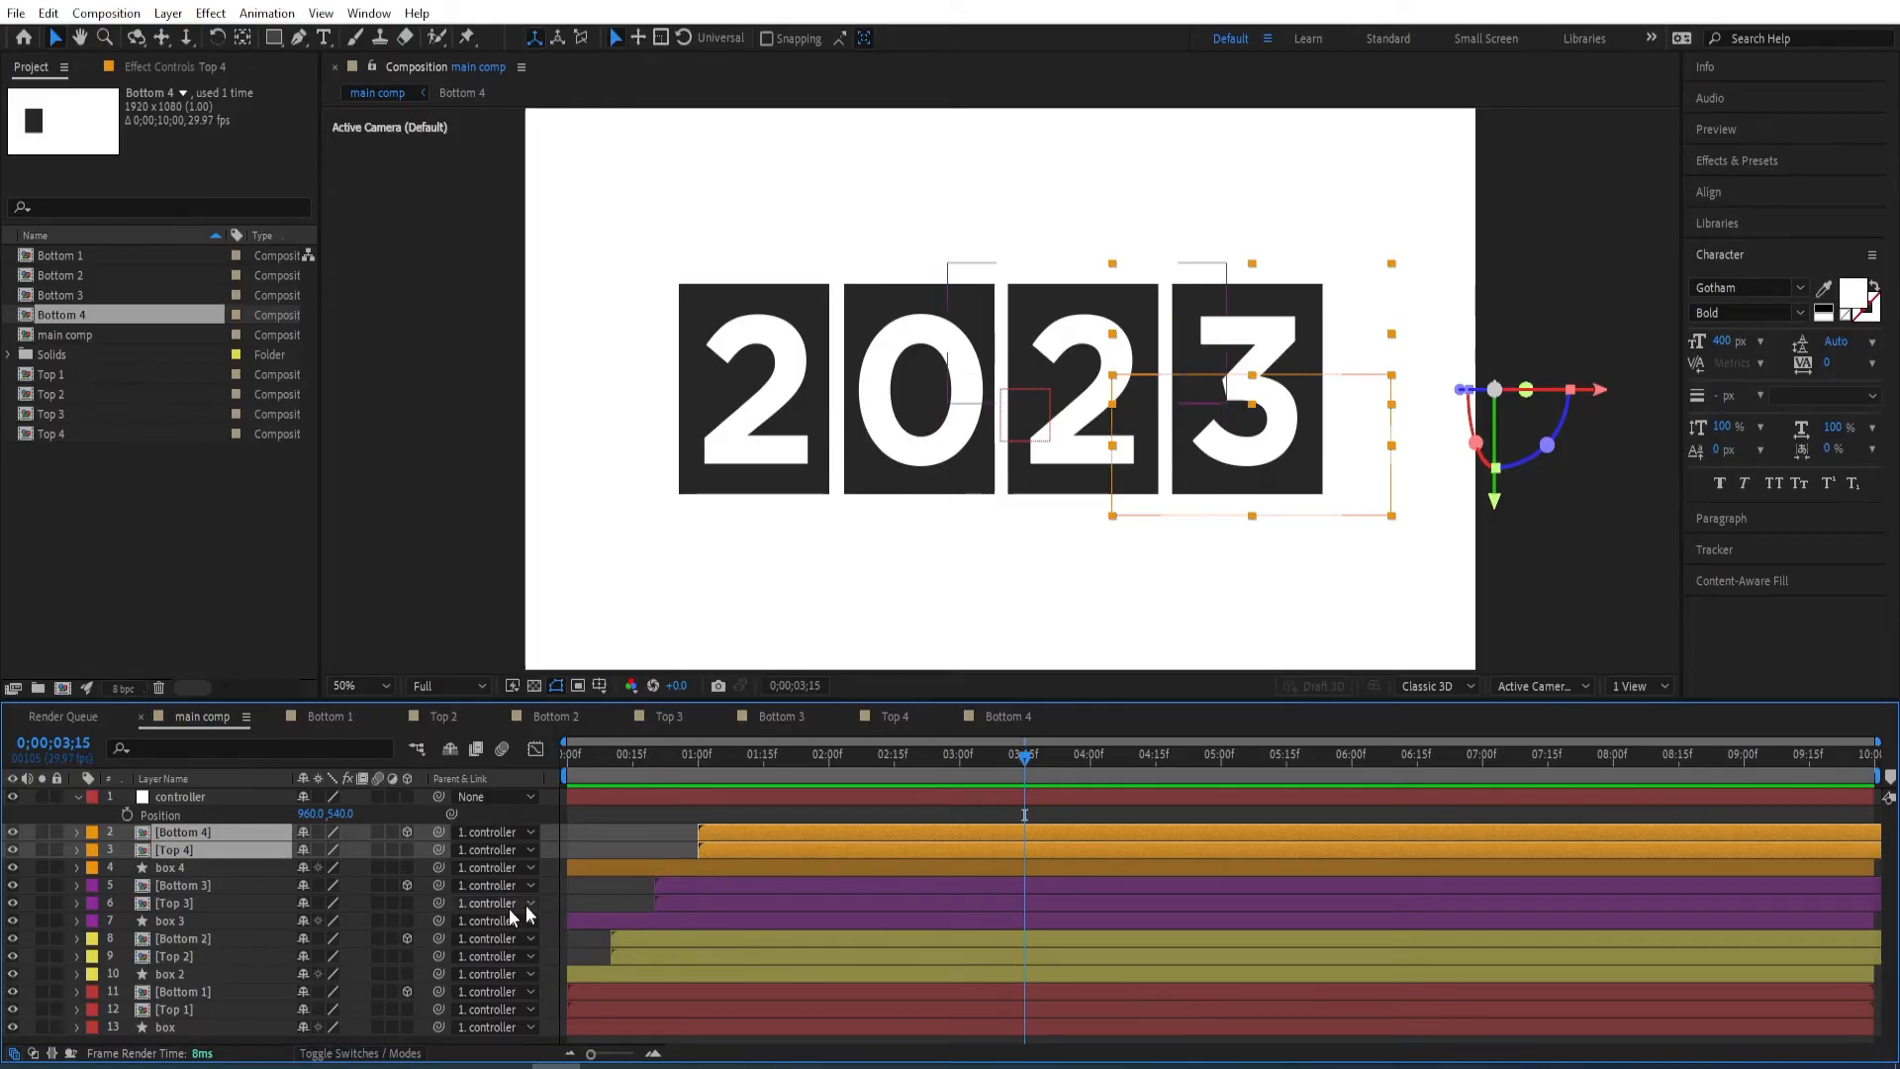
- Enable motion blur for the digit and box layers and preview the staggered flip animation from the first frame
drag(376, 796, 378, 1028)
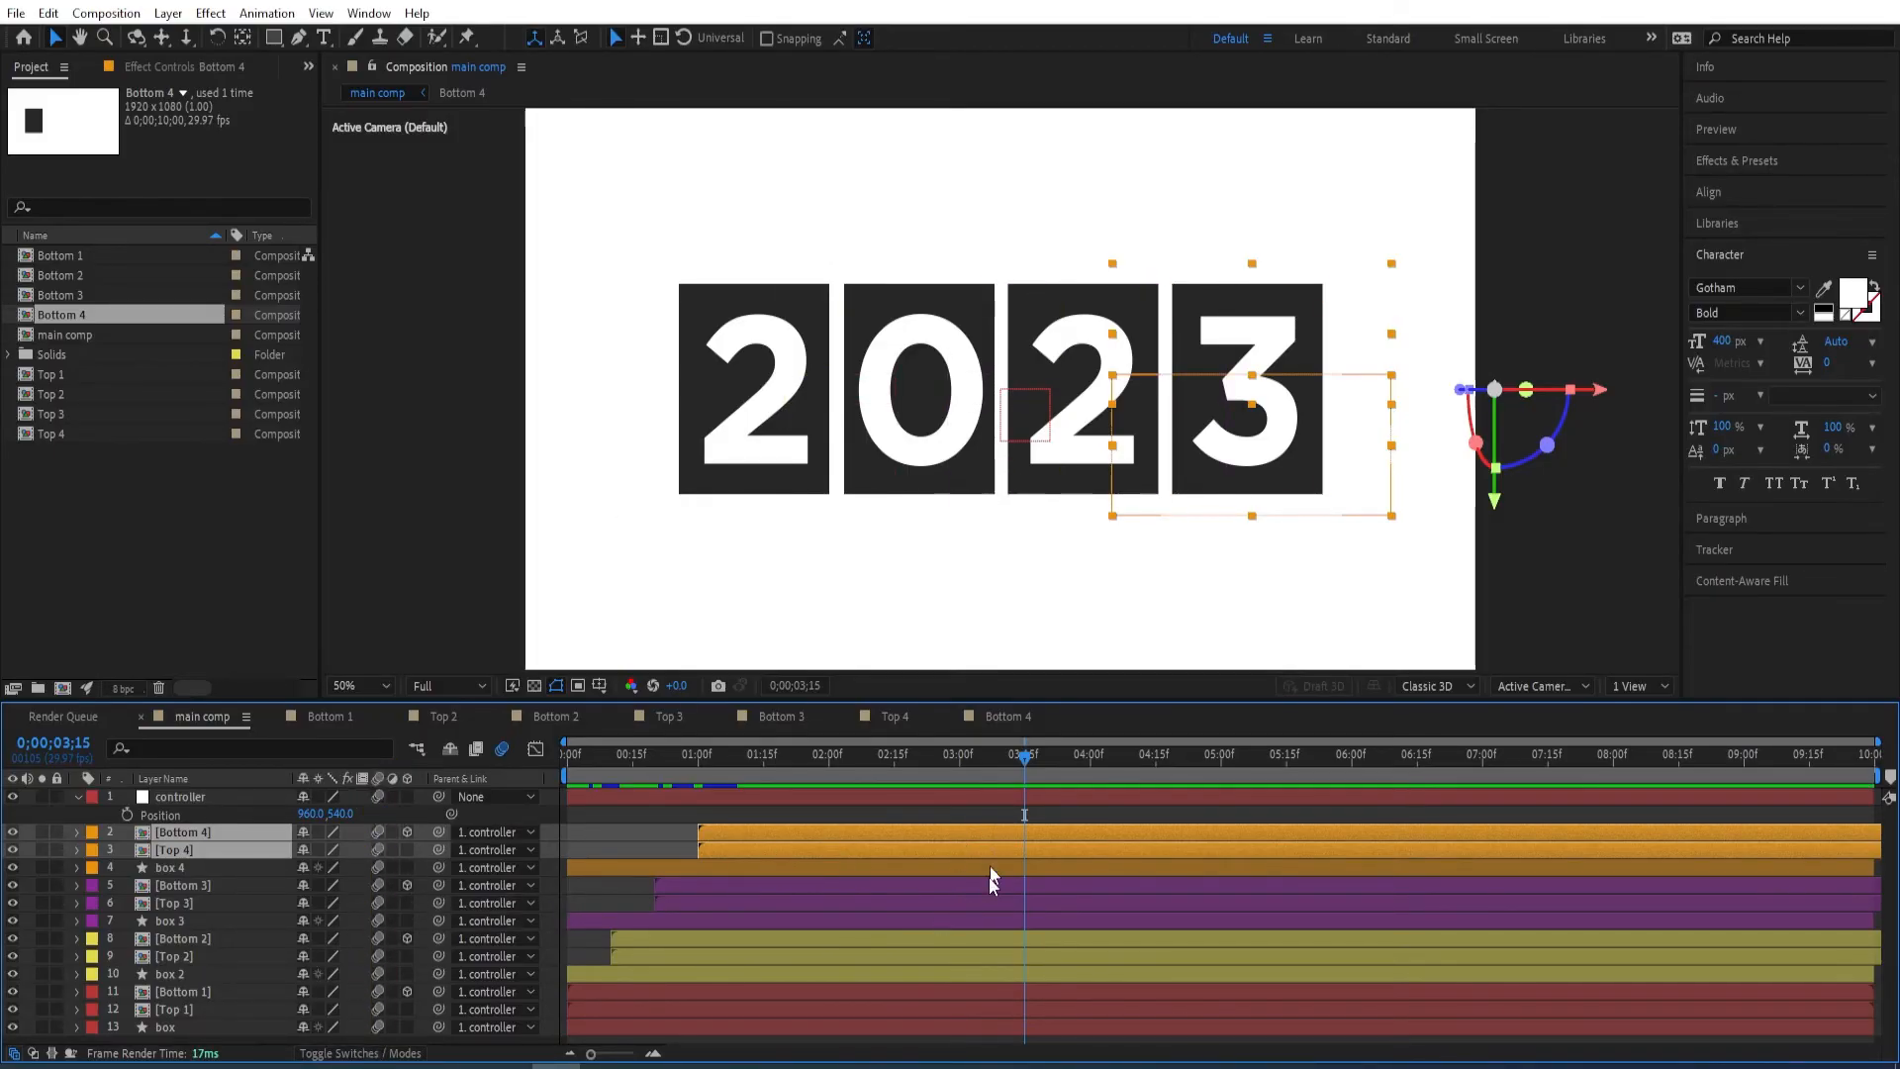
drag(1021, 757, 749, 767)
key(space)
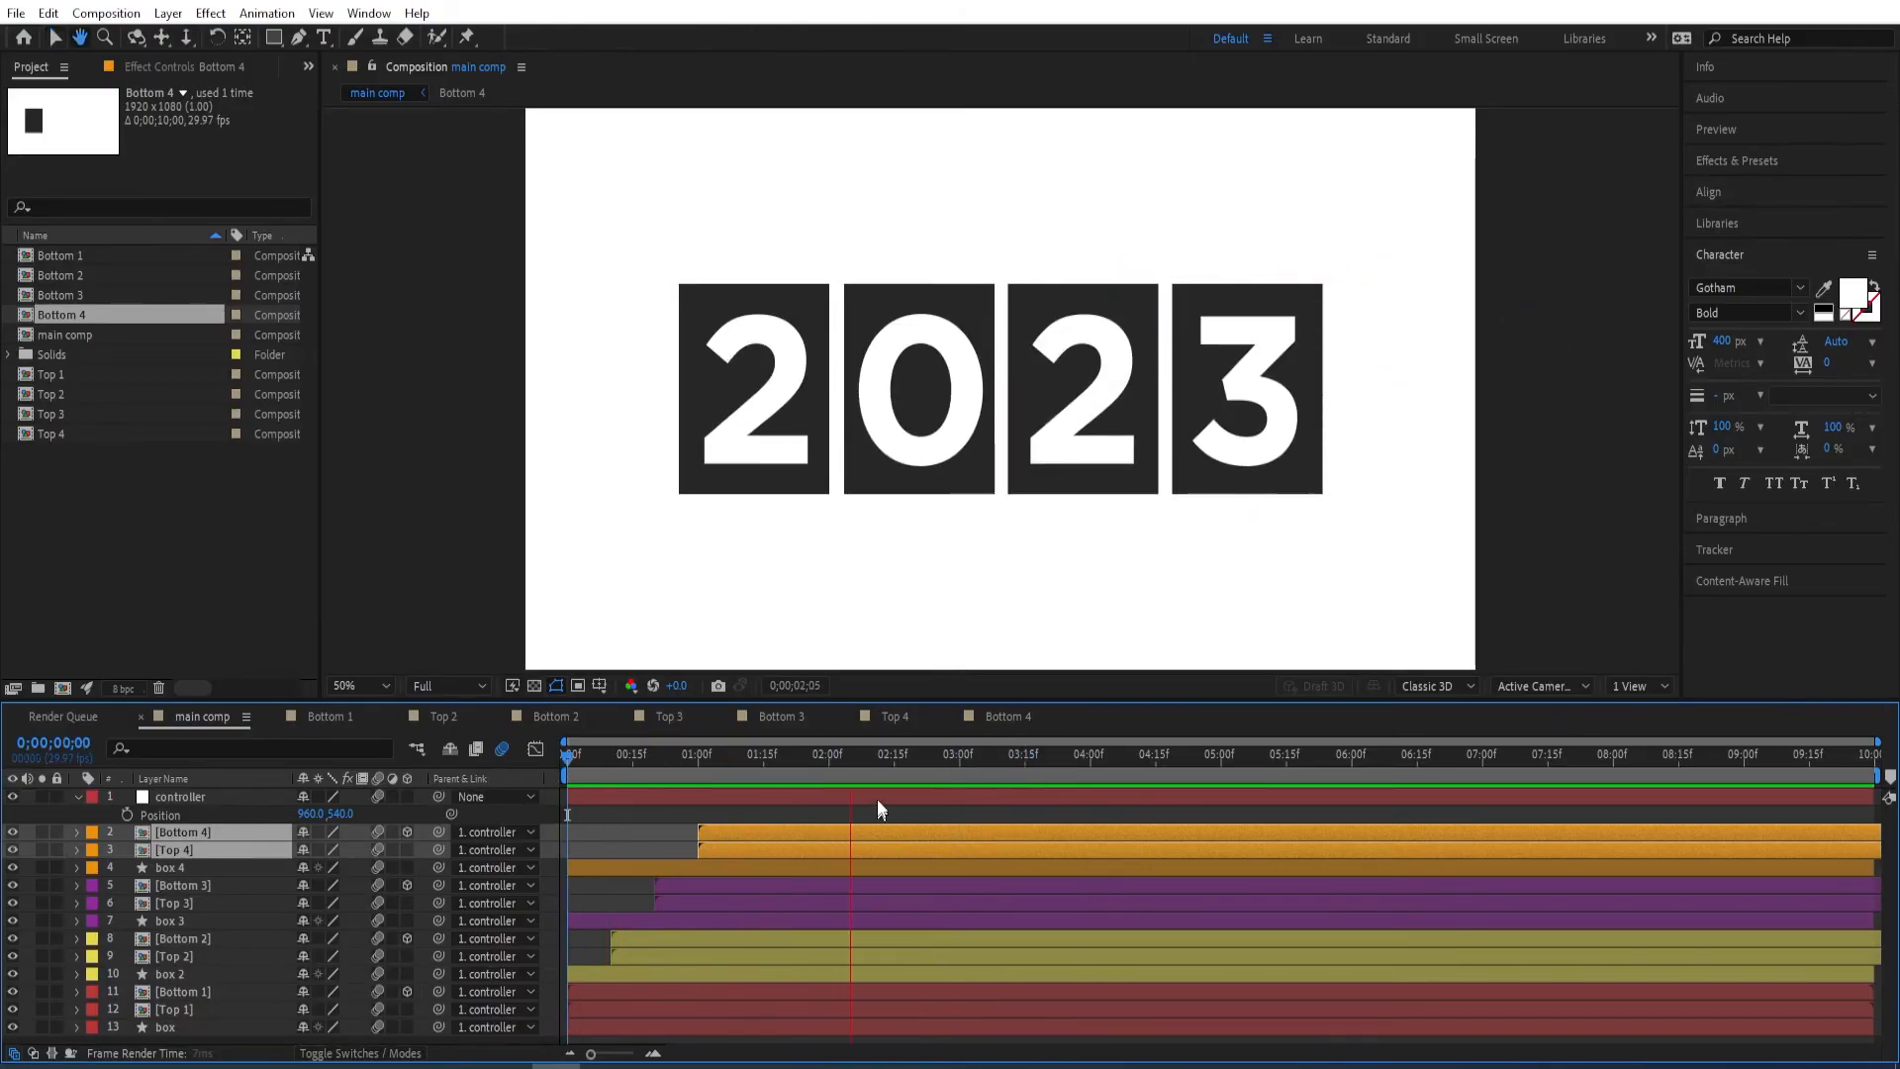
key(space)
drag(683, 771, 625, 767)
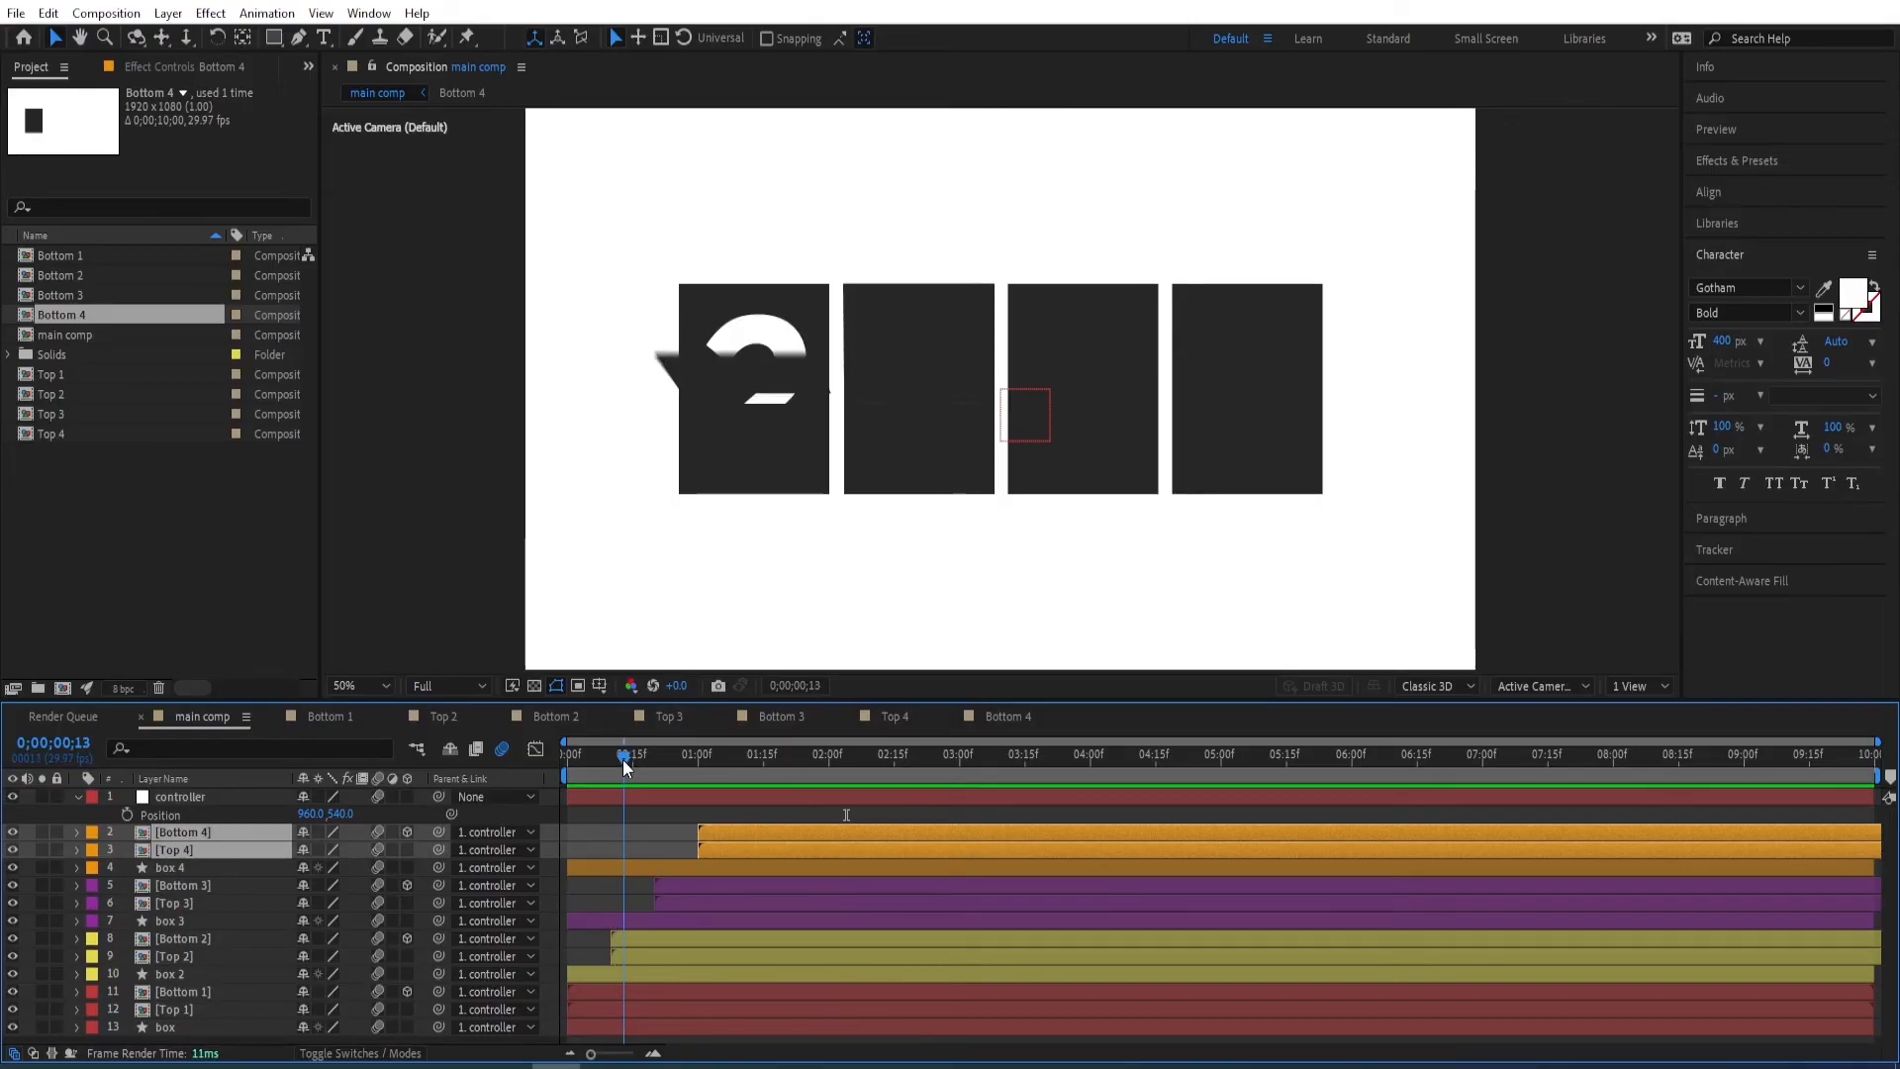
- Raise the lower edge of the Top 1 layer's mask slightly to hide the digit sliver showing beneath the flipping half
click(178, 1010)
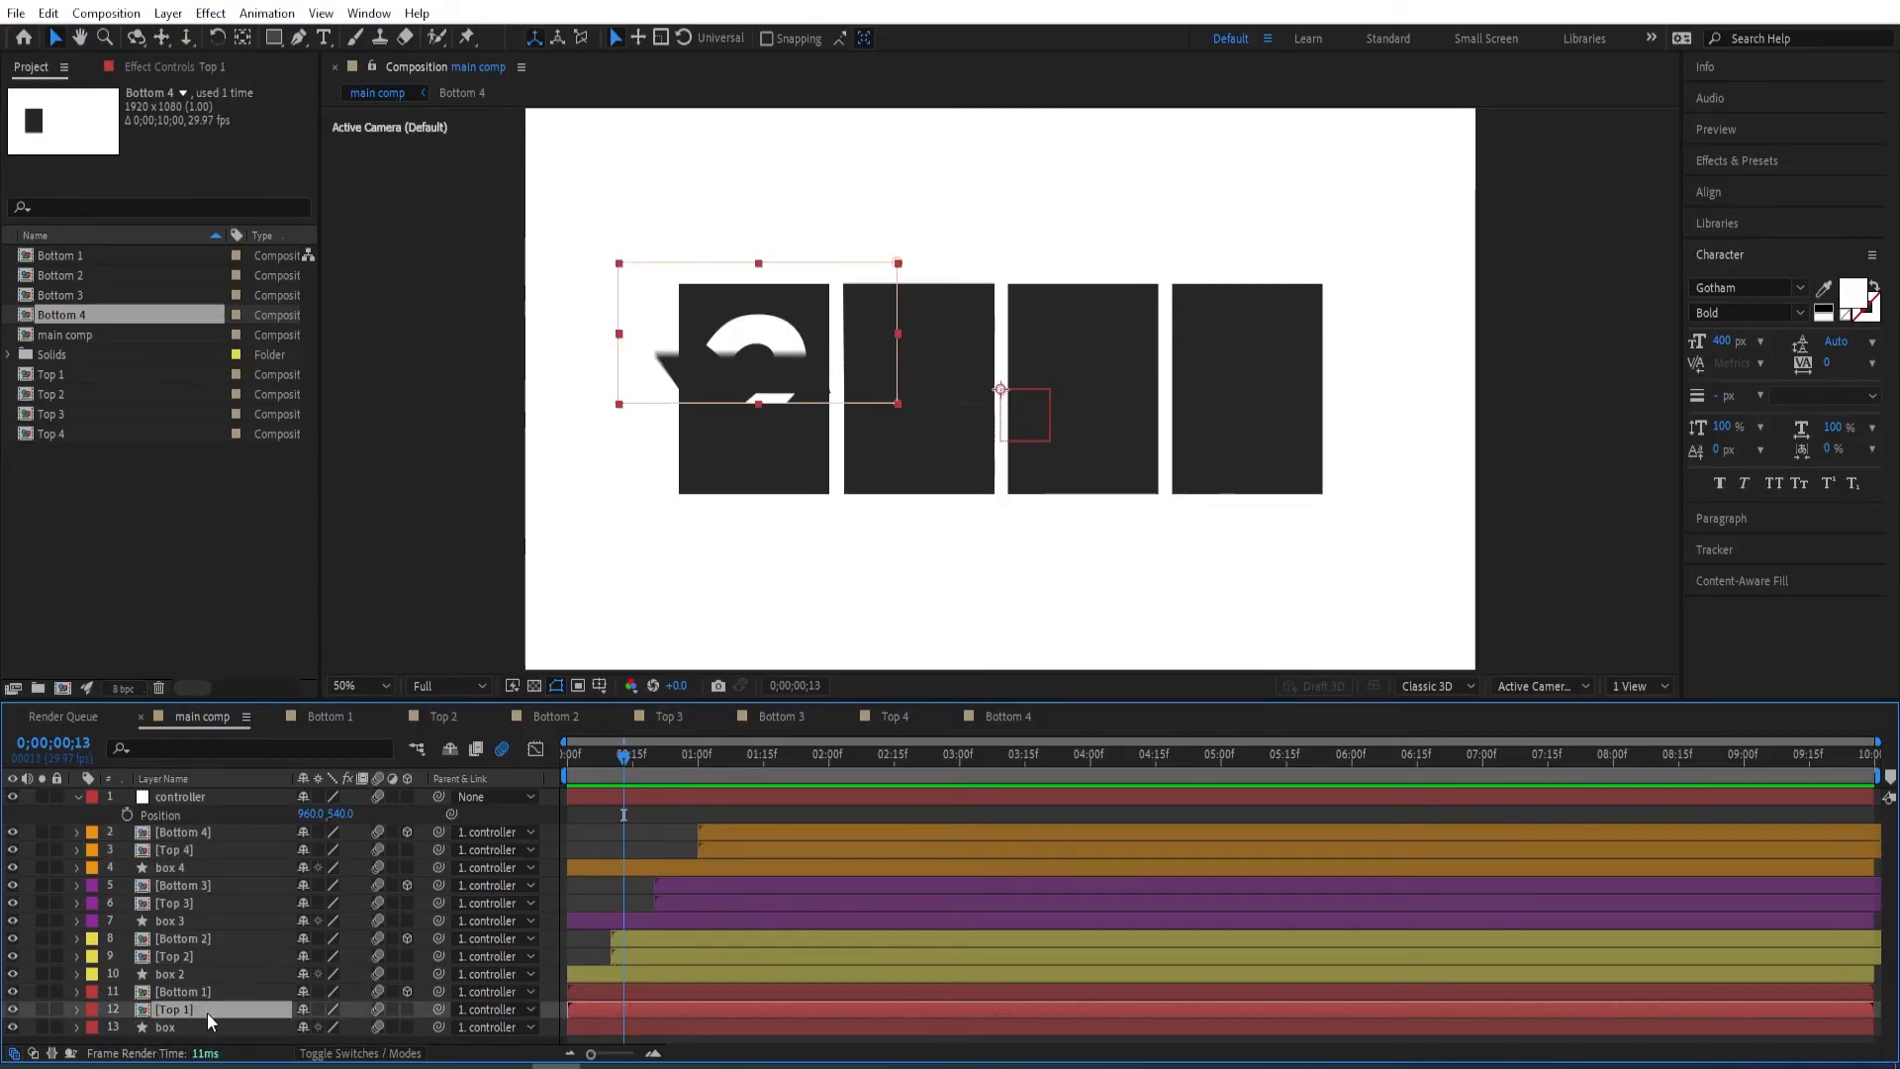
key(m)
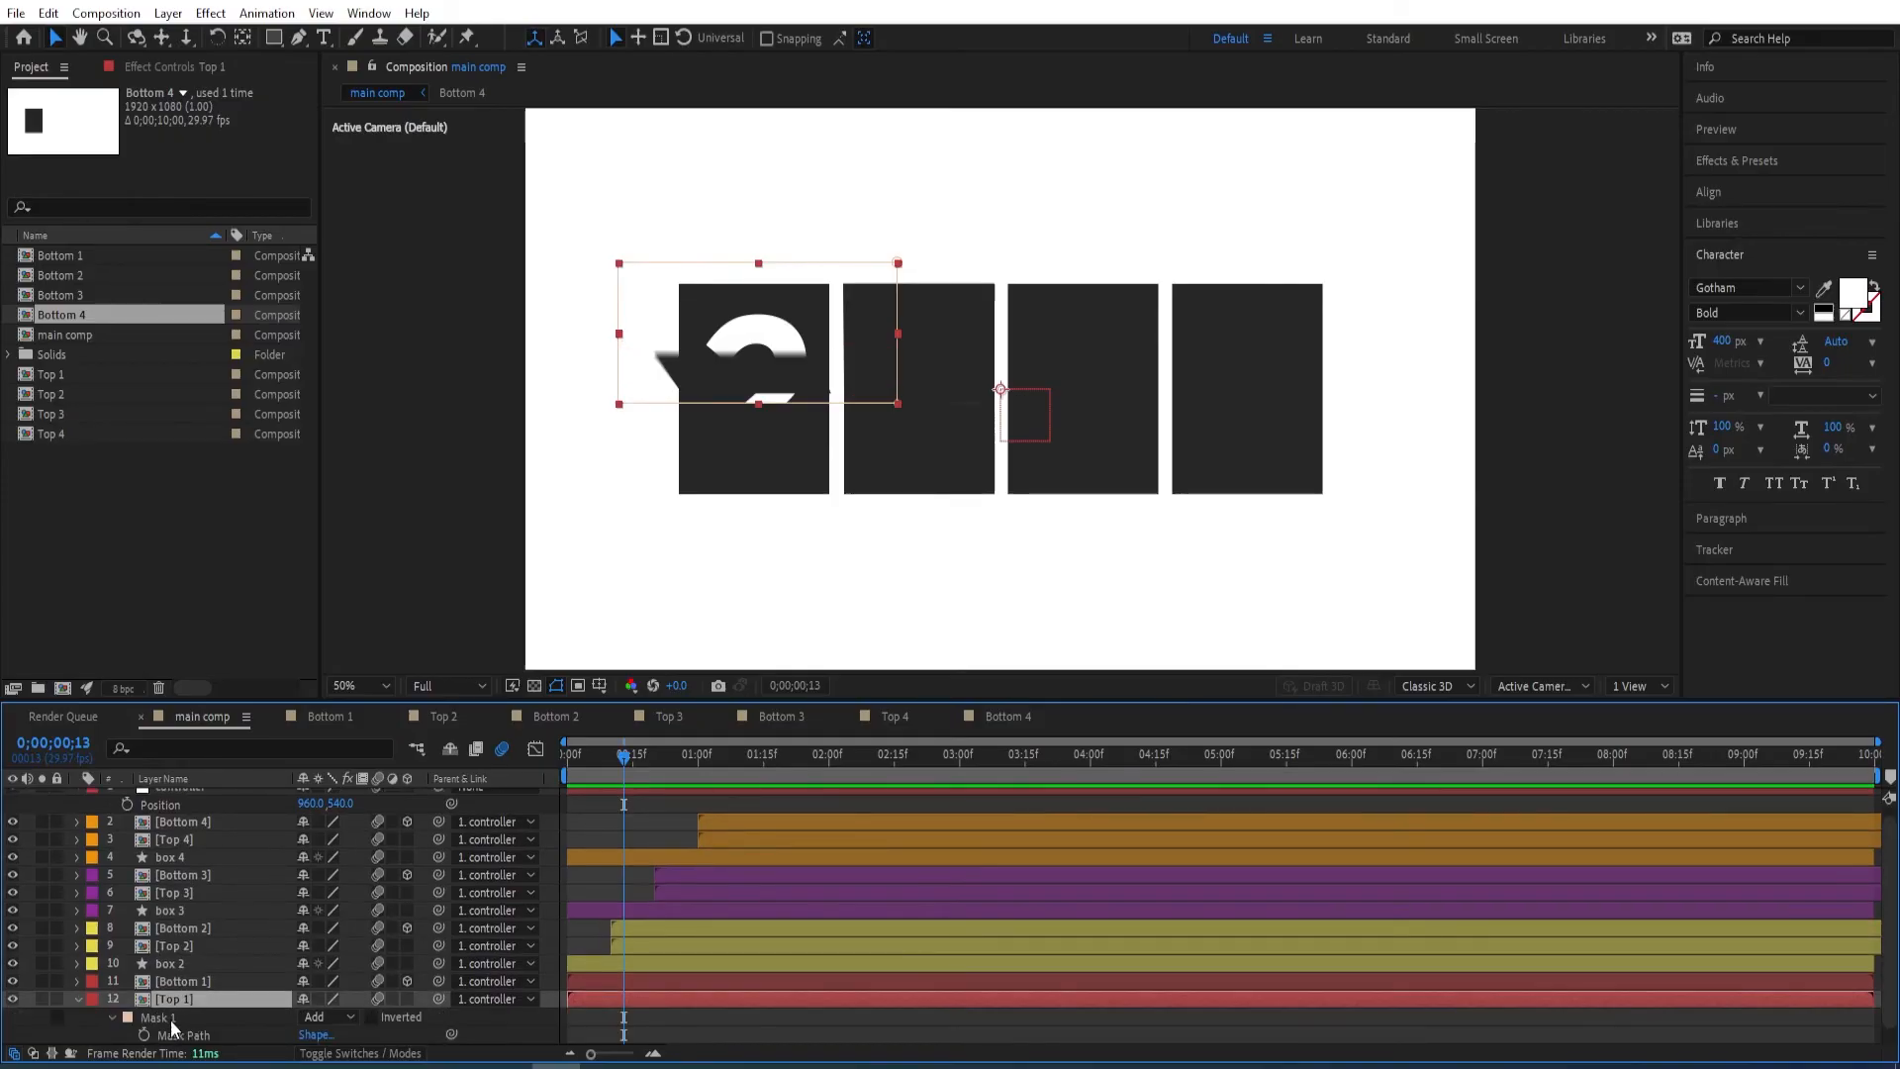
click(163, 1020)
drag(937, 379, 587, 435)
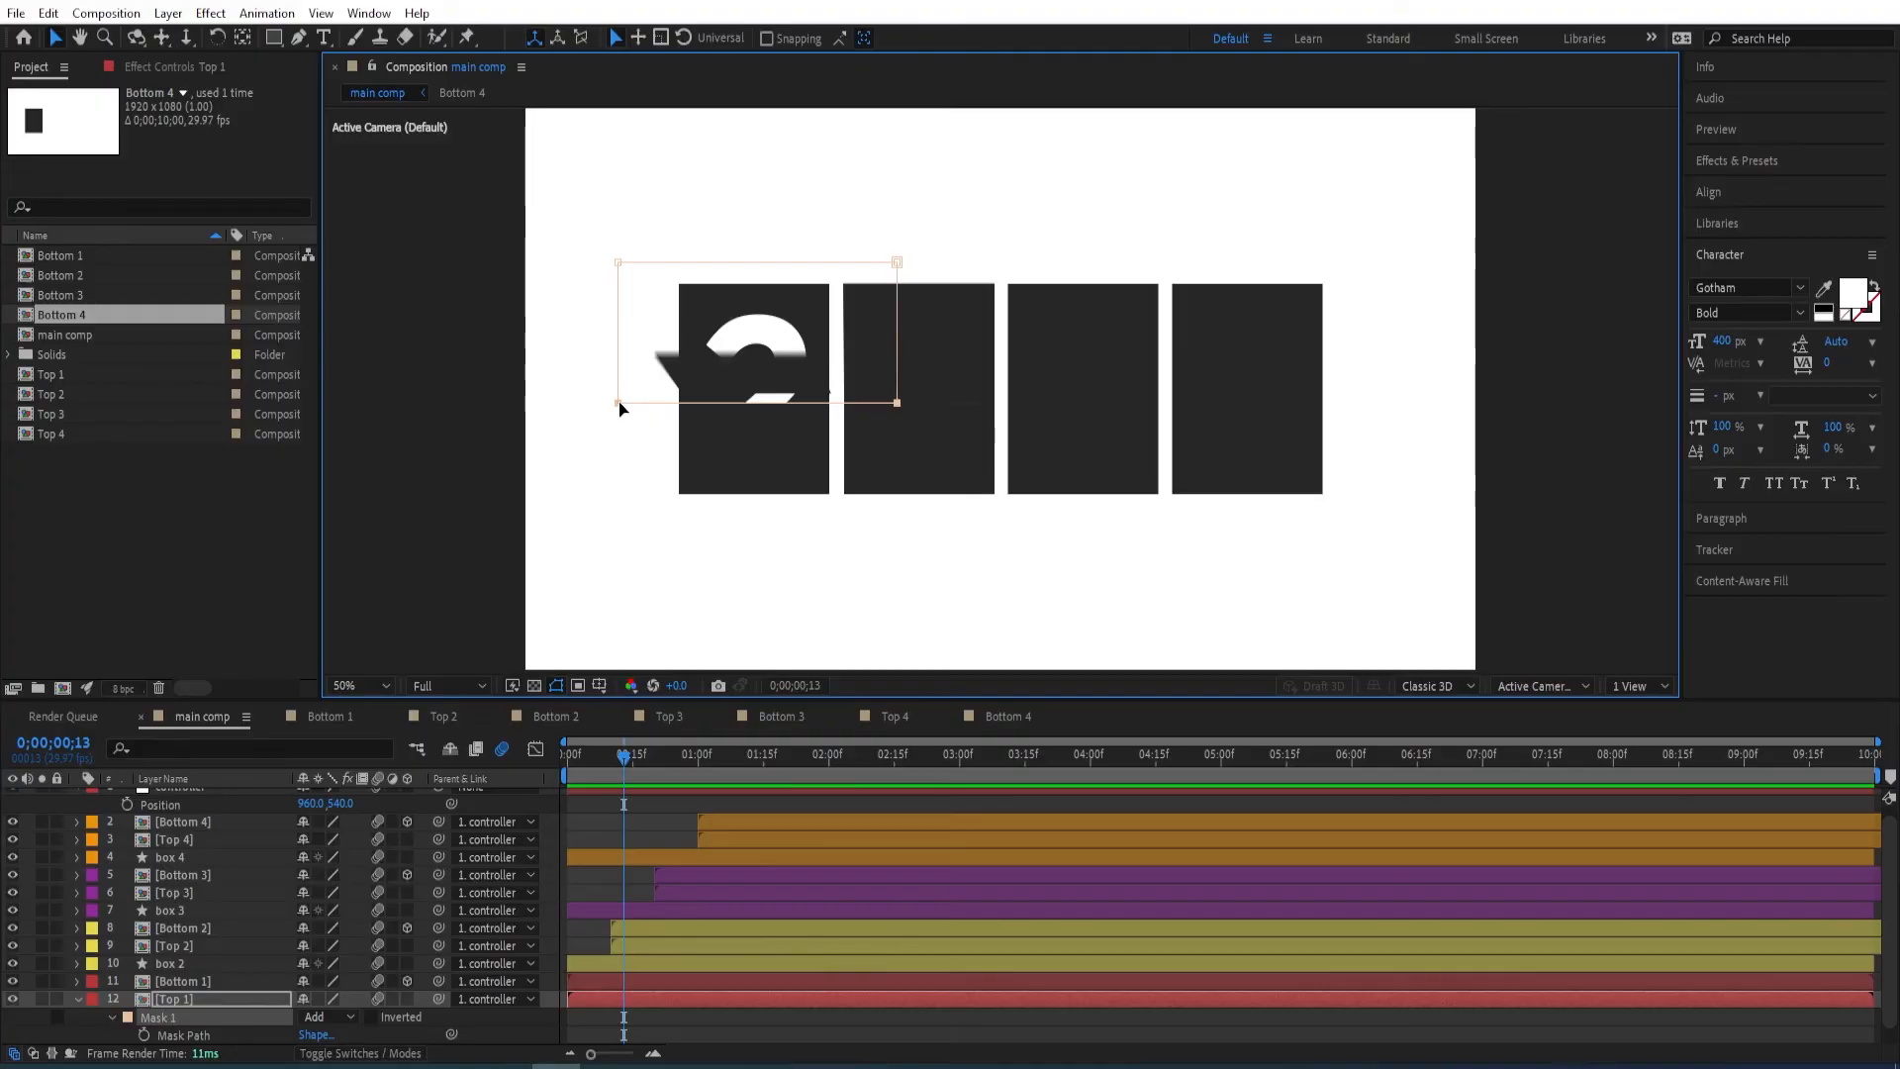
drag(897, 403, 897, 385)
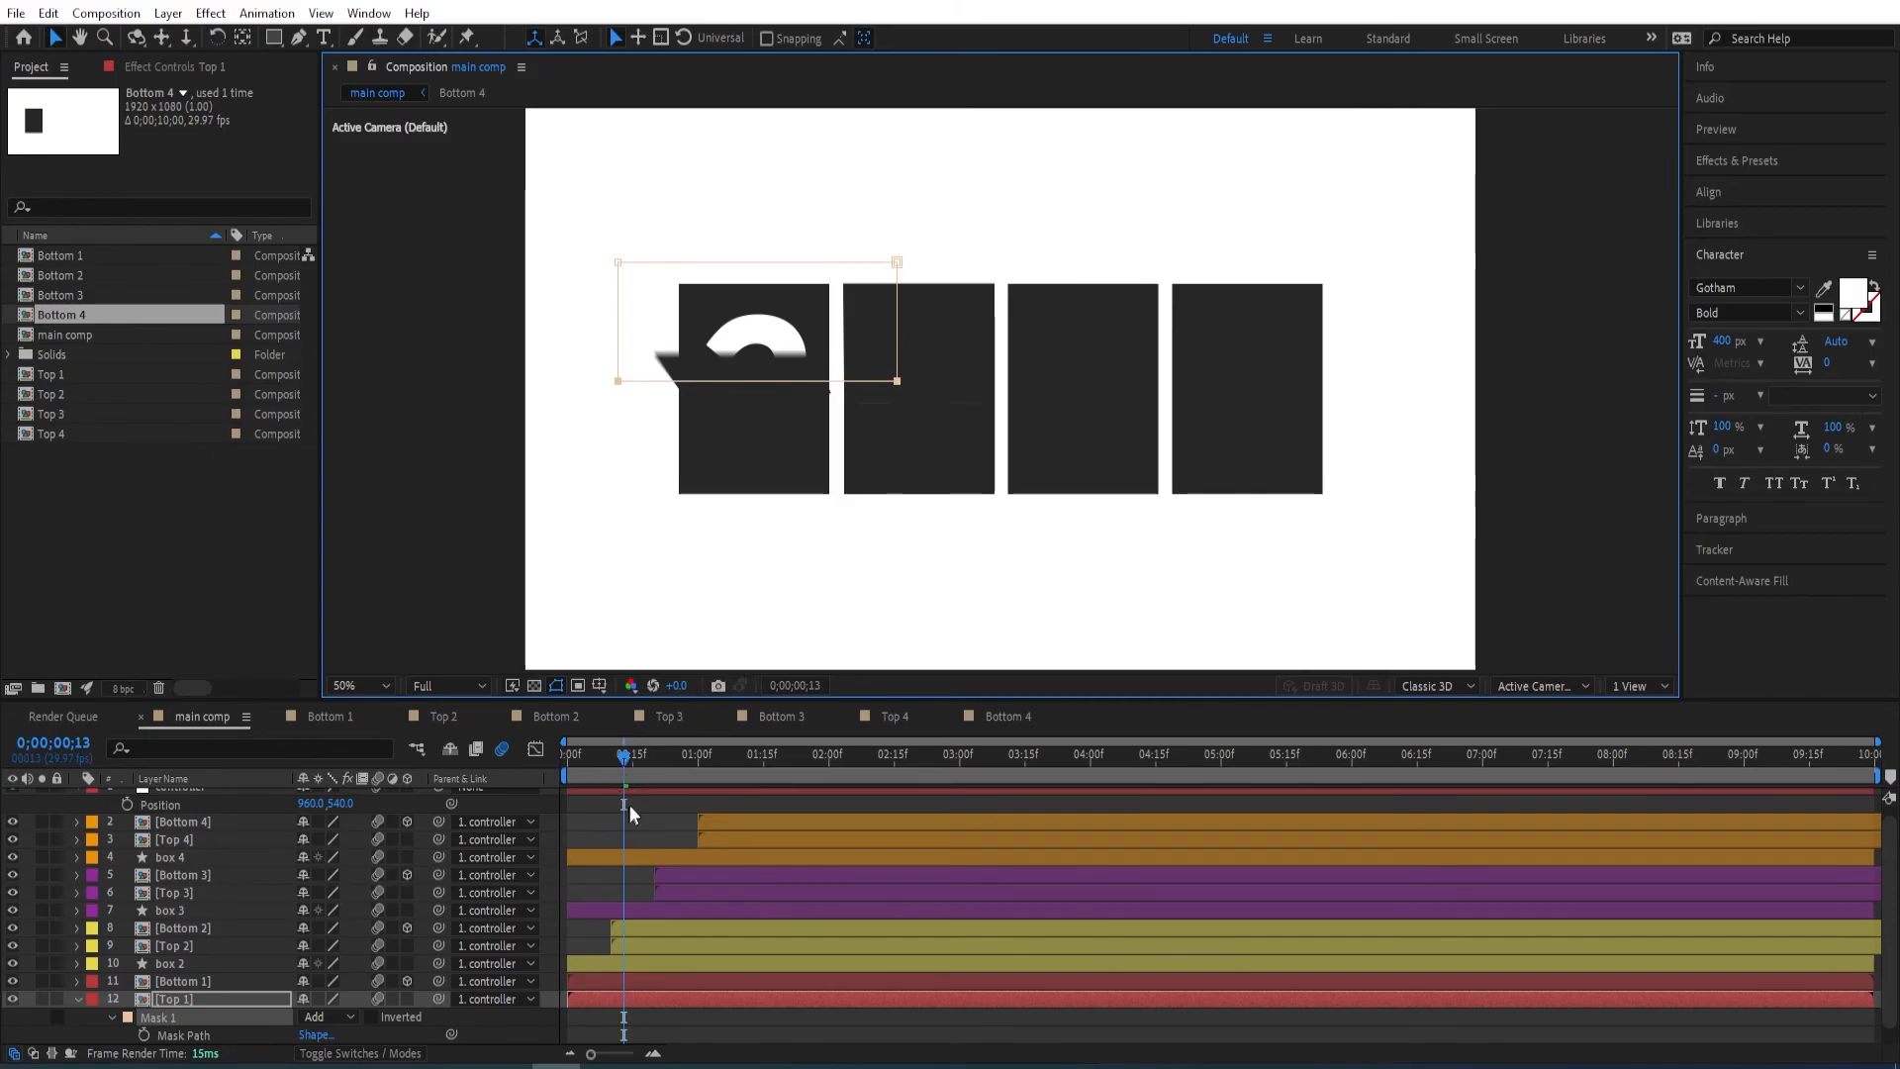
- Raise the lower mask edges of the Top 2 and Top 3 layers slightly to hide the slivers at the middle fold
click(672, 755)
click(224, 948)
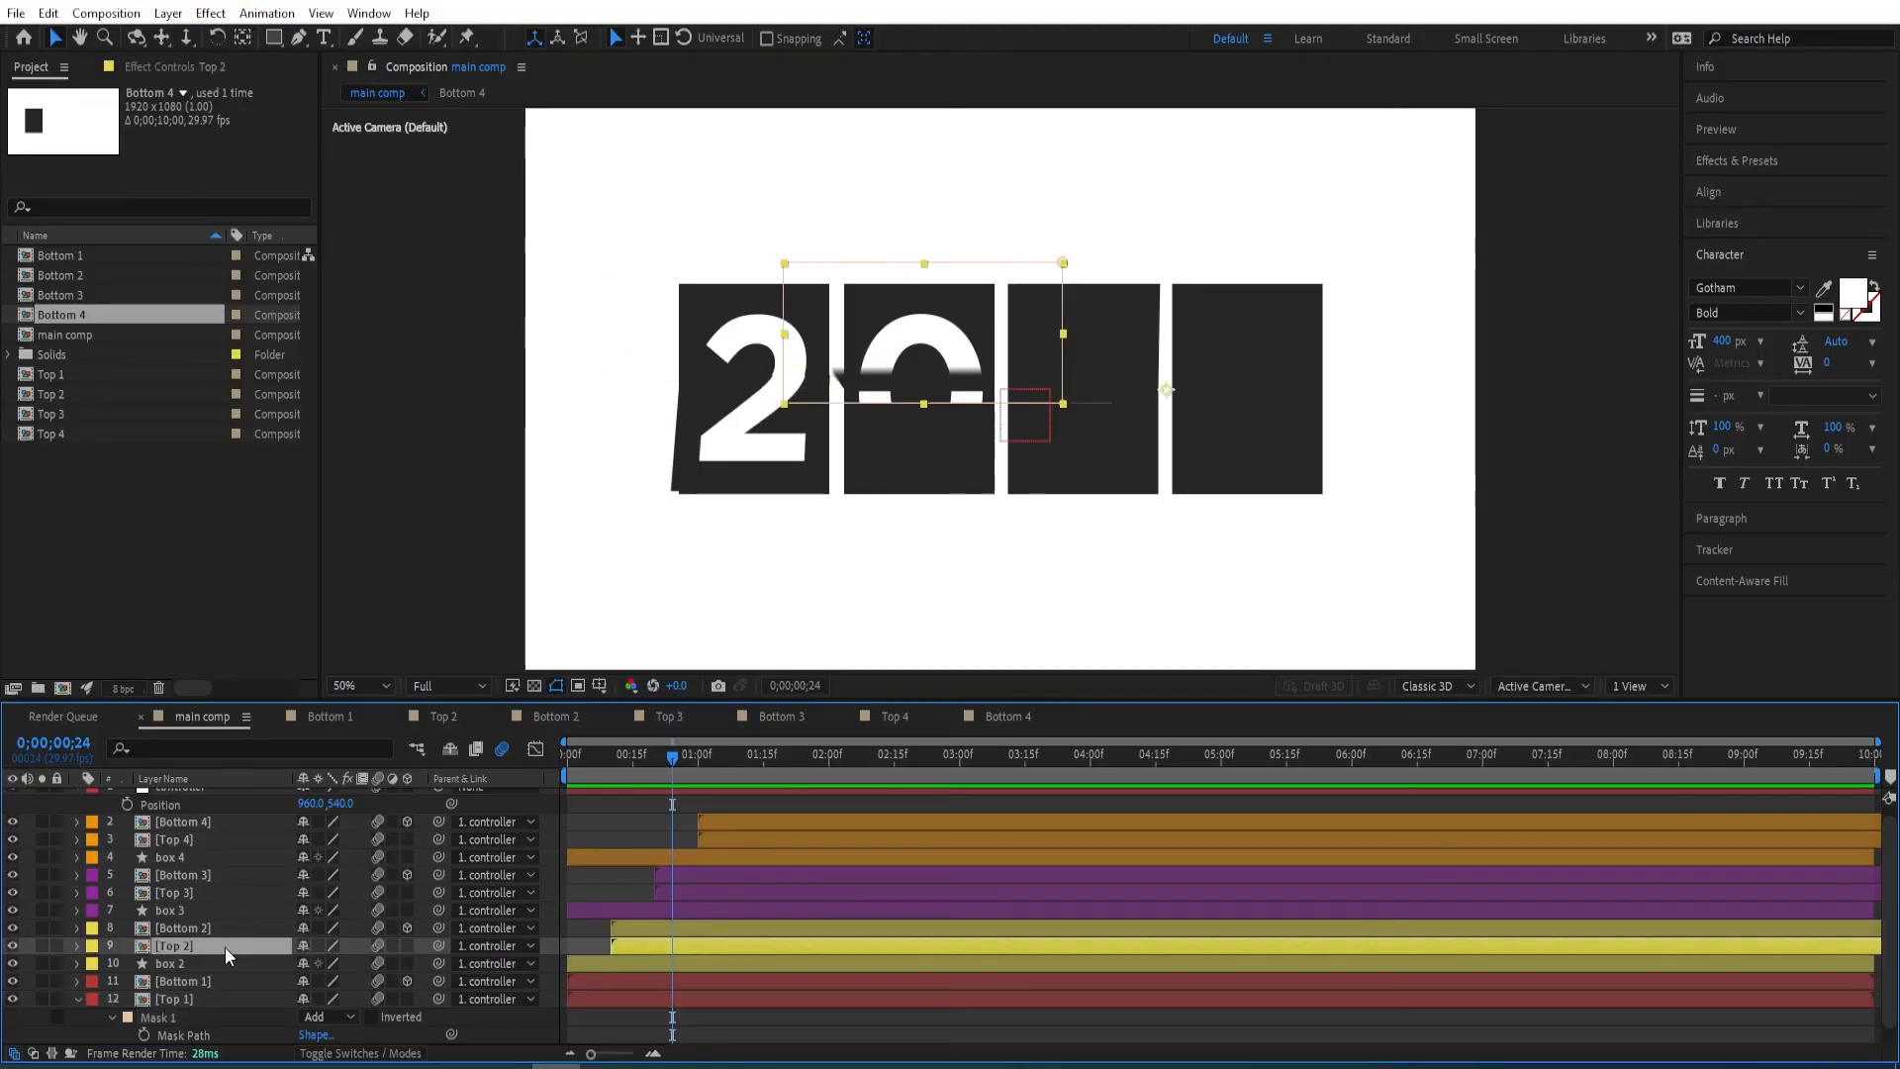
key(m)
drag(670, 754, 698, 755)
click(196, 893)
key(m)
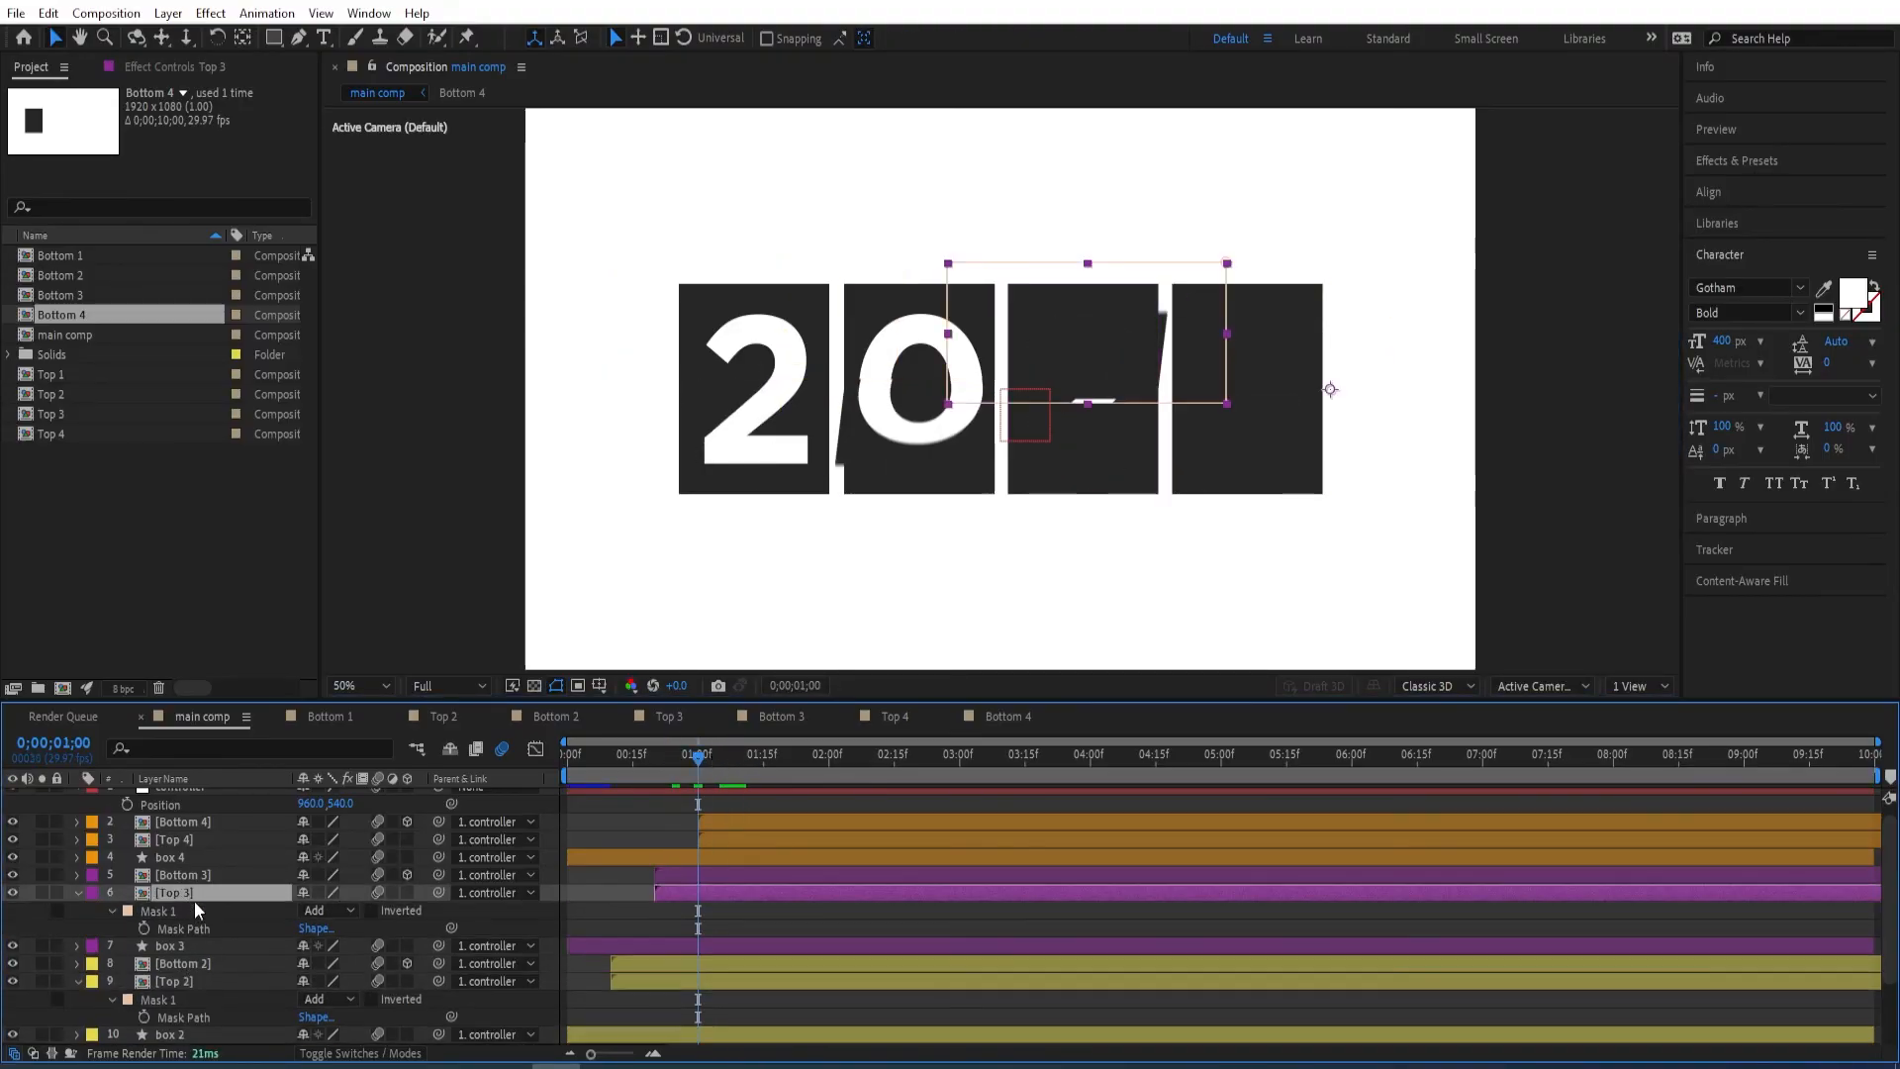
drag(1109, 391, 1109, 385)
- Raise the lower edge of the Top 4 layer's mask slightly at 01:15f and preview the flip animation
click(201, 842)
click(763, 753)
key(m)
click(159, 859)
drag(1431, 380, 1099, 435)
drag(1236, 390, 1237, 384)
scroll(878, 977, up, 1)
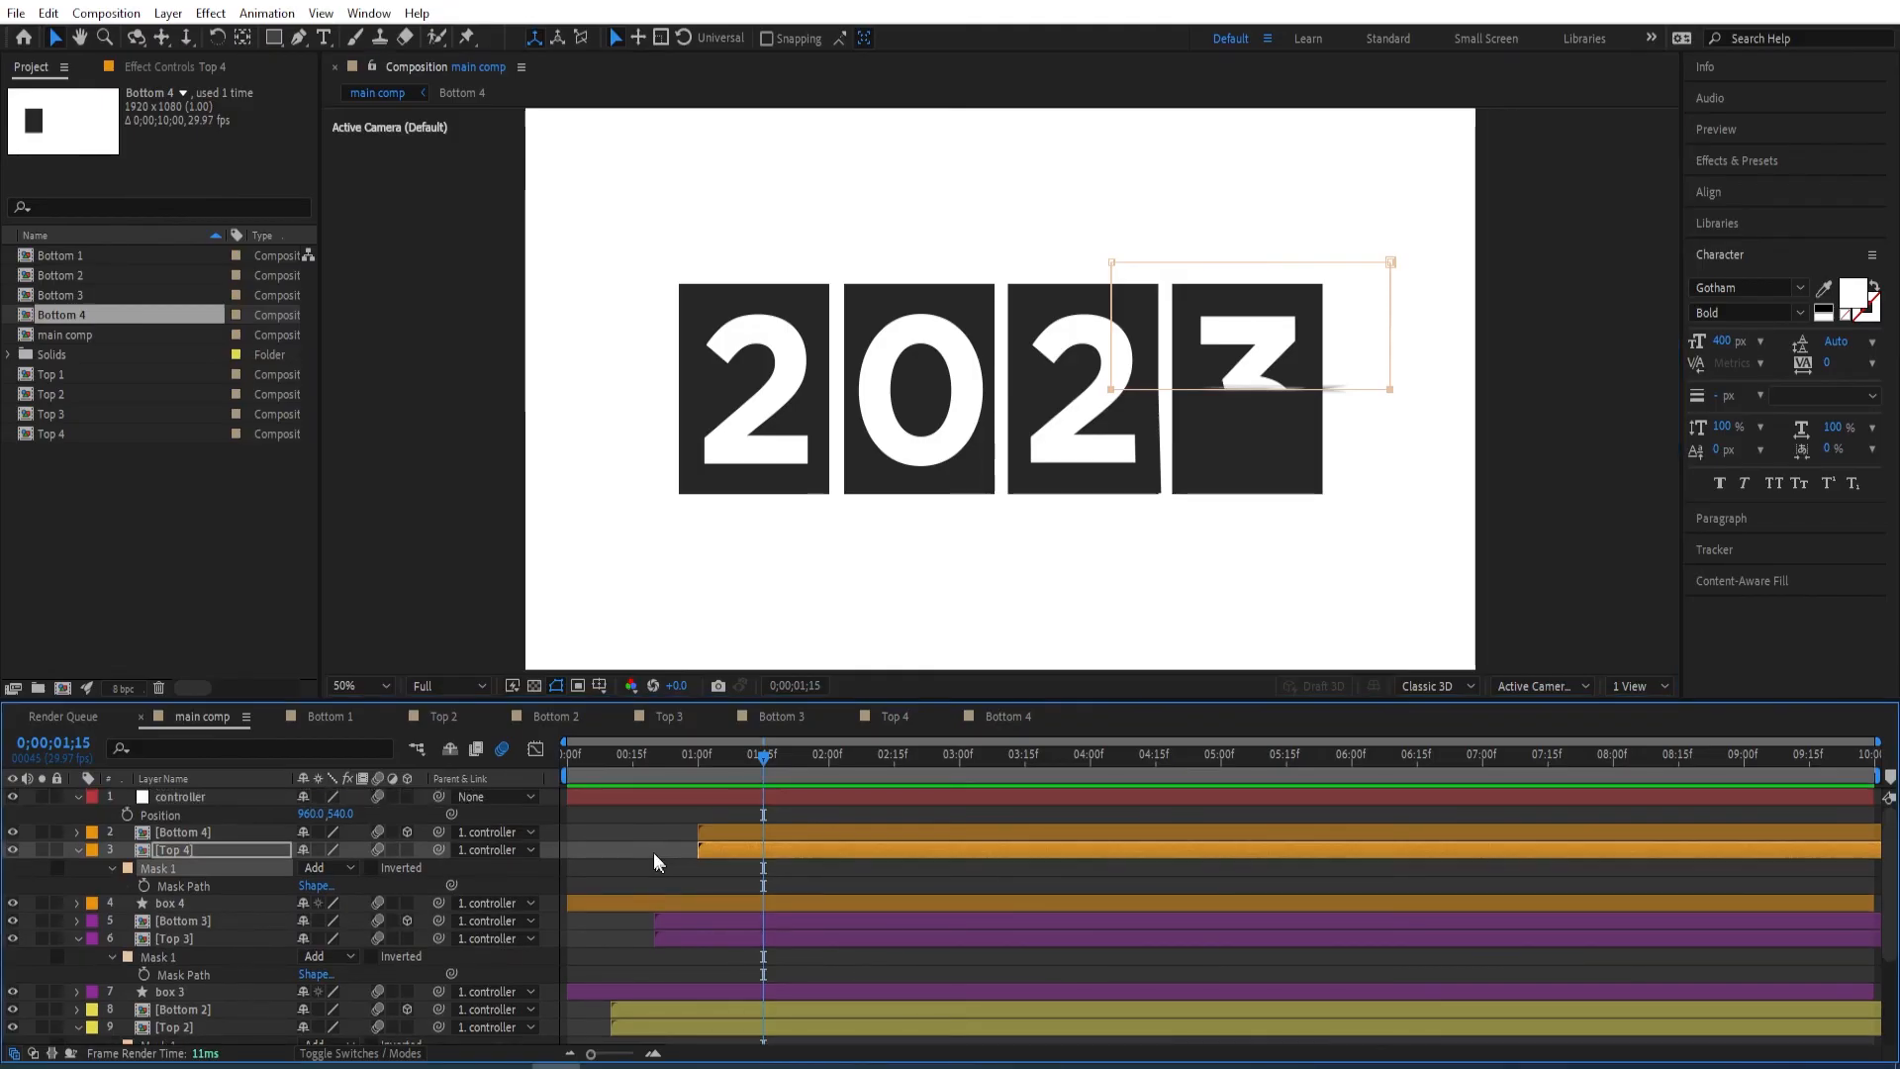
key(space)
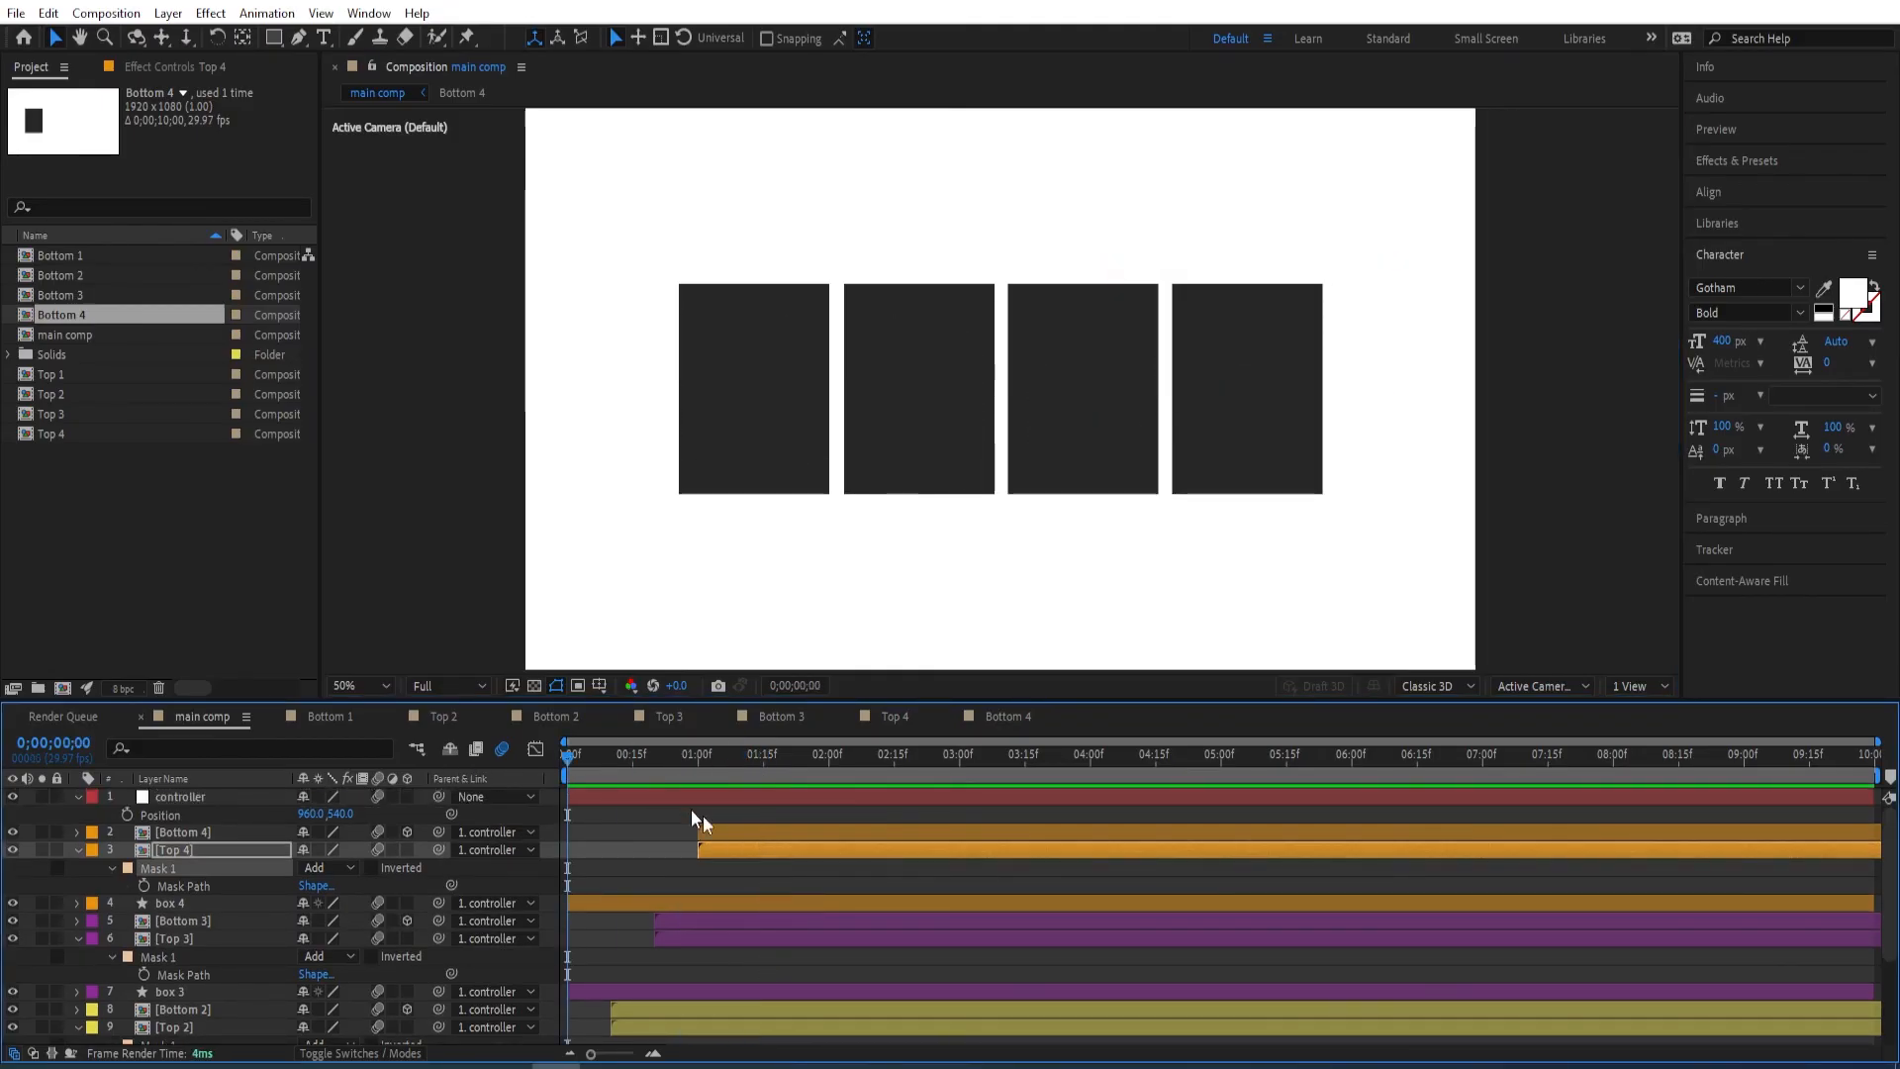